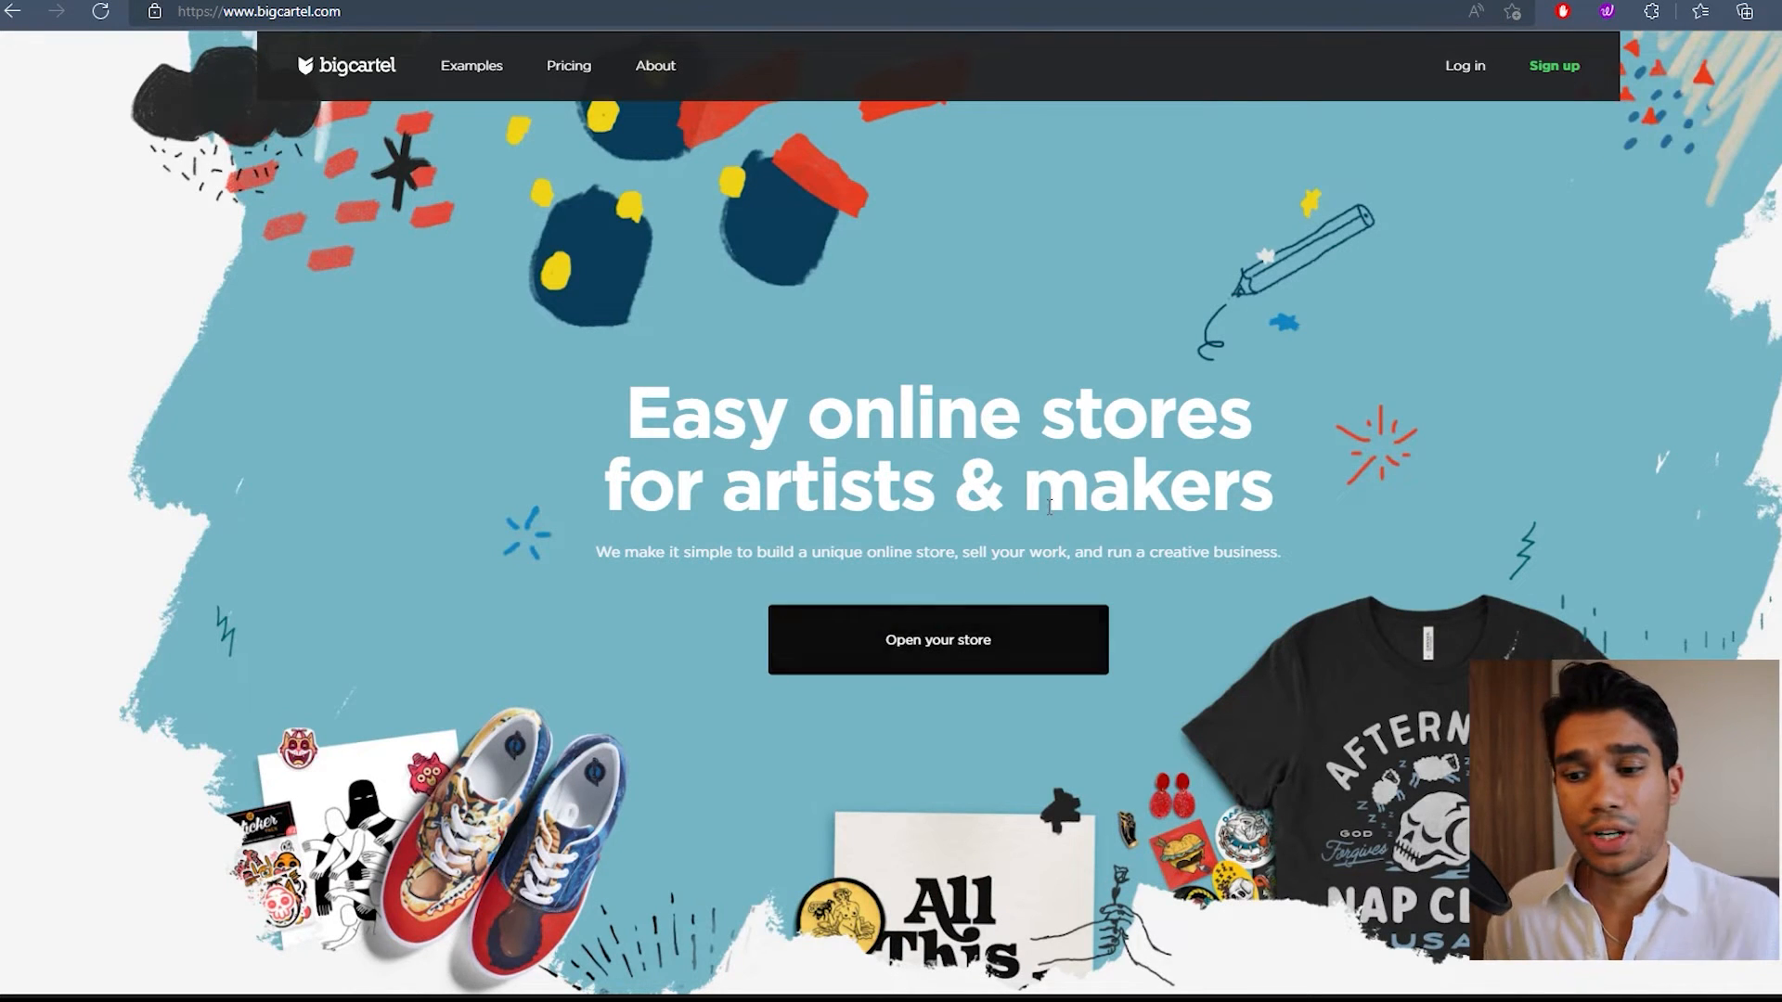
Step: Start opening a new Big Cartel store, compare the pricing plans and choose the free Gold plan
left_click(991, 629)
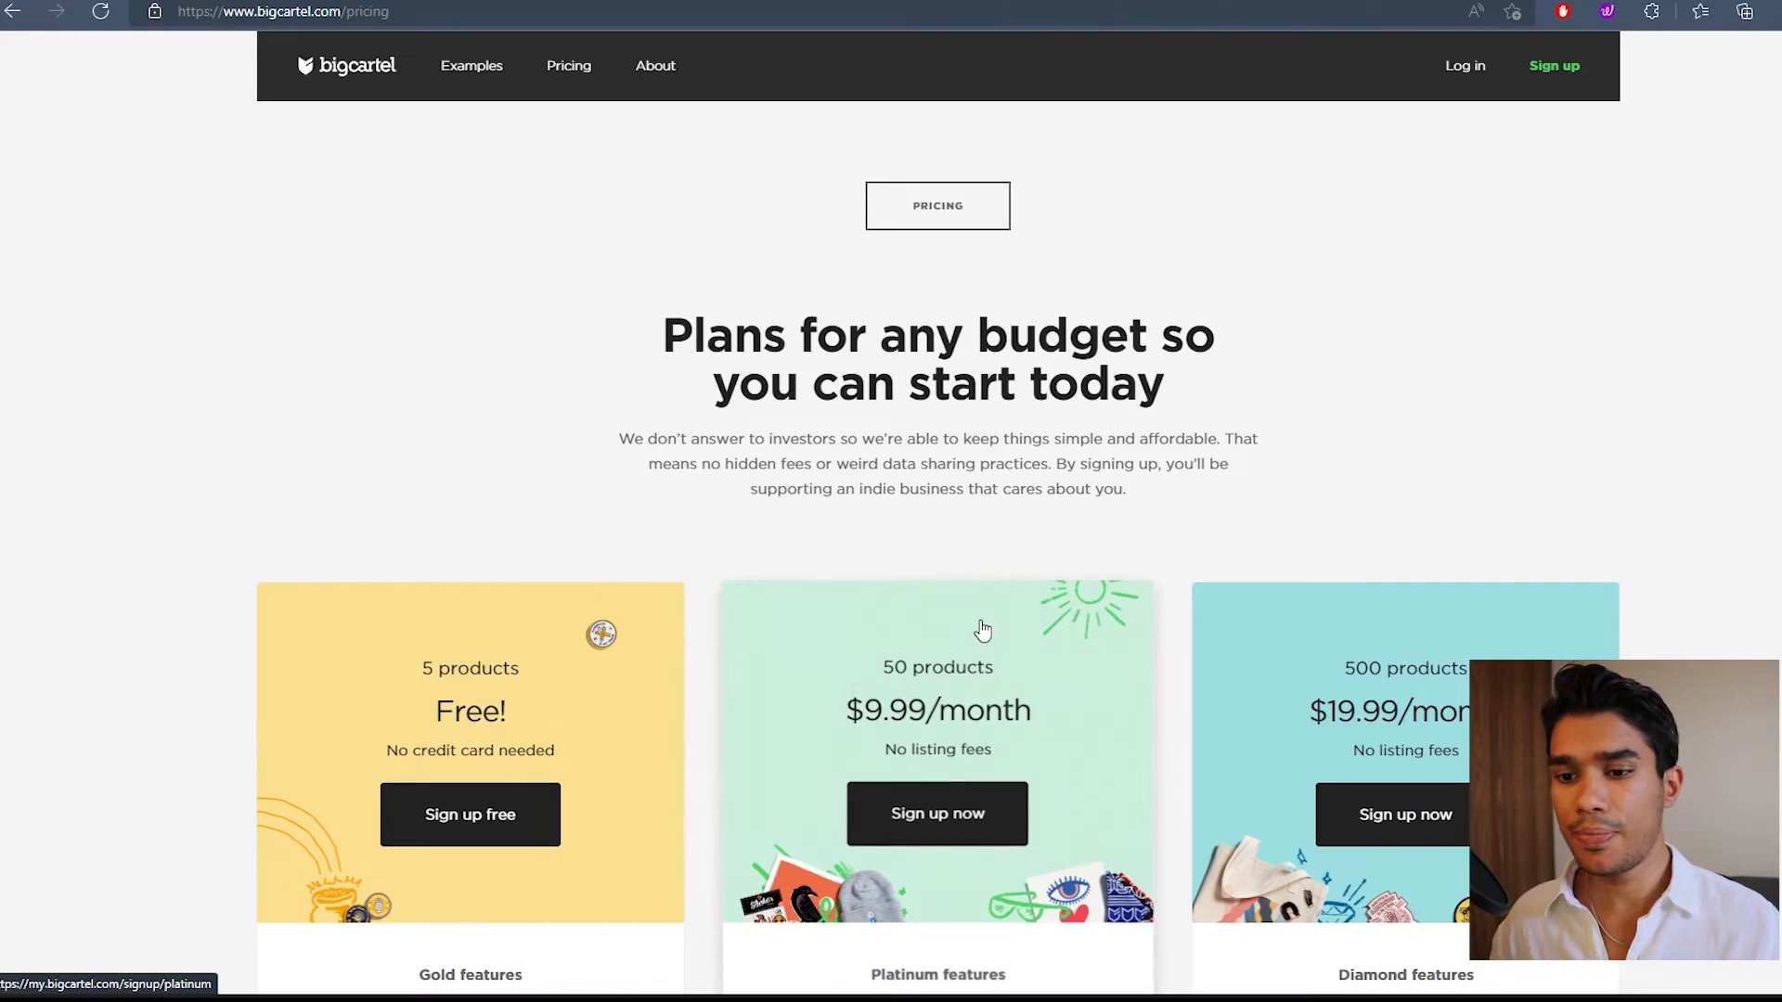
scroll(446, 569, "down", 3)
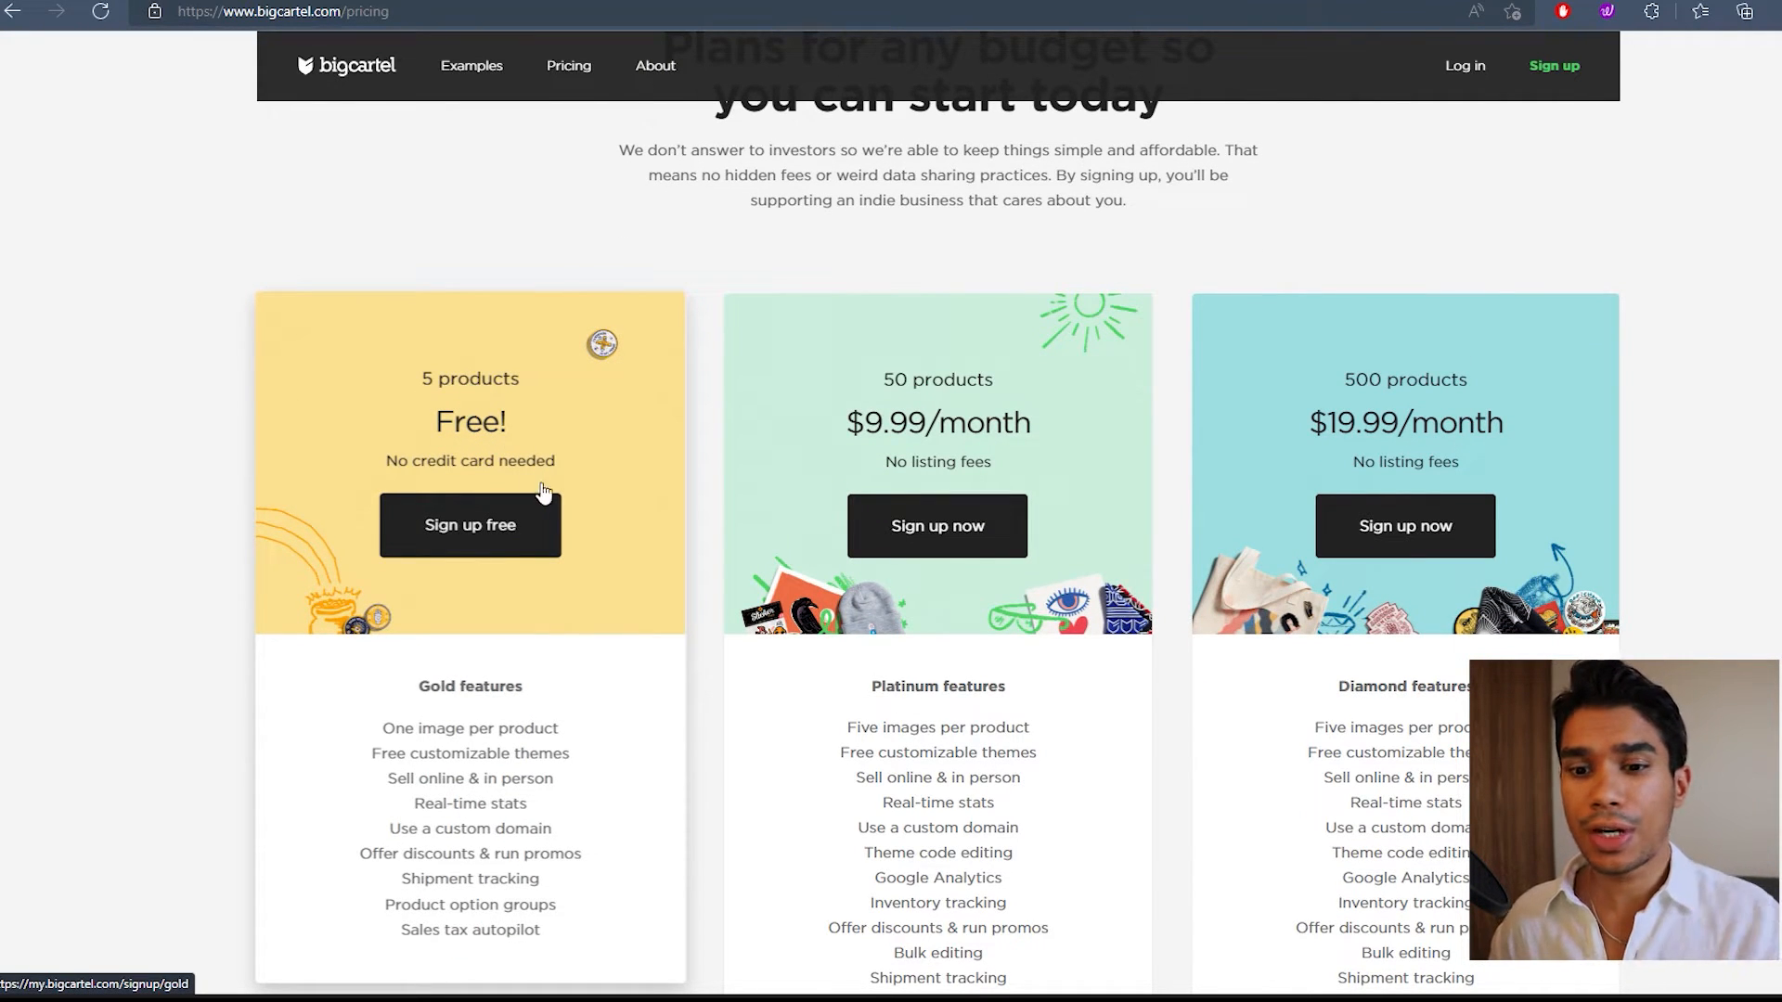
scroll(652, 554, "down", 2)
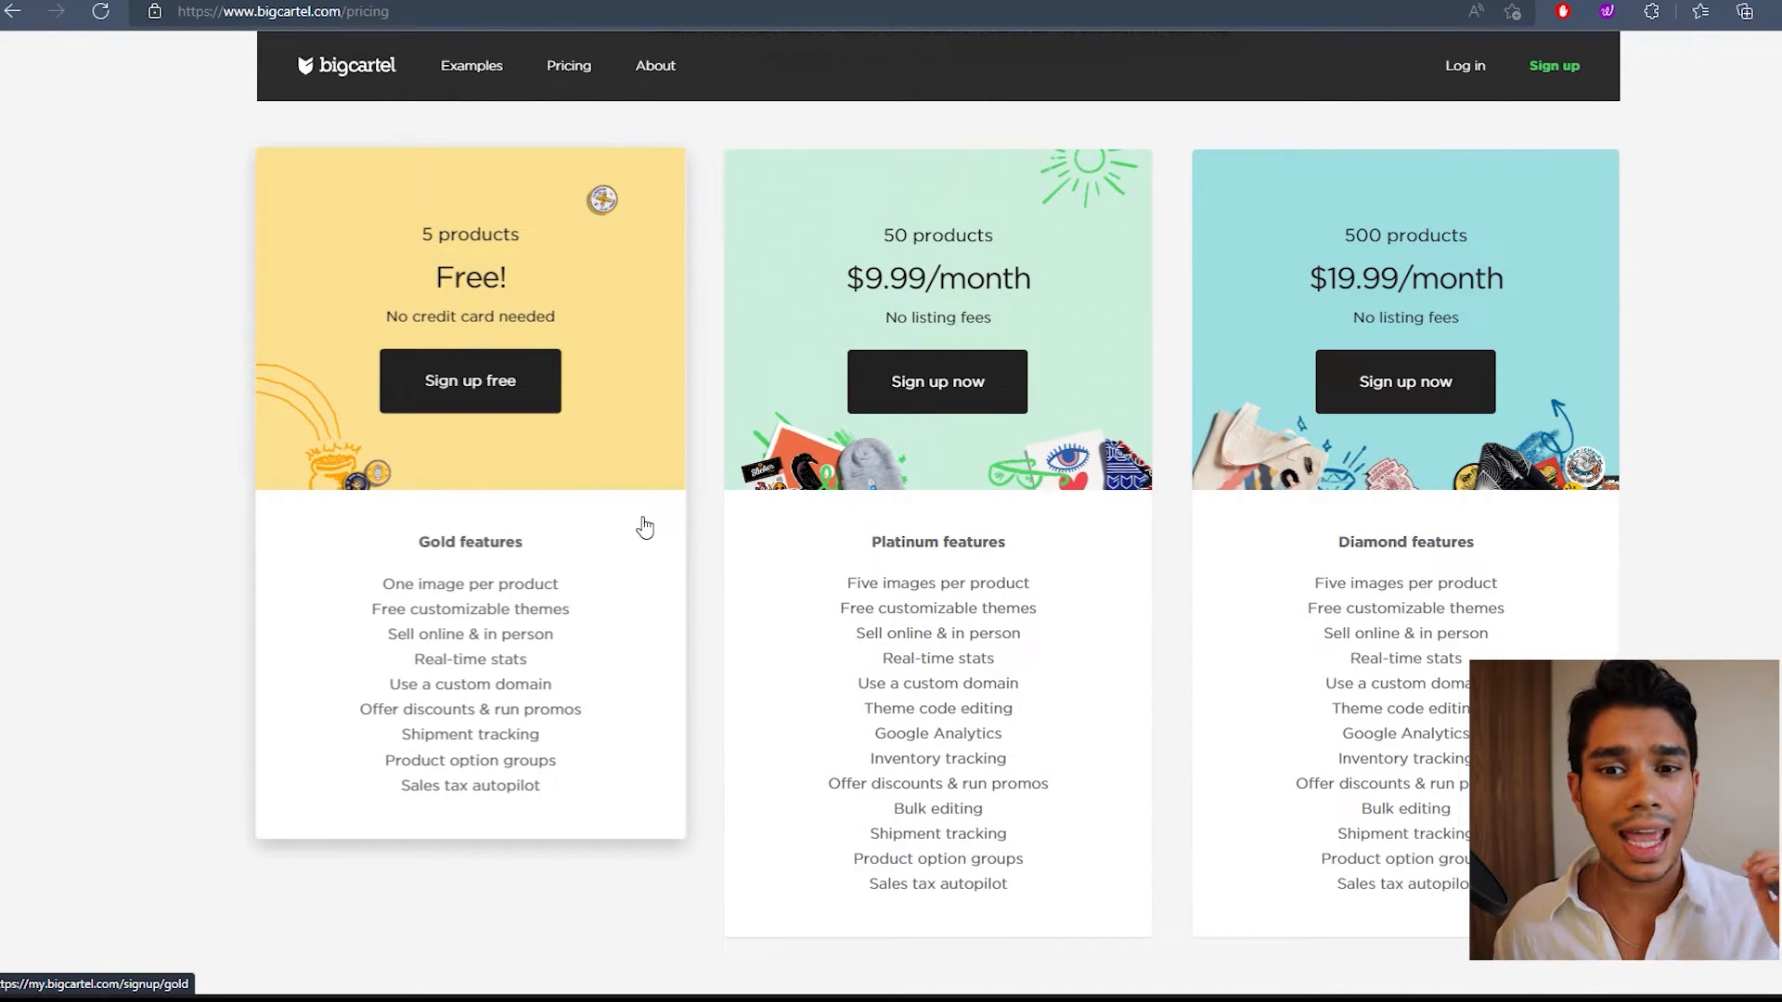
scroll(644, 534, "down", 2)
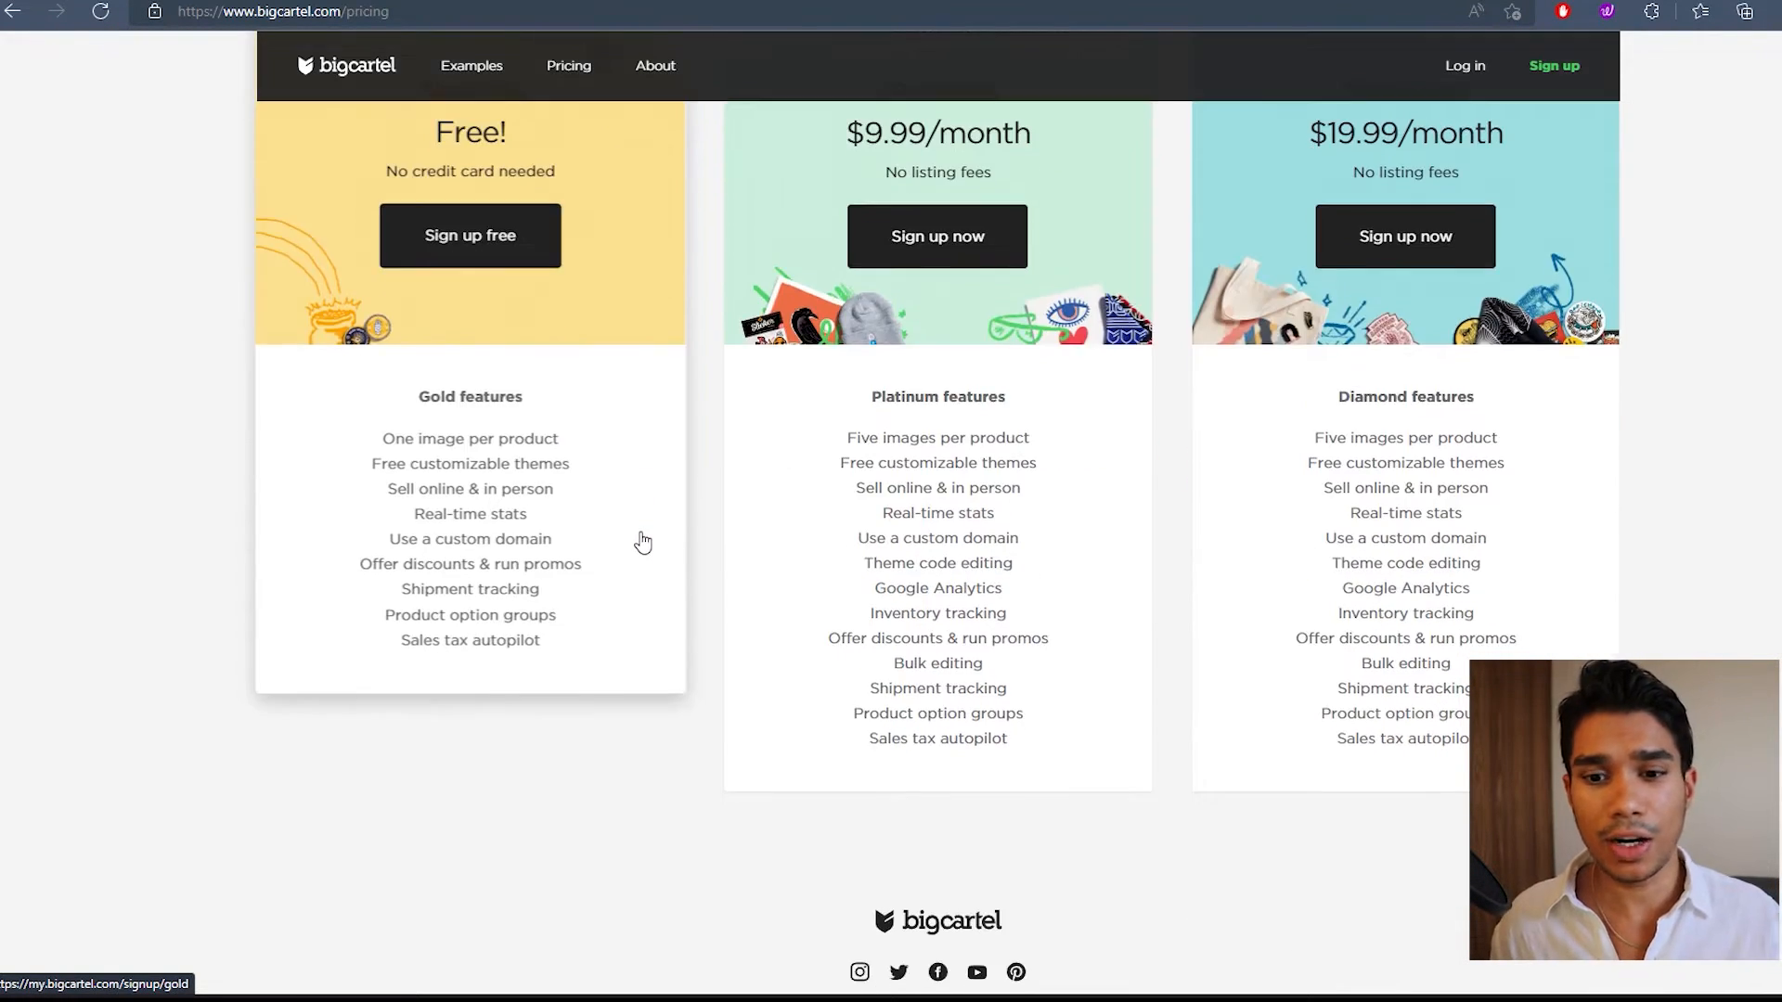
scroll(487, 307, "up", 3)
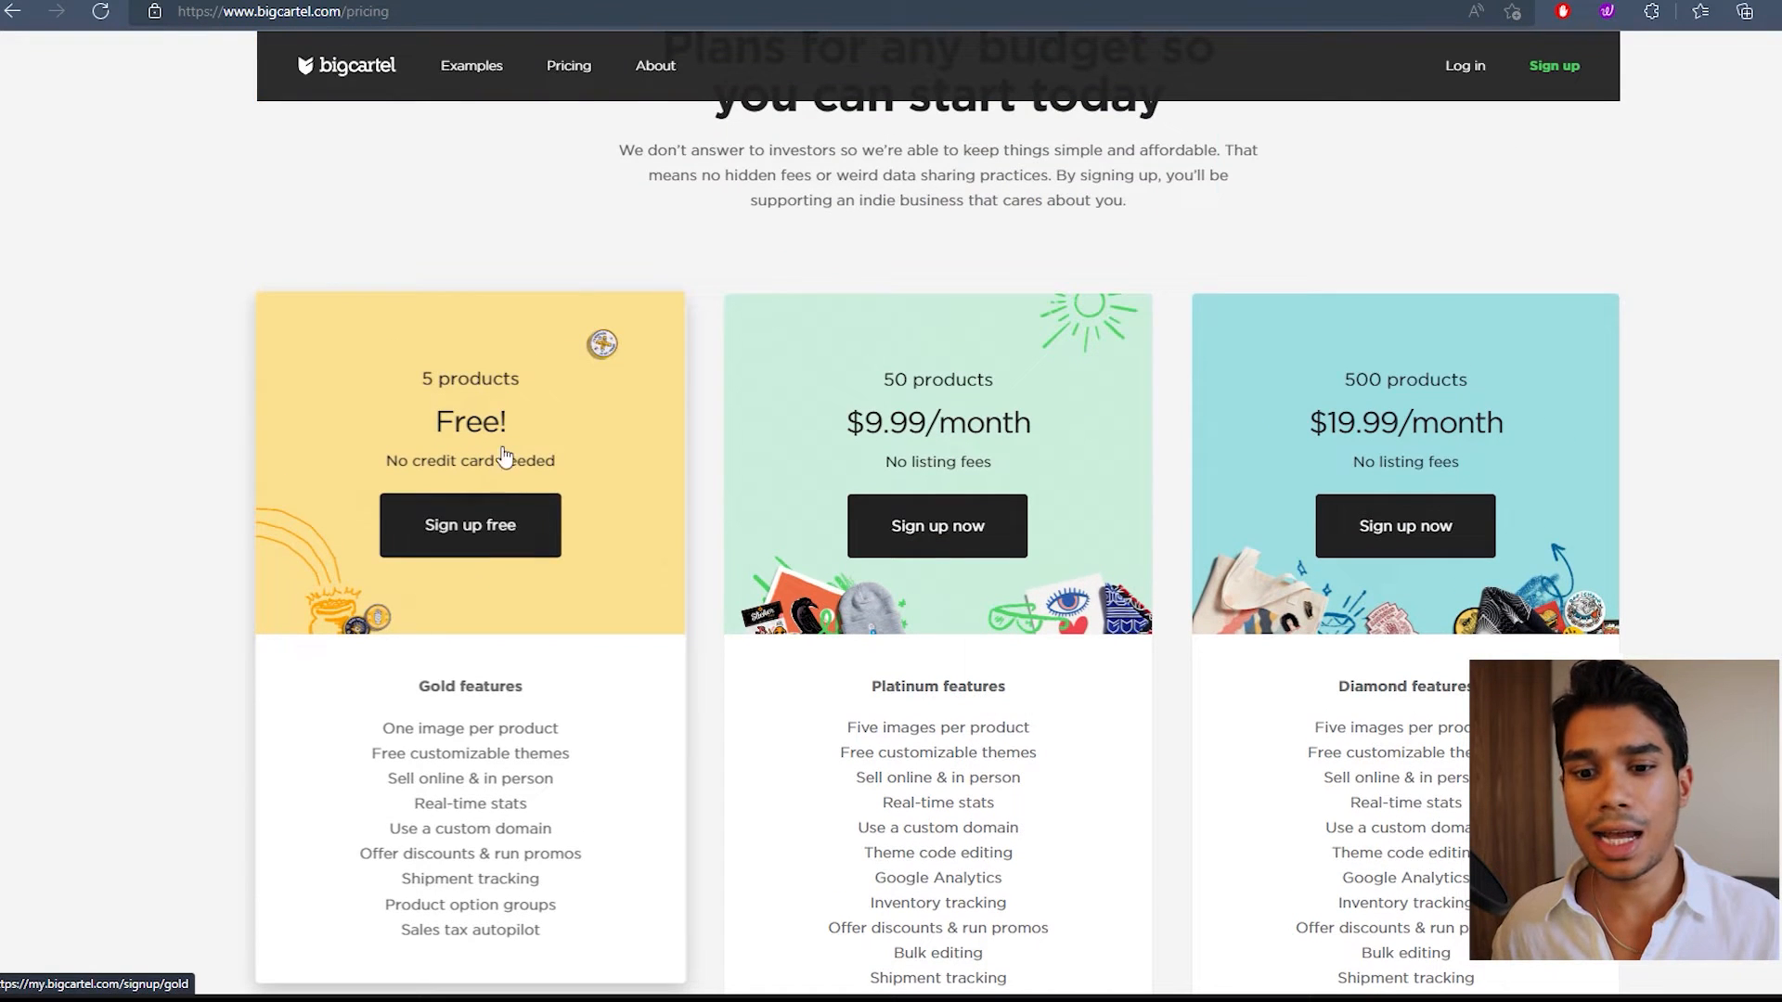
left_click(505, 523)
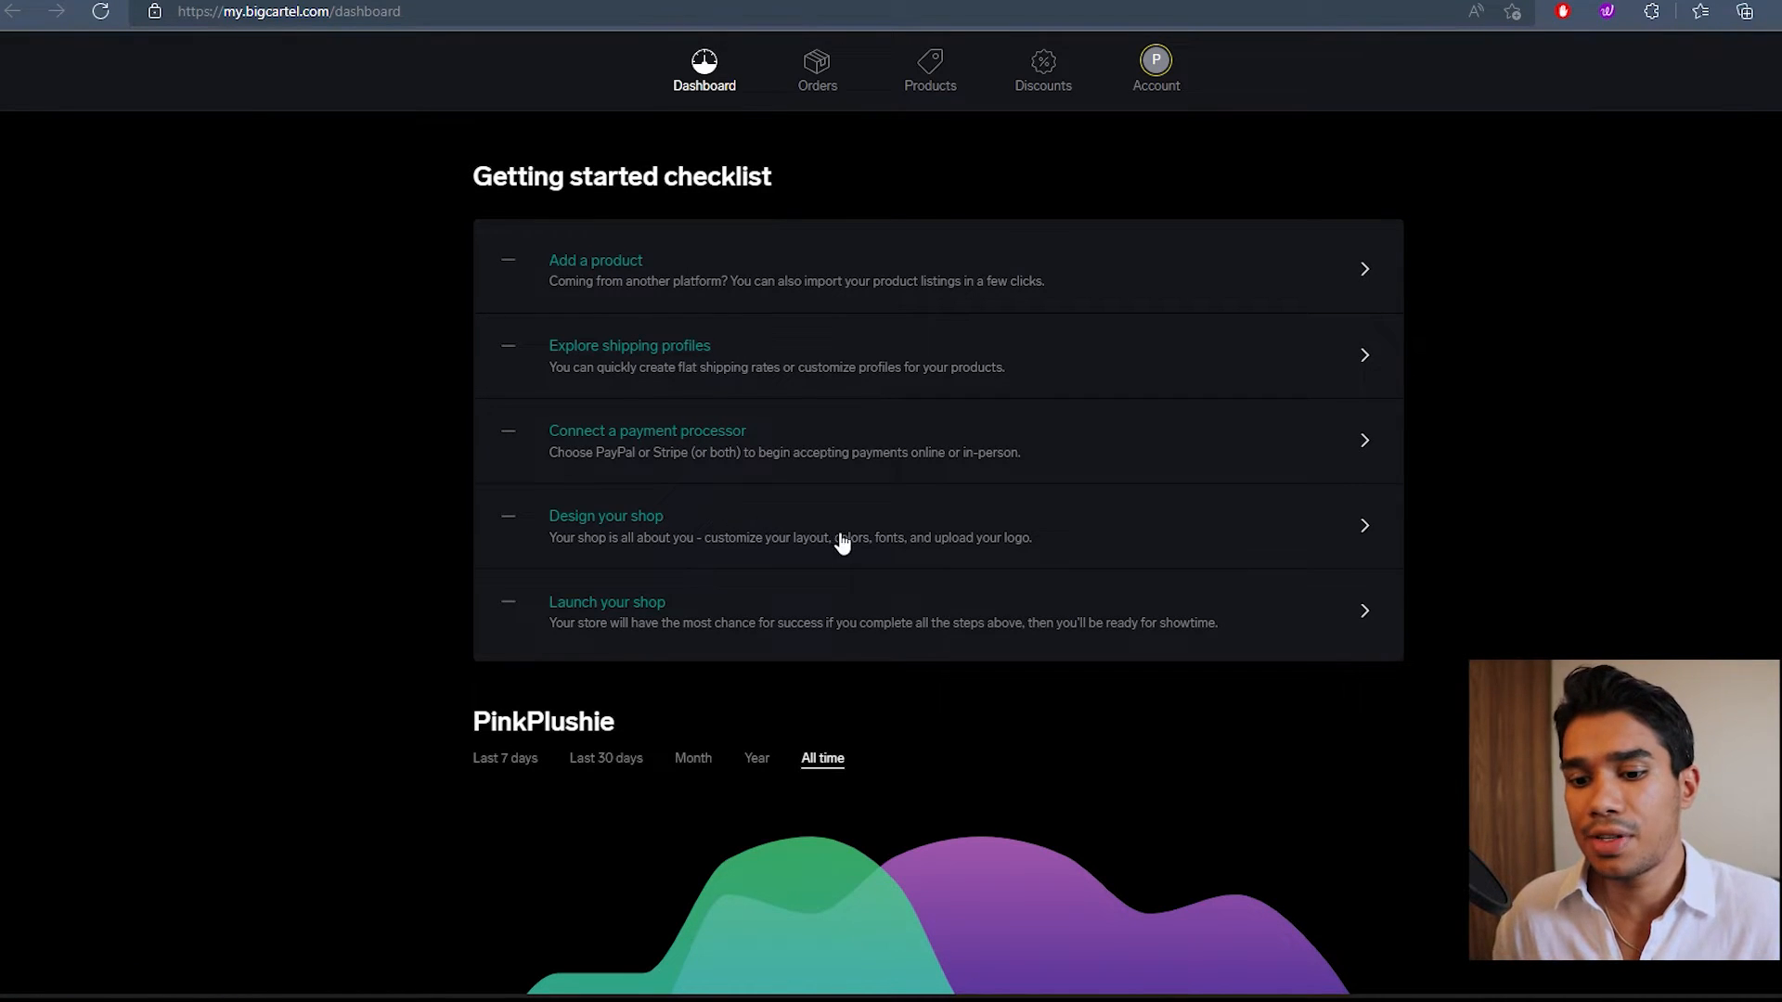
Step: Go to the account page through the checklist's shop launch item, dismiss the tour message and open the shop's design editor
scroll(970, 514, "down", 5)
scroll(1177, 505, "up", 3)
left_click_drag(455, 537, 609, 531)
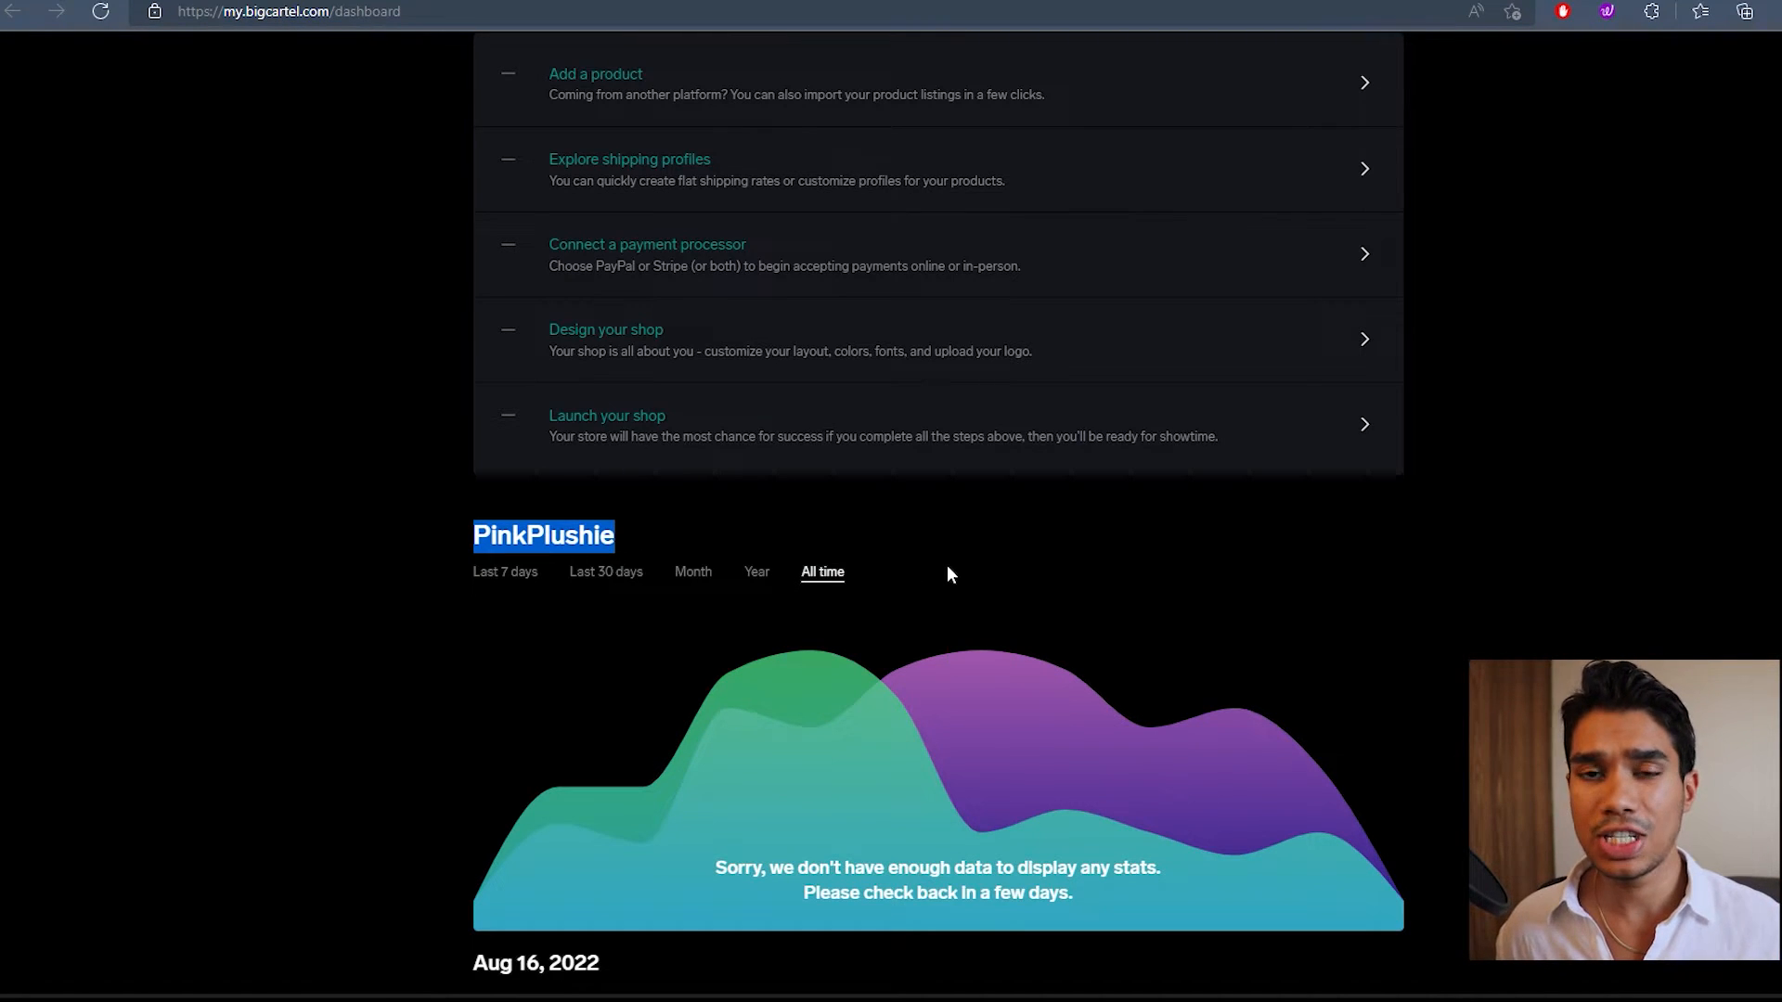
scroll(951, 557, "up", 2)
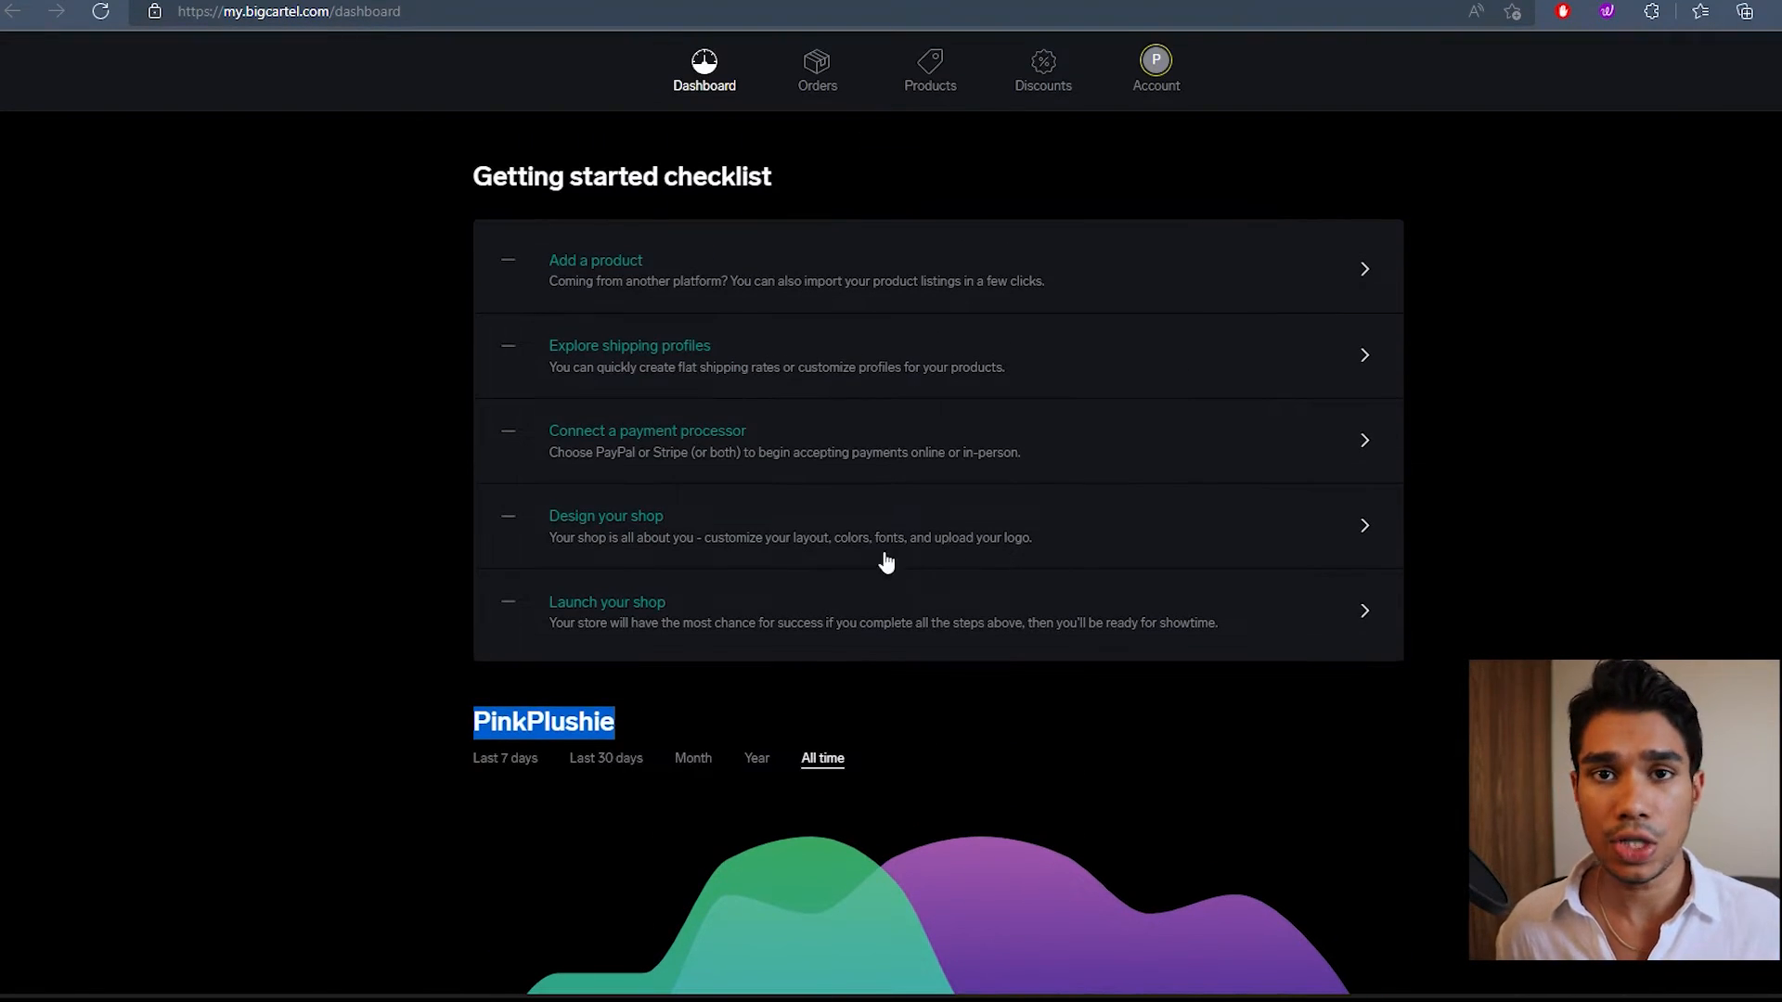
left_click(895, 597)
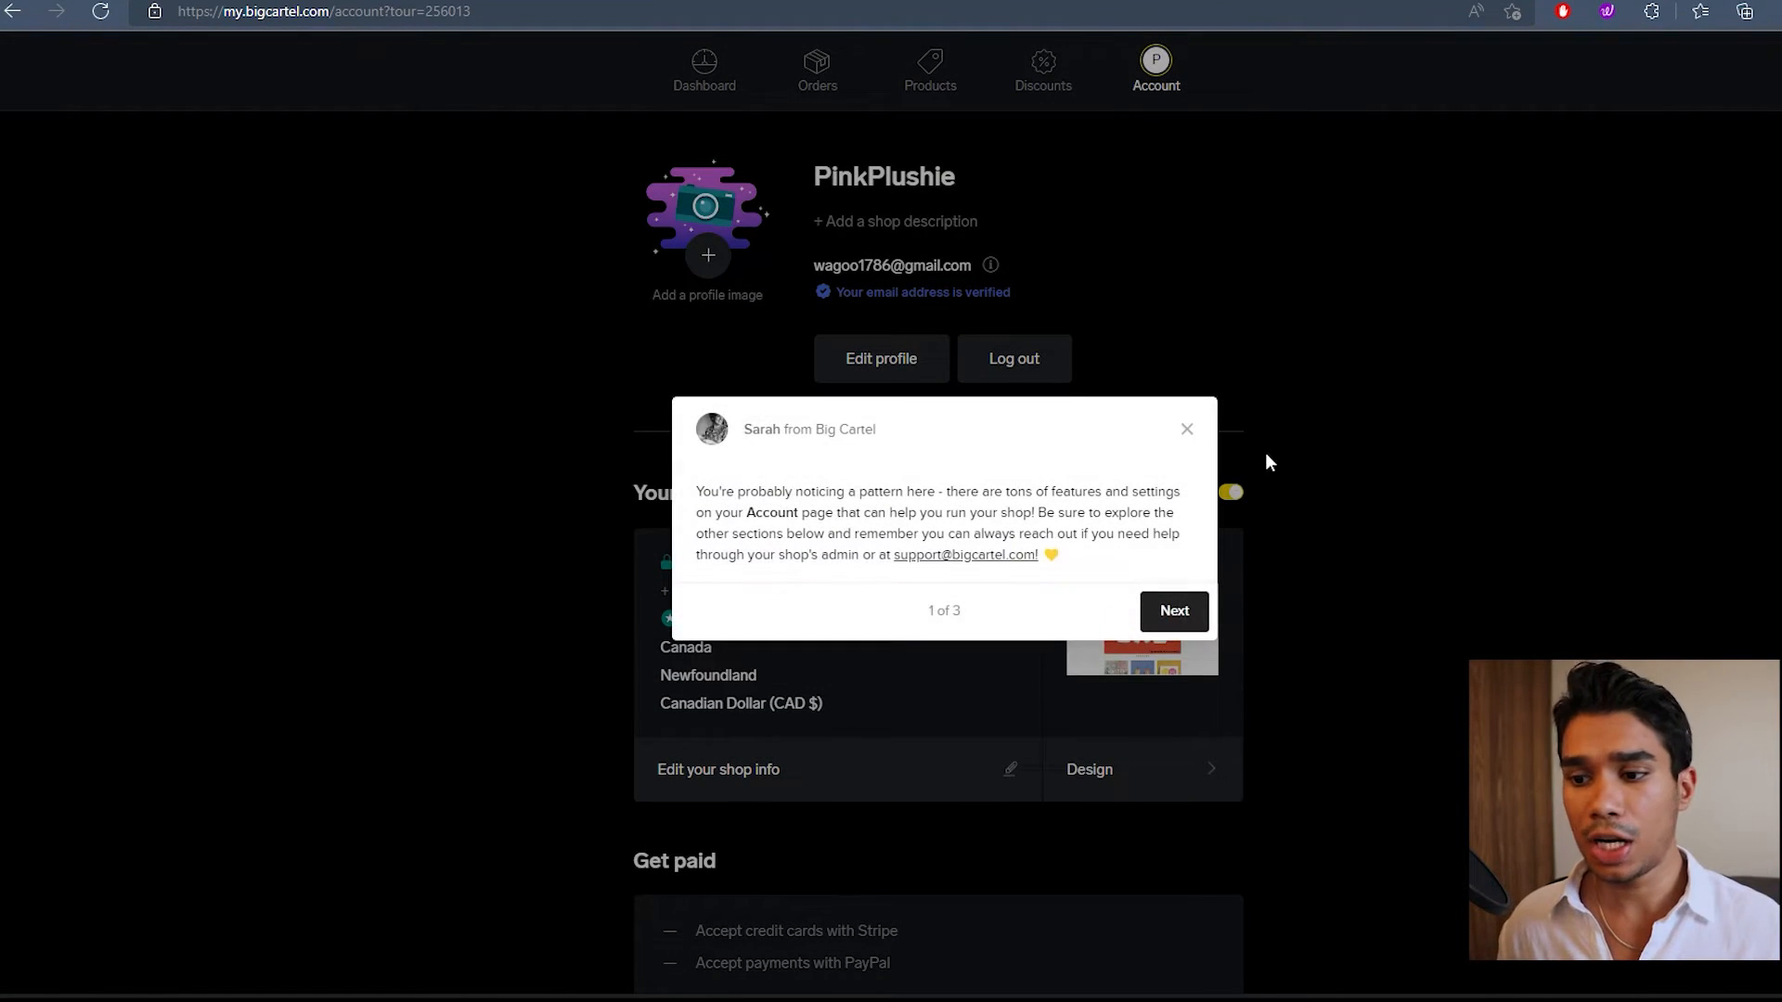
left_click(1188, 431)
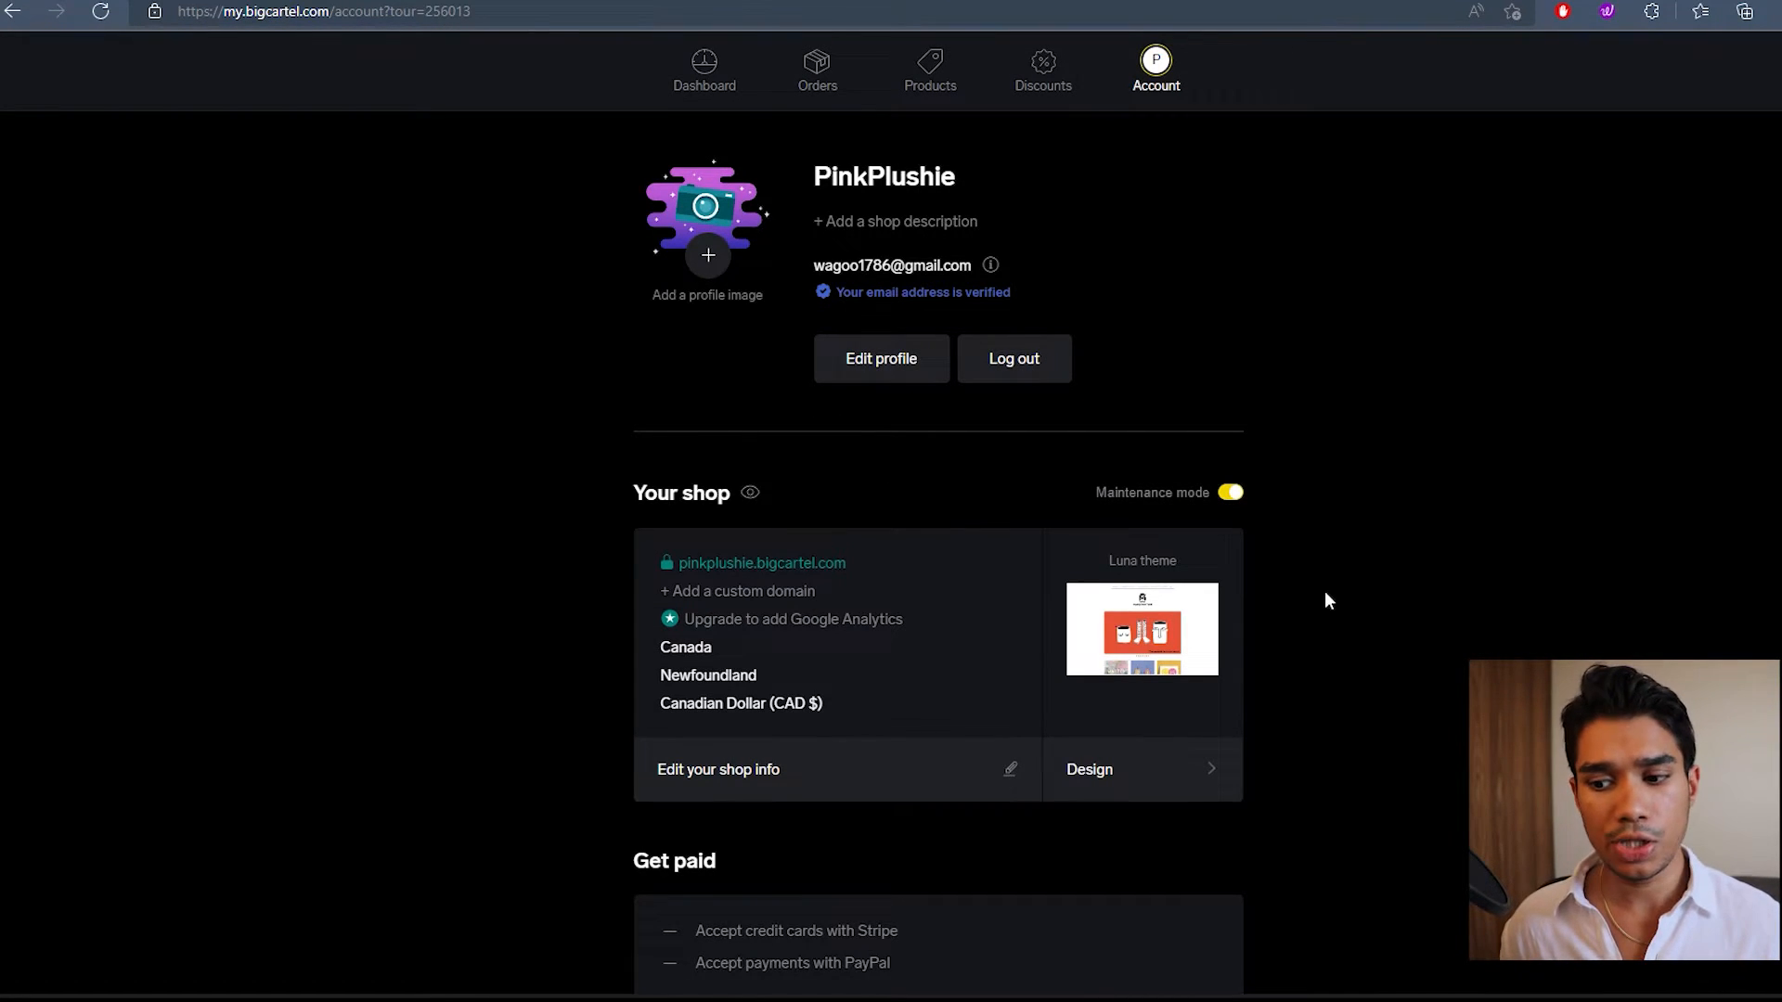
left_click(1124, 785)
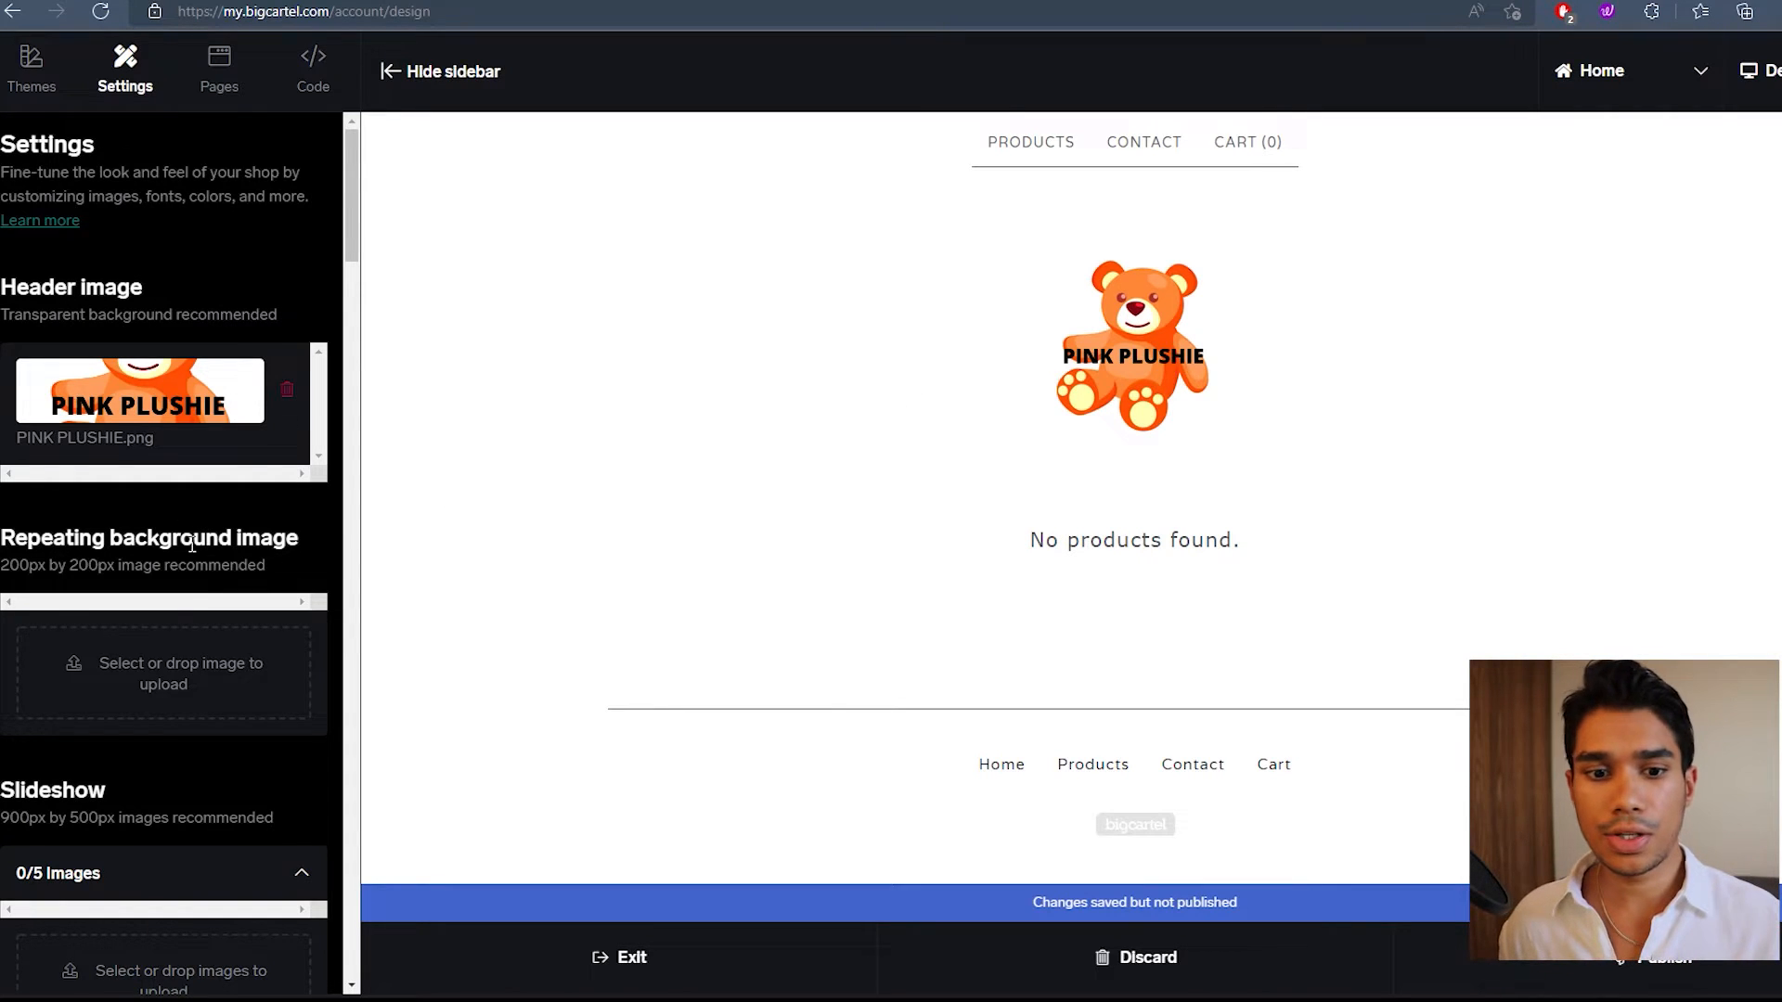
Step: Browse the kawaii patterns in the Google image results and set a pink cat-and-flower pattern as the shop's repeating background image
scroll(192, 545, "down", 2)
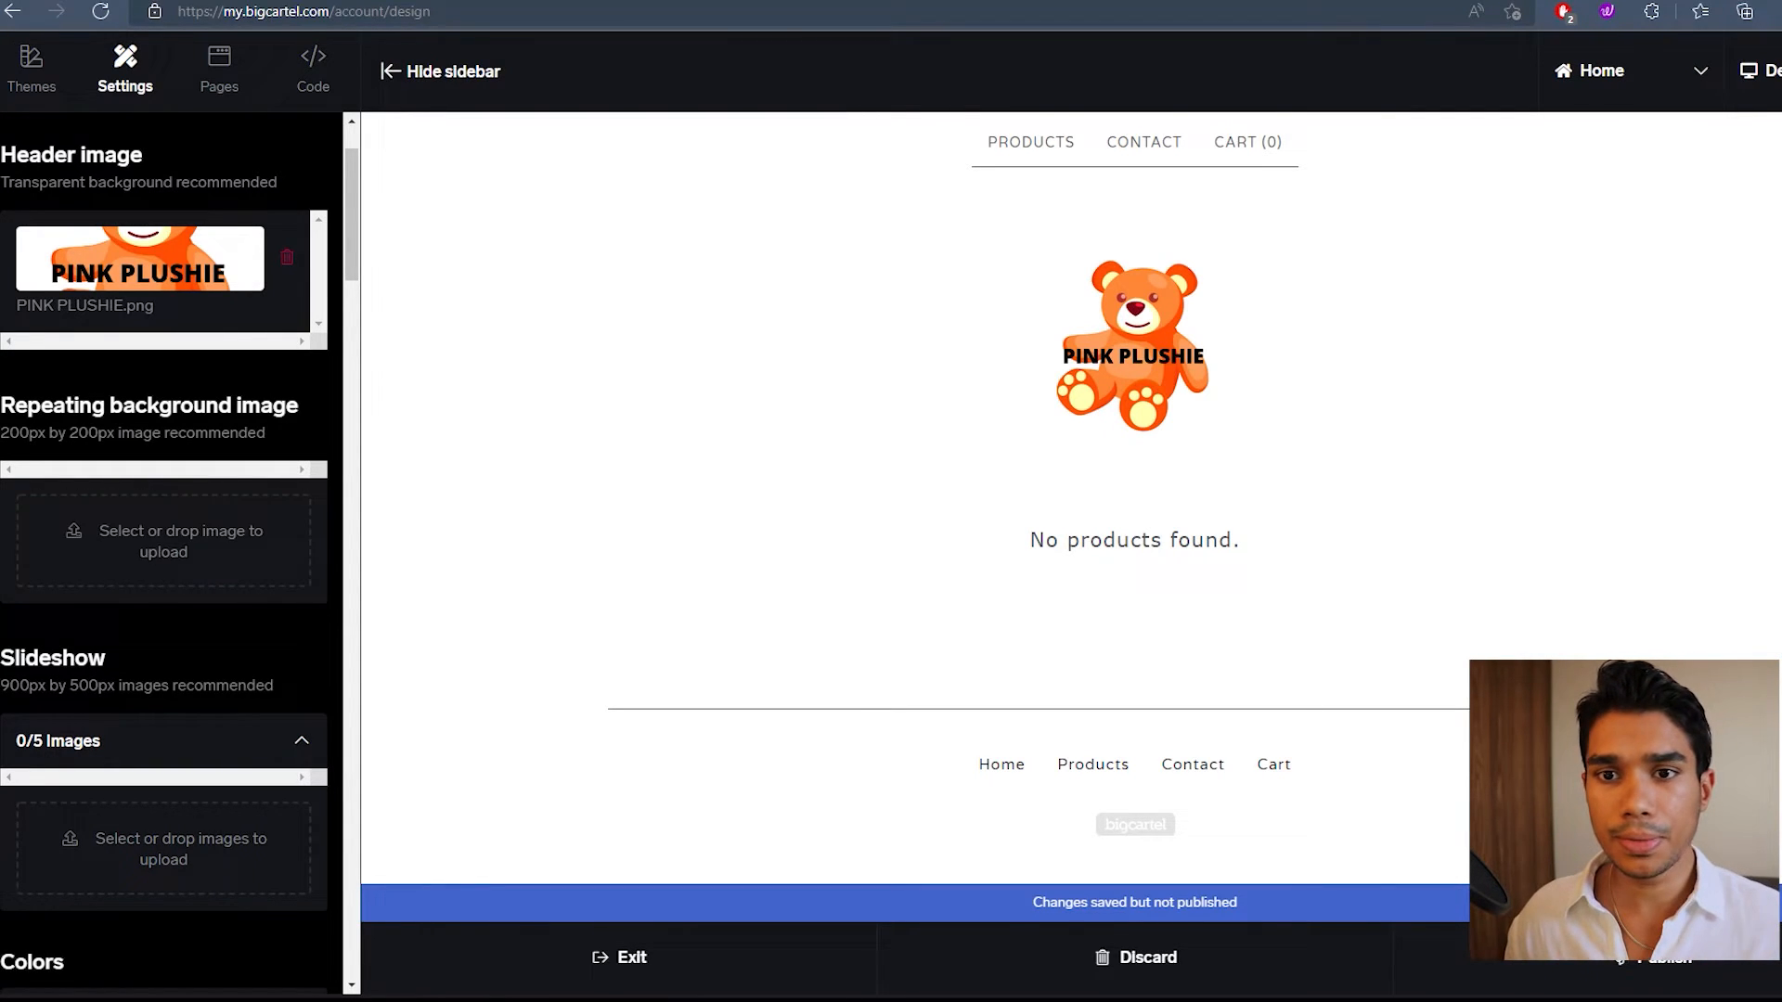
key("ctrl+Tab")
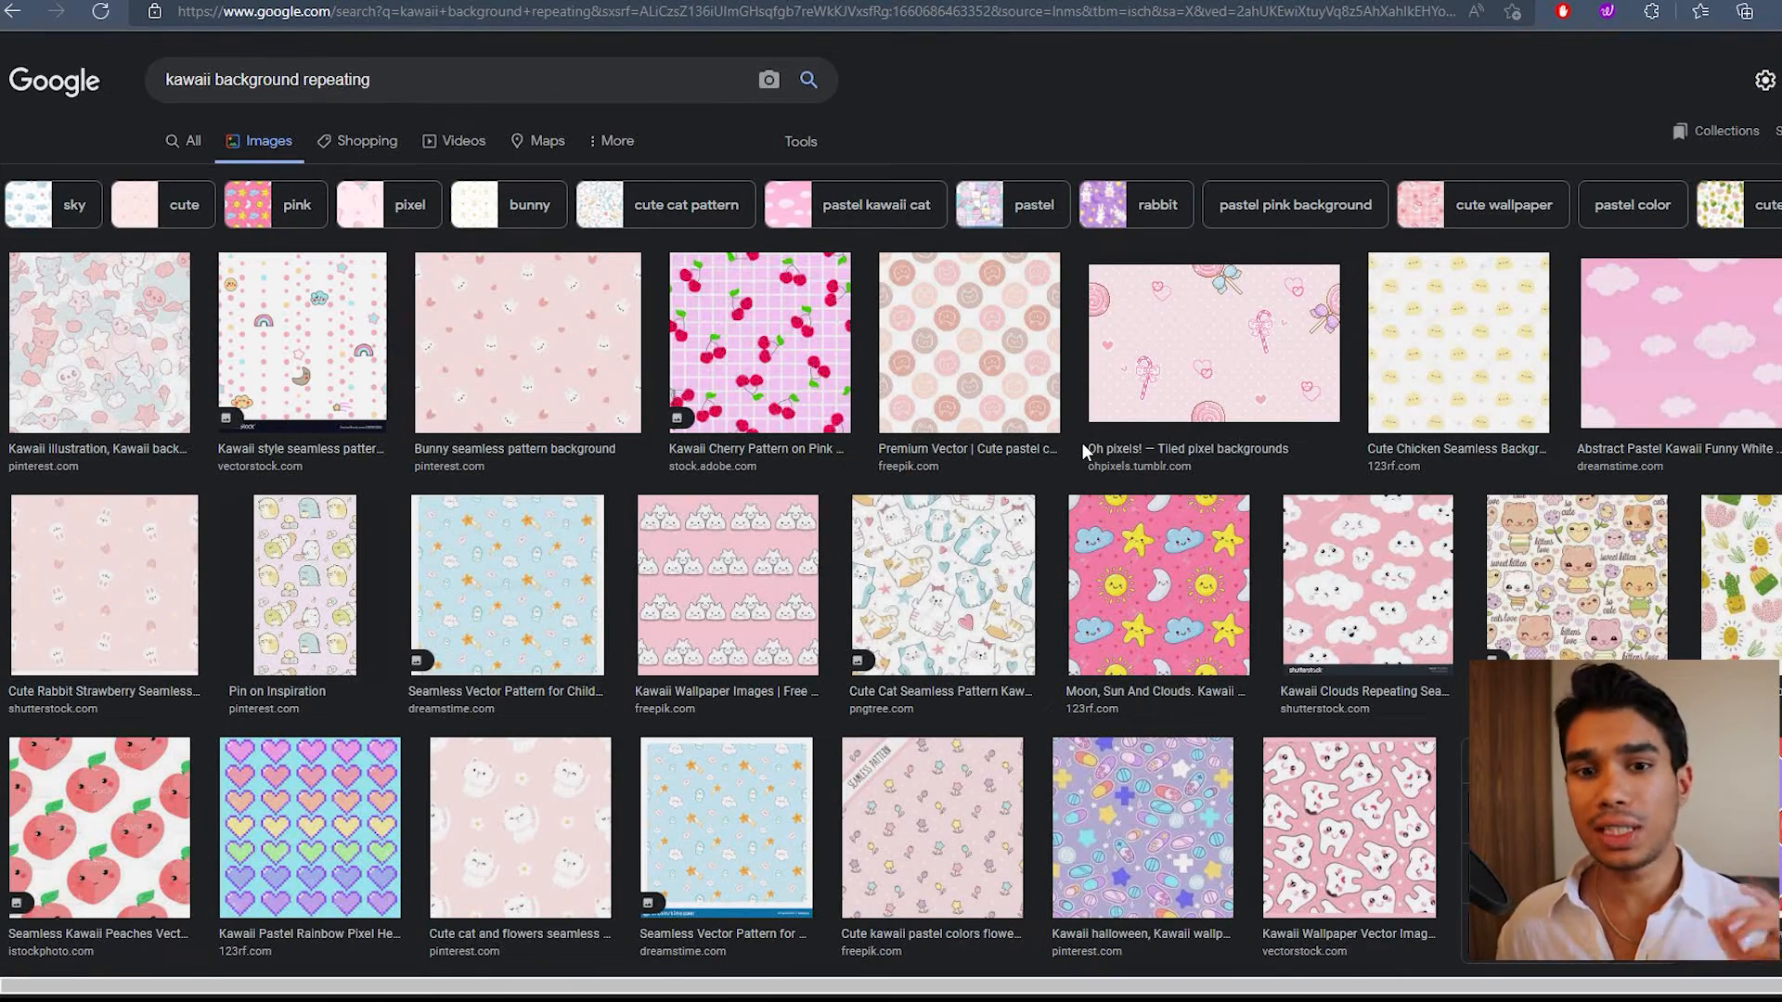
left_click(1167, 618)
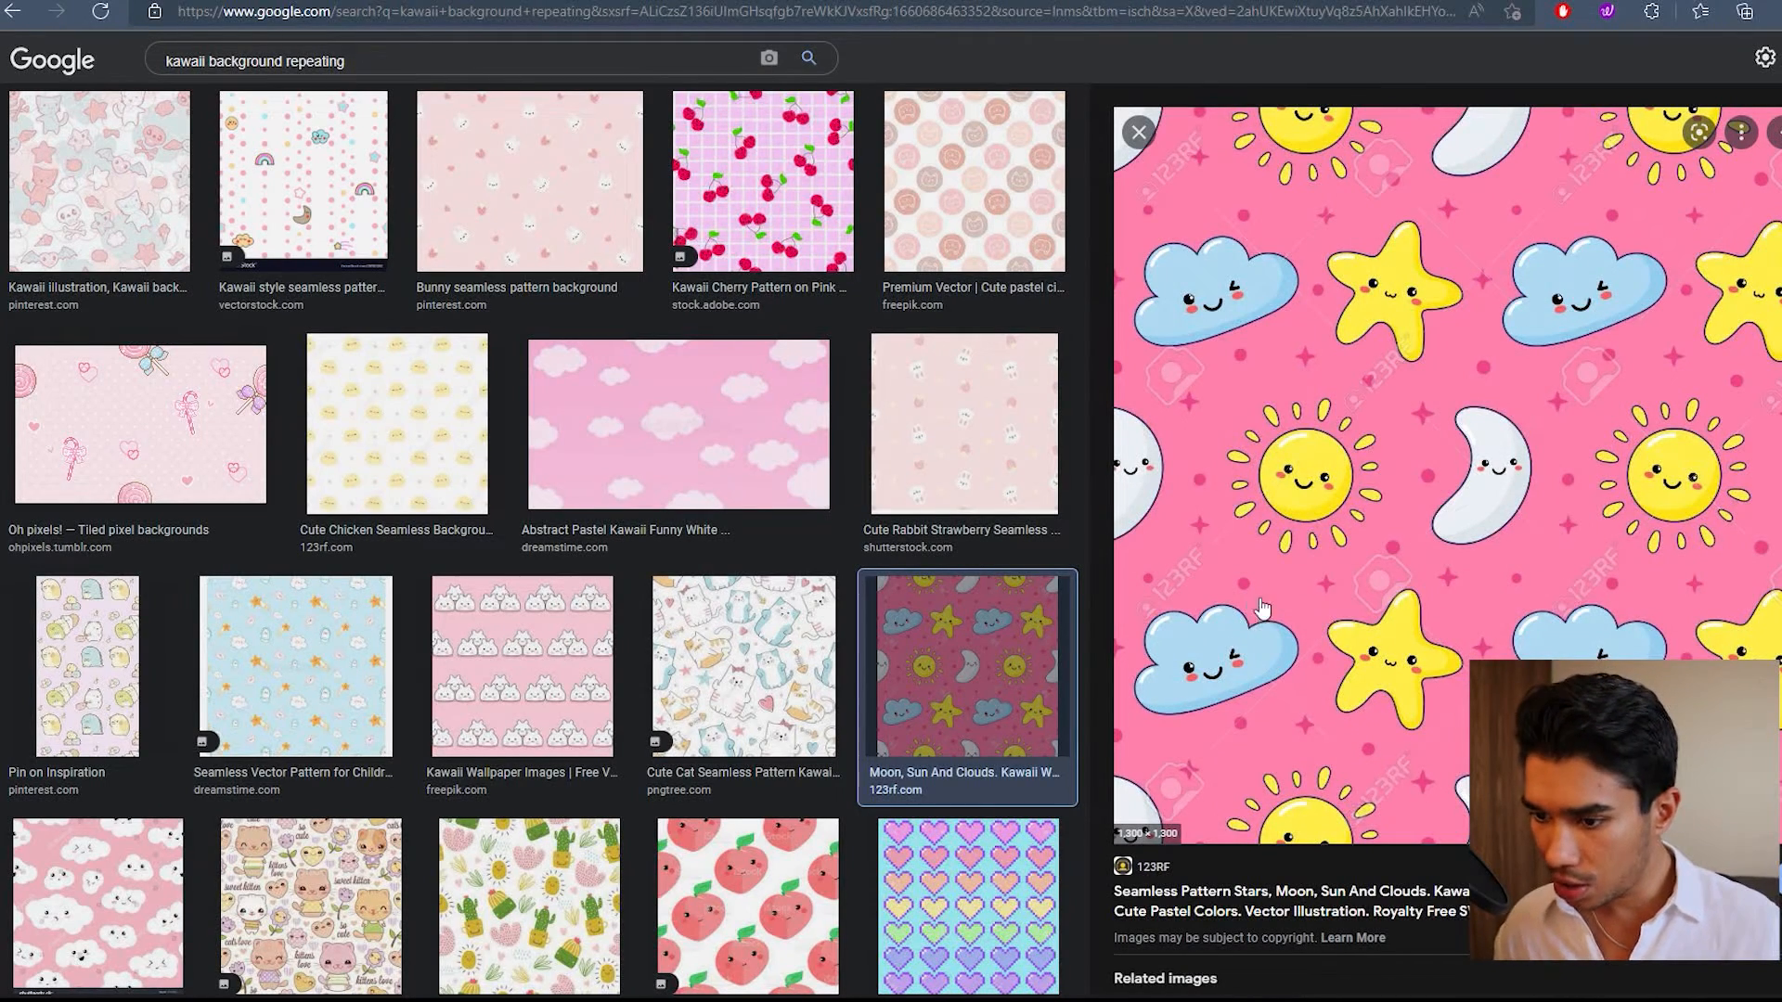
scroll(1401, 604, "down", 2)
scroll(1401, 598, "up", 2)
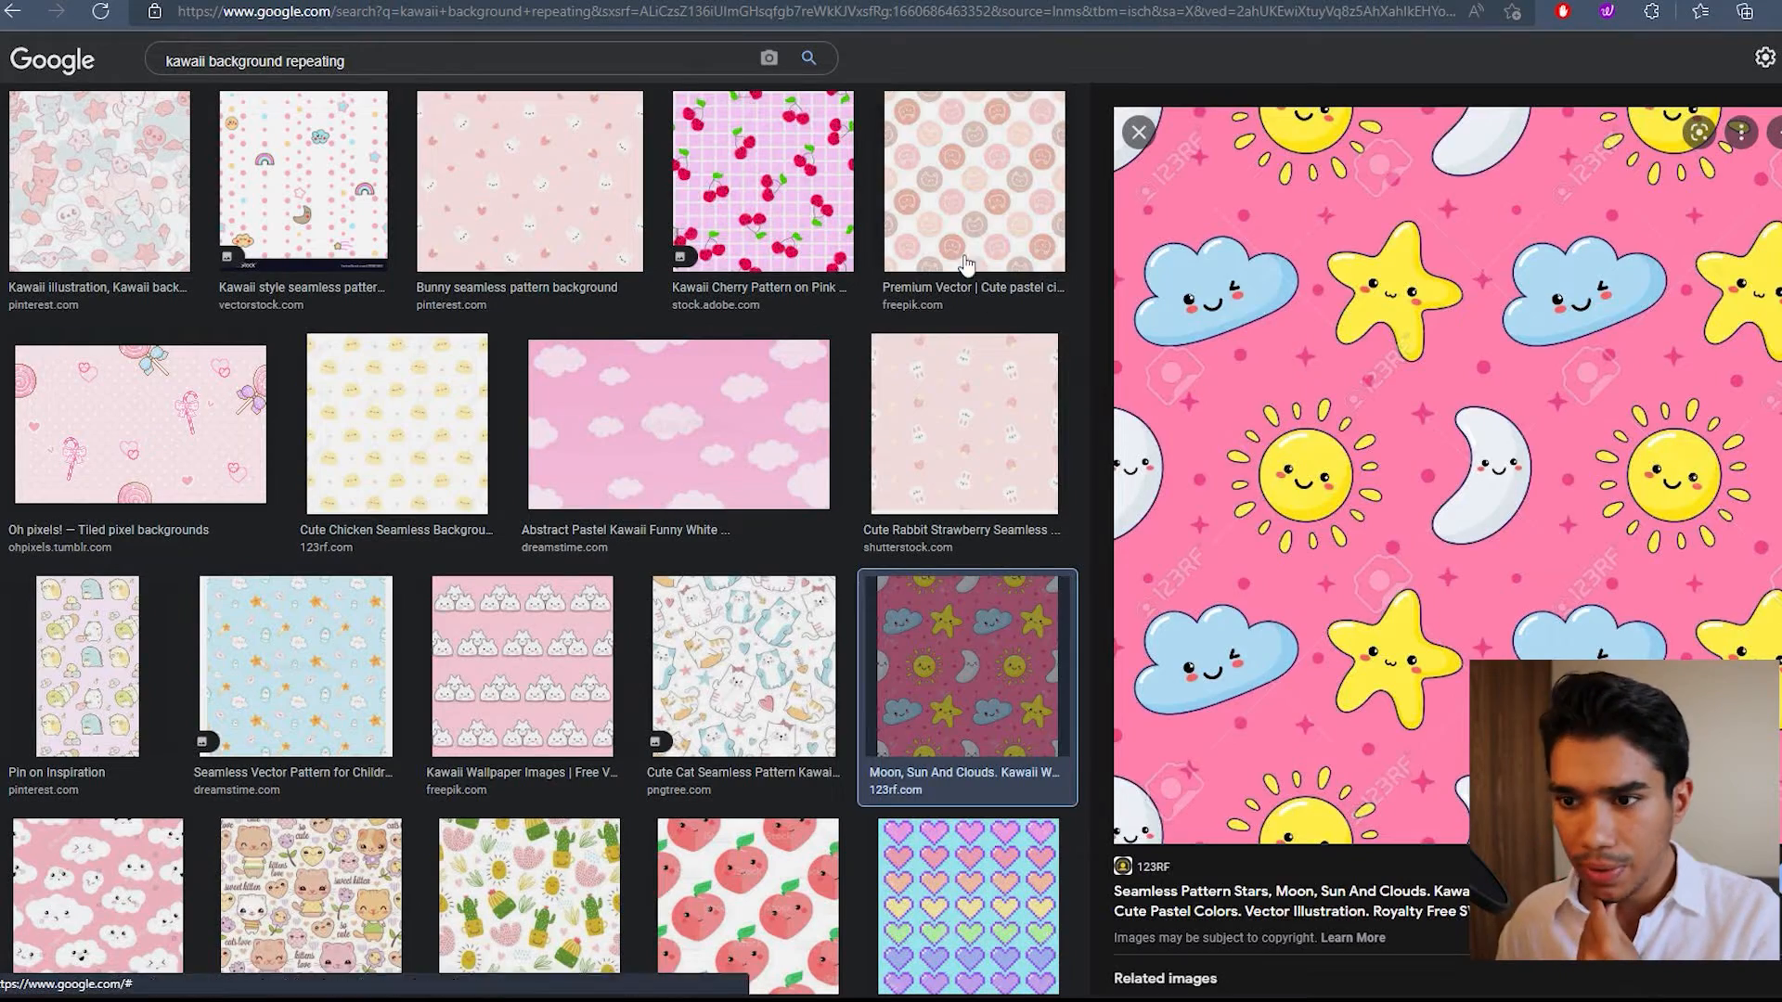
left_click(960, 223)
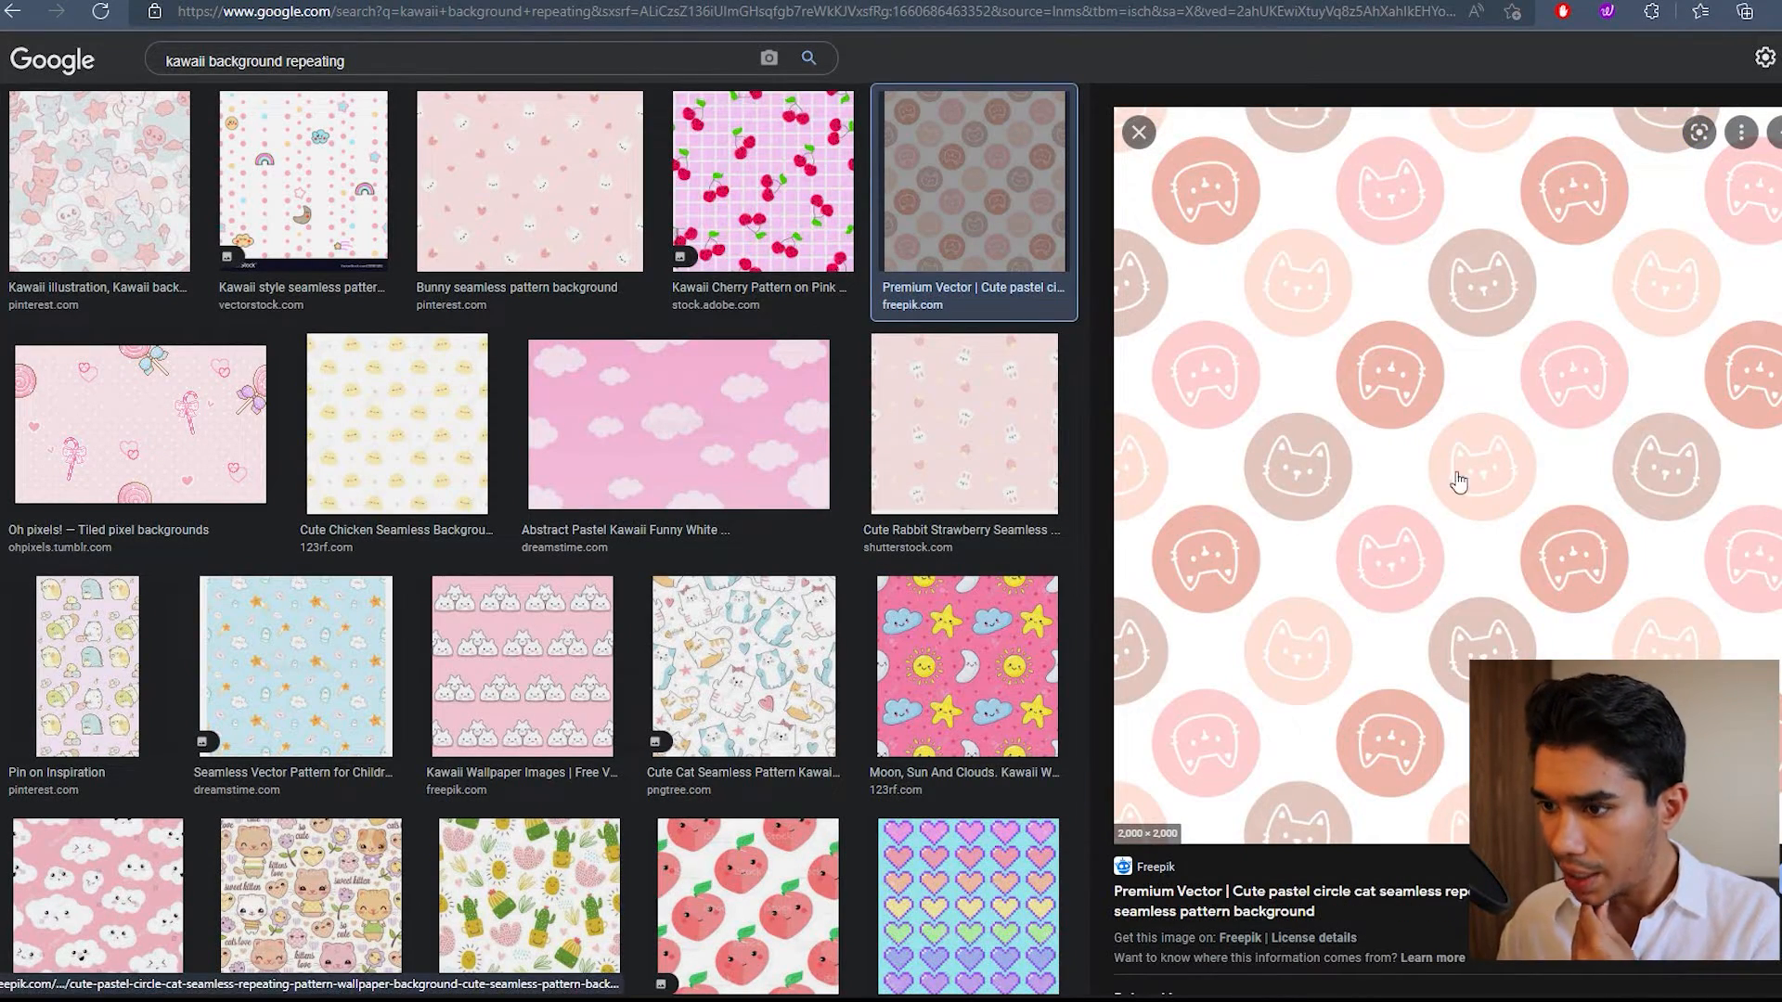
right_click(1427, 469)
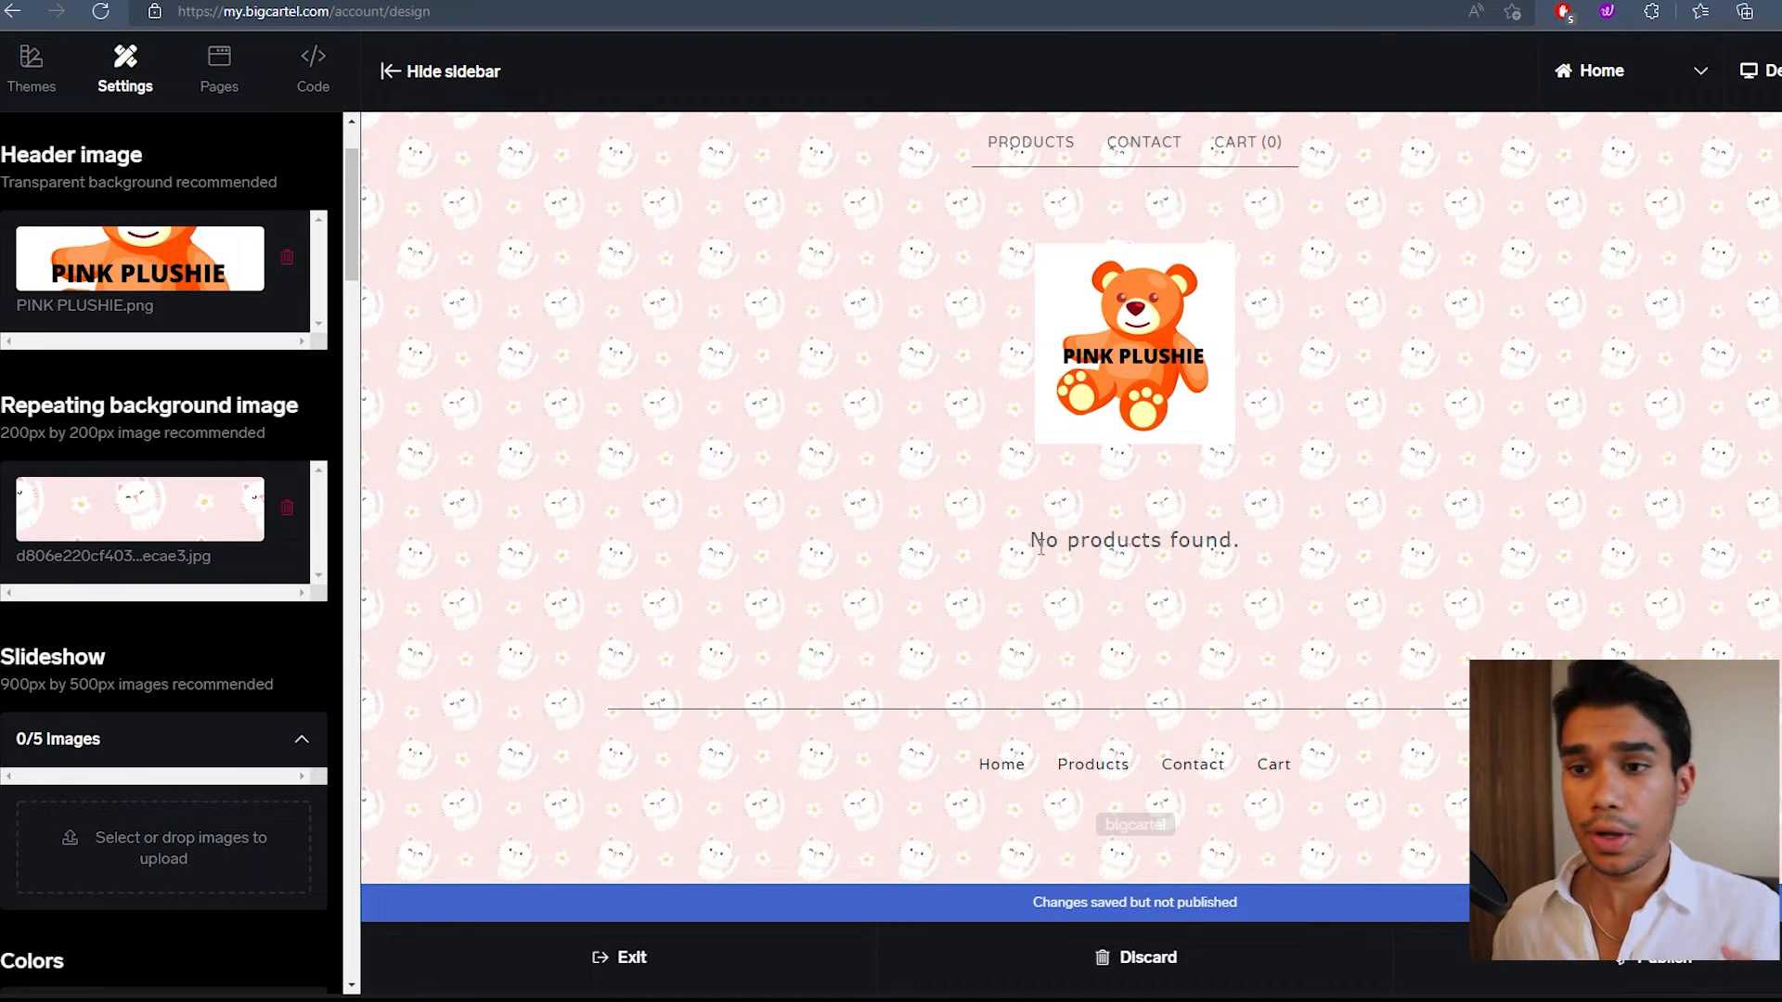
Step: Review the remaining design settings, from slideshow and colors through maintenance message and product display options to the social media URLs
scroll(189, 603, "down", 3)
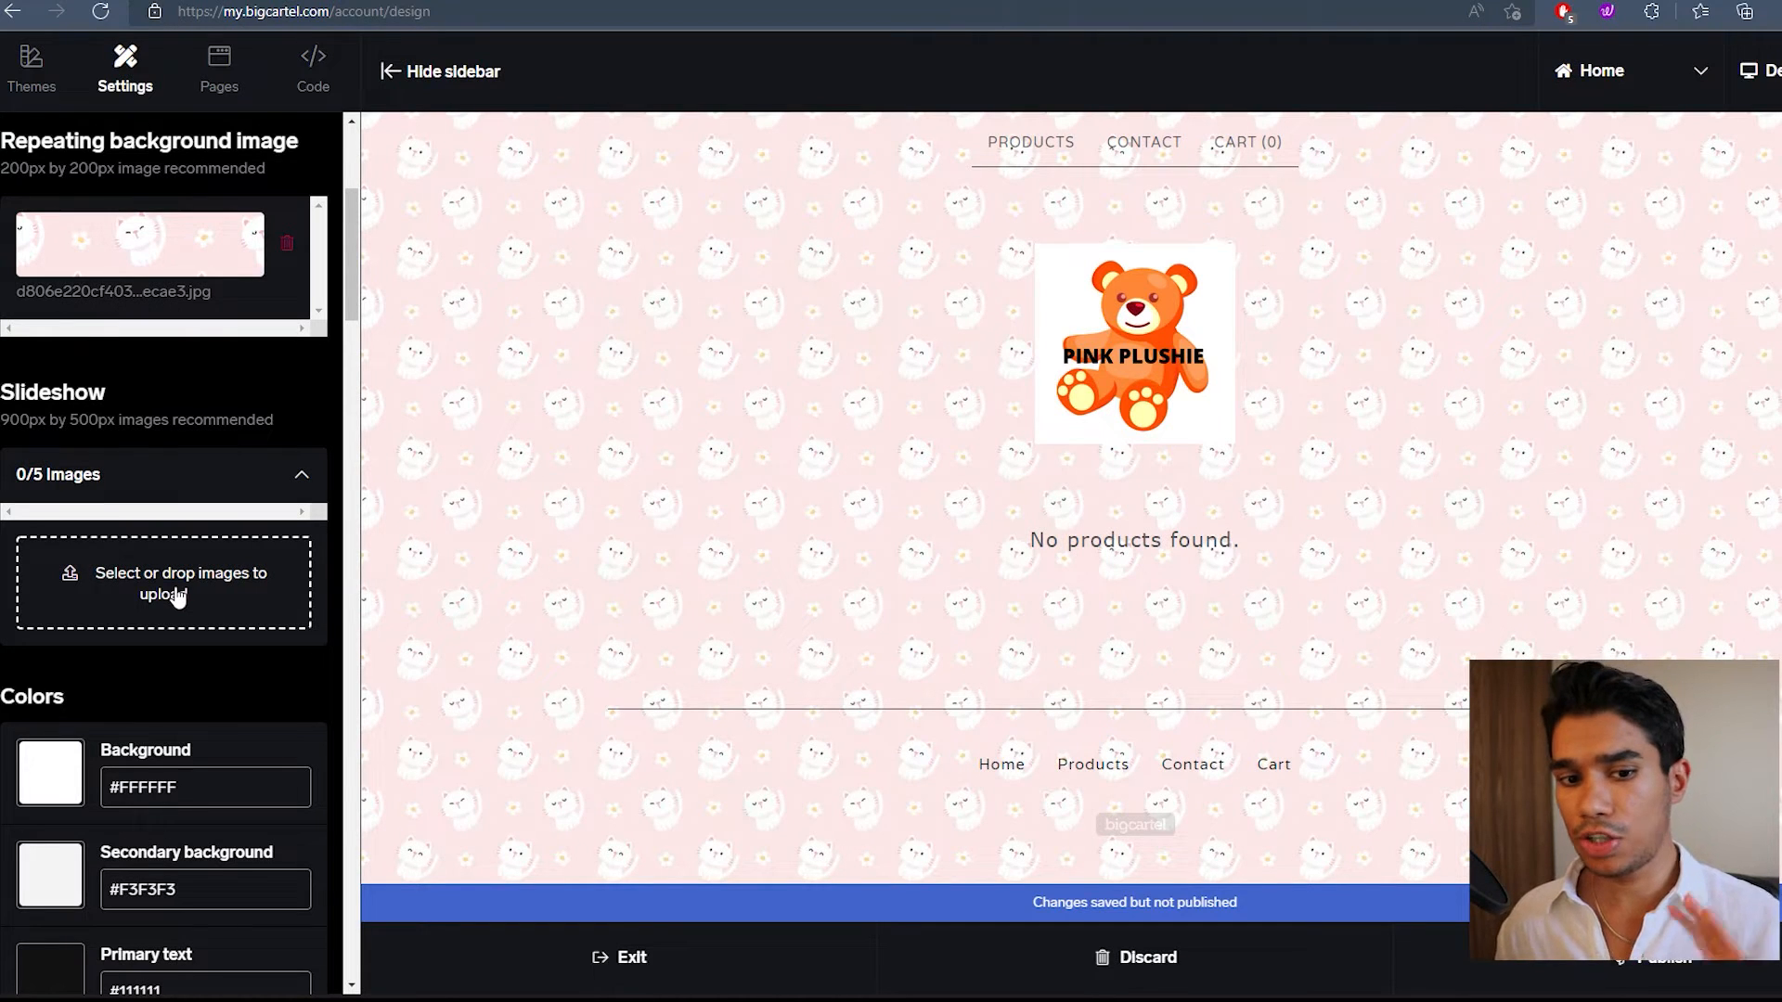
scroll(177, 596, "down", 10)
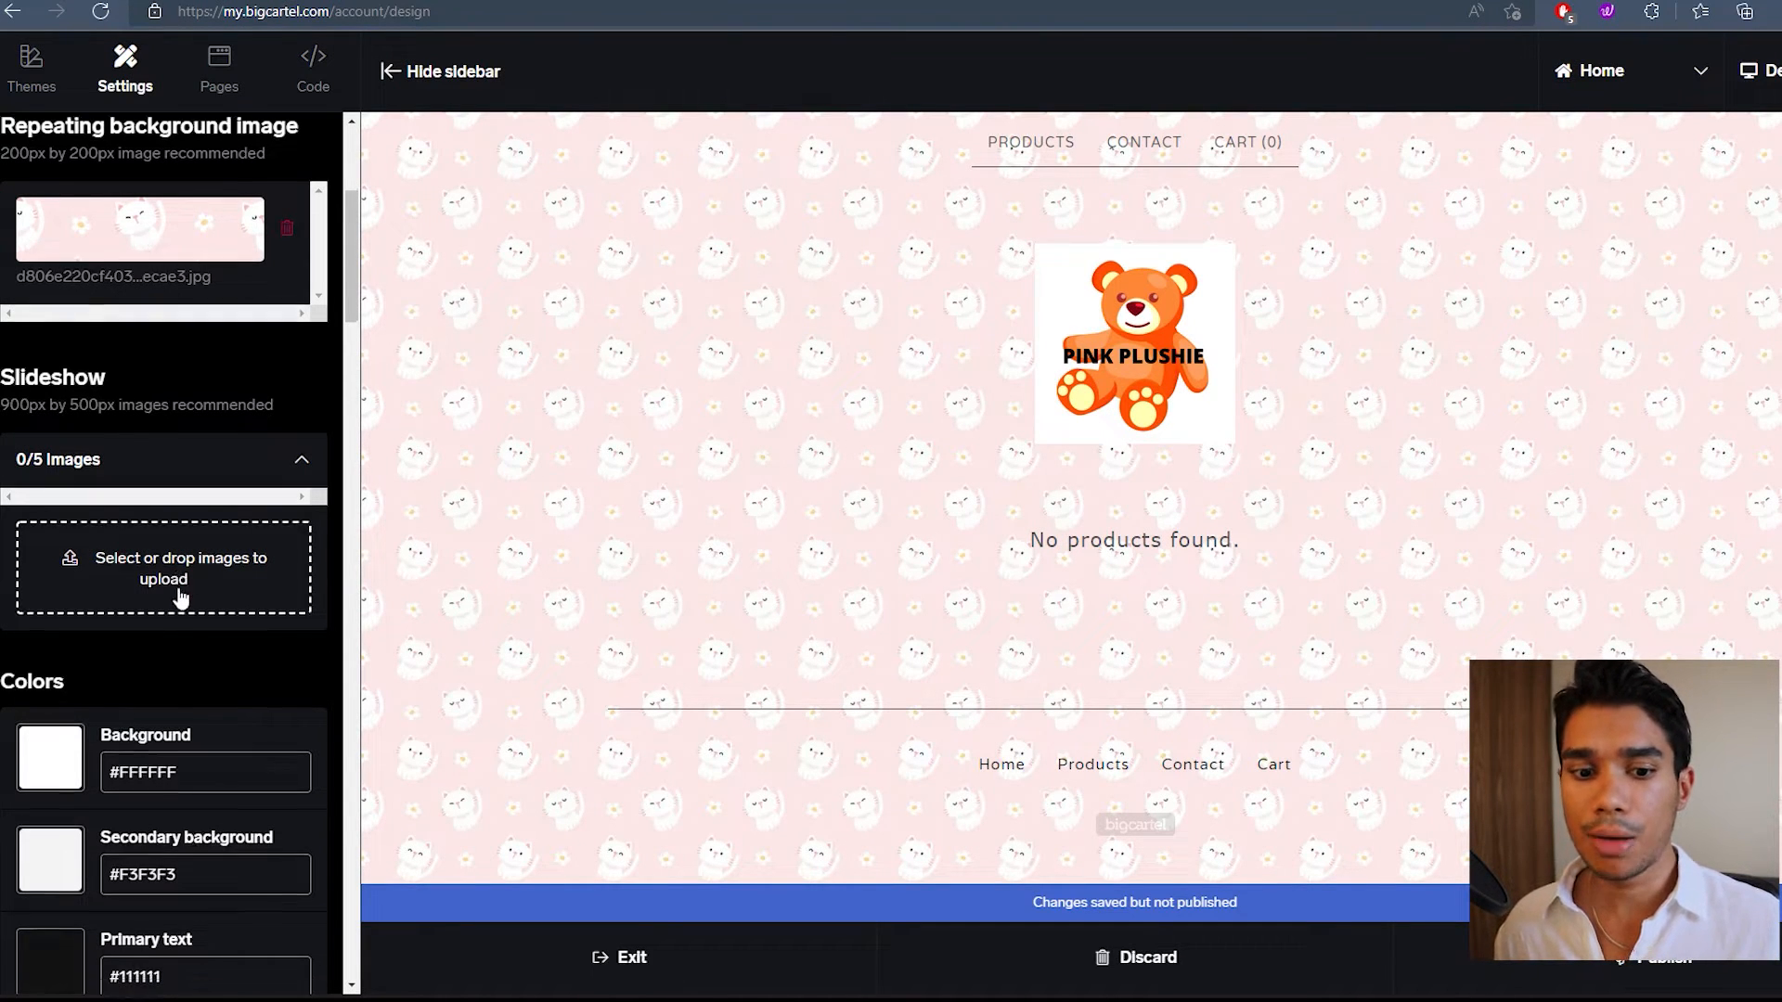
scroll(184, 590, "down", 7)
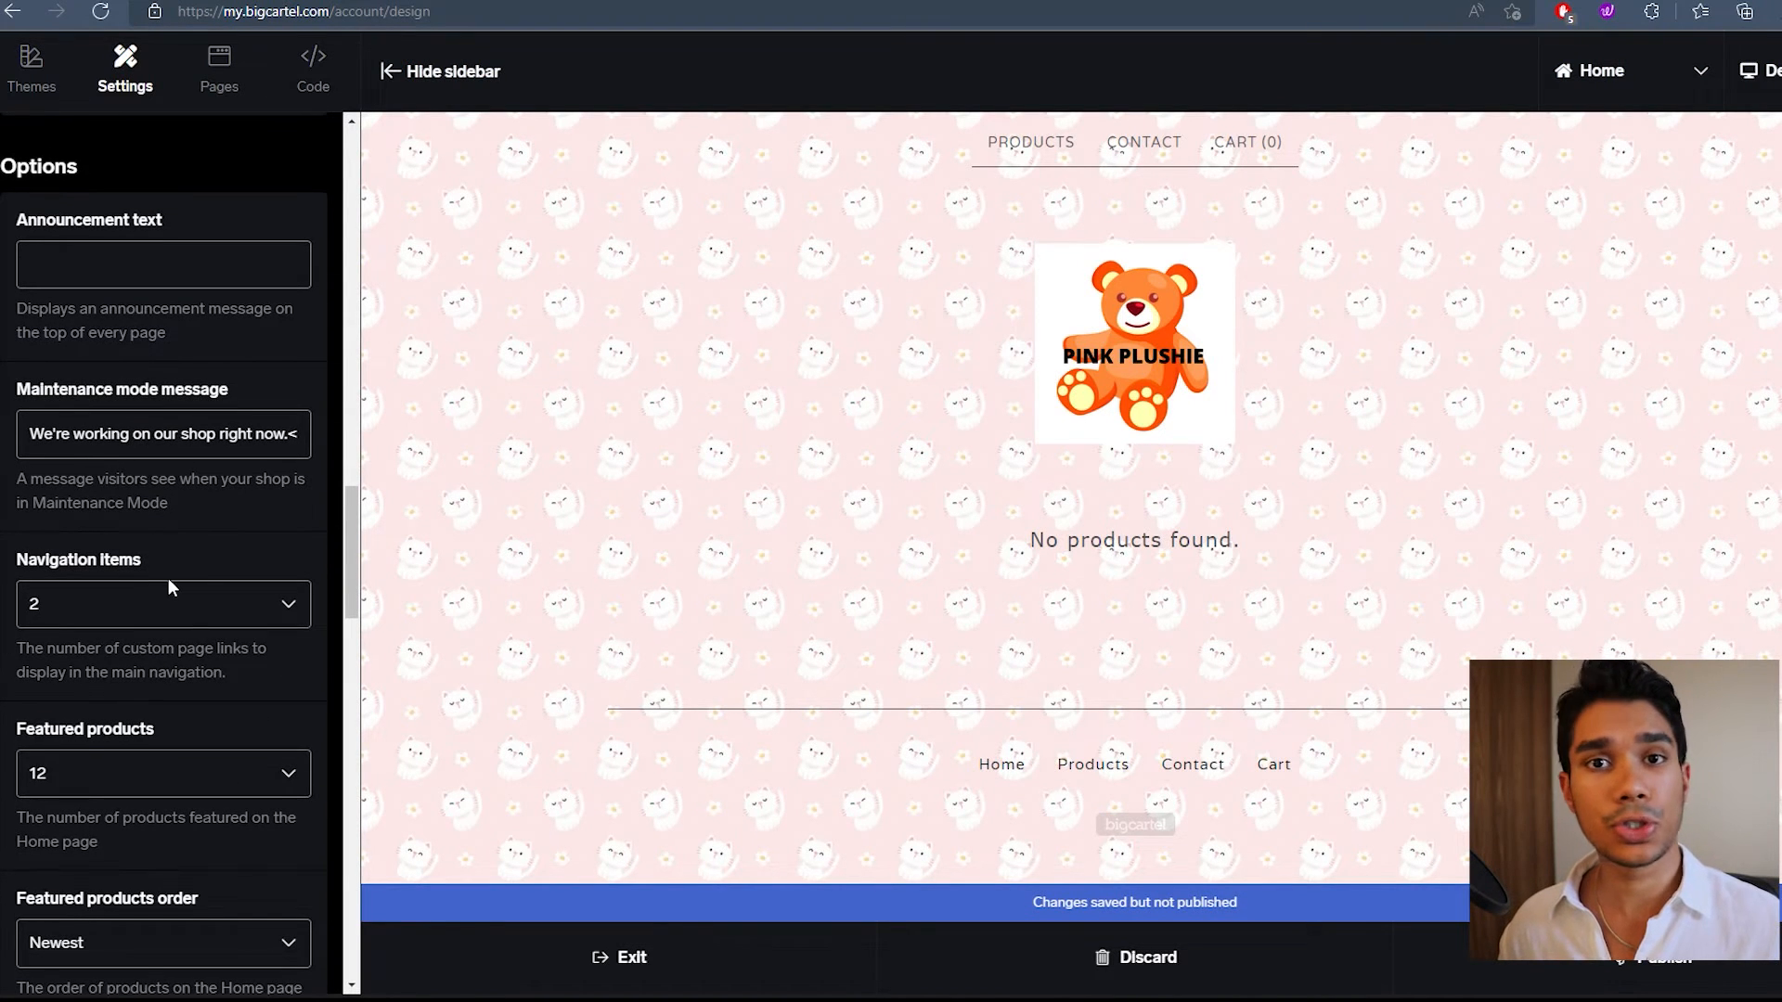
triple_click(164, 452)
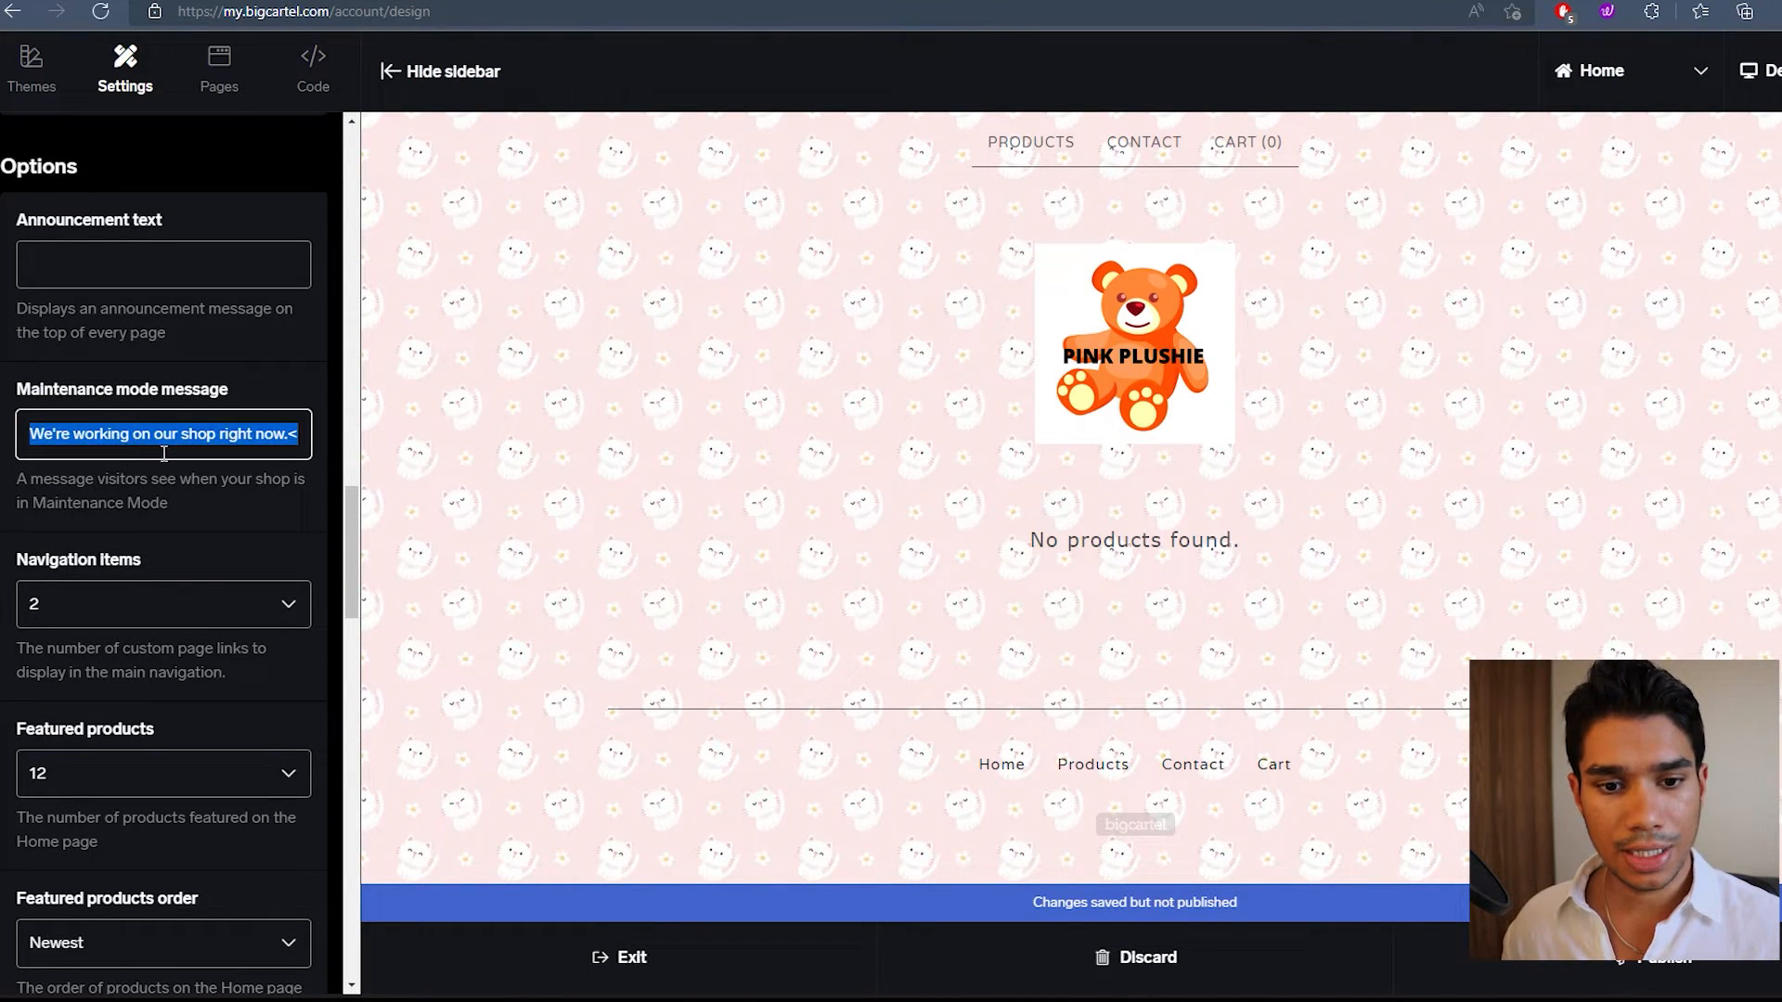
scroll(164, 453, "down", 4)
left_click(144, 388)
left_click(153, 385)
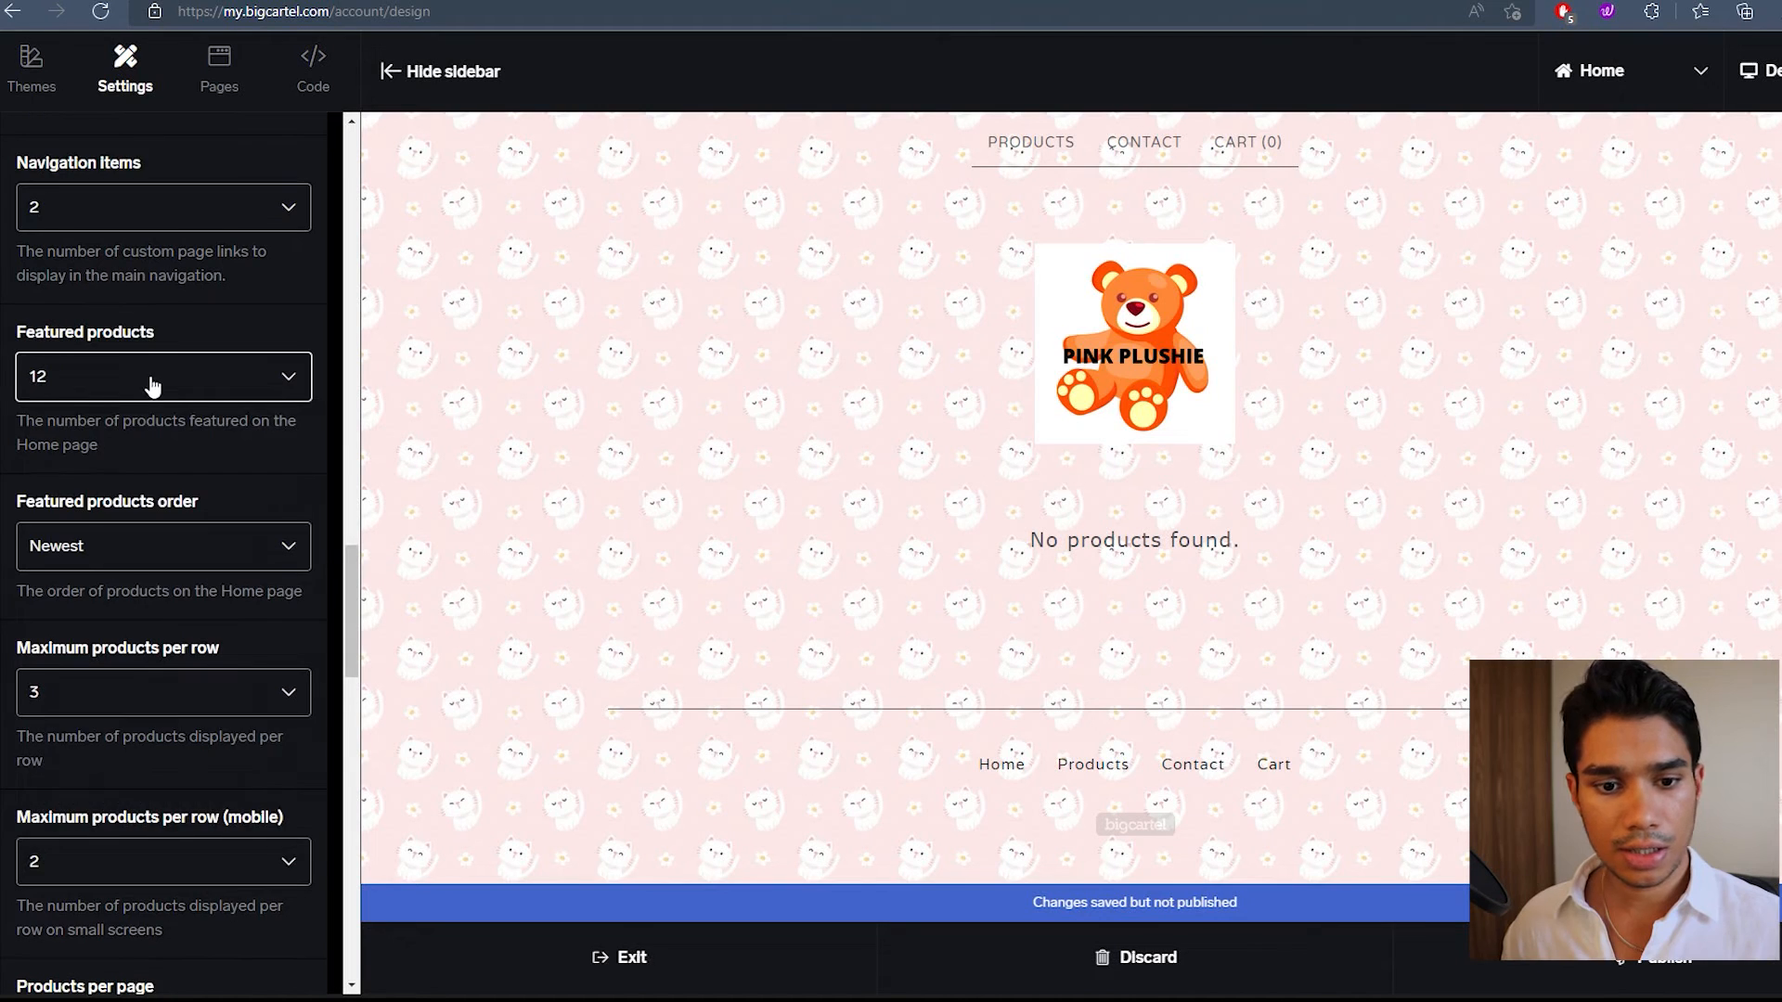
scroll(182, 459, "down", 6)
scroll(194, 470, "down", 7)
scroll(204, 521, "down", 6)
left_click(147, 446)
scroll(151, 447, "down", 2)
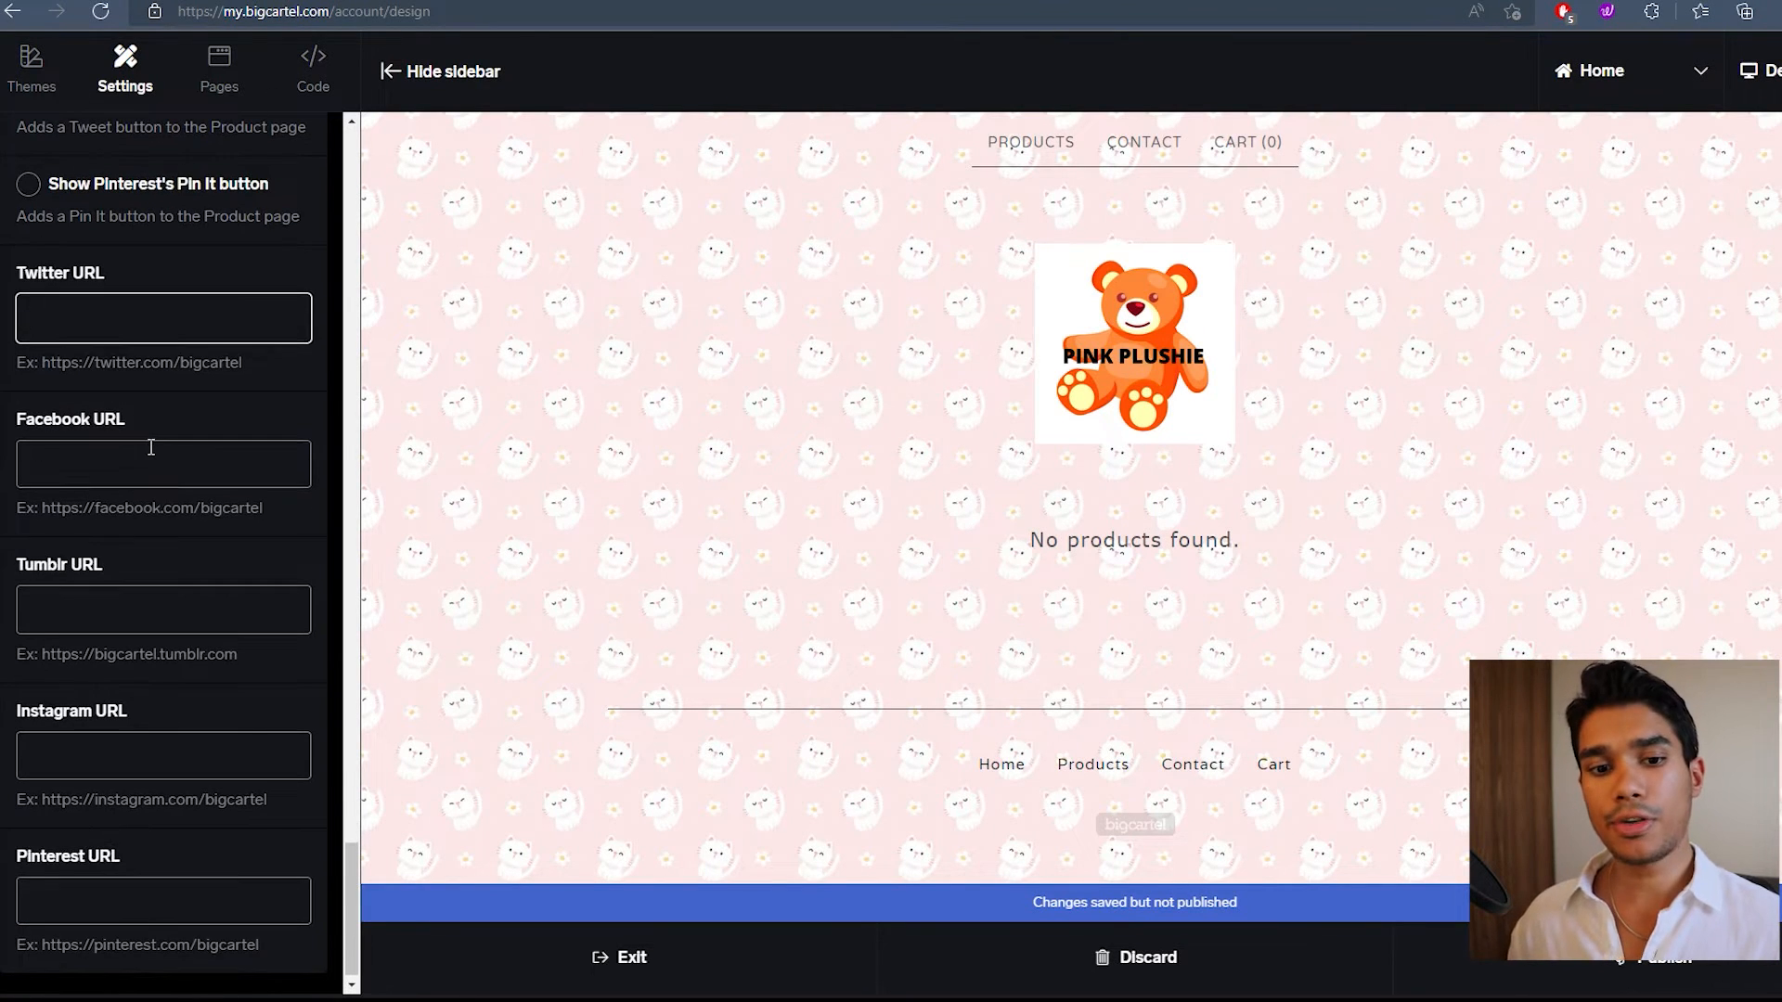
left_click(151, 447)
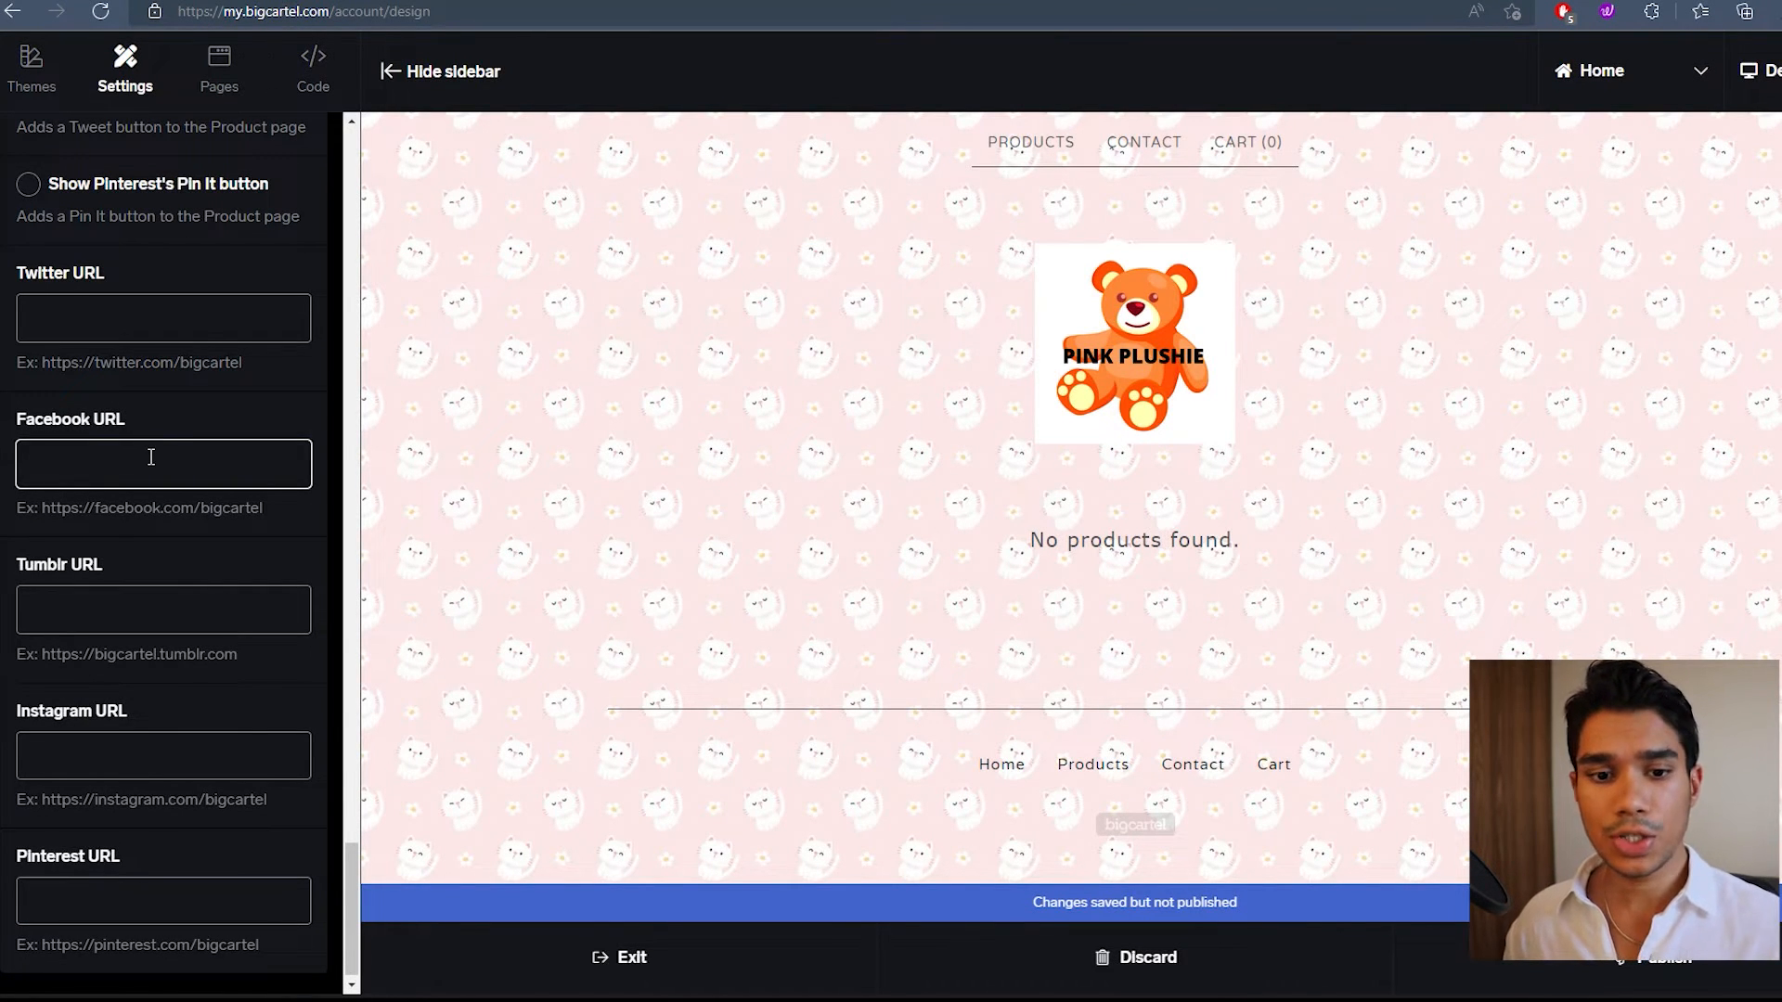
scroll(155, 530, "down", 1)
left_click(146, 749)
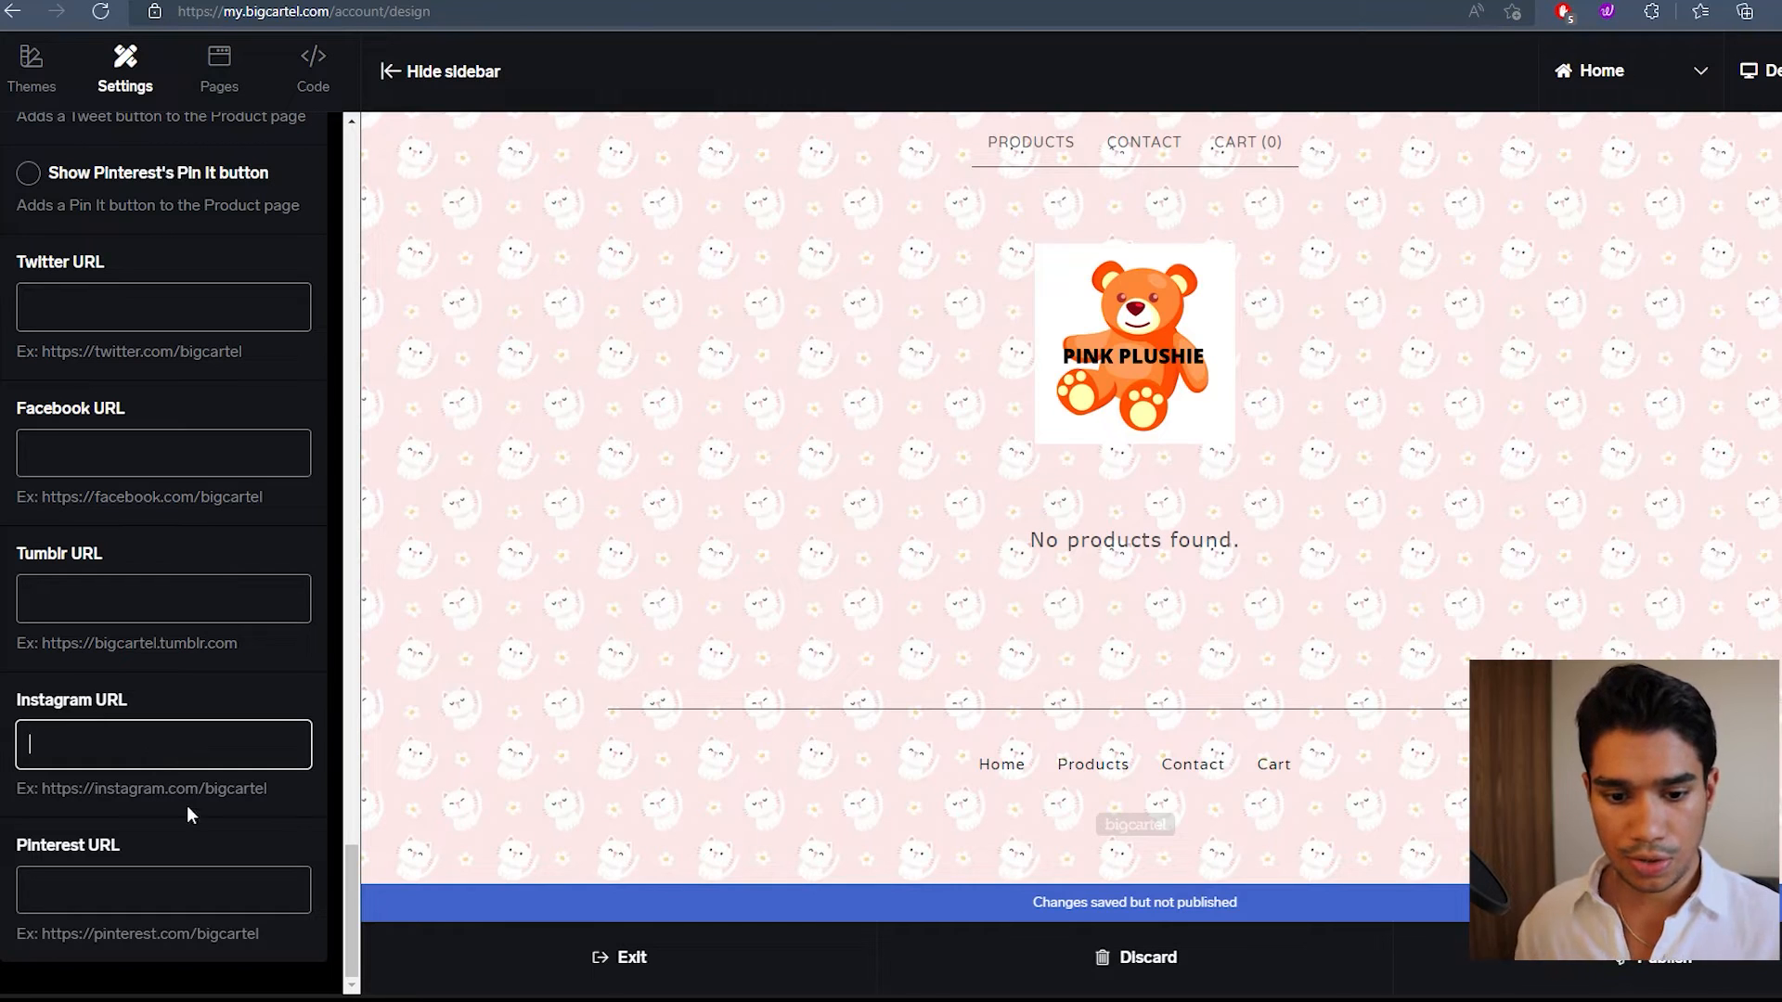
left_click_drag(43, 788, 267, 788)
key("ctrl+c")
left_click(211, 733)
key("ctrl+v")
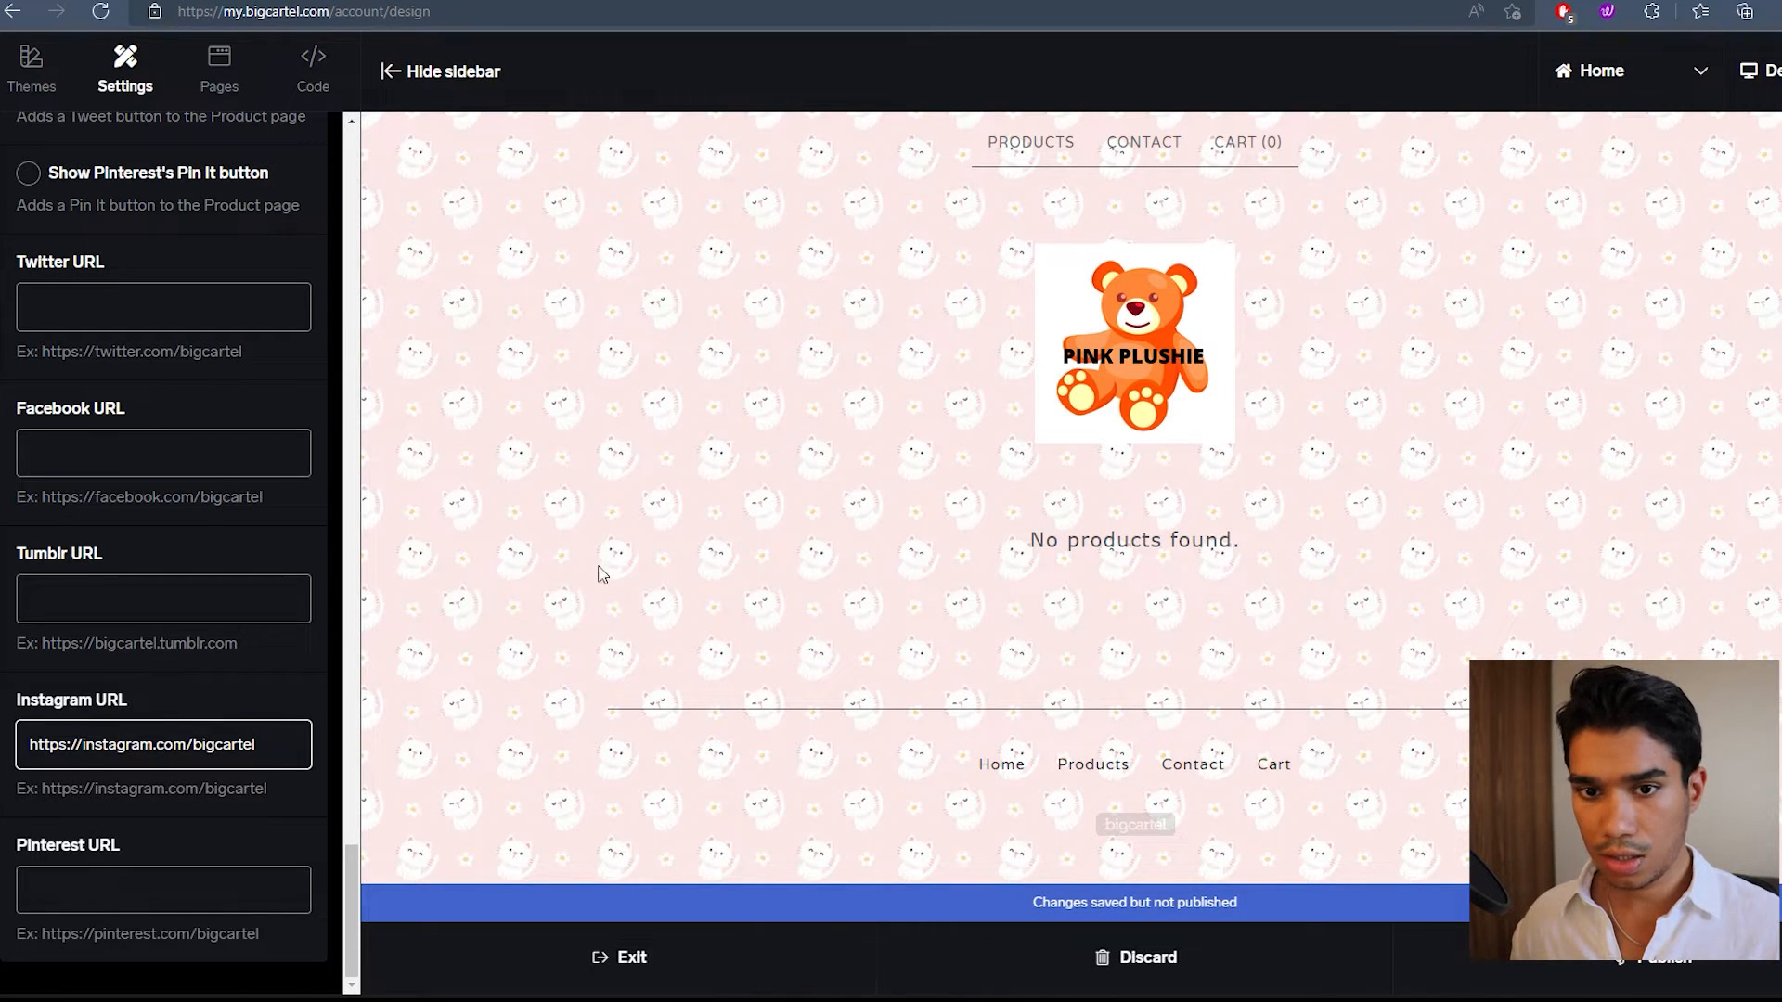
left_click(252, 376)
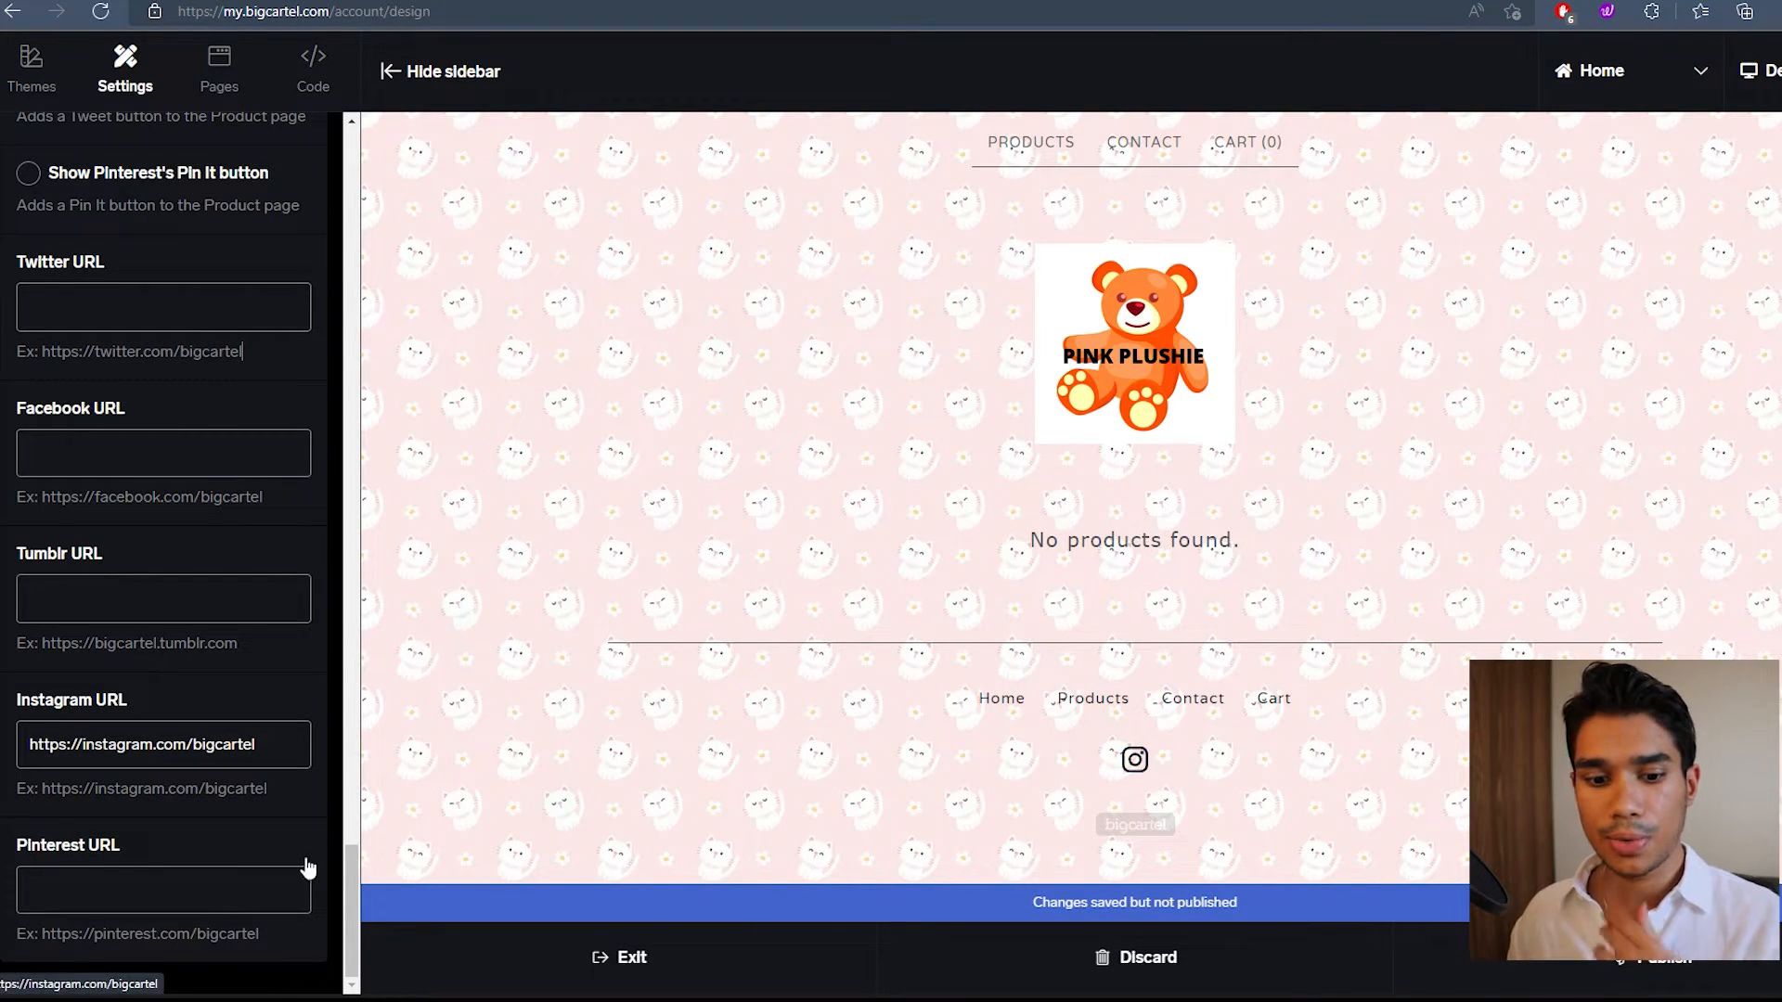
left_click_drag(42, 934, 267, 934)
key("ctrl+c")
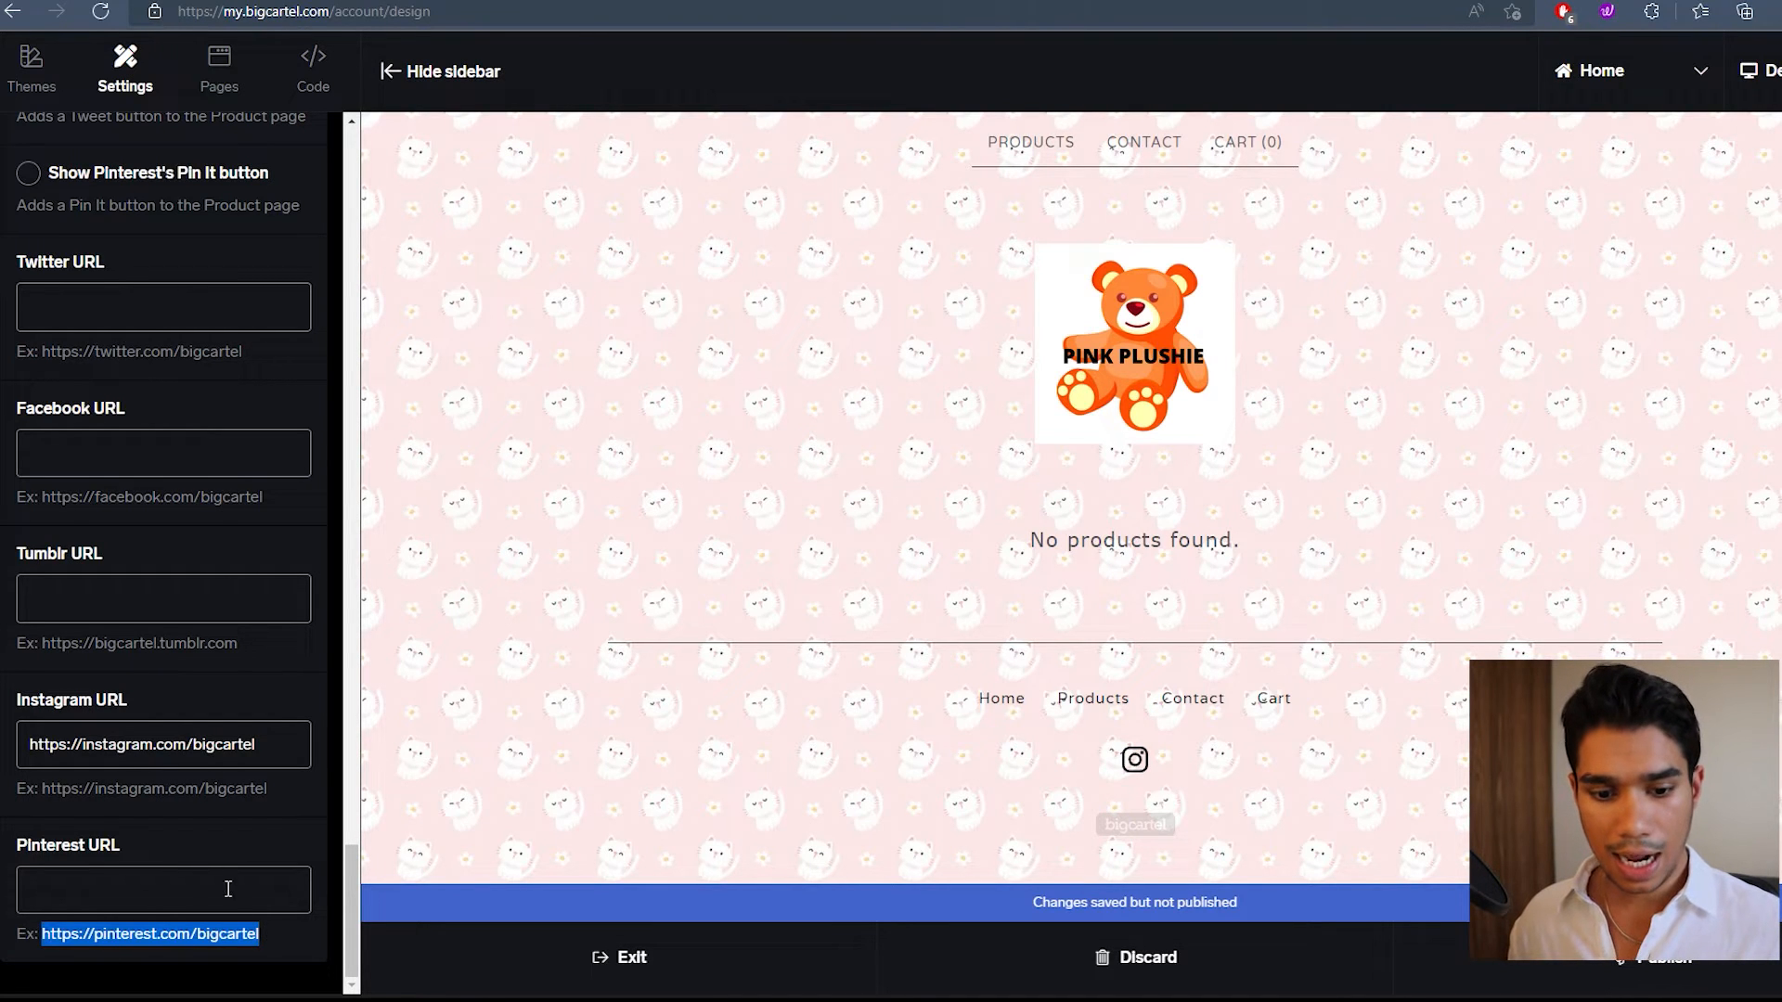
left_click(190, 872)
key("ctrl+v")
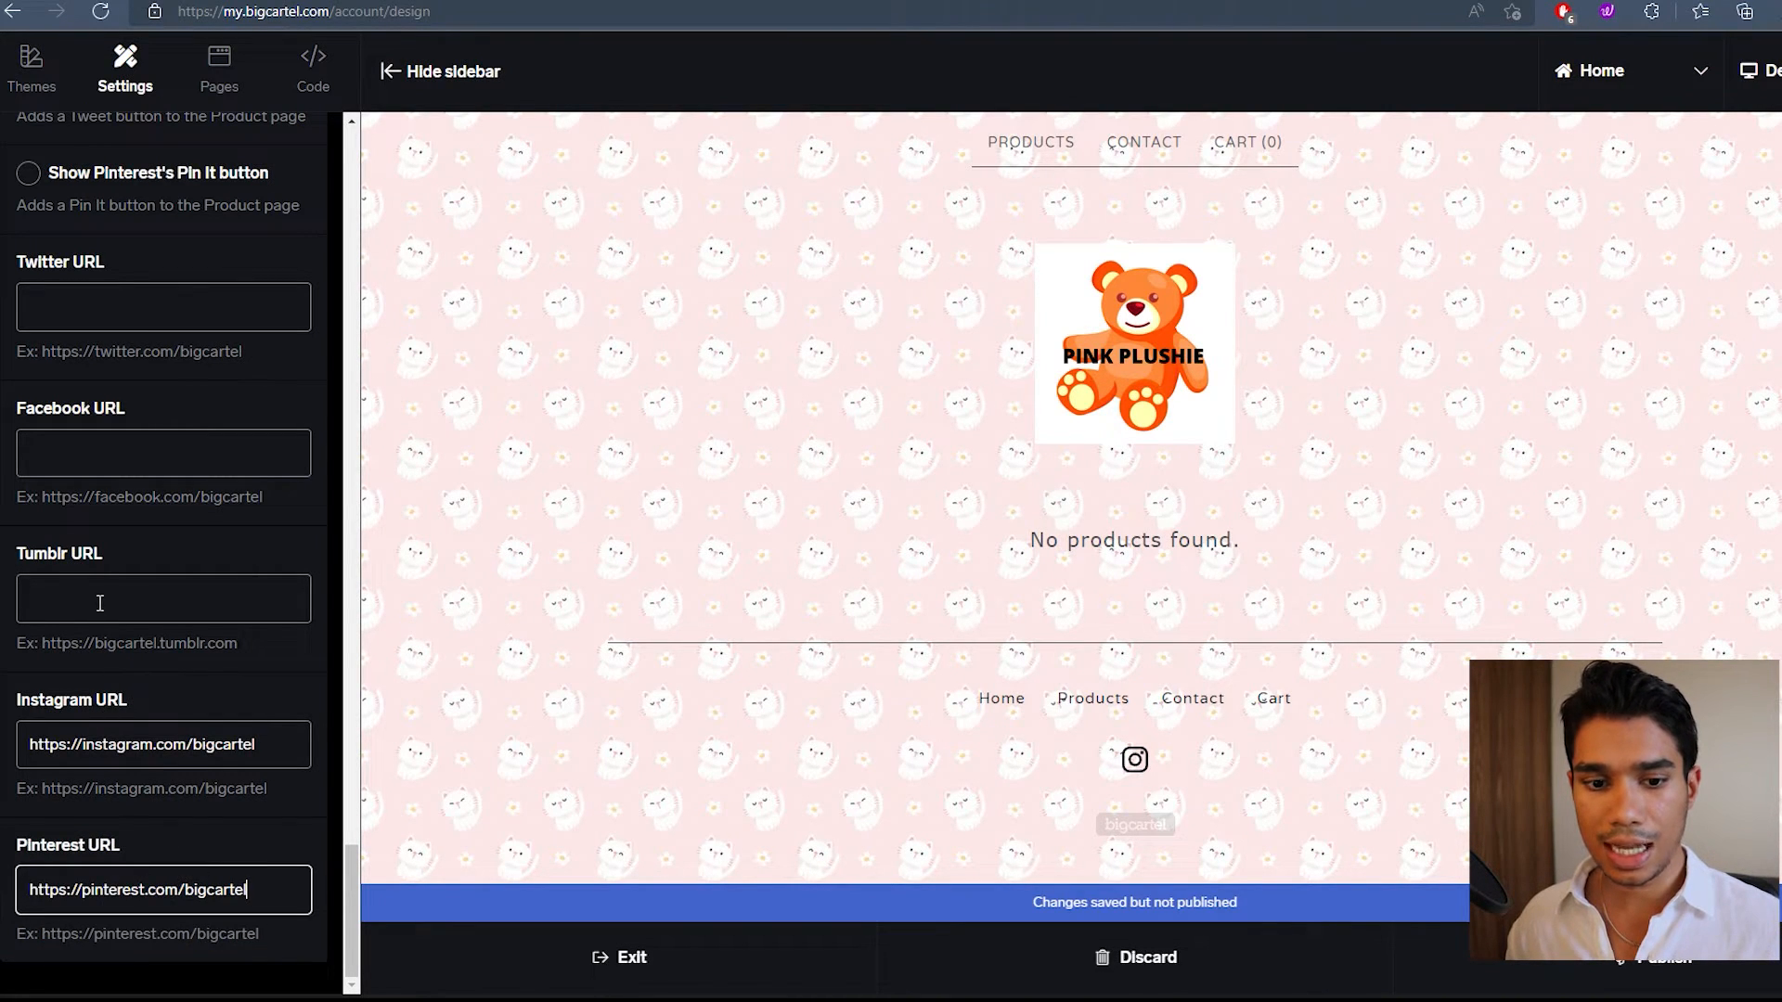
left_click_drag(42, 642, 276, 637)
key("ctrl+c")
left_click(151, 598)
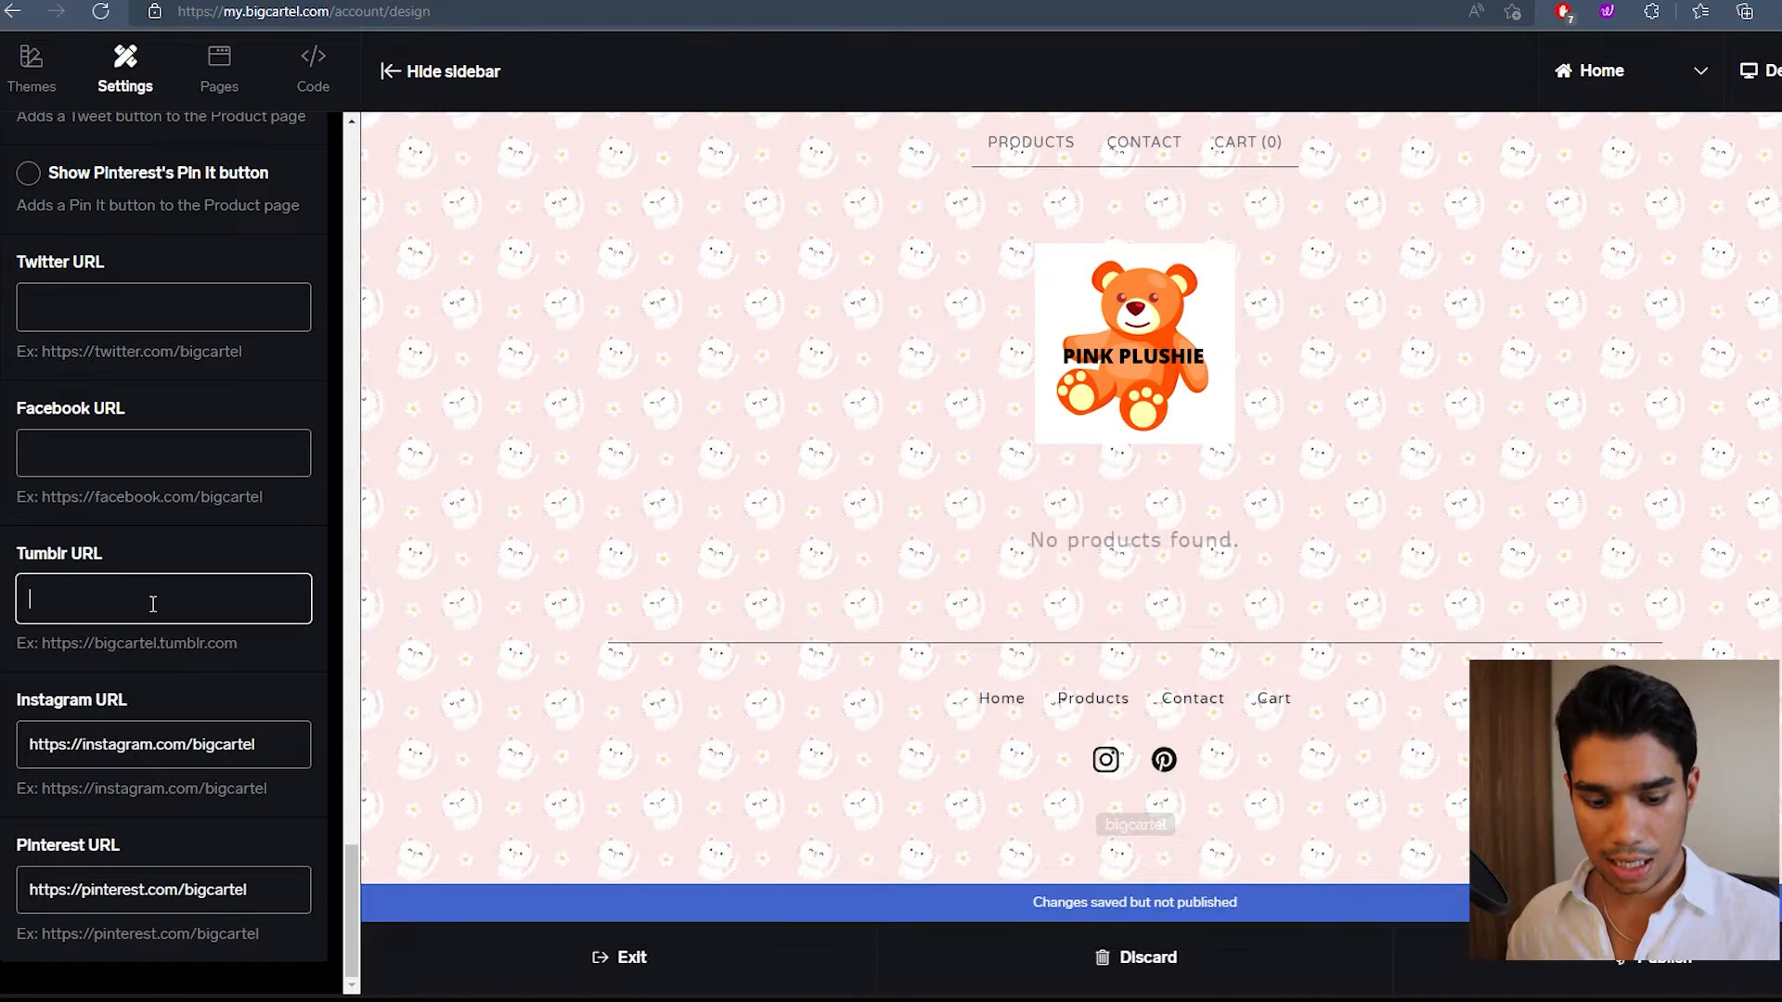
key("ctrl+v")
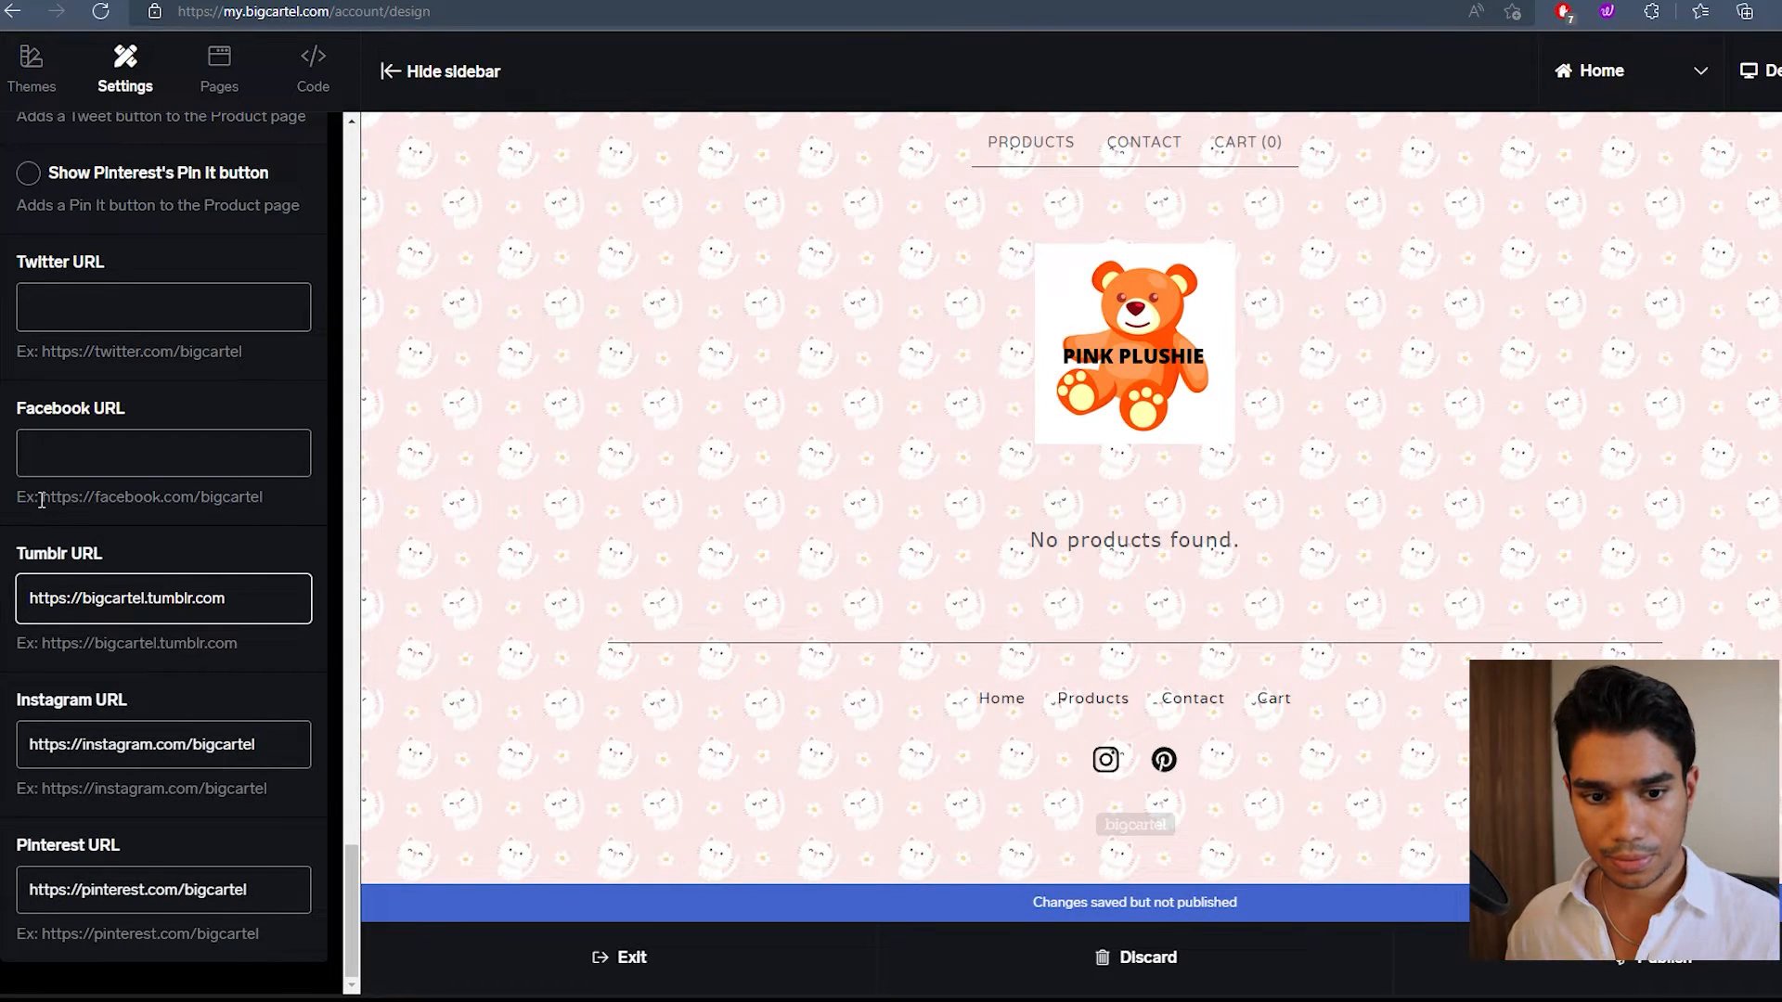
left_click_drag(42, 497, 275, 503)
key("ctrl+c")
left_click(265, 453)
key("ctrl+v")
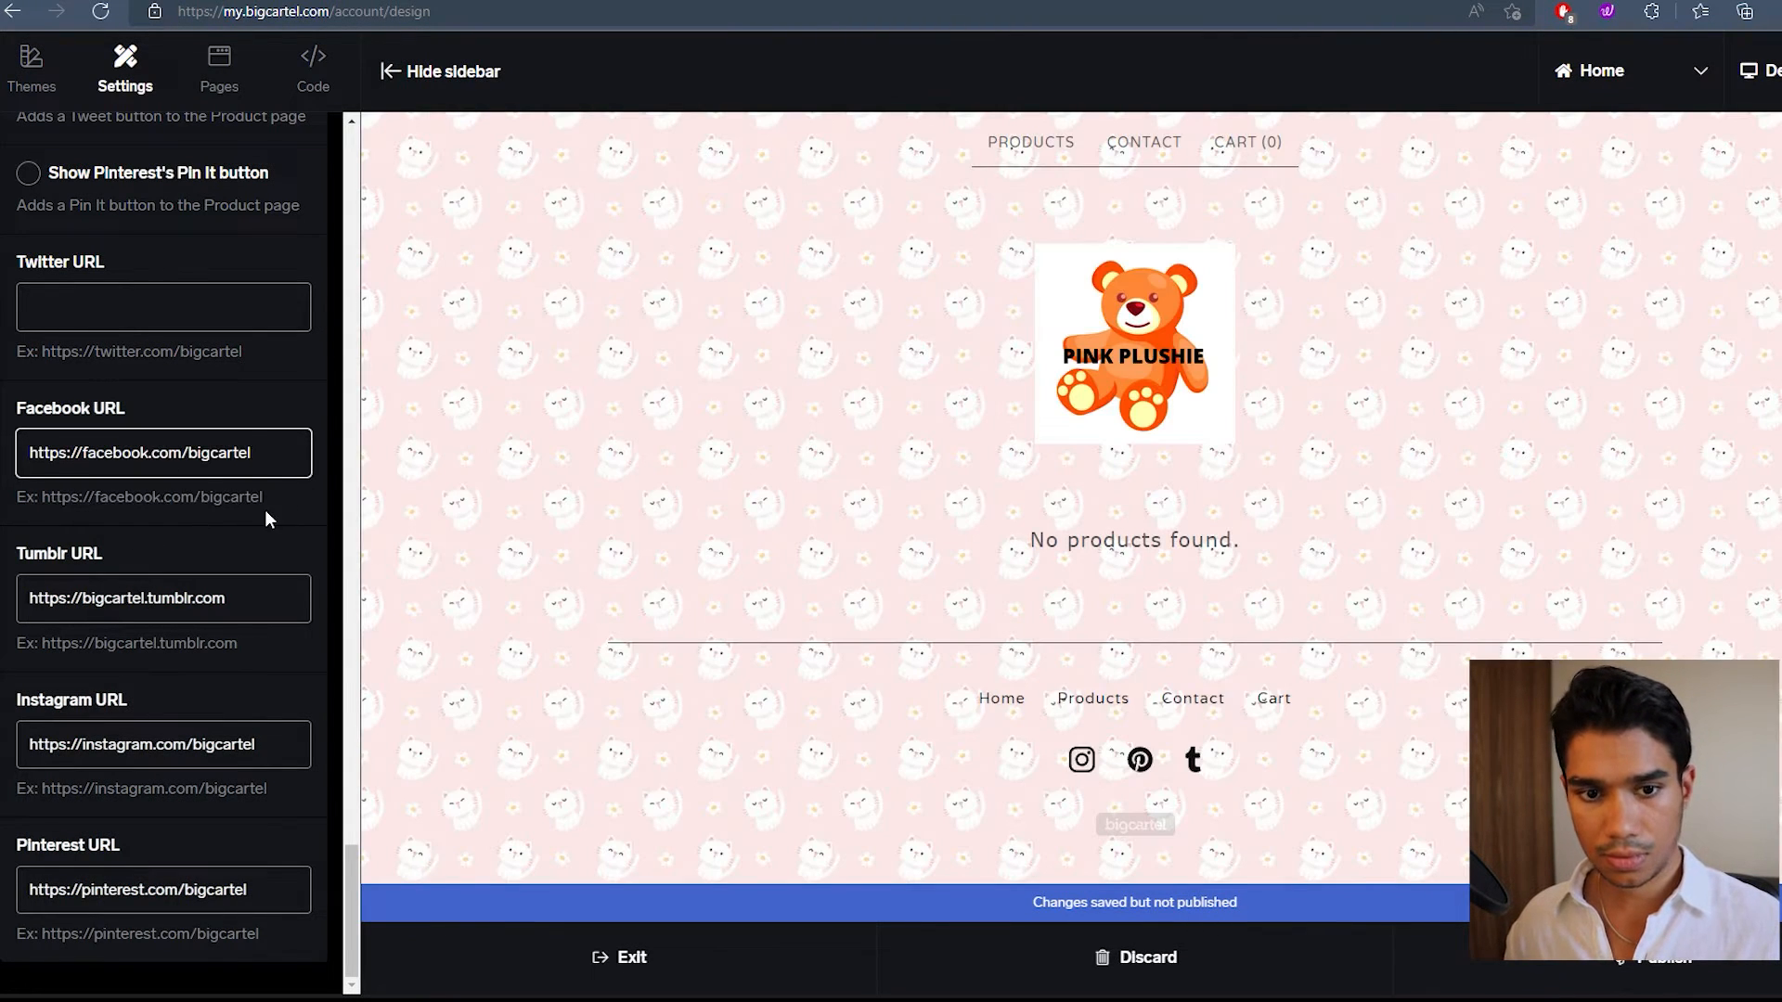
left_click_drag(41, 353, 254, 351)
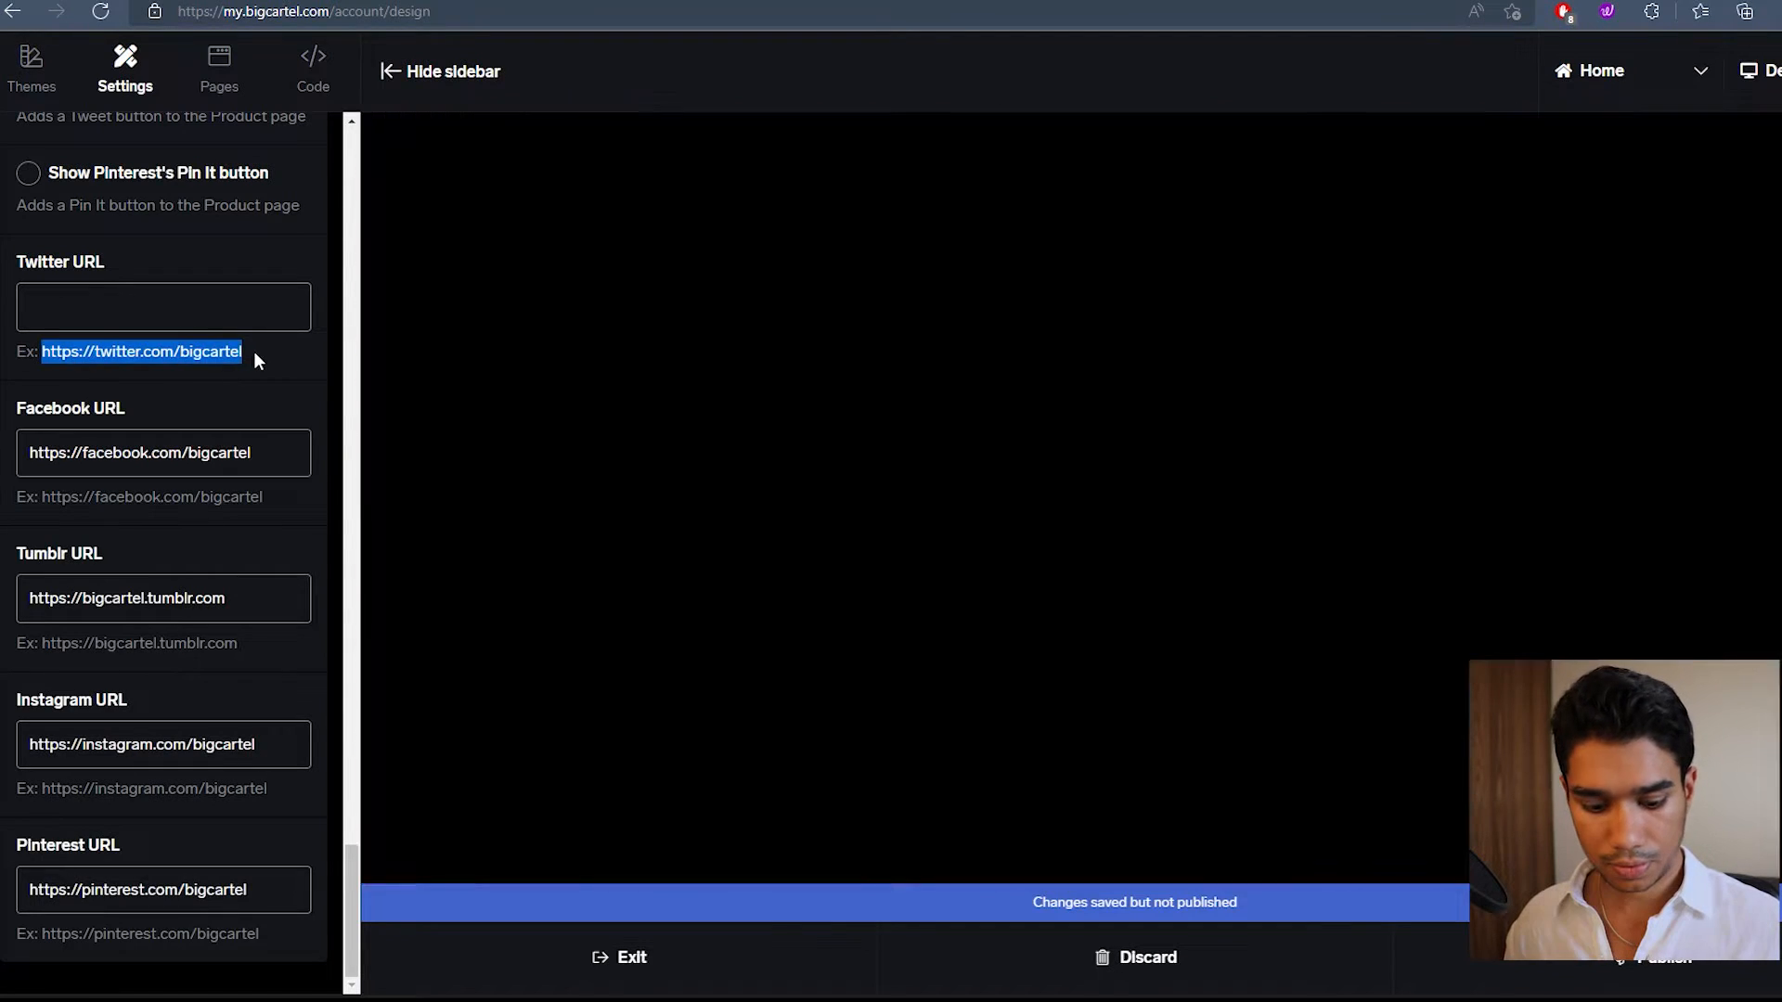
left_click(187, 323)
key("ctrl+v")
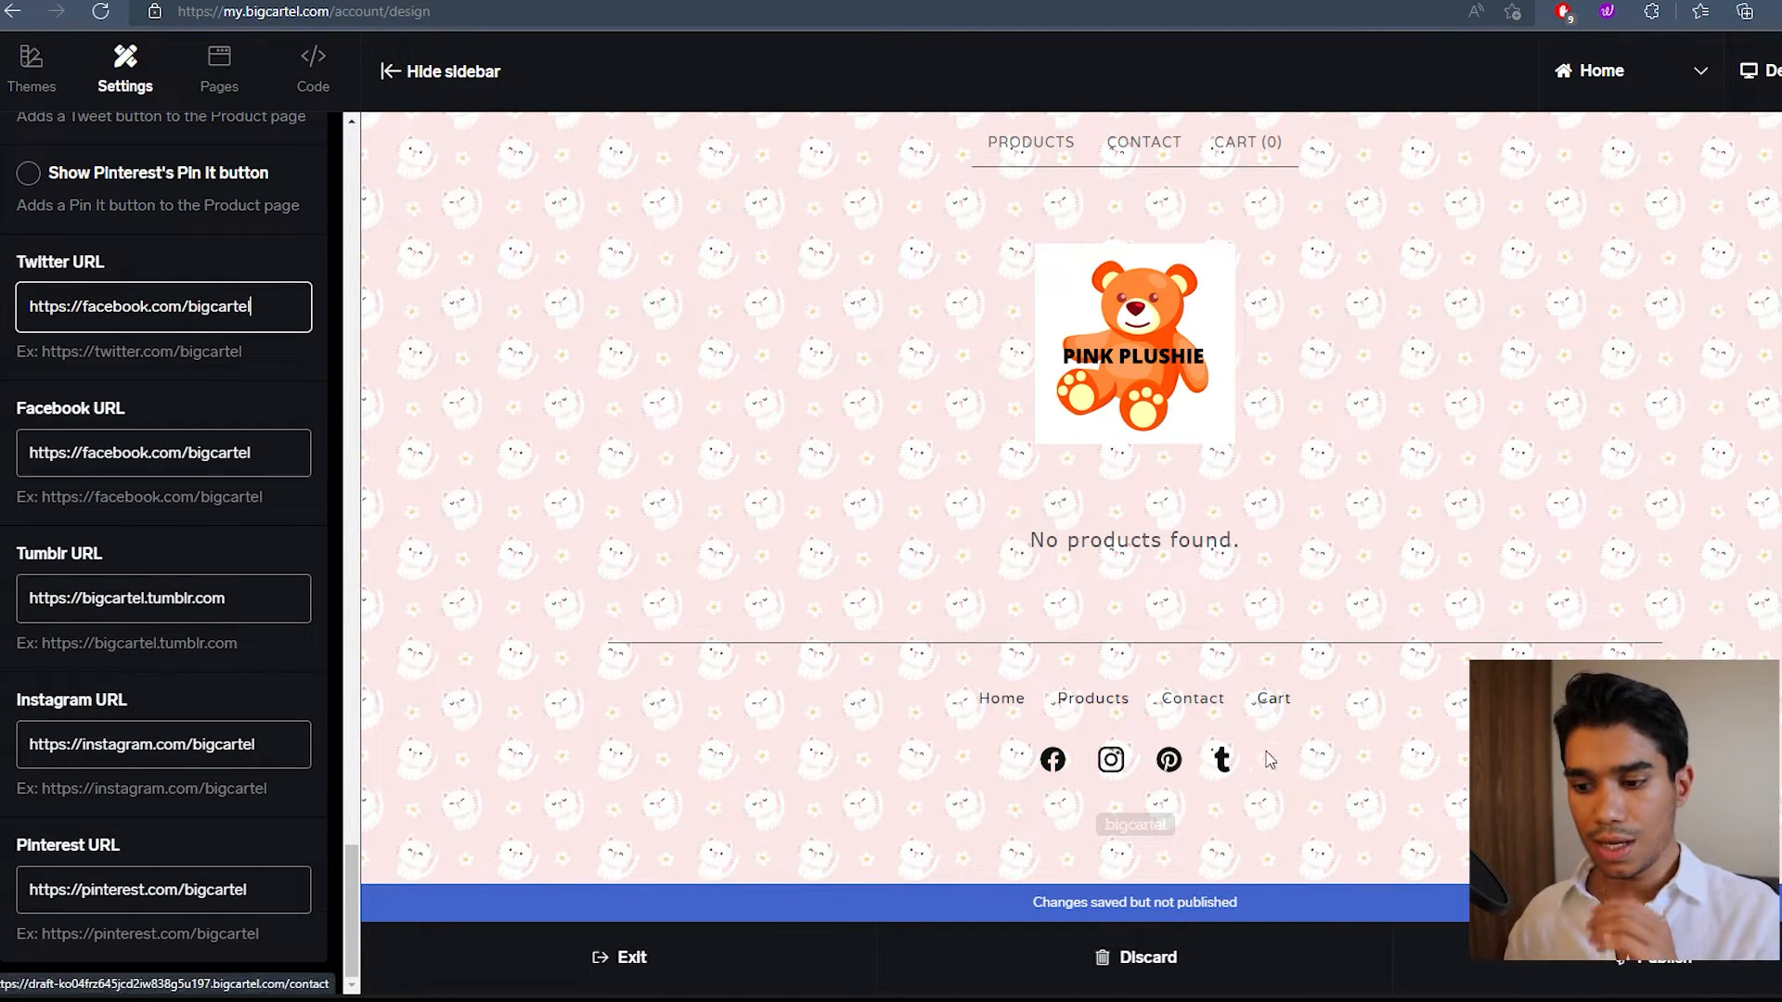
left_click(254, 372)
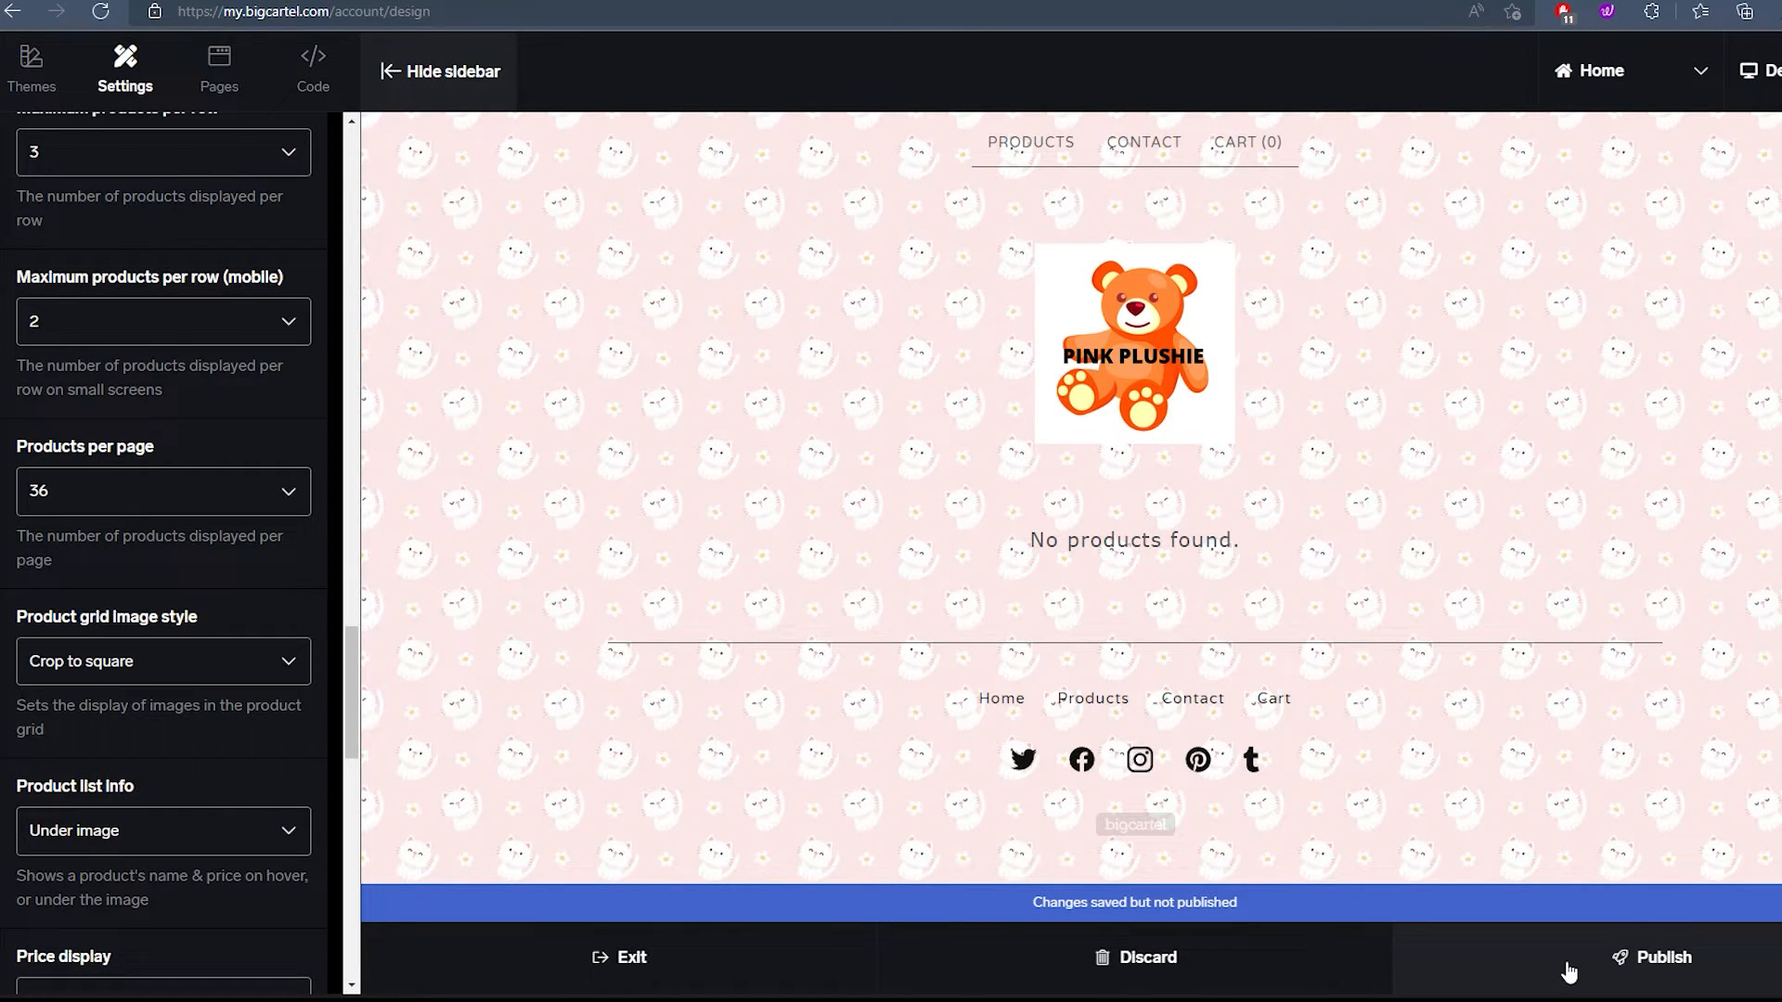
Step: Publish the shop's design changes, acknowledge the confirmation, and exit the design editor to the account page
left_click(1568, 971)
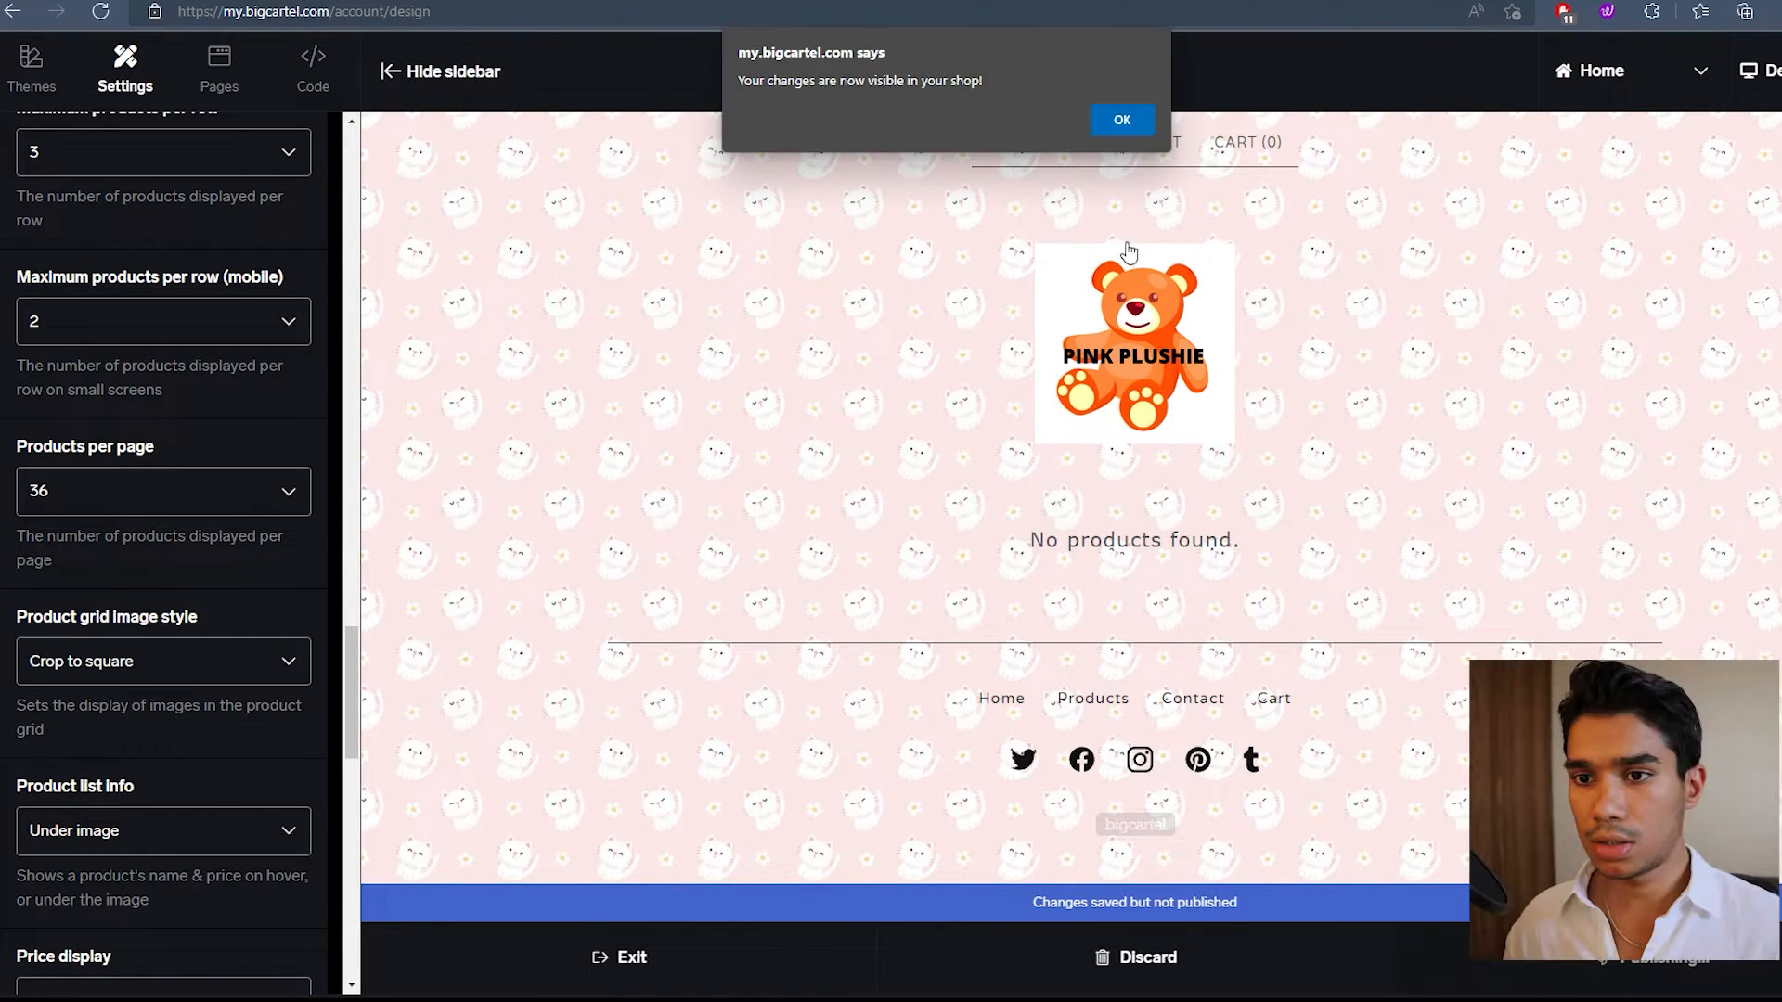
left_click(1119, 128)
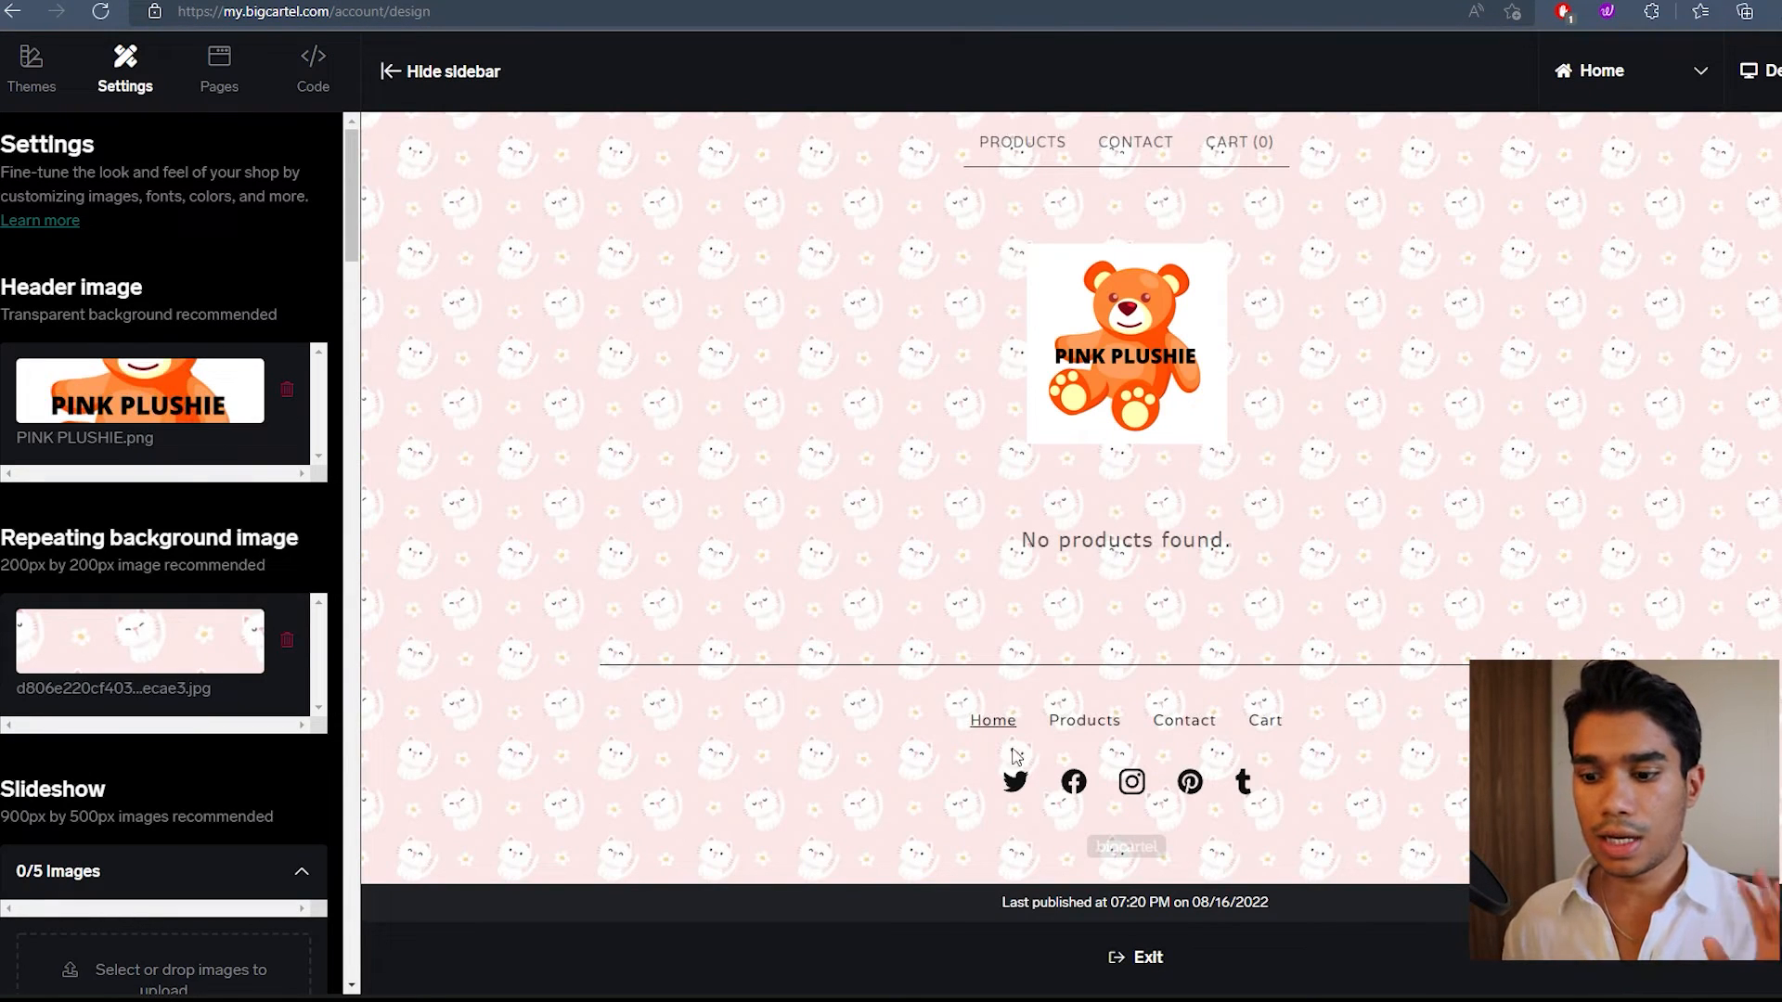
left_click(1183, 957)
scroll(1368, 579, "down", 3)
scroll(1368, 583, "up", 2)
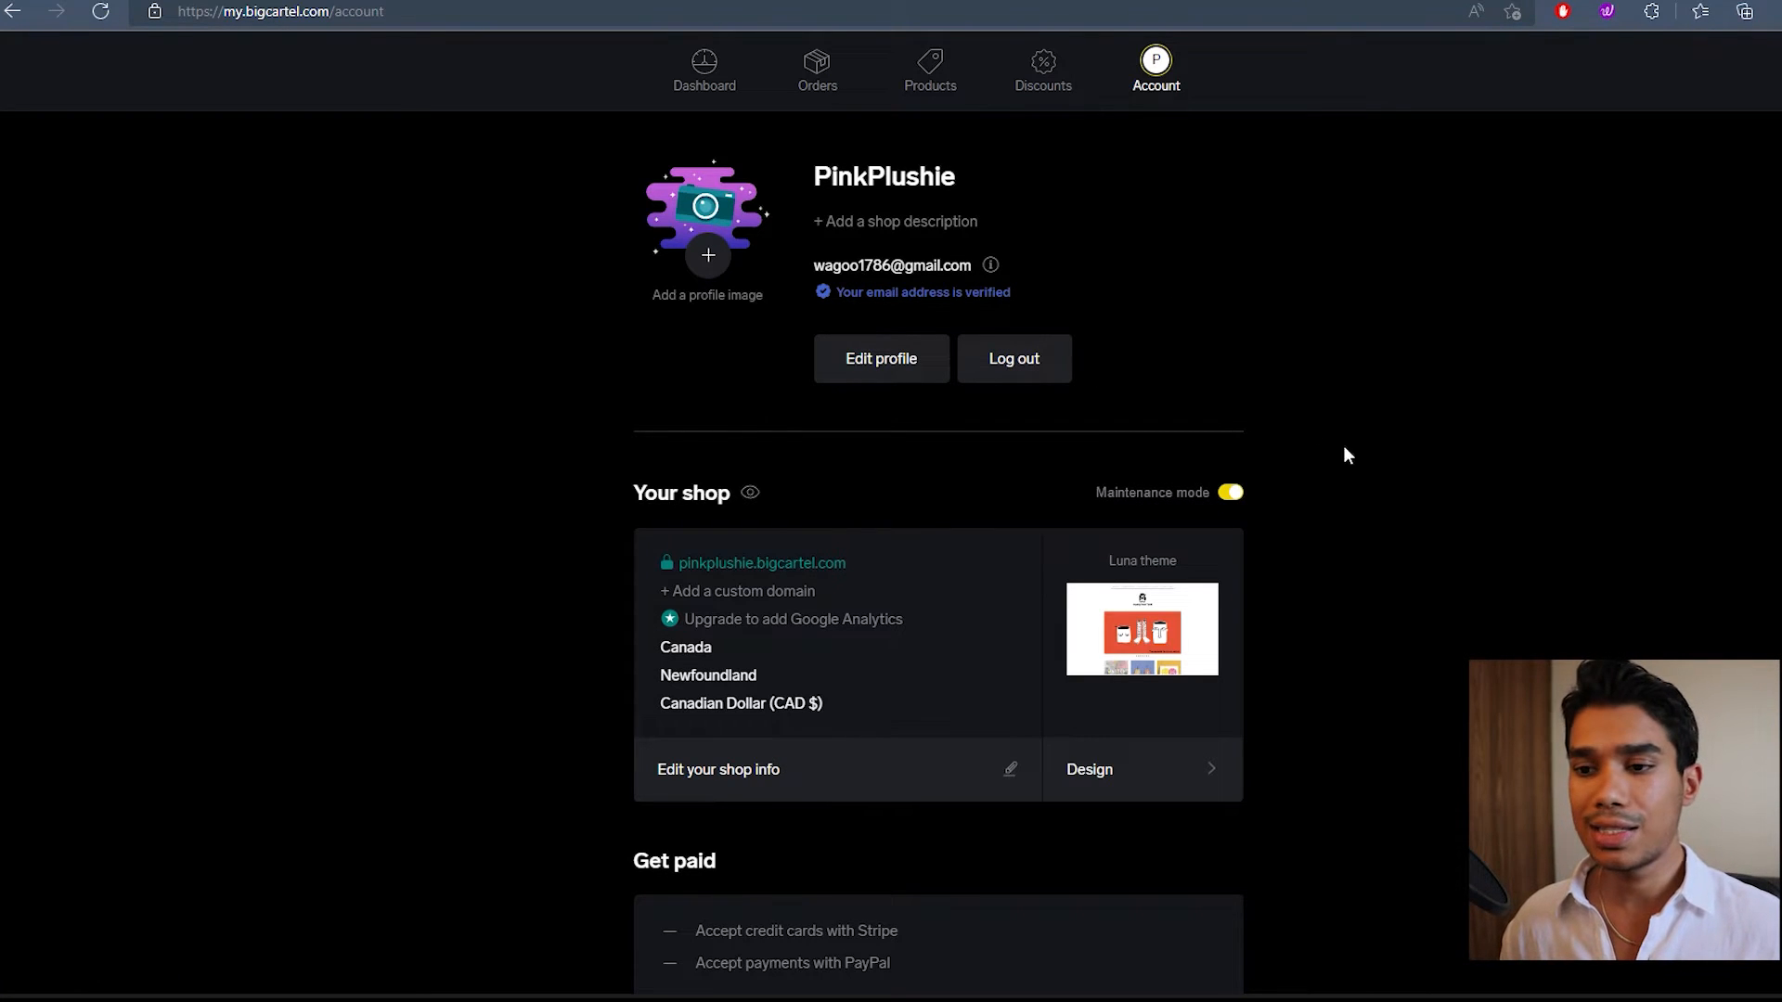
Step: Go to the shop's products, dismiss the product import offer, and start a new product
left_click(930, 82)
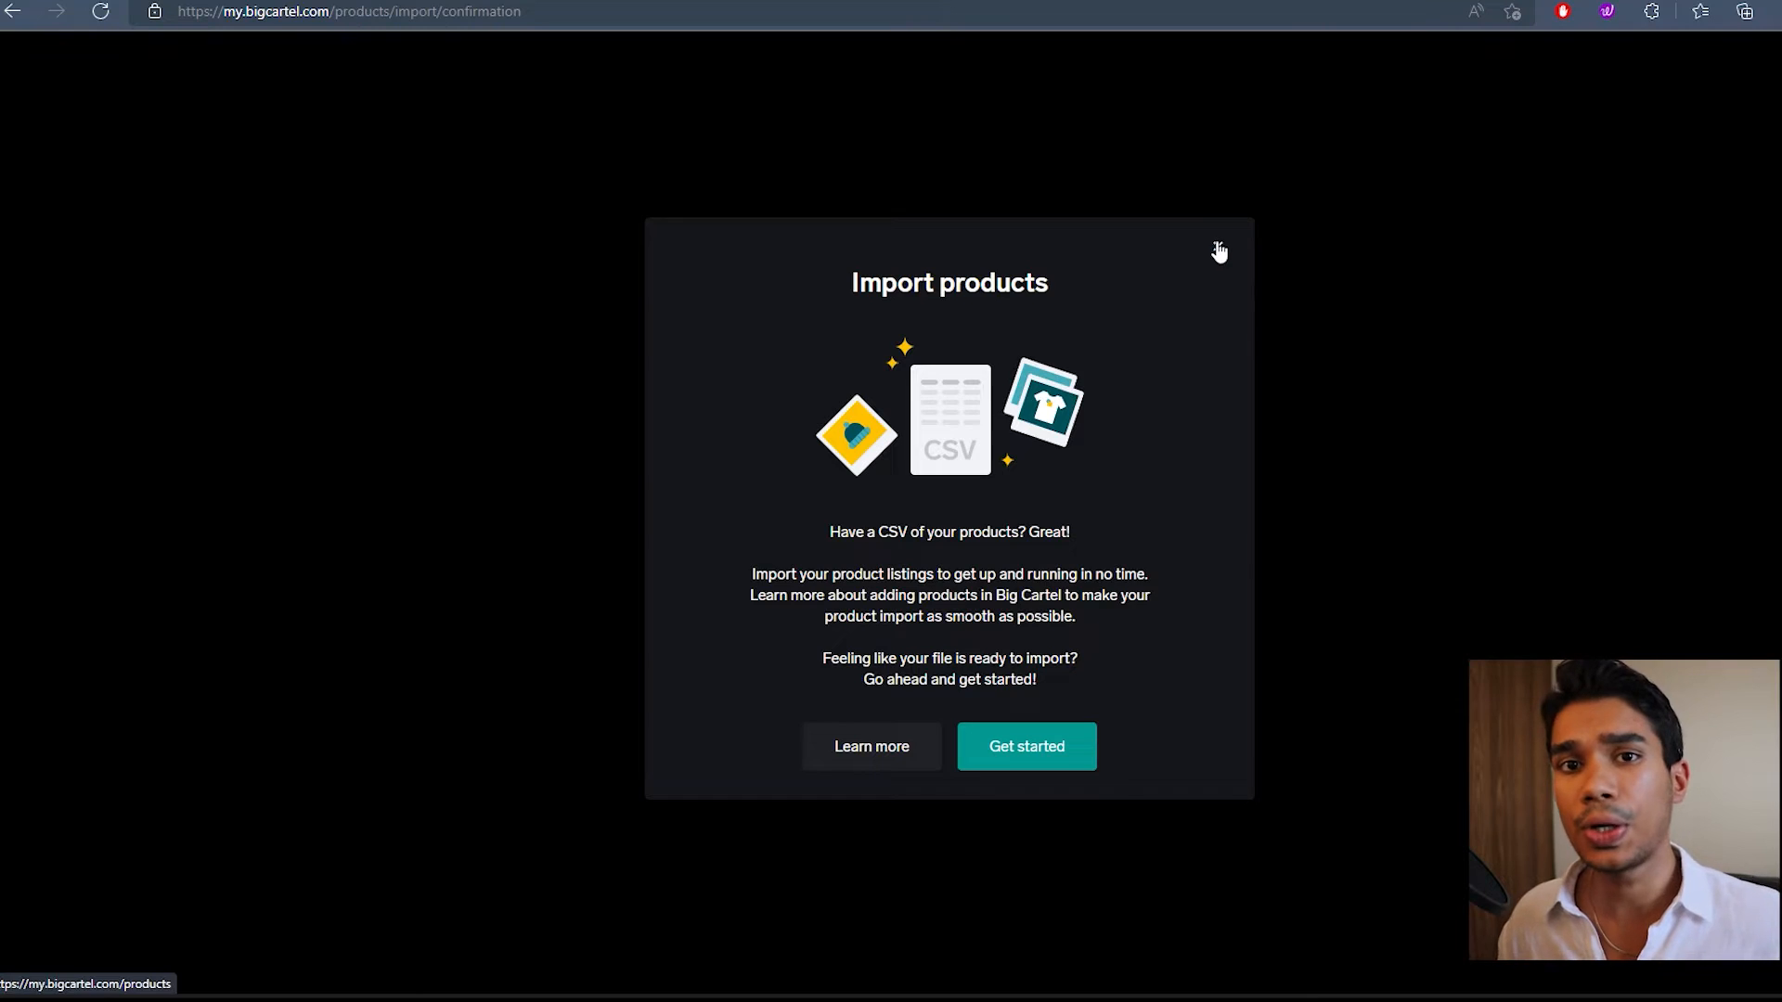
left_click(1216, 249)
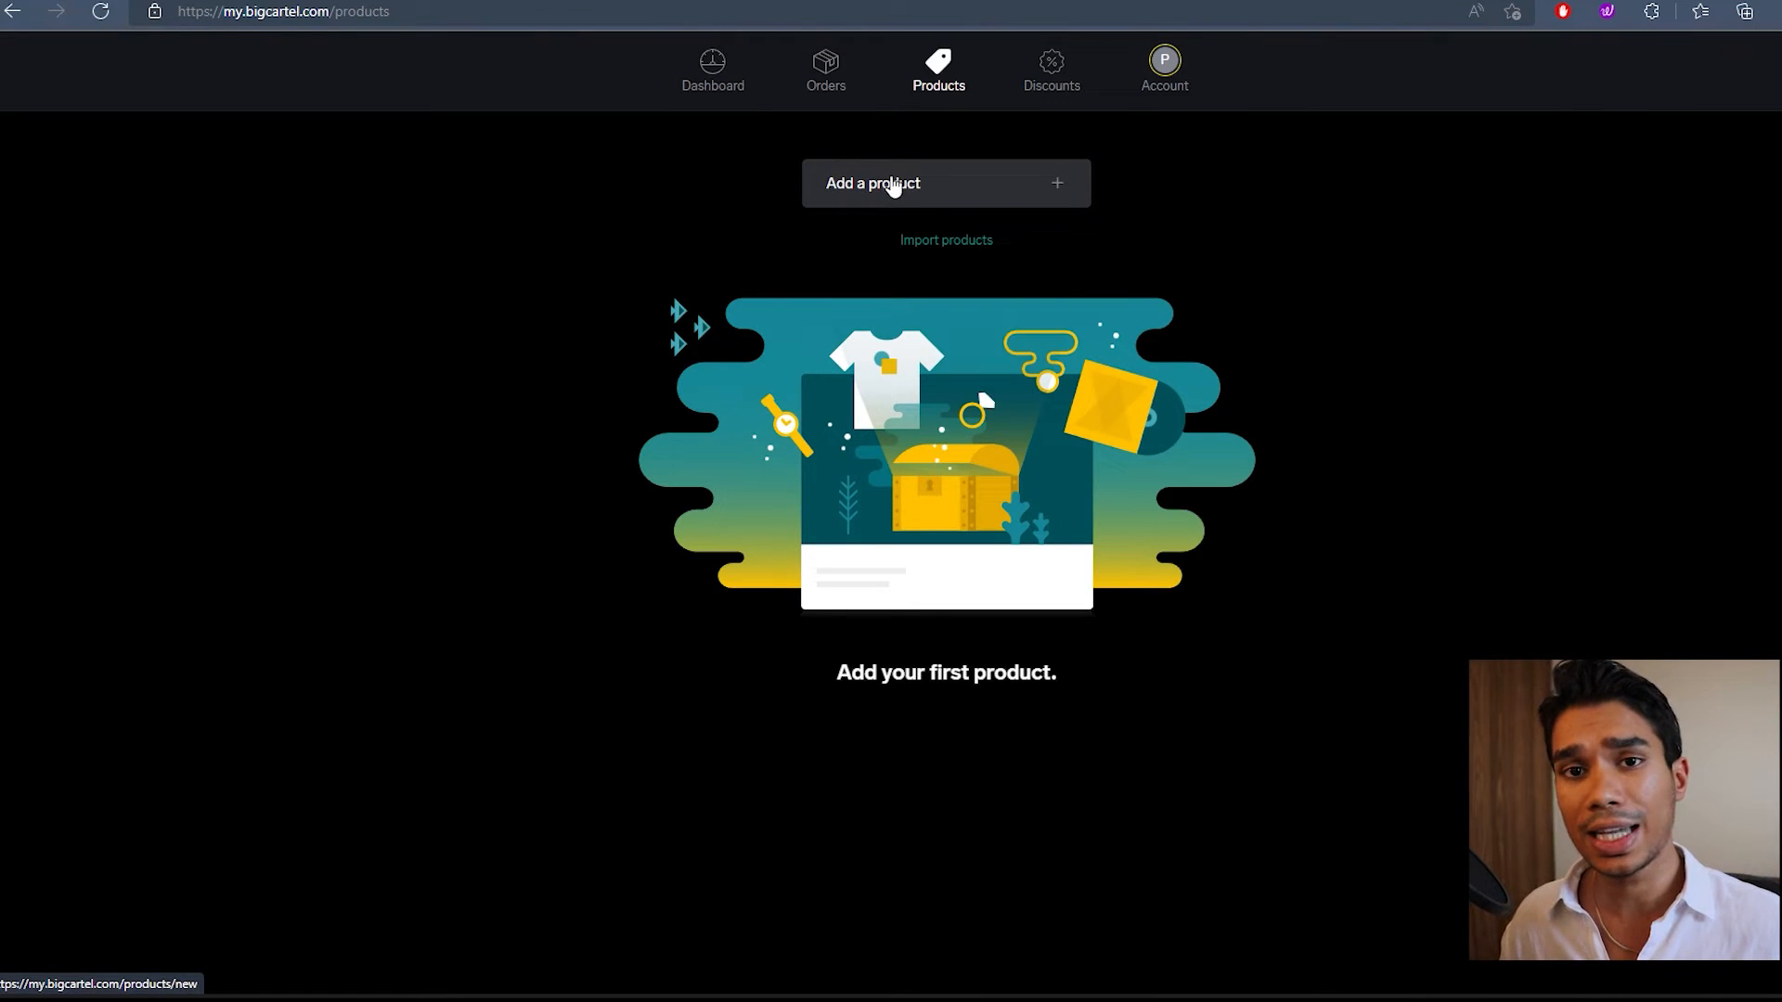
left_click(892, 185)
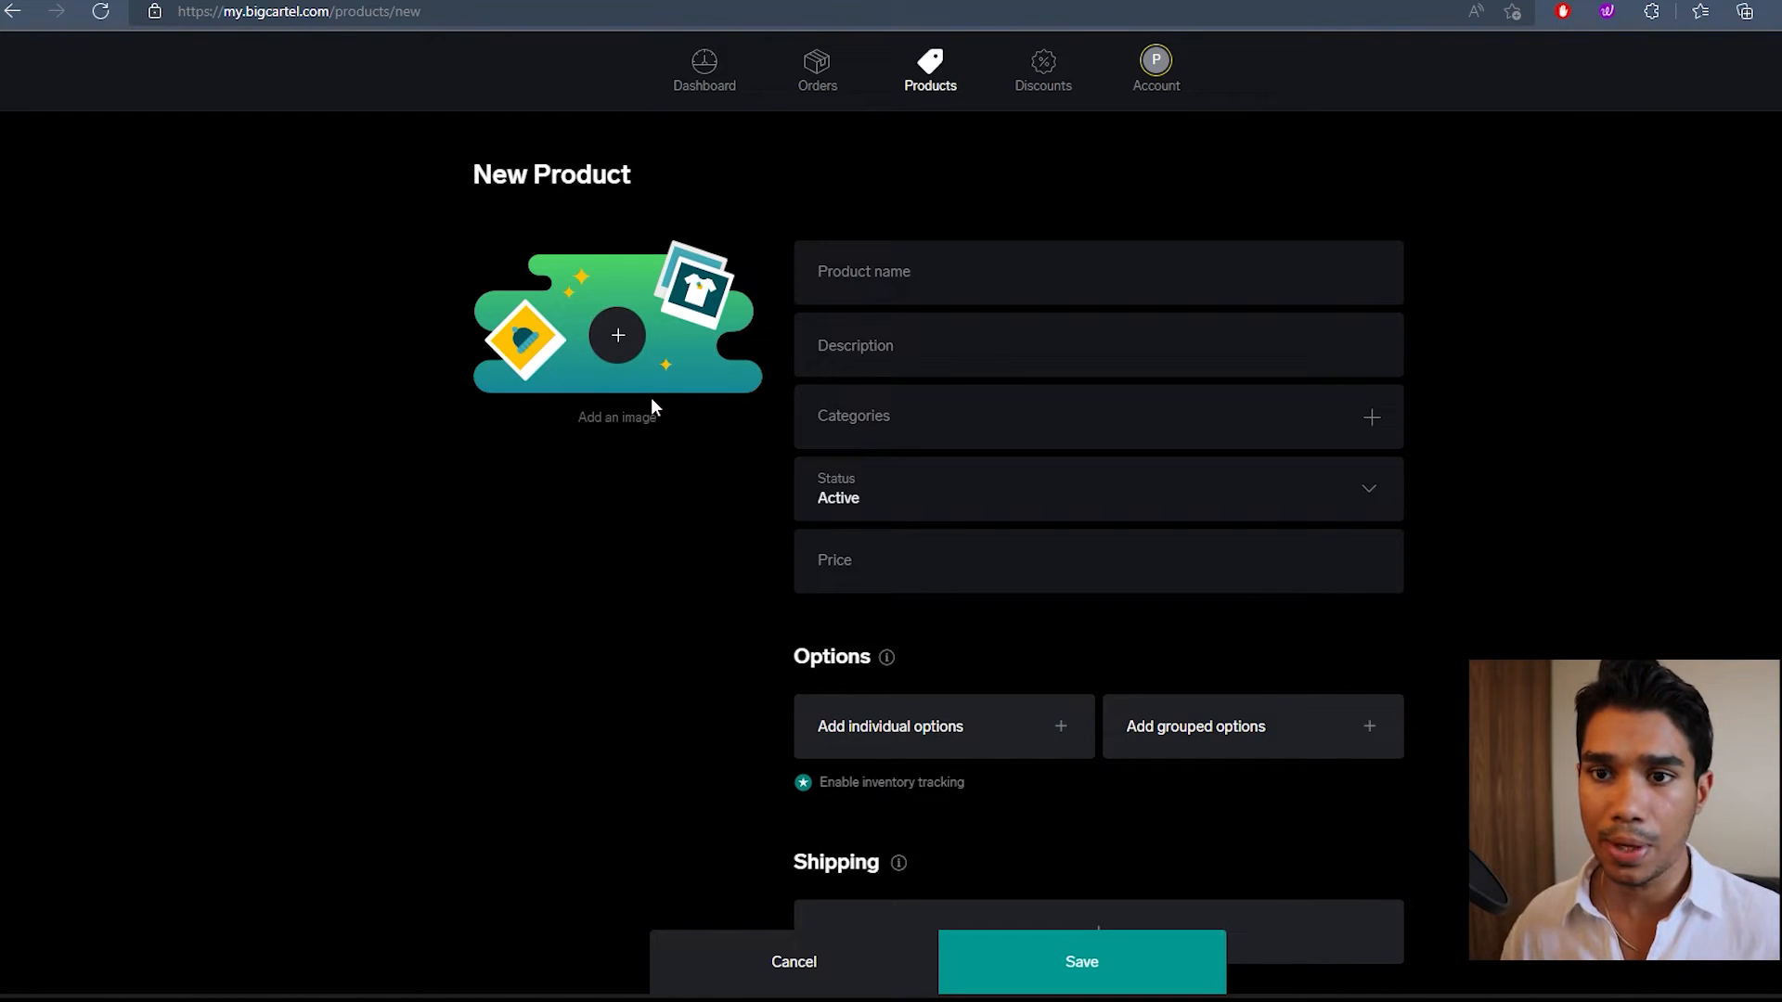
Step: Upload "image (8)" from Downloads as the product image and name the product Boba Plush
left_click(618, 335)
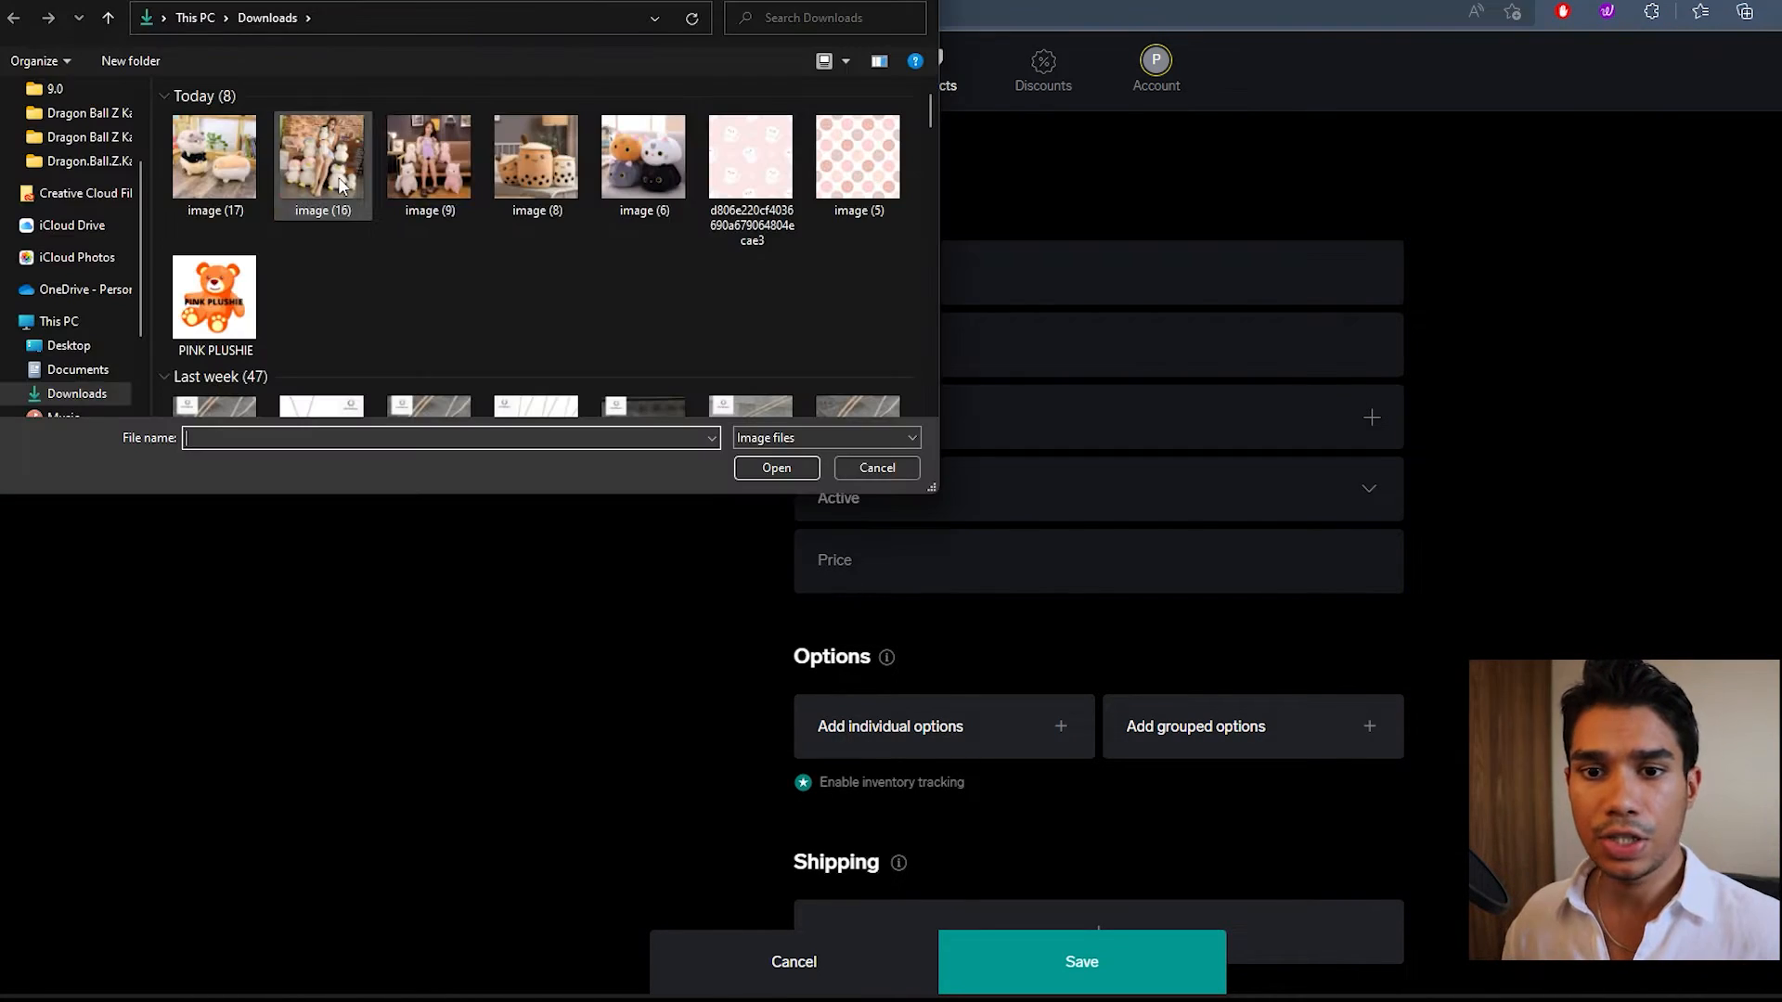
left_click(558, 186)
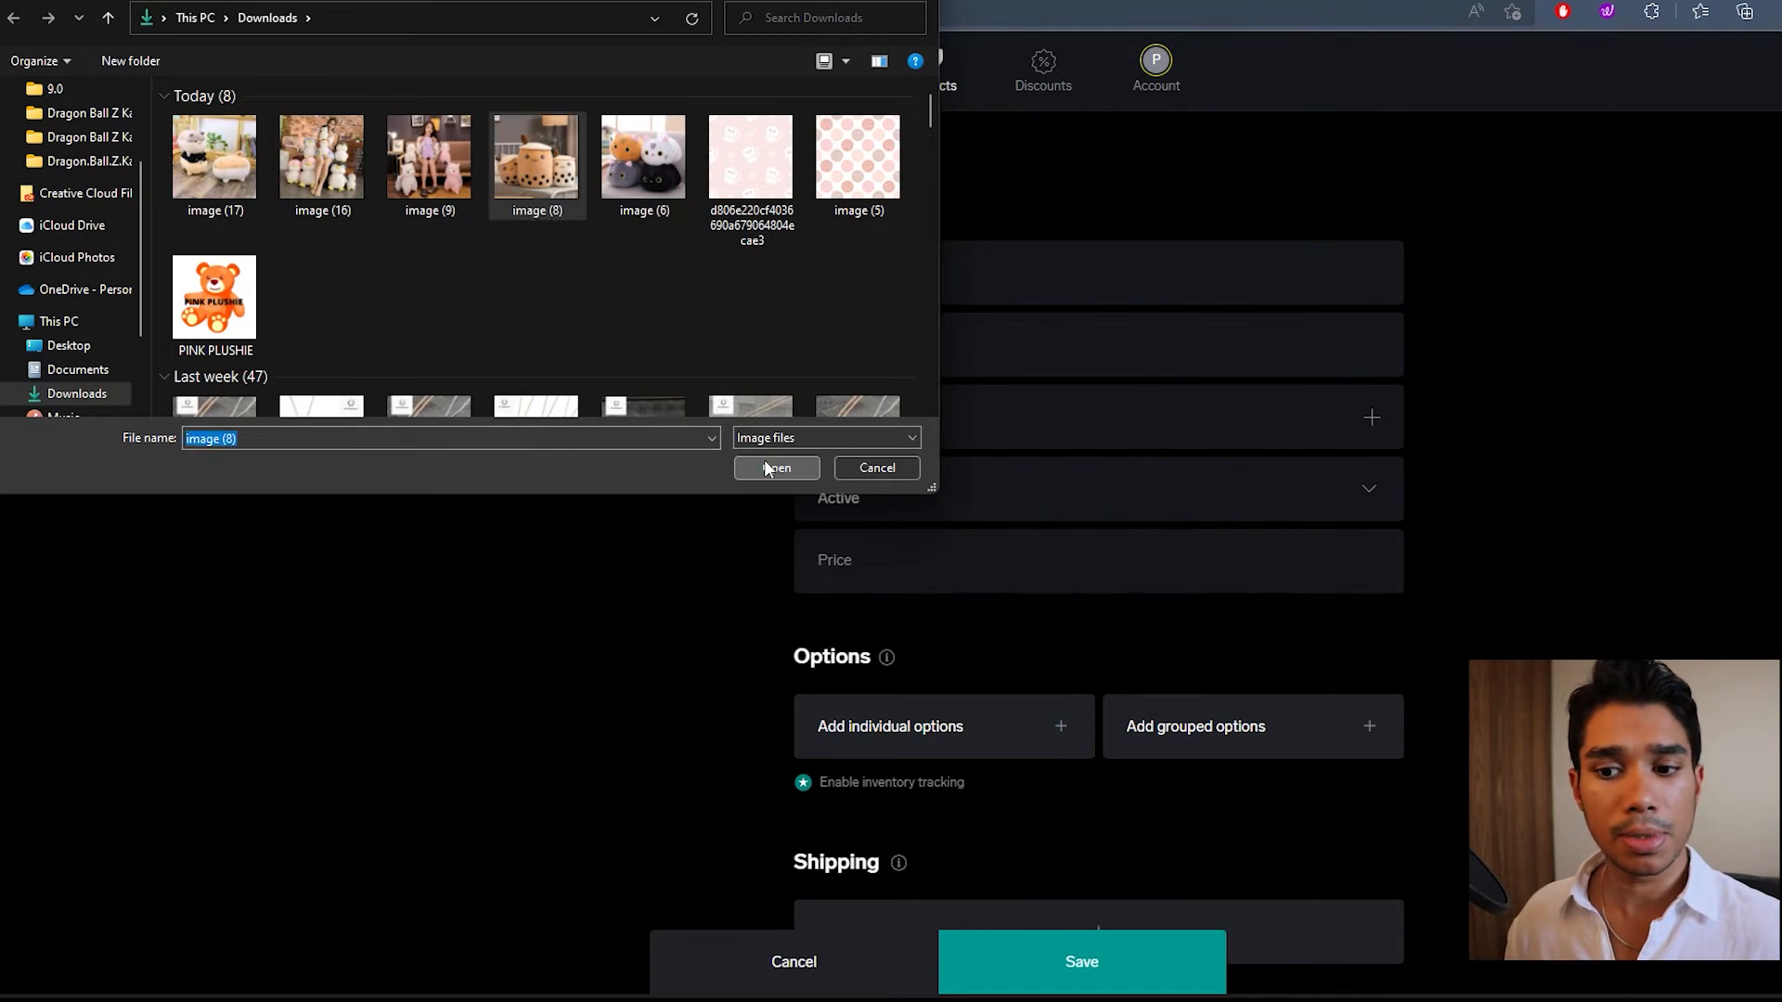
left_click(766, 465)
left_click(860, 277)
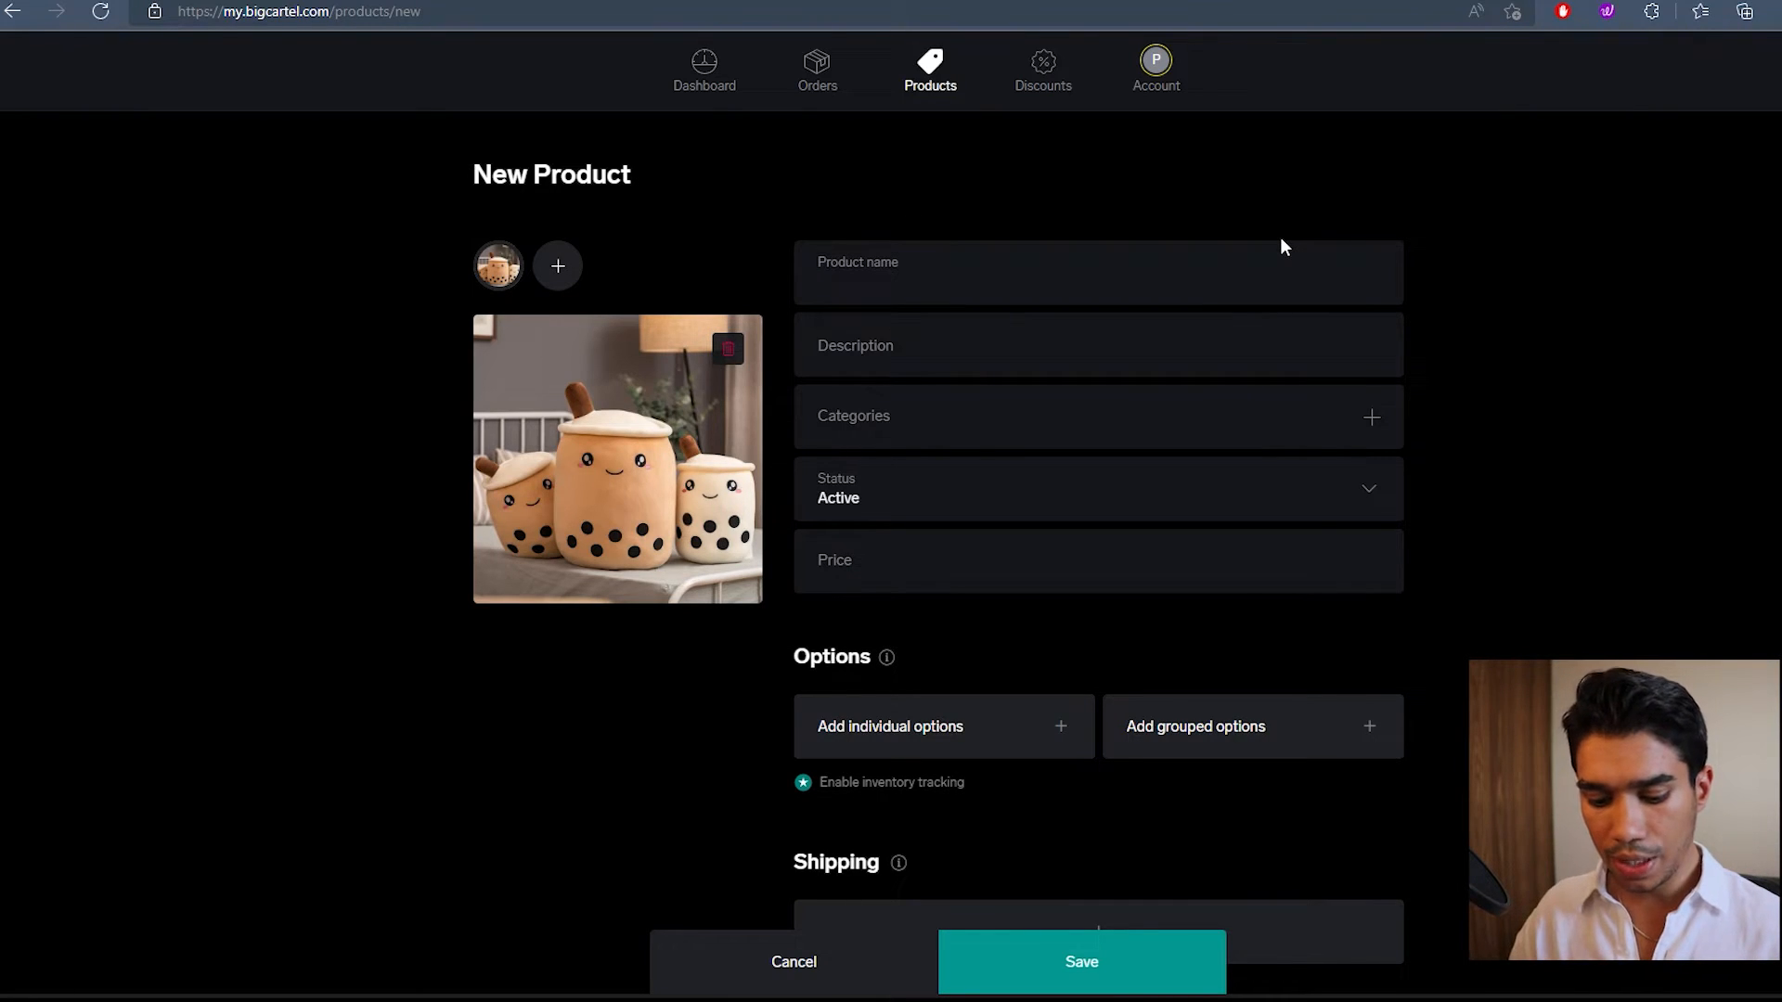
type("Bob")
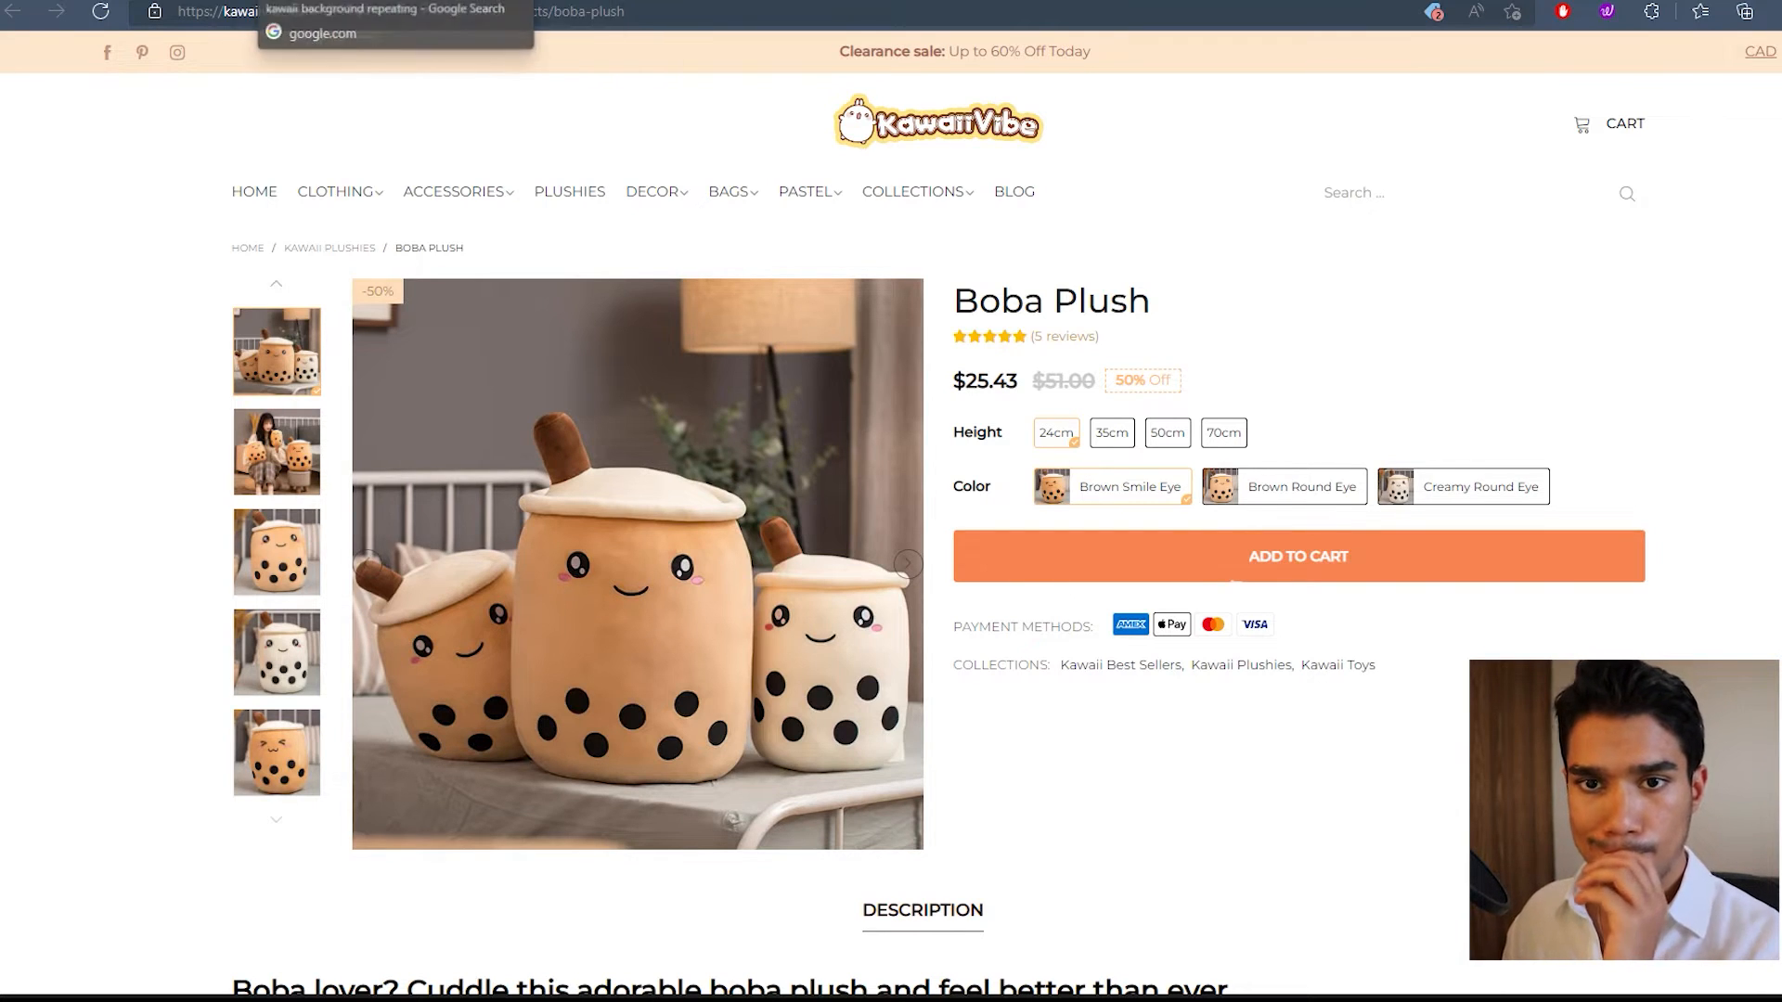
Step: Copy the description text from the KawaiiVibe Boba Plush page into the new product's description
left_click(139, 0)
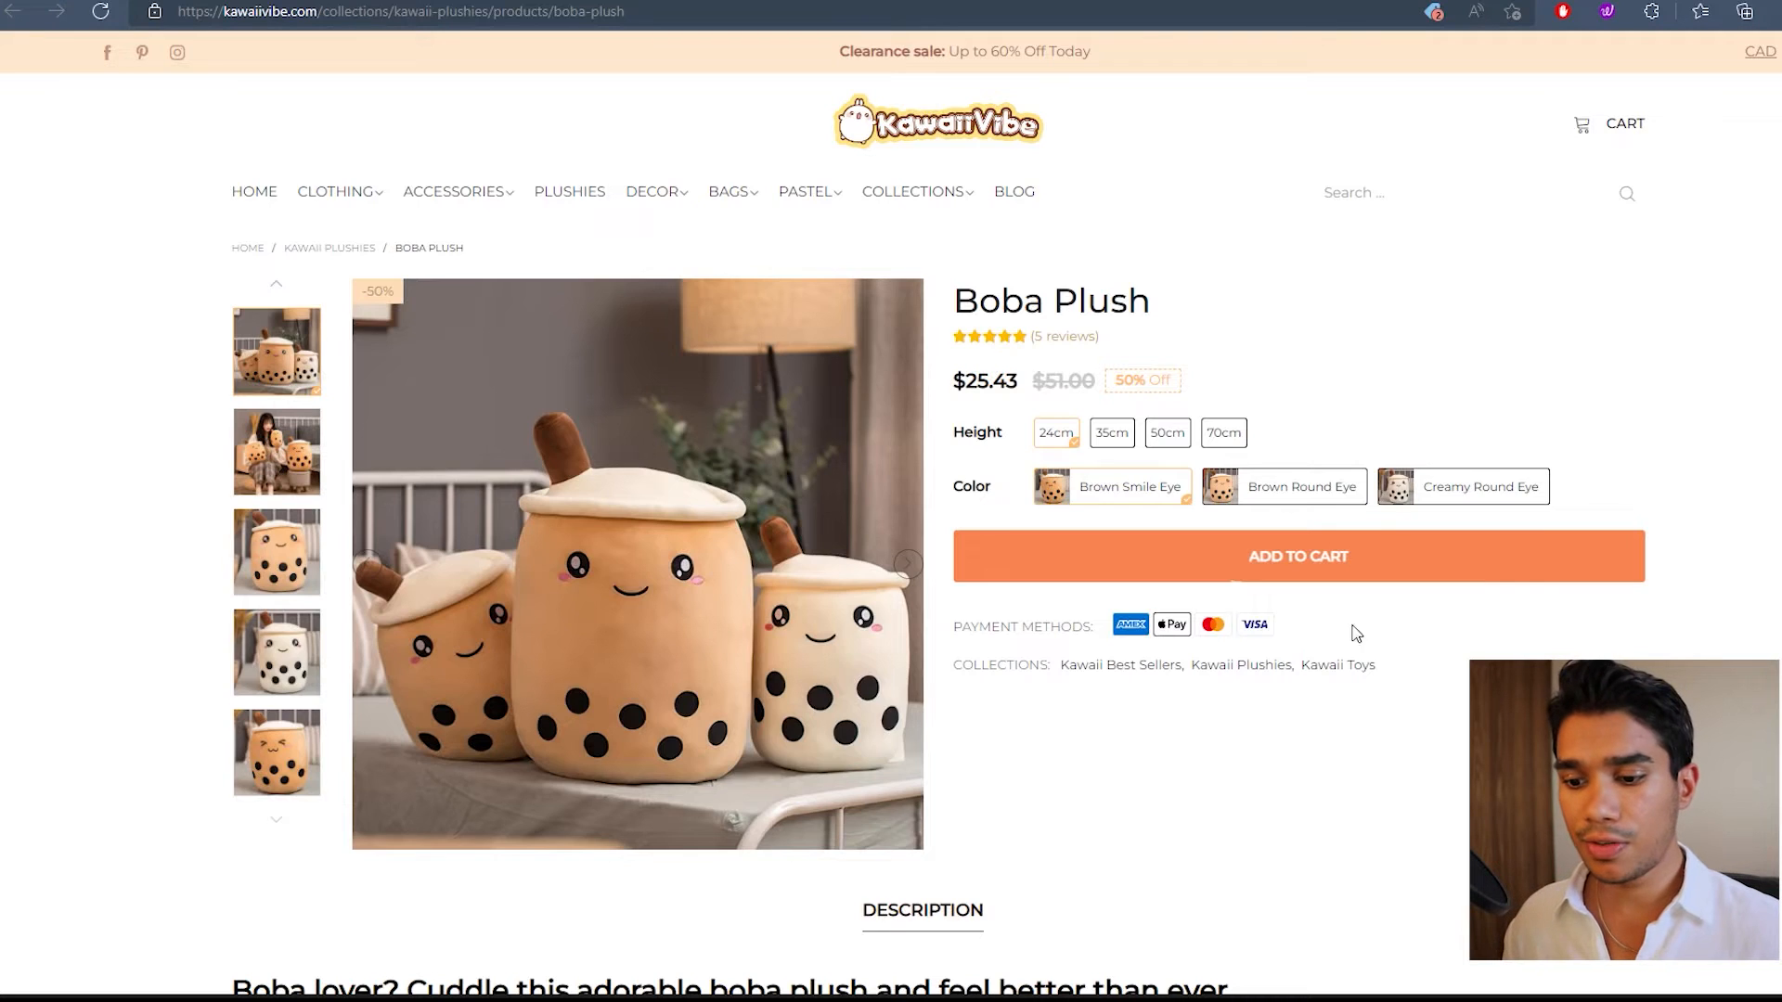
scroll(1352, 628, "down", 8)
left_click_drag(236, 270, 769, 516)
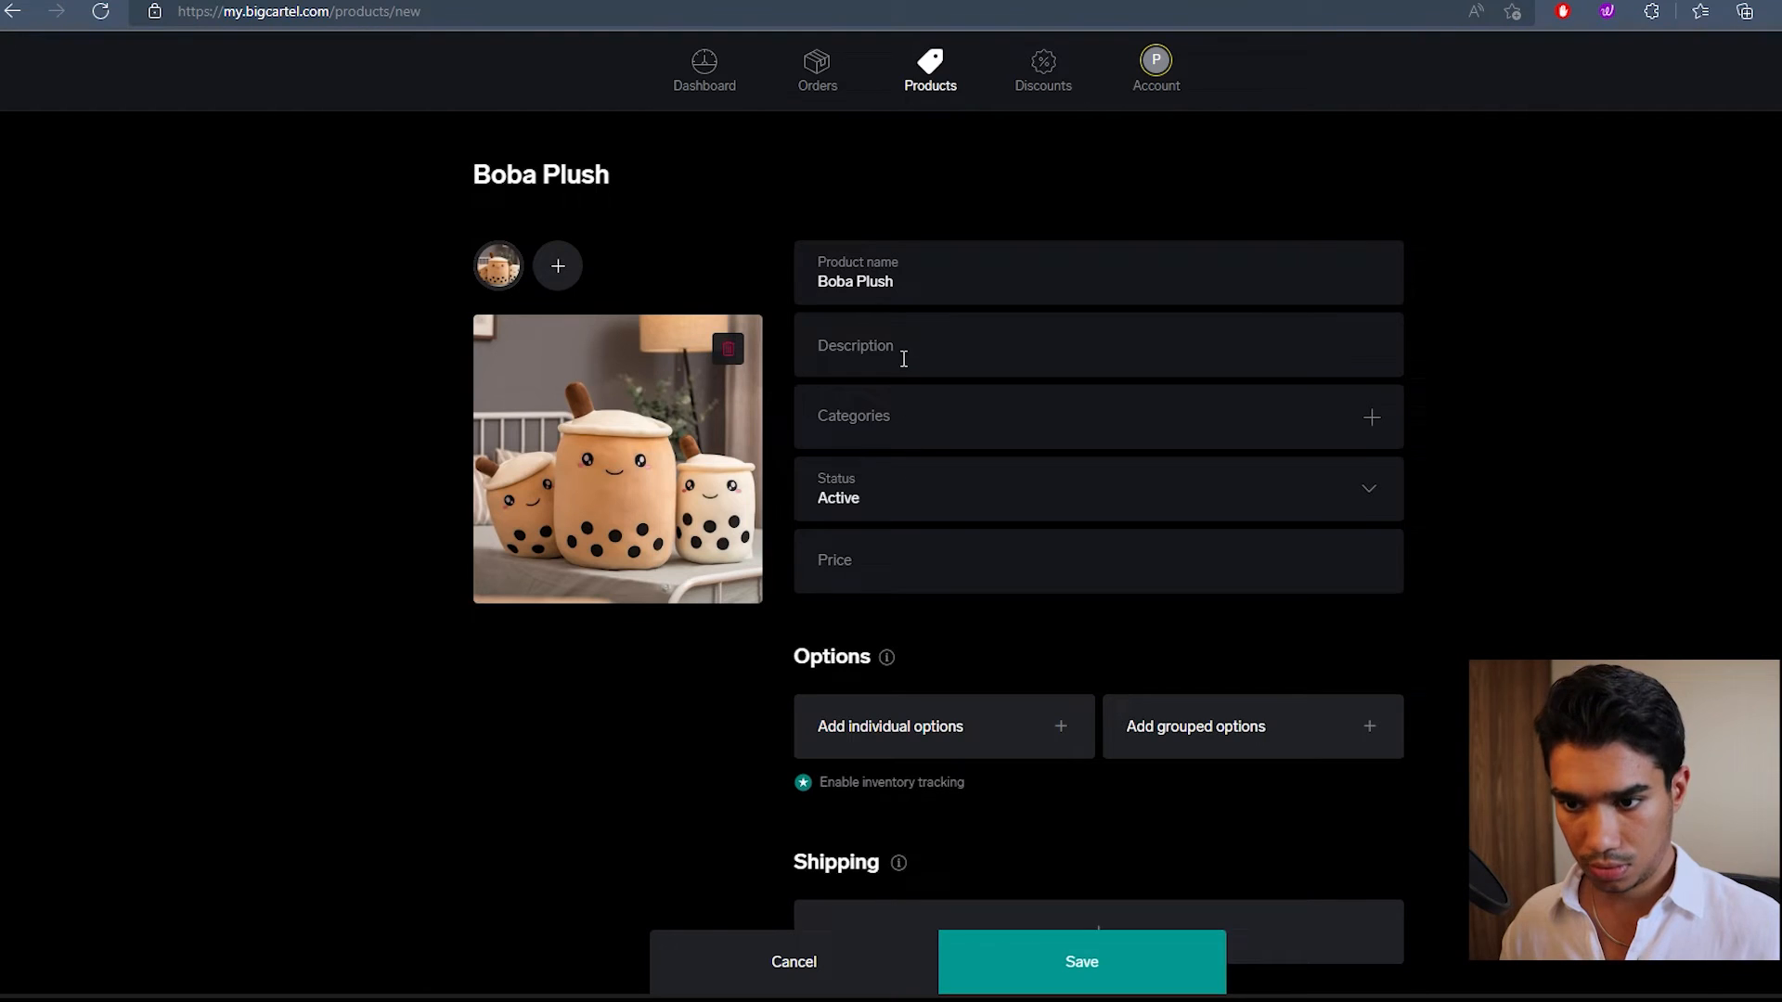
left_click(903, 358)
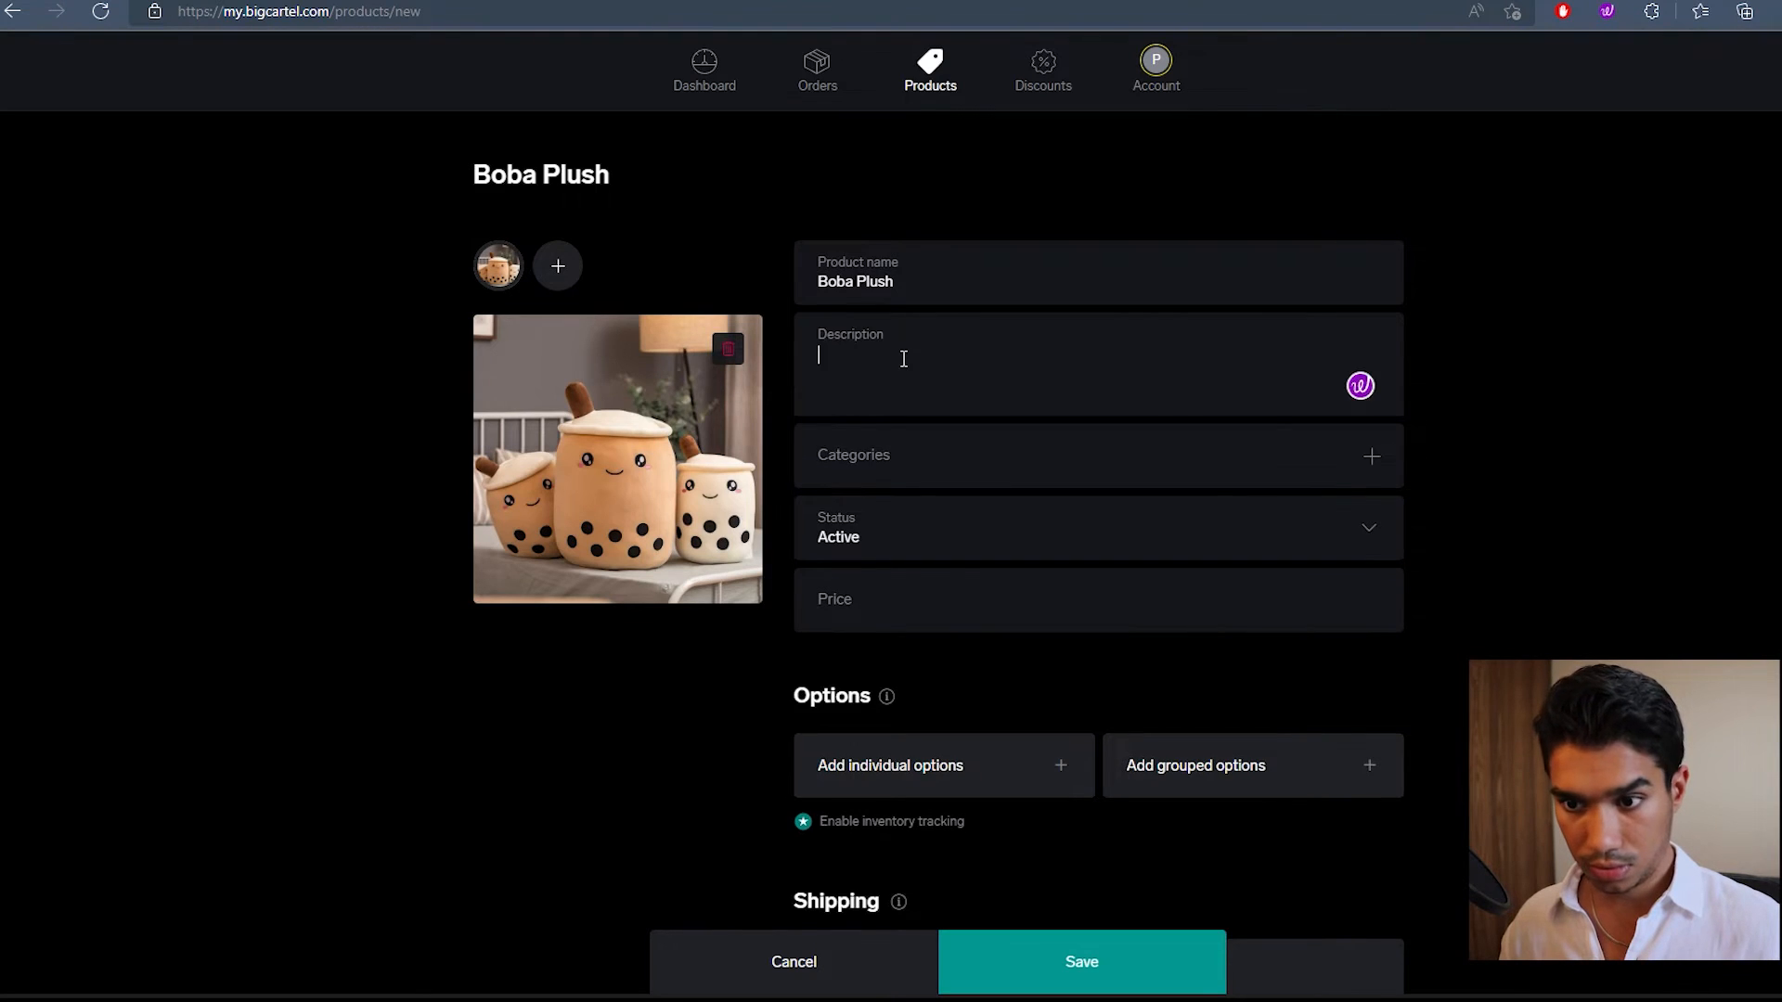
key("ctrl+v")
scroll(1337, 455, "down", 7)
scroll(1220, 422, "up", 7)
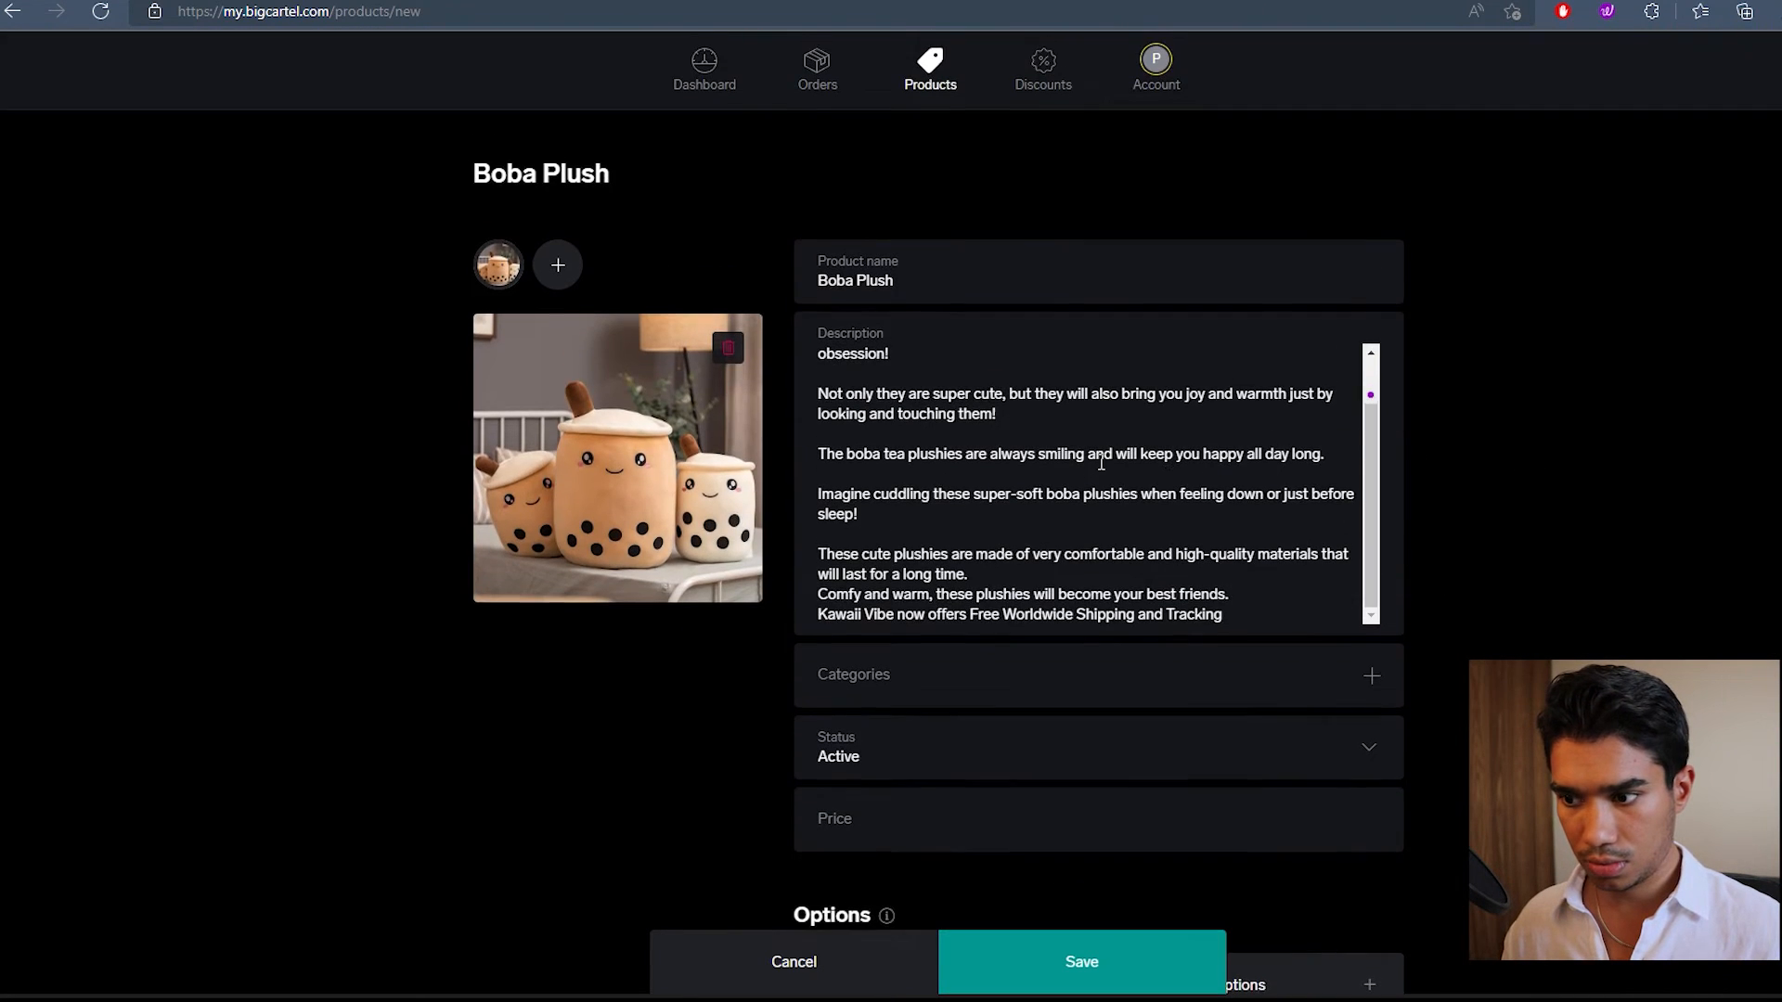
mouse_move(1374, 466)
left_mouse_down()
mouse_move(1374, 374)
mouse_move(1376, 481)
left_mouse_up()
Step: Create a product category named Plushies and assign the Boba Plush to it
scroll(1451, 503, "down", 3)
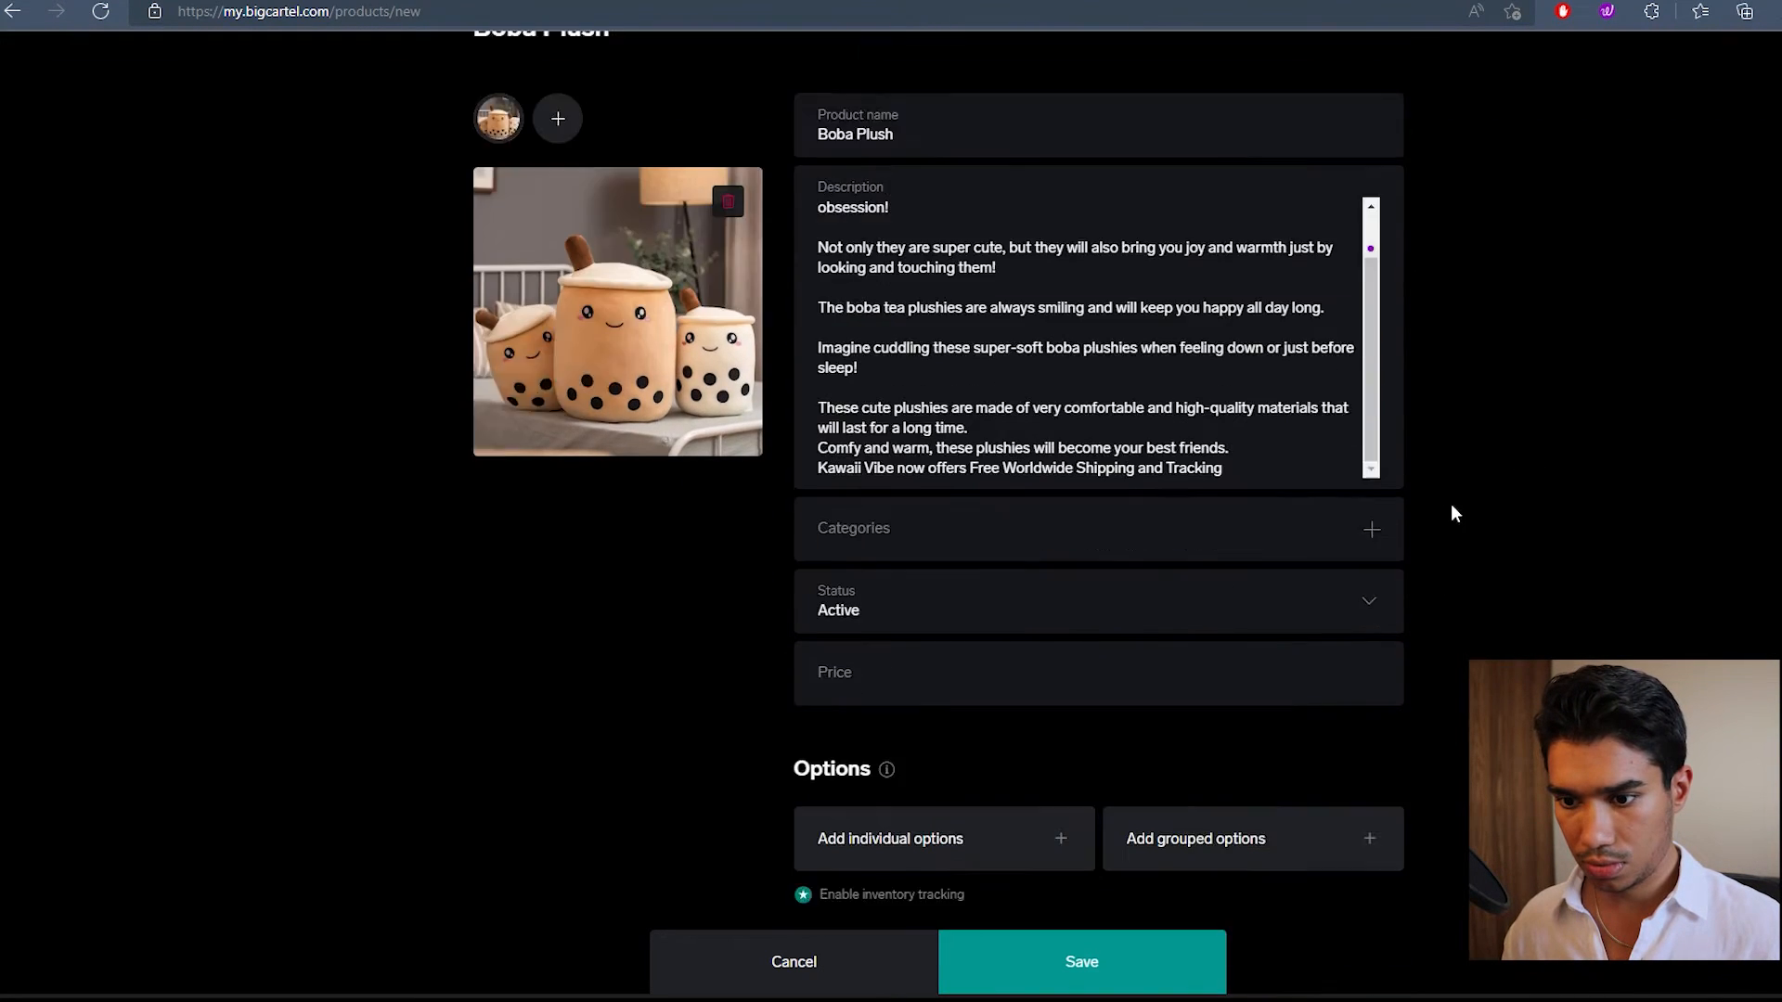
left_click(971, 394)
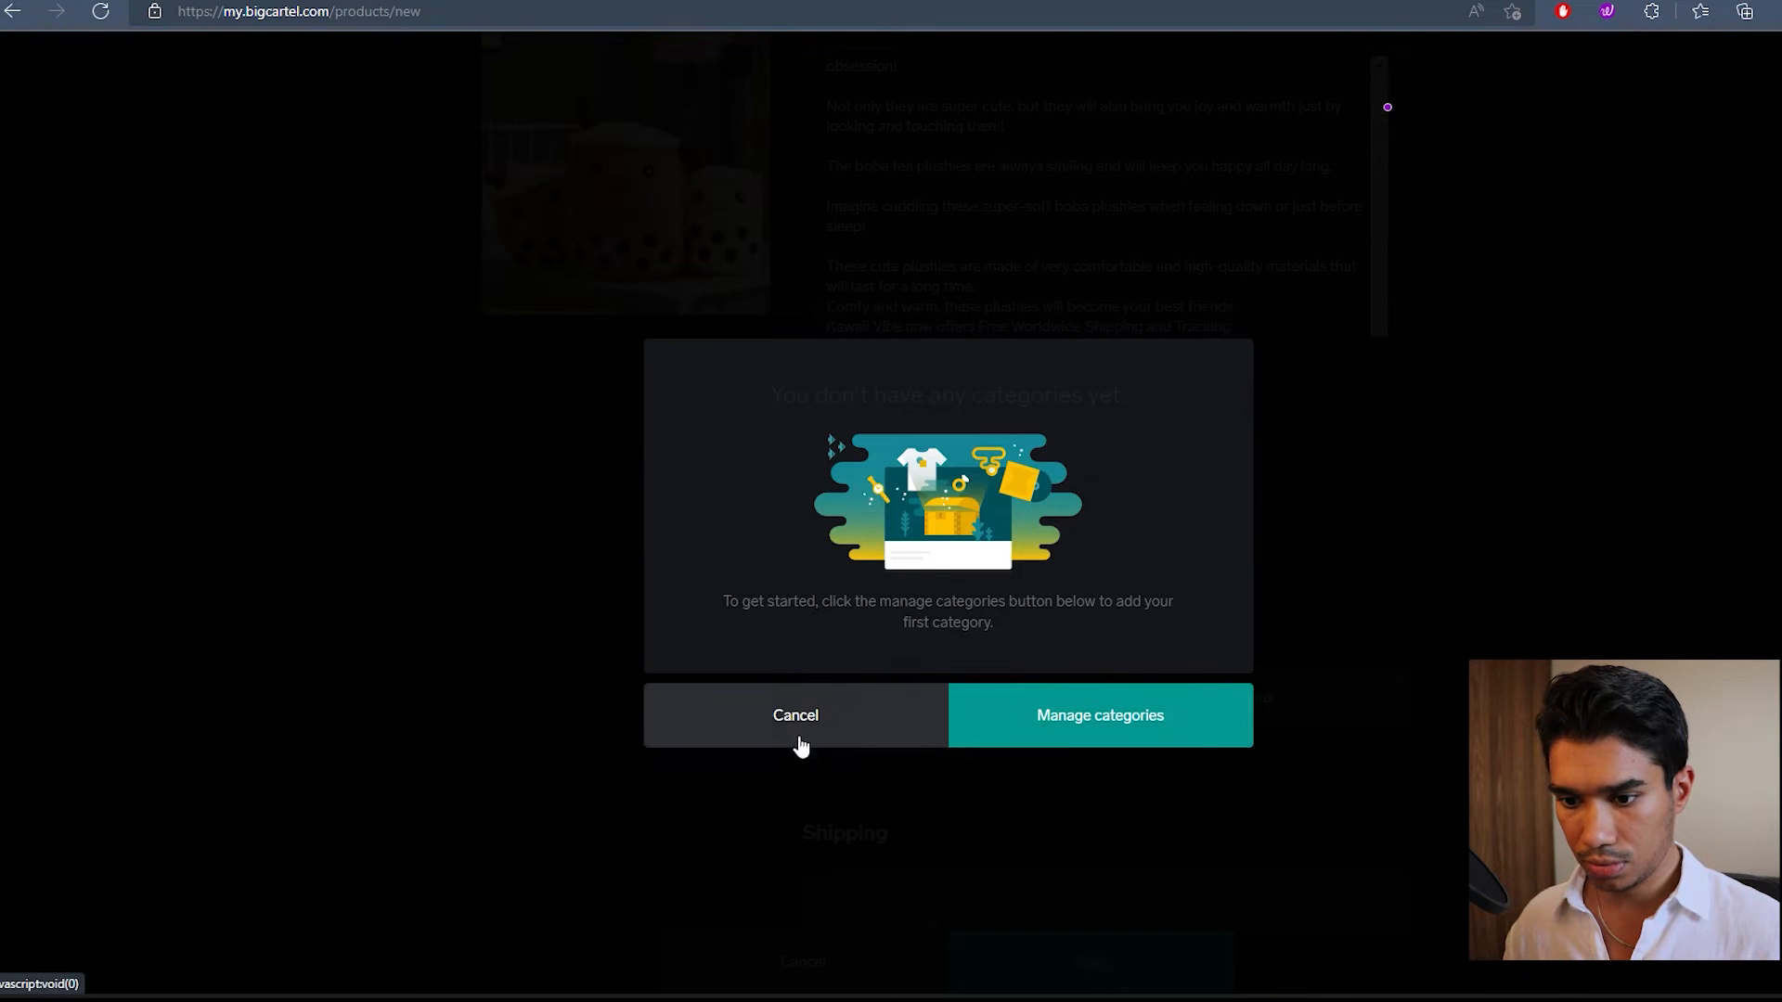
left_click(1013, 725)
left_click(867, 529)
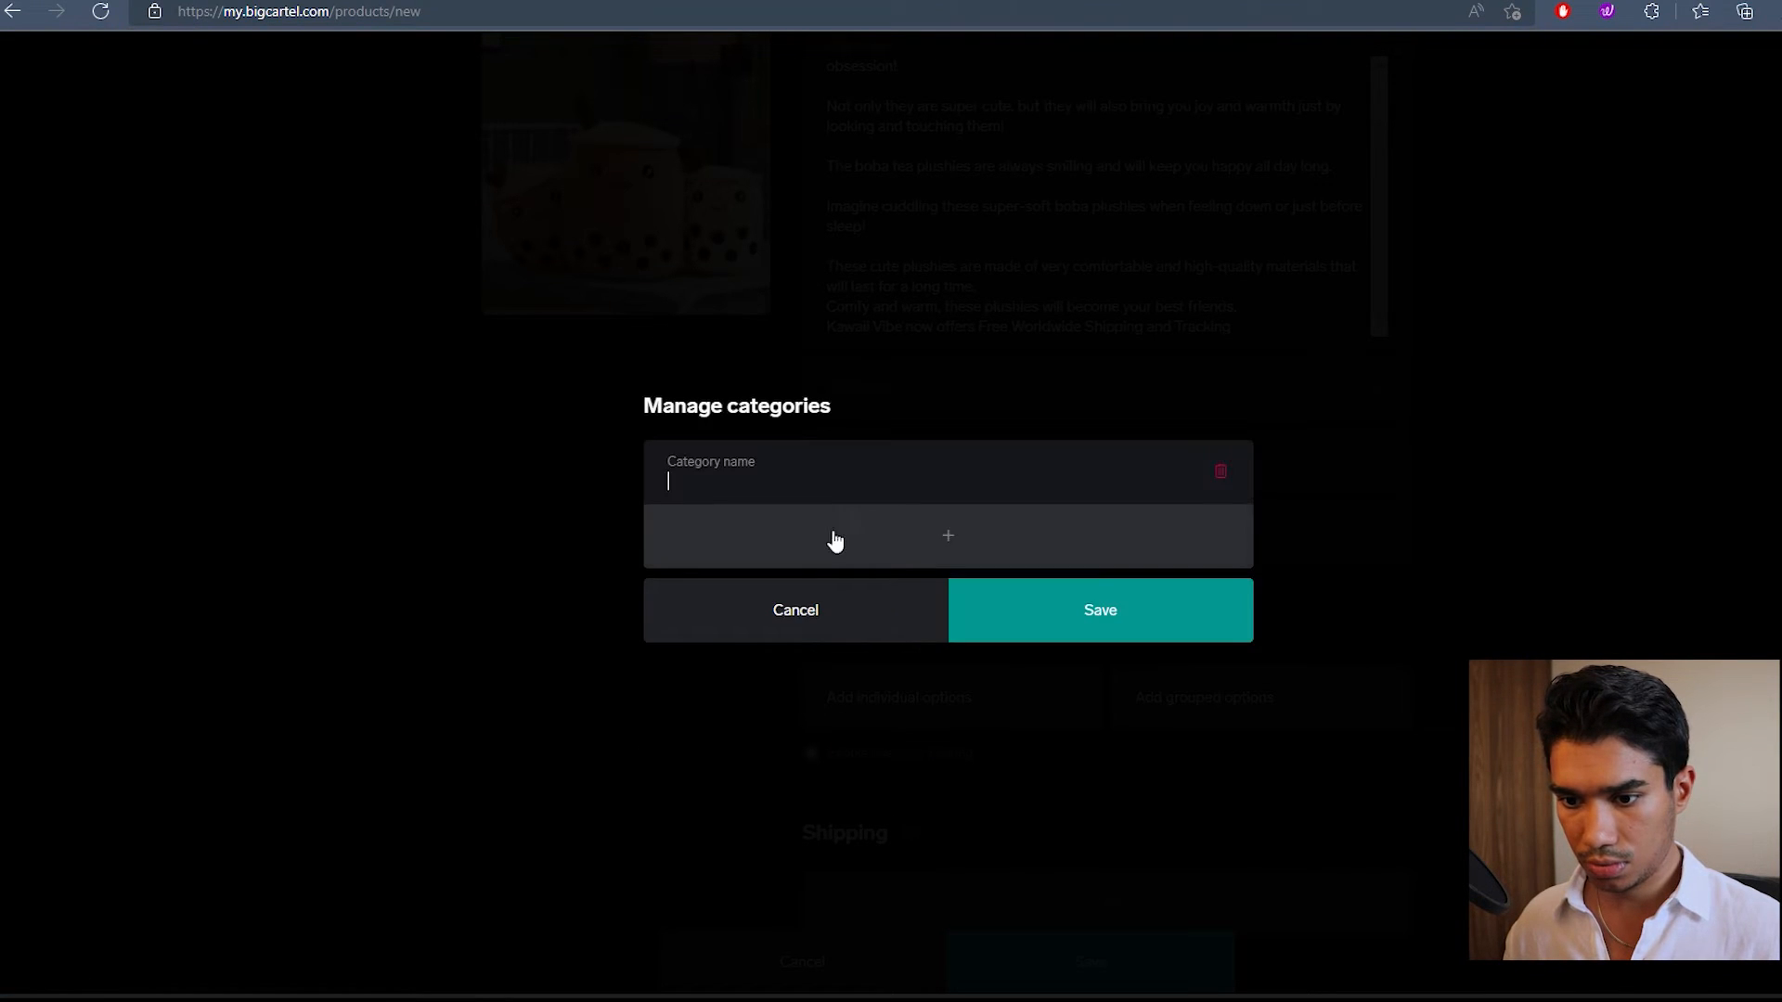
type("Plushies")
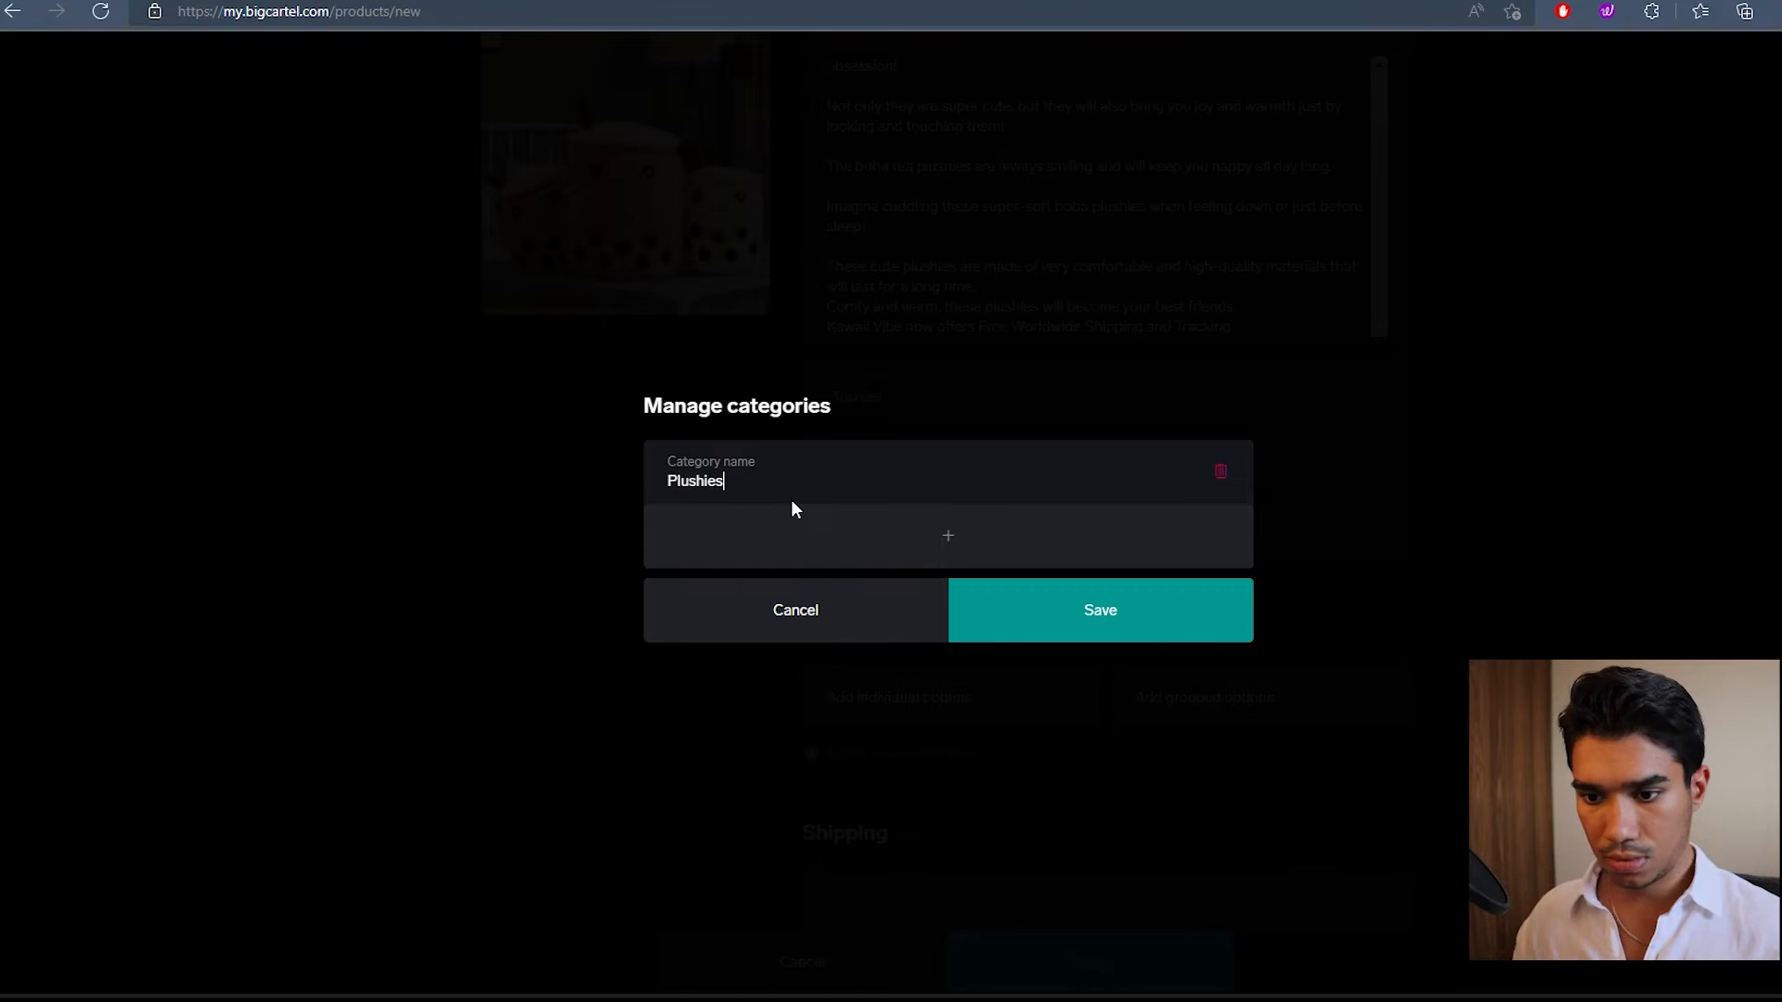
left_click(1061, 604)
left_click(1150, 584)
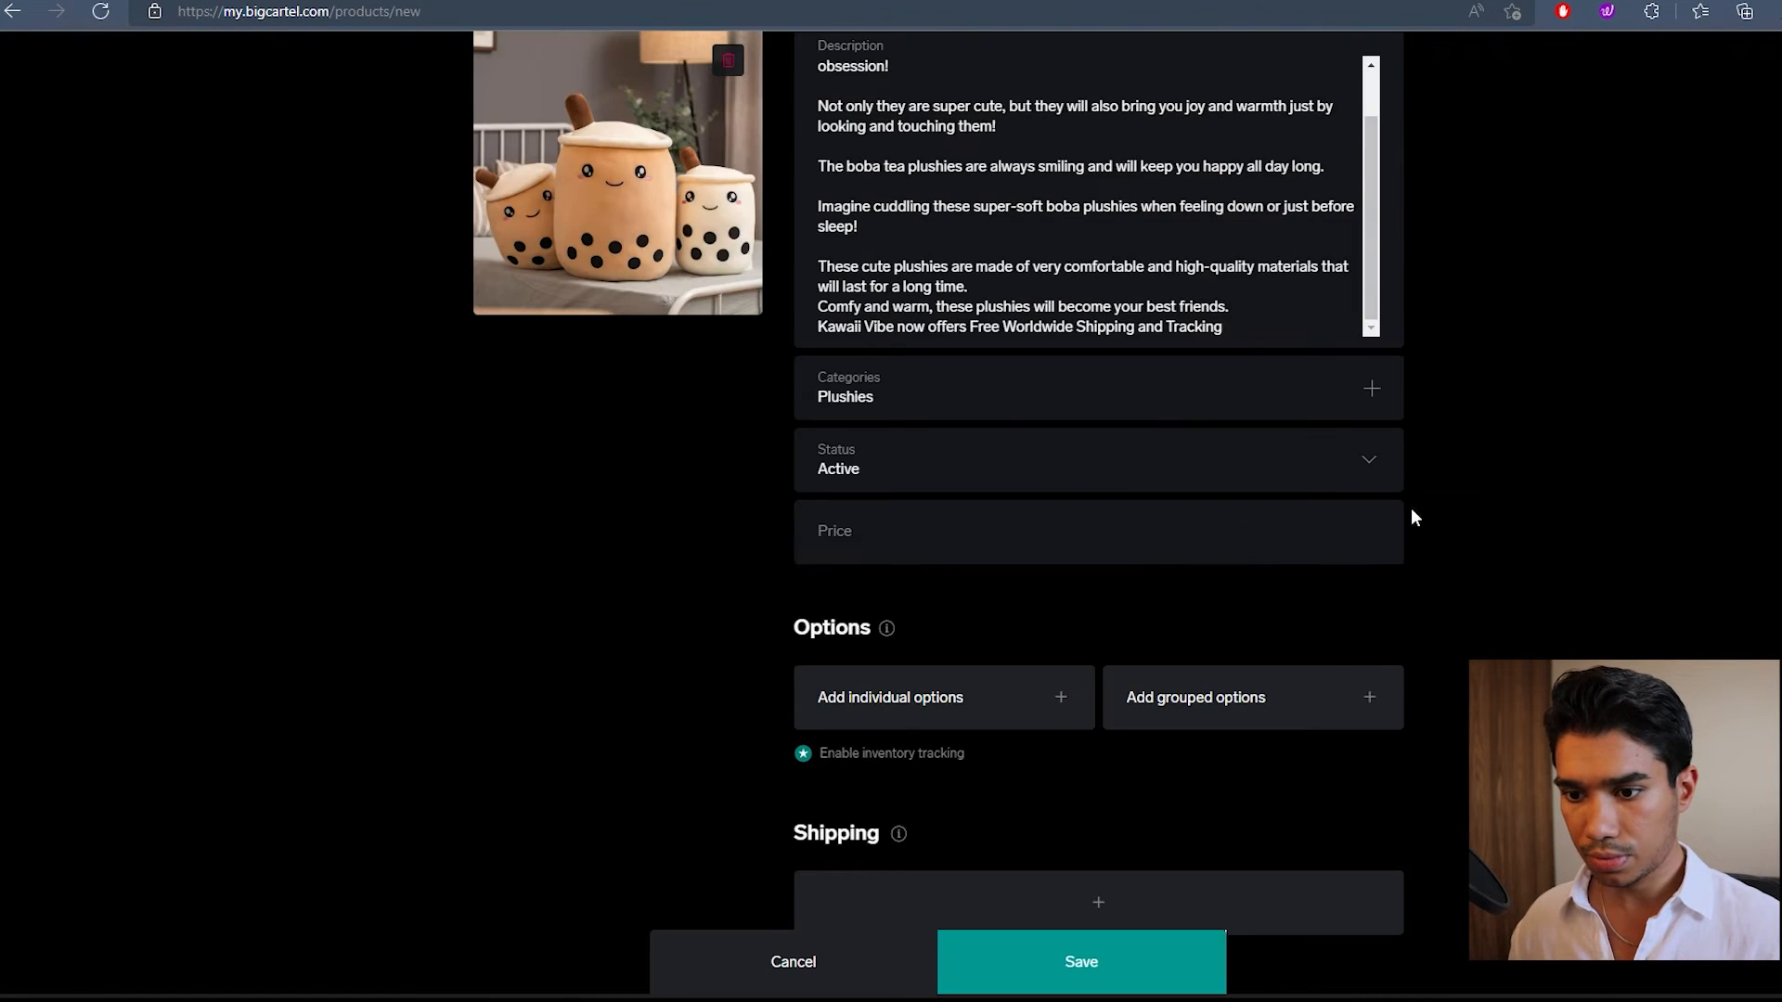
Step: Check the Boba Plush prices for different heights on the KawaiiVibe page, then return to the new product form
left_click(1075, 490)
left_click(982, 547)
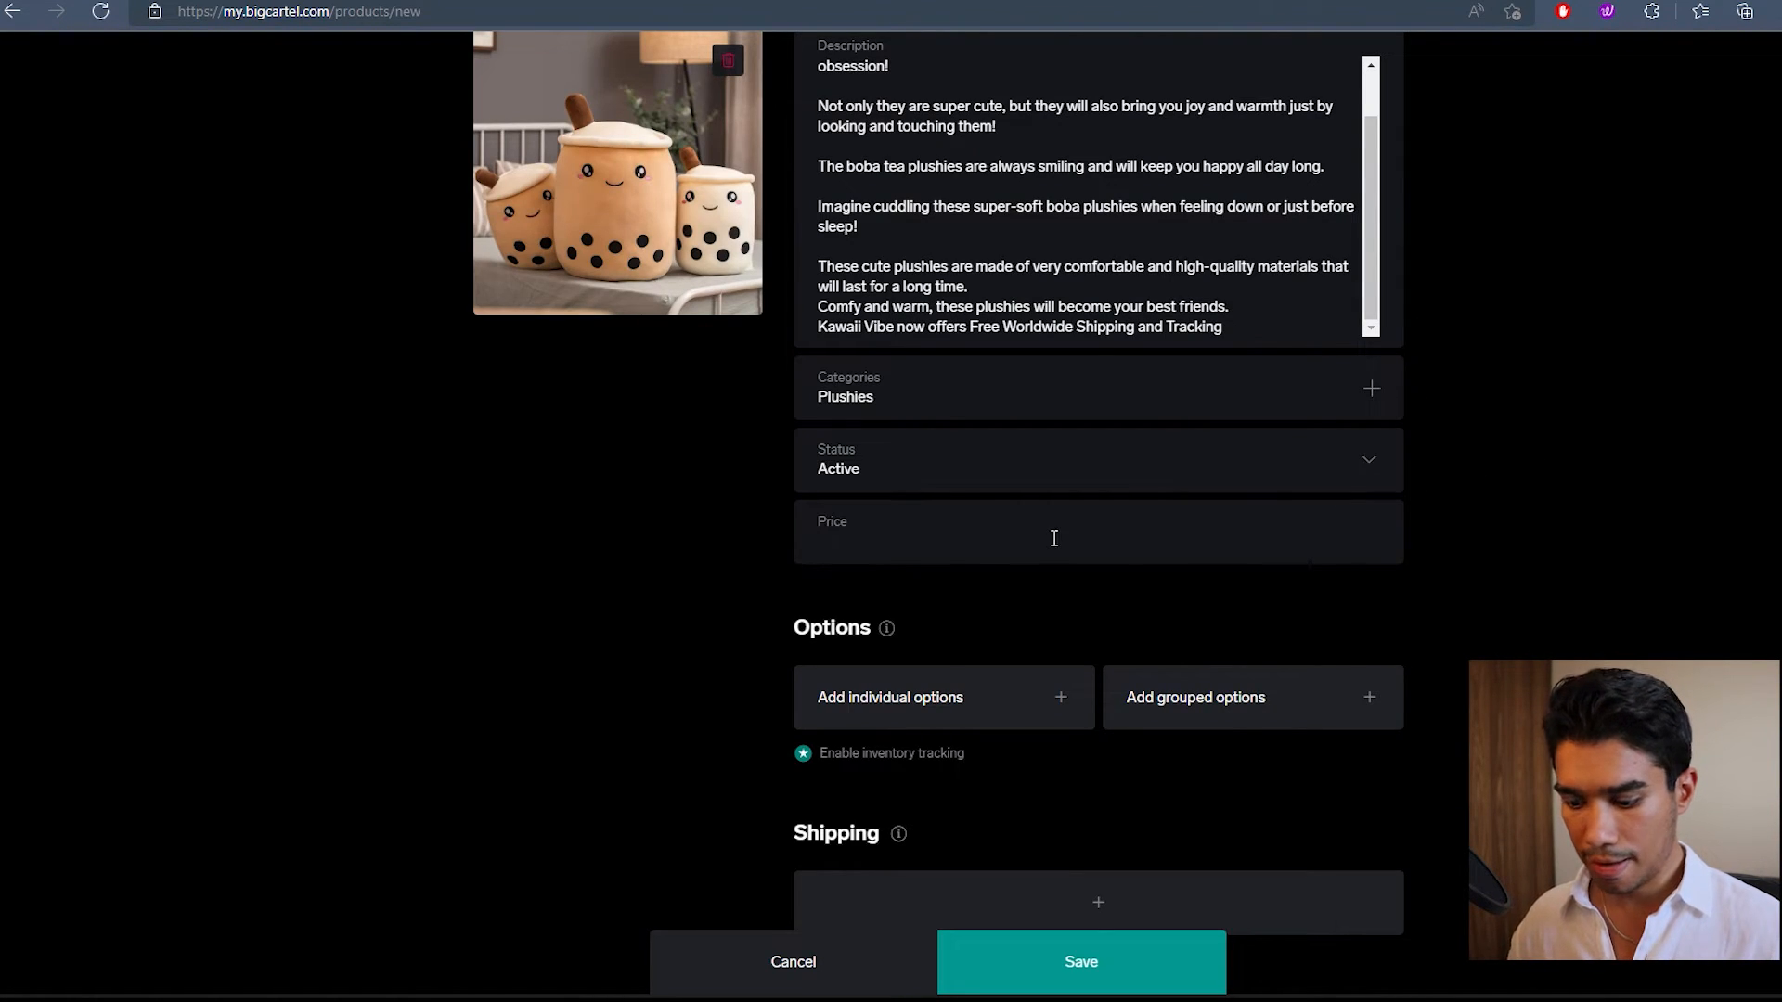
key("ctrl+Tab")
scroll(1157, 326, "up", 8)
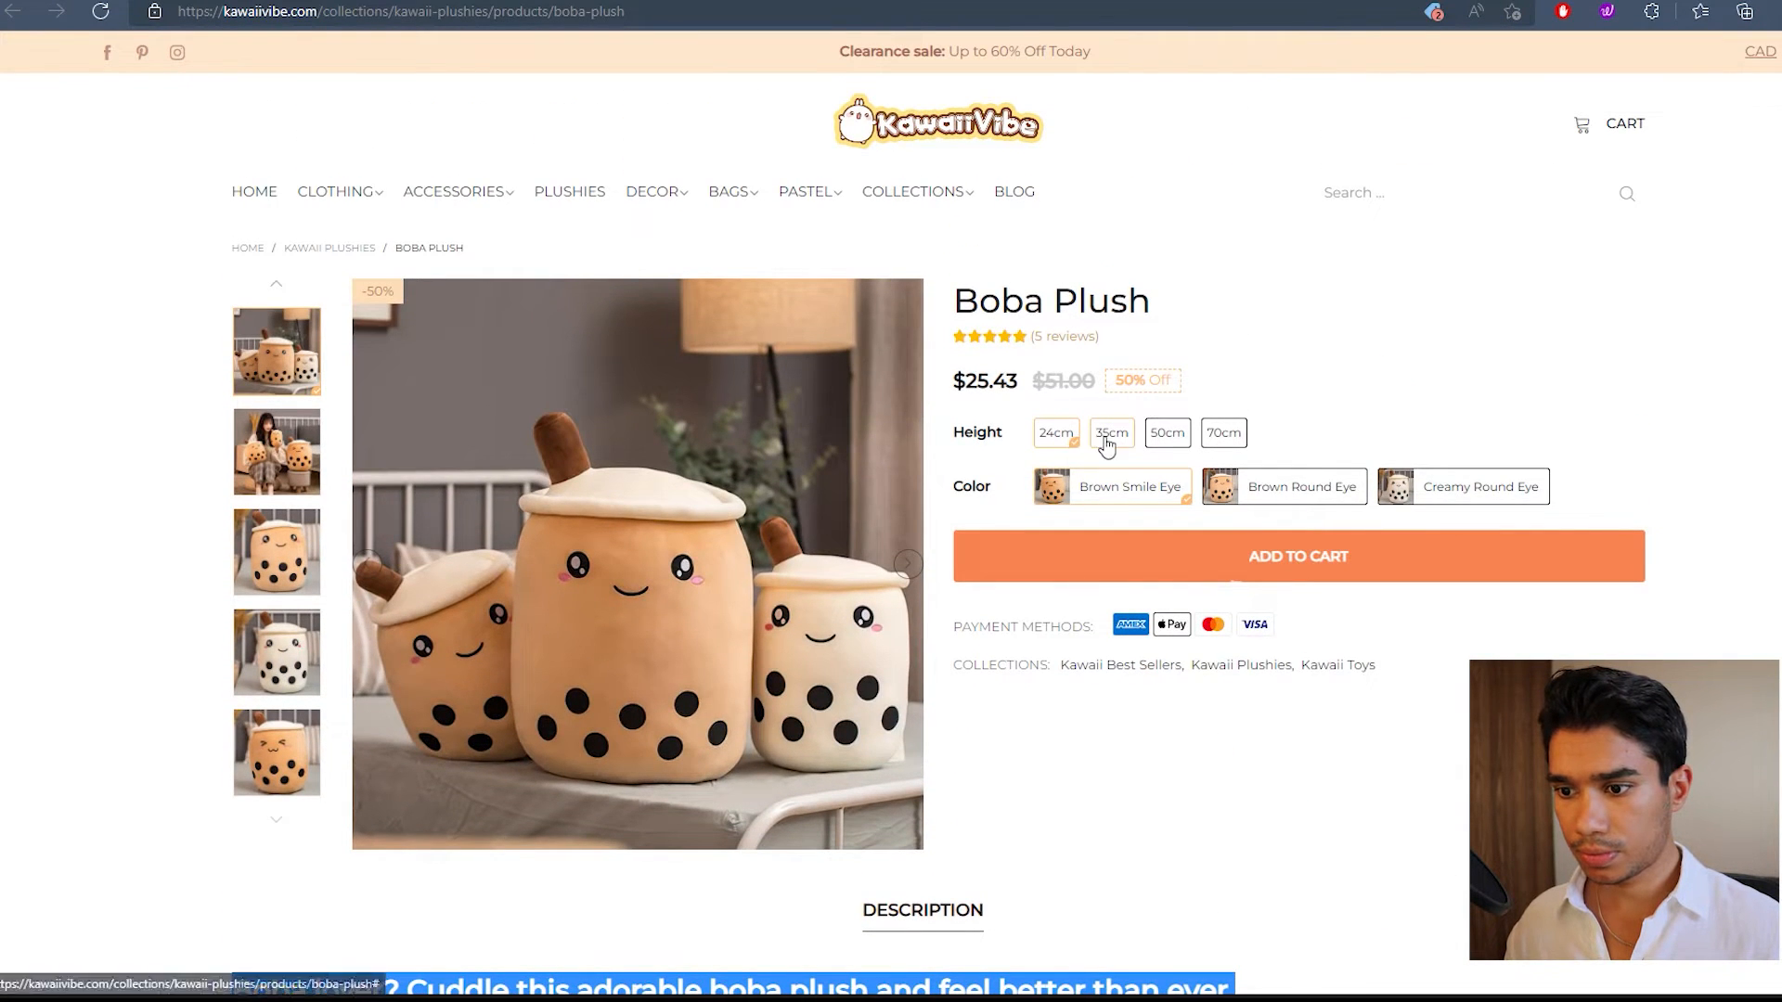
left_click(1107, 448)
left_click(1208, 443)
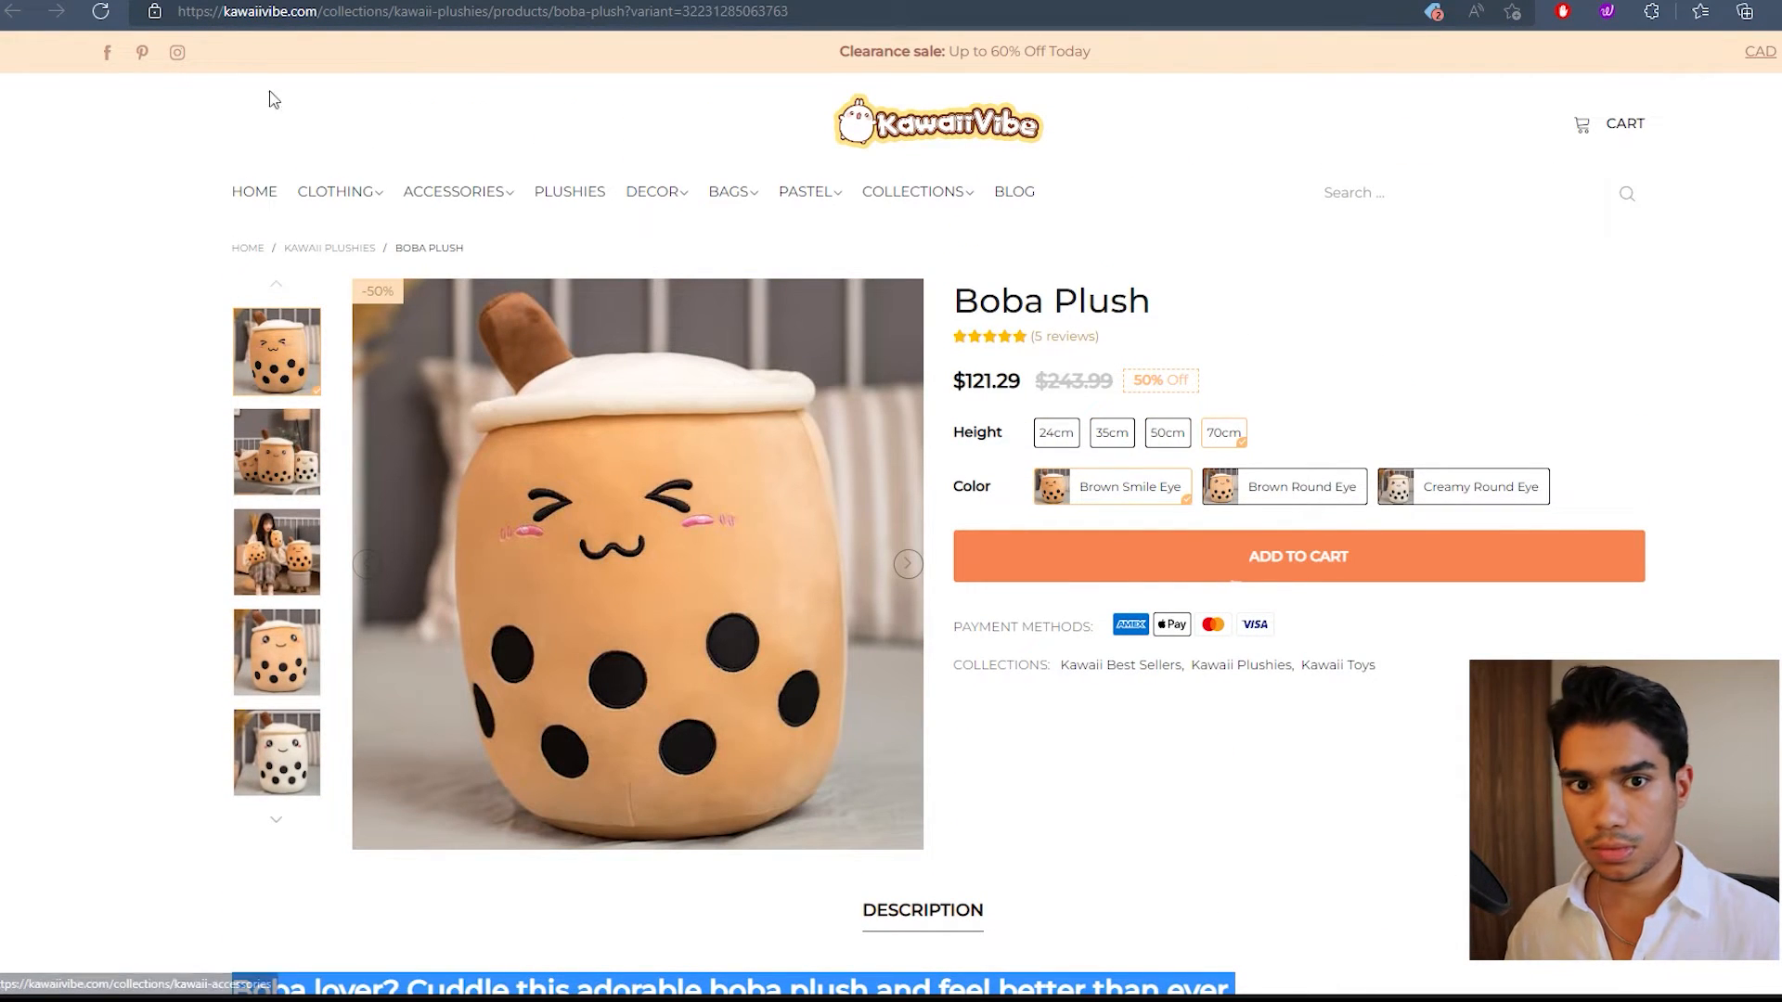
left_click(1042, 432)
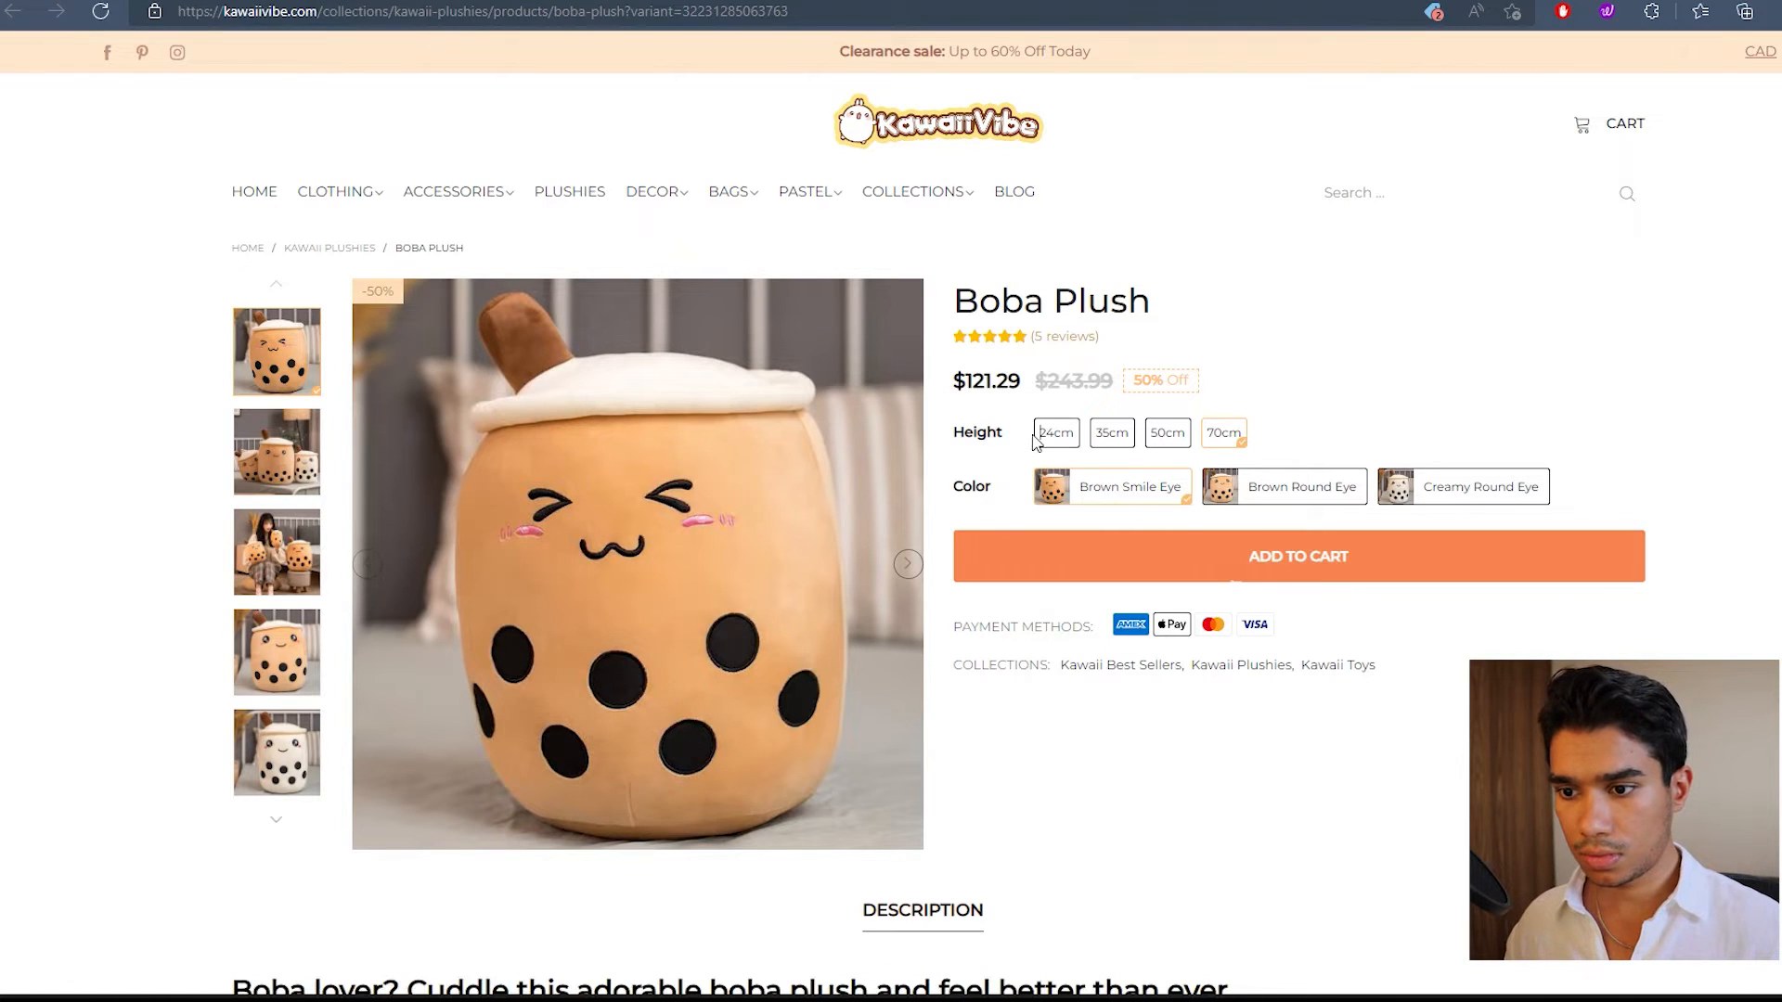
key("ctrl+Tab")
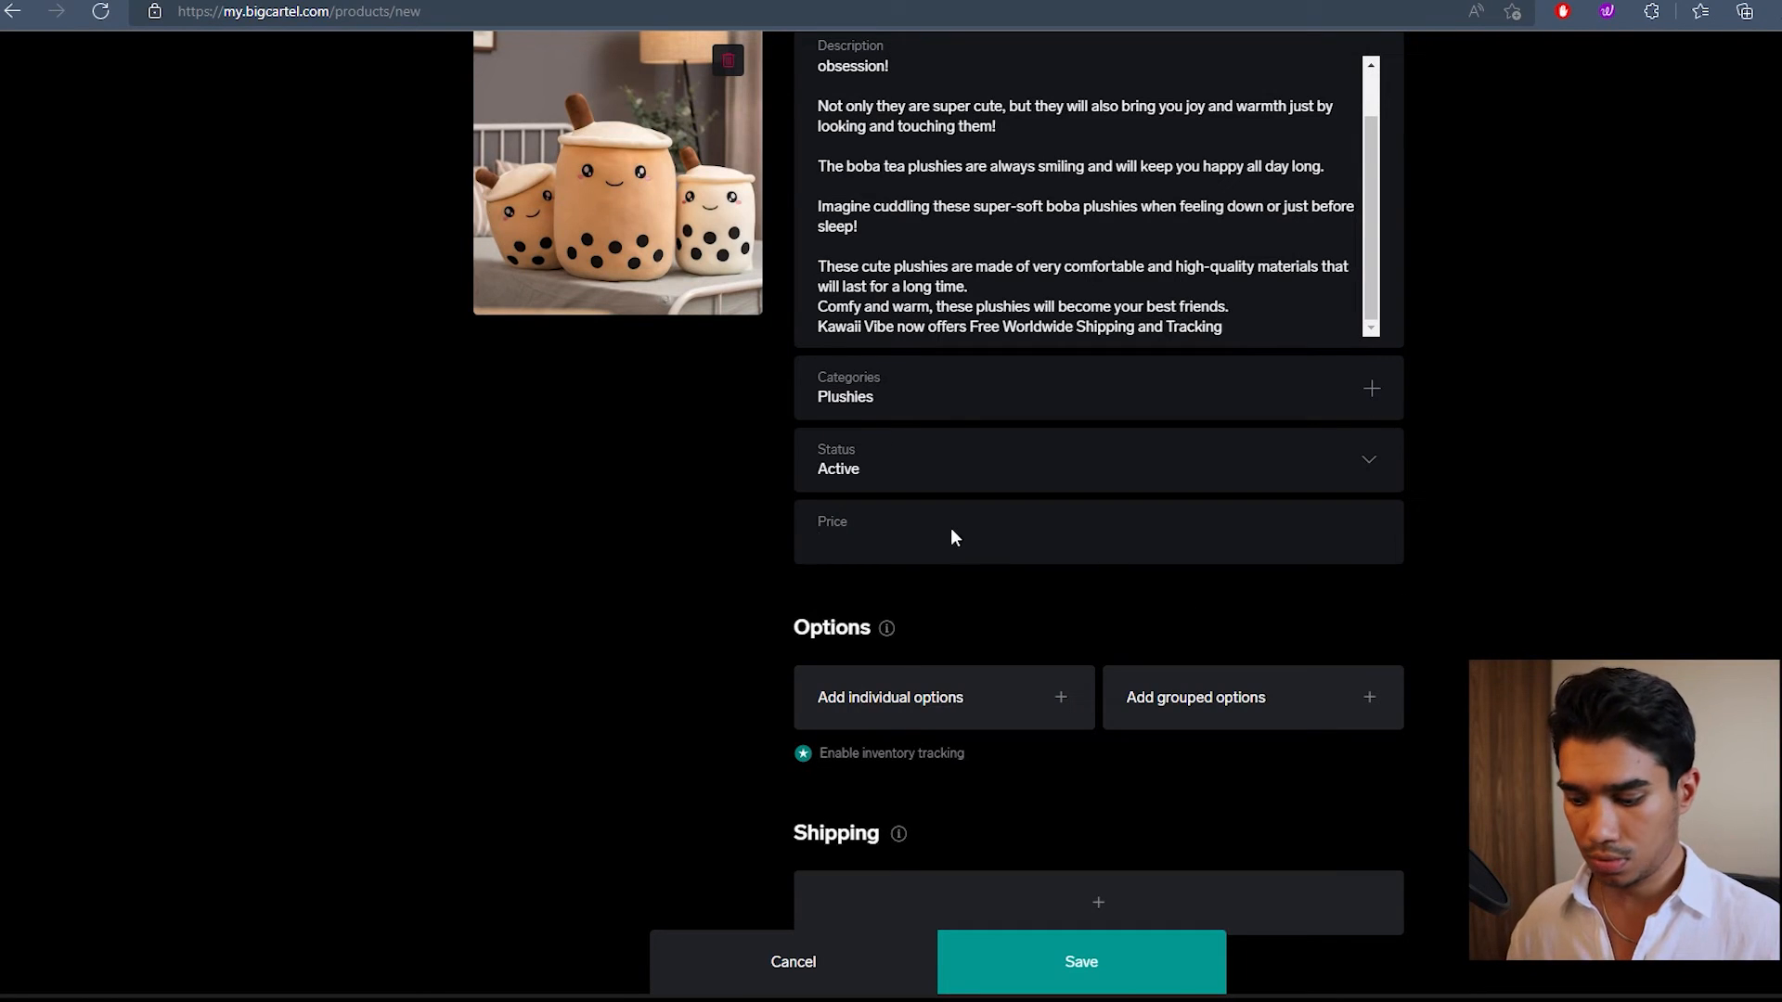
Step: Set the Boba Plush price to $39.99
type("5")
key("BackSpace")
type("4")
key("BackSpace")
type("5")
key("BackSpace")
type("39.99")
left_click(1762, 608)
scroll(1442, 585, "up", 2)
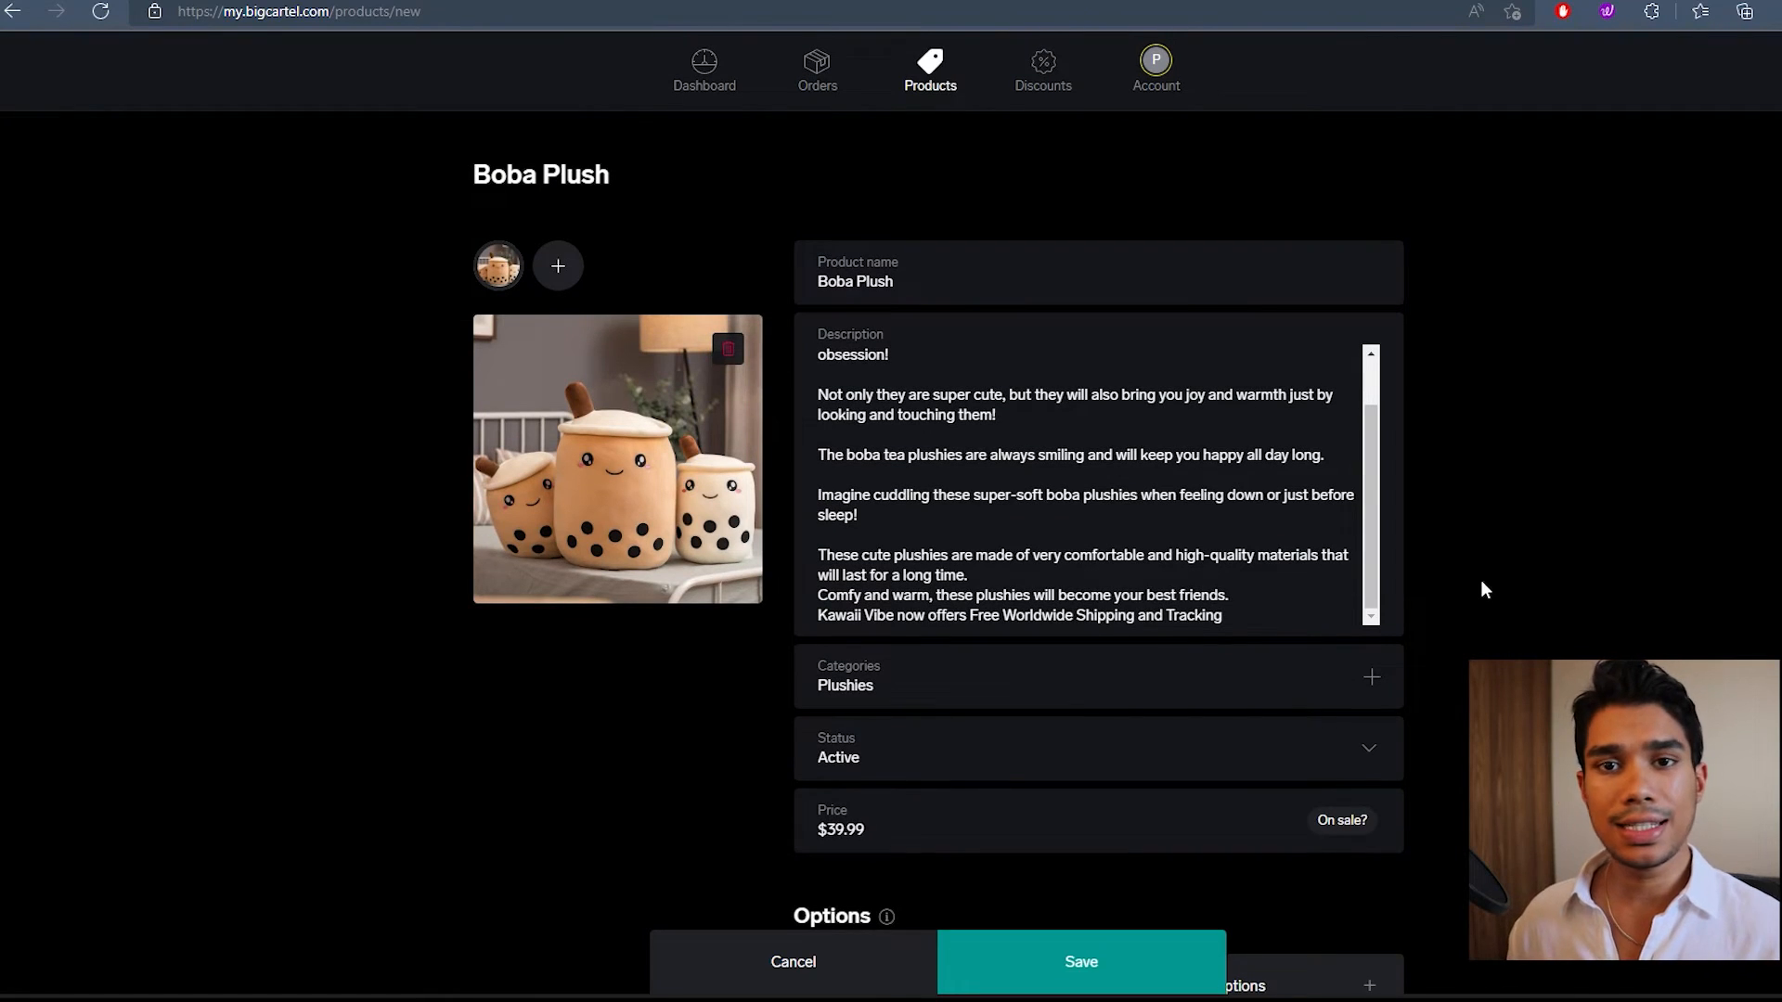
Step: Add two individual size options to the product, named 25cm and 39cm
scroll(1485, 583, "down", 3)
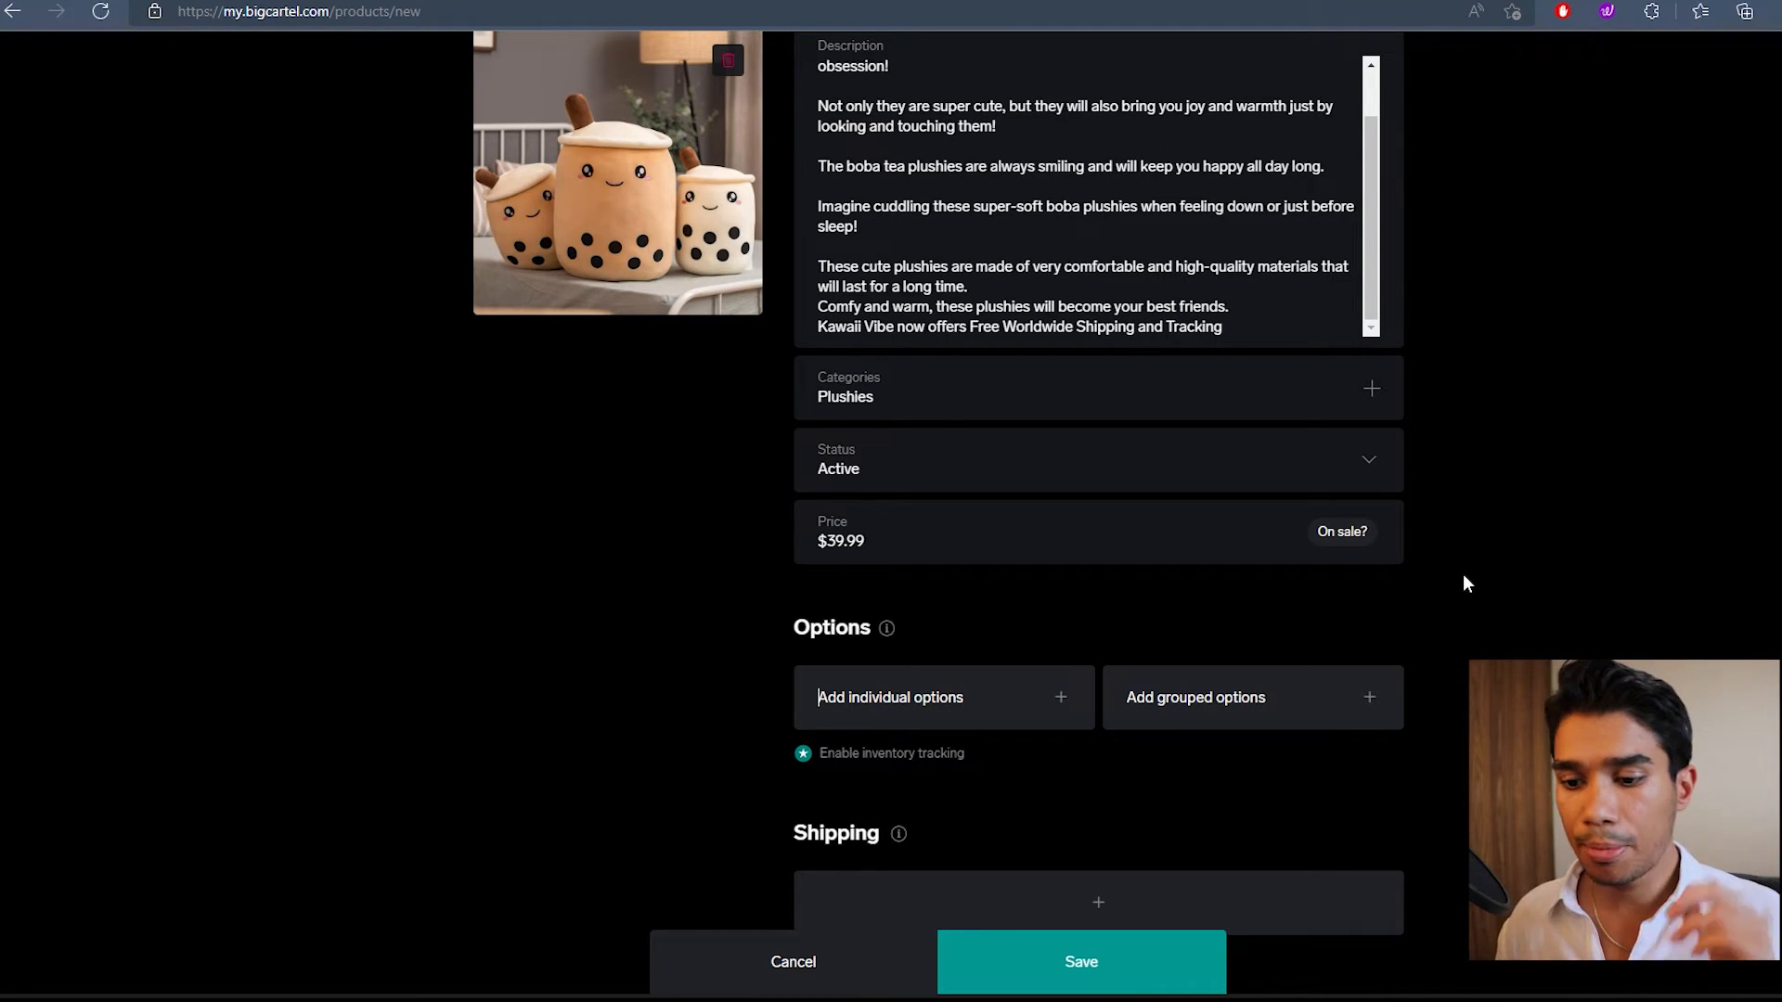
left_click(883, 716)
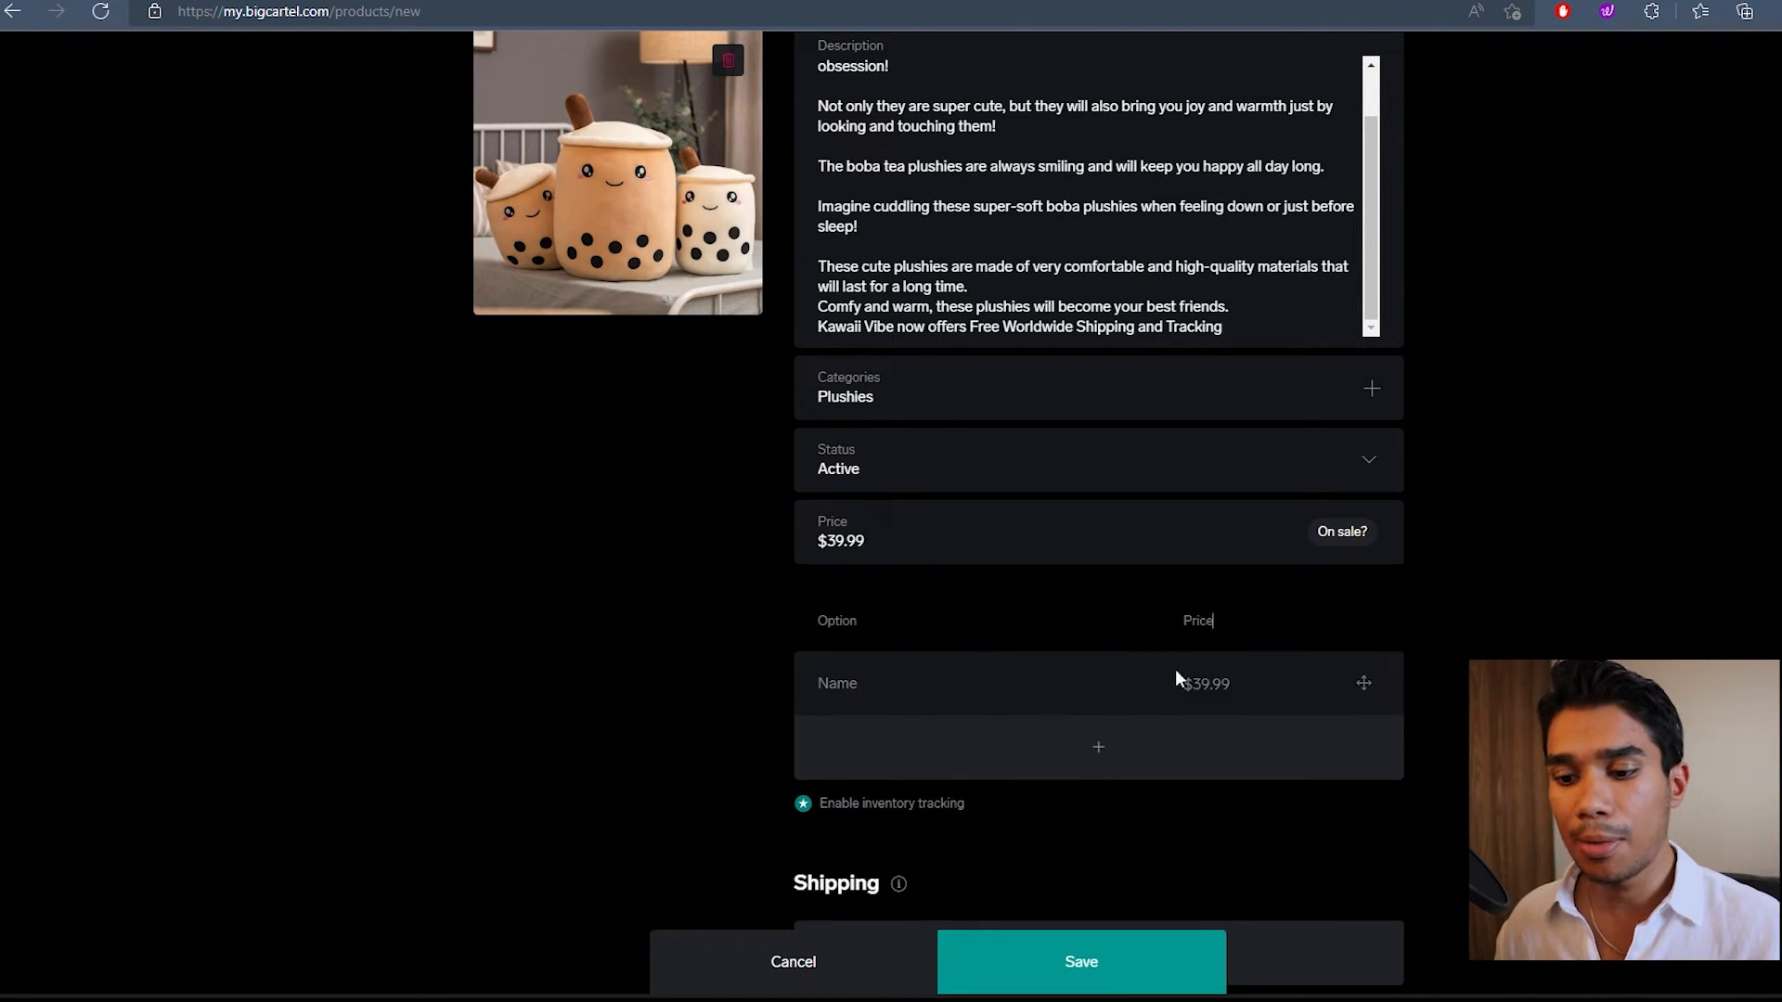
left_click(849, 698)
type("25cm")
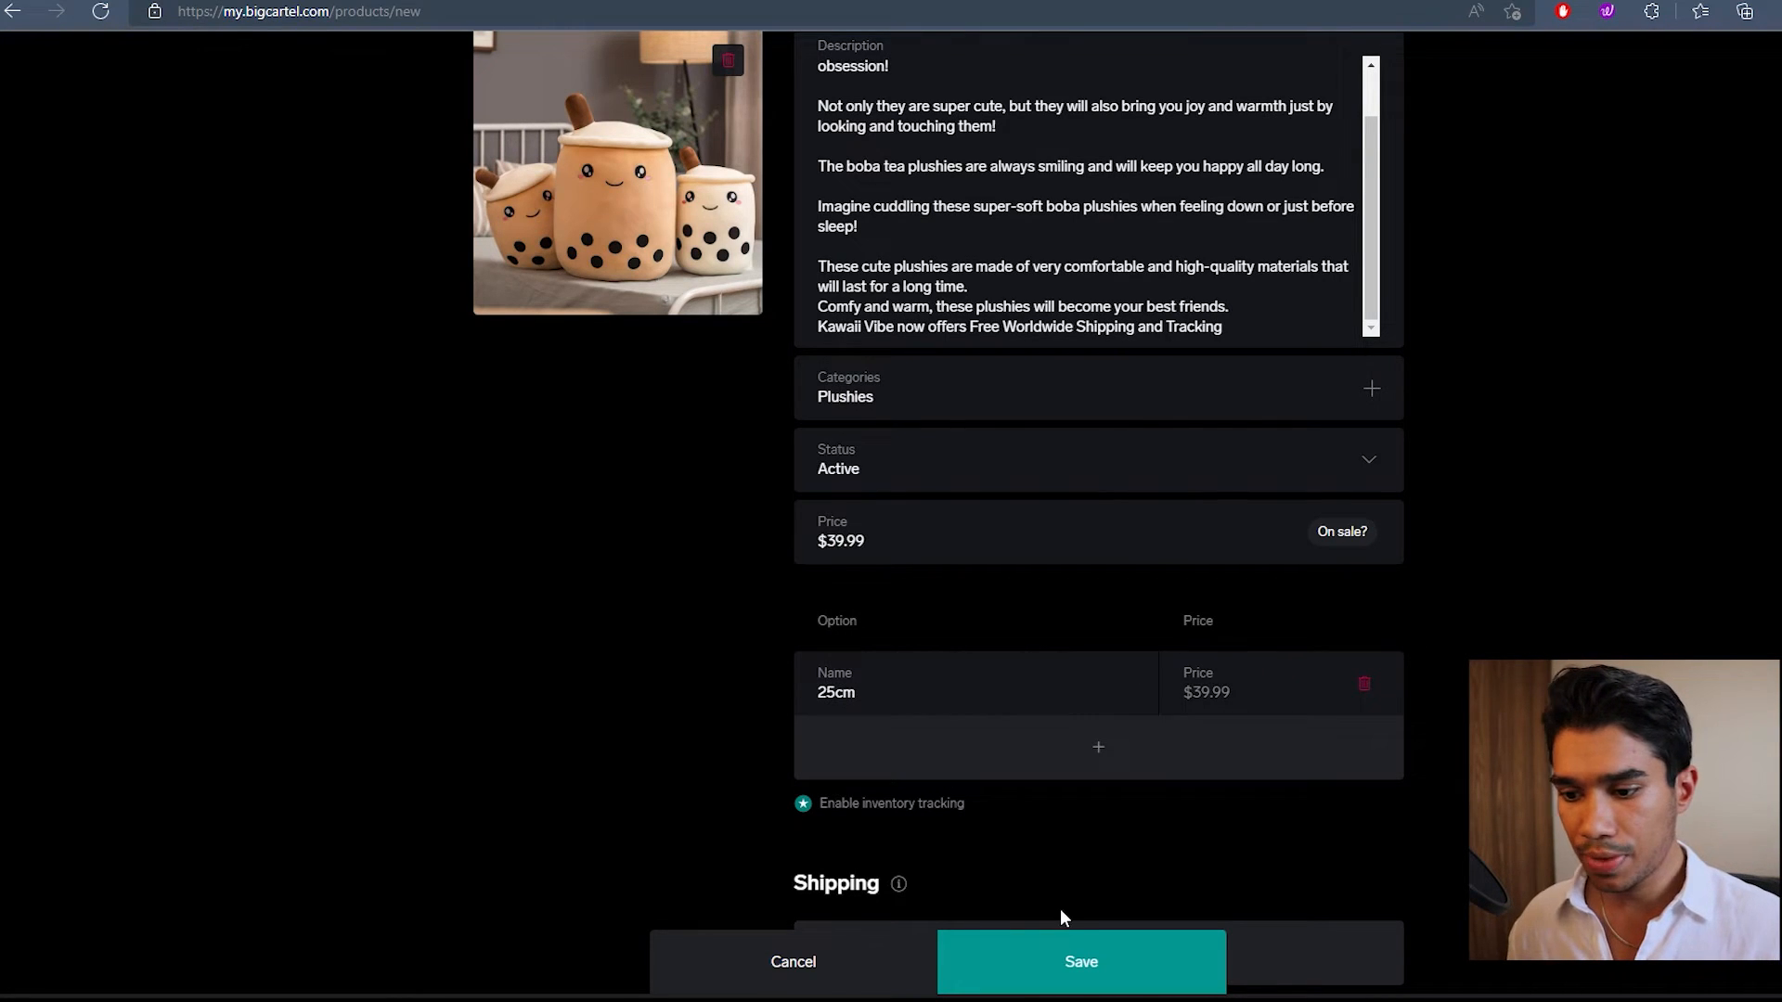
left_click(1102, 776)
left_click(943, 768)
type("39cm")
Step: Set the price of the 39cm option to $45.99, leaving the 25cm option at the product's default price
left_click(1203, 684)
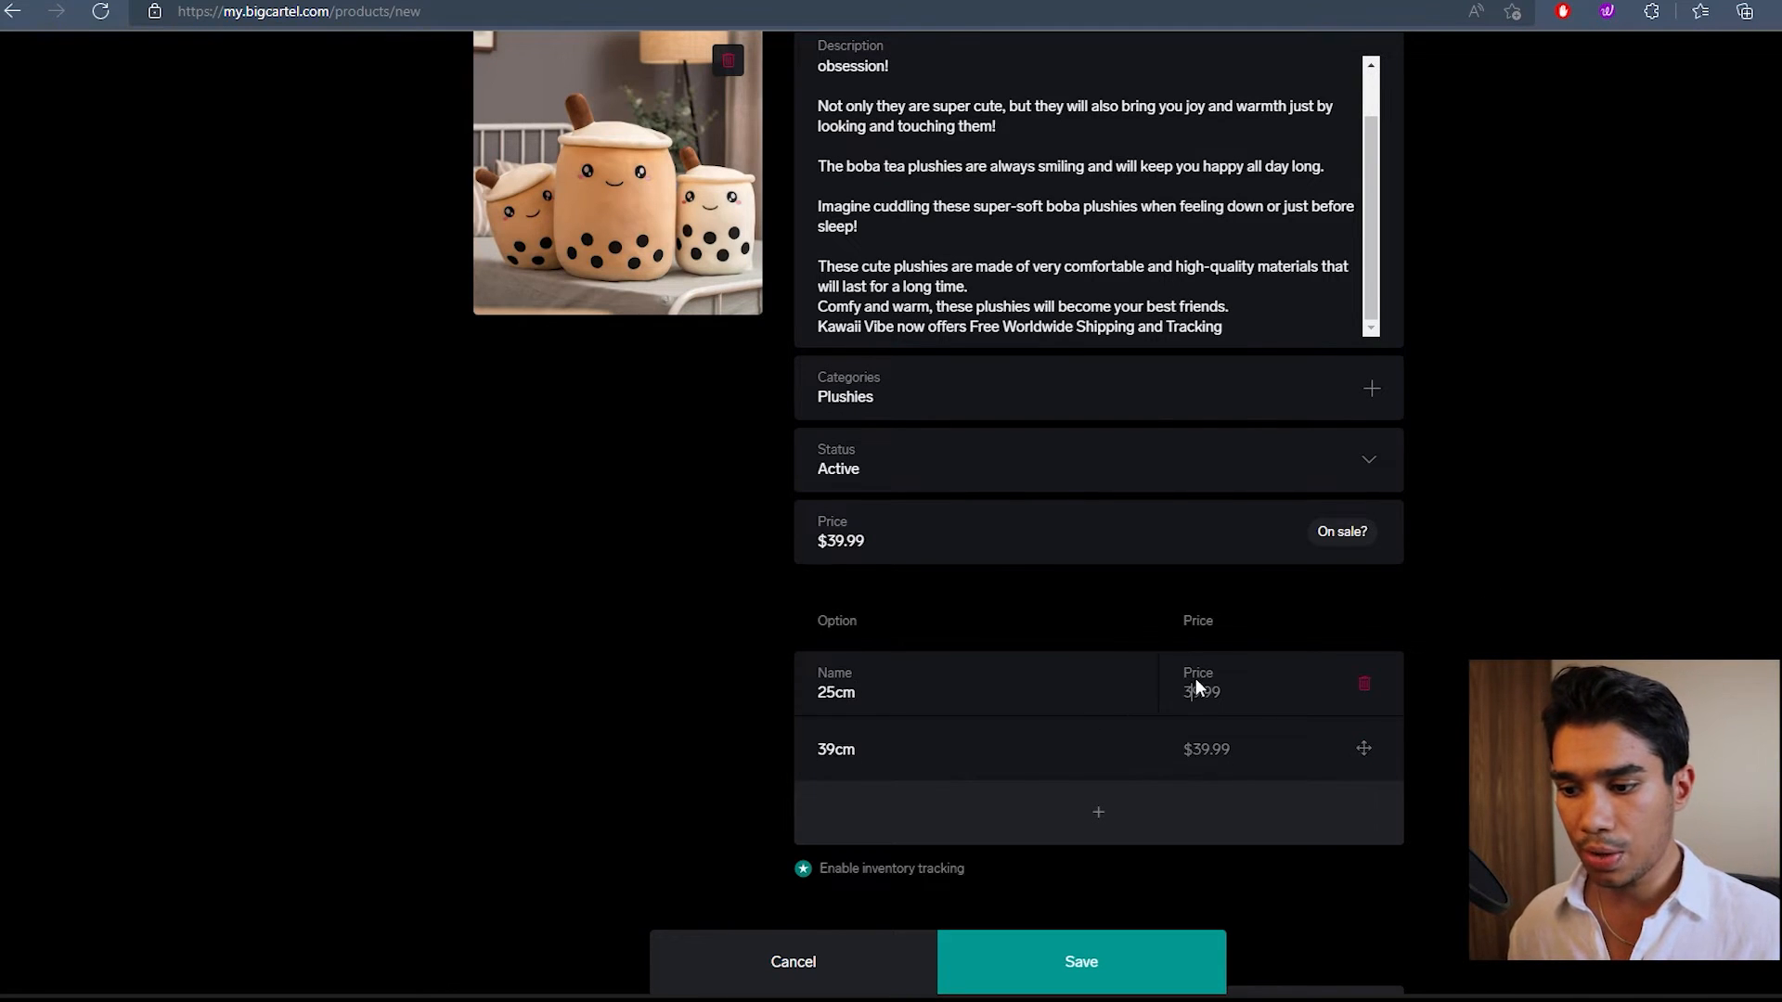
type("9.99")
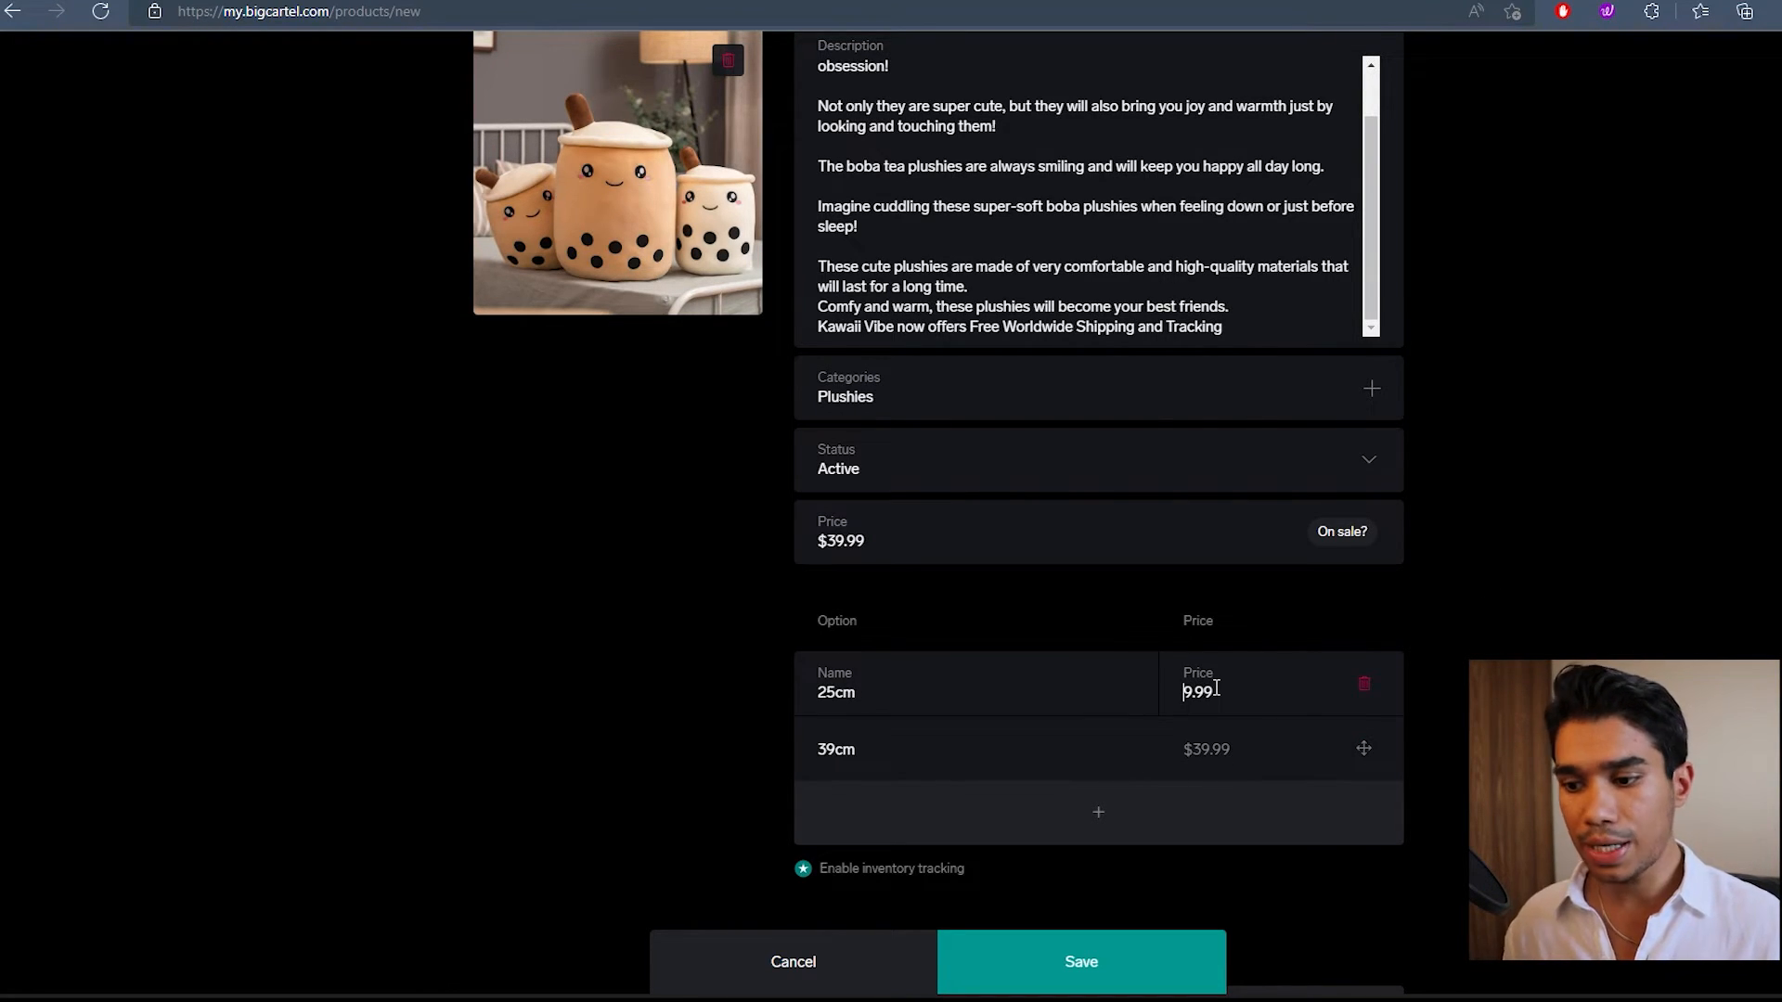
left_click(1209, 750)
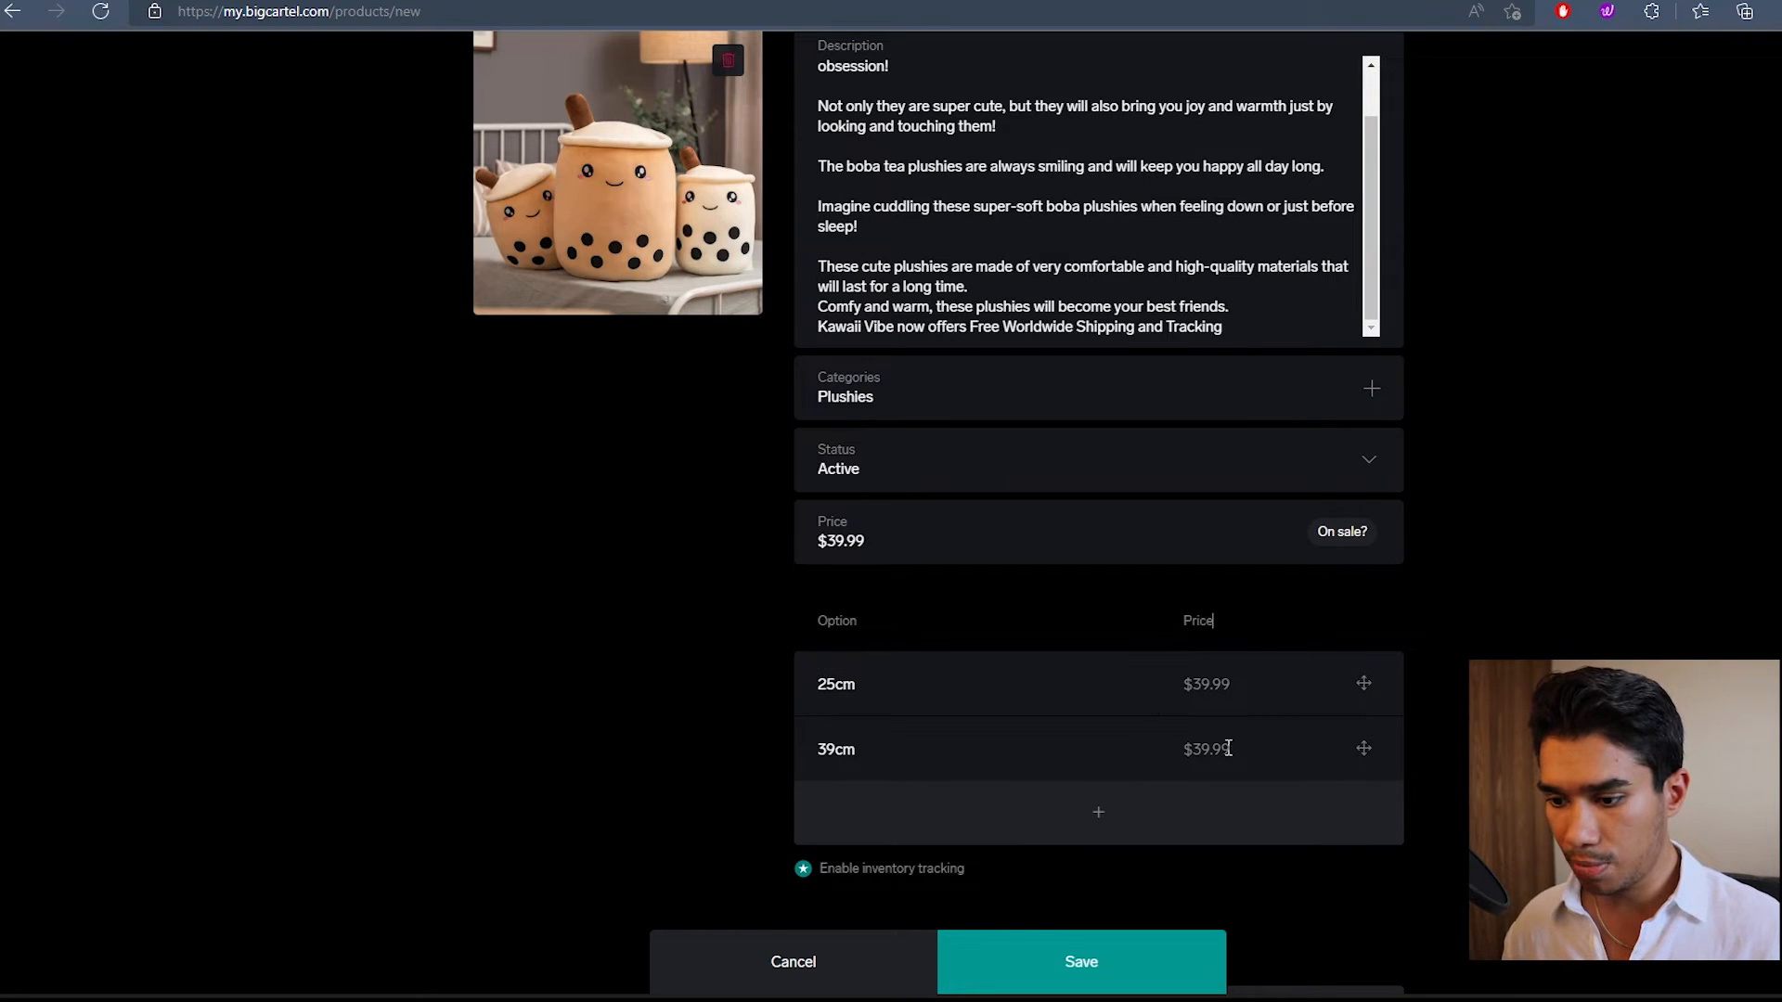
type(".9945")
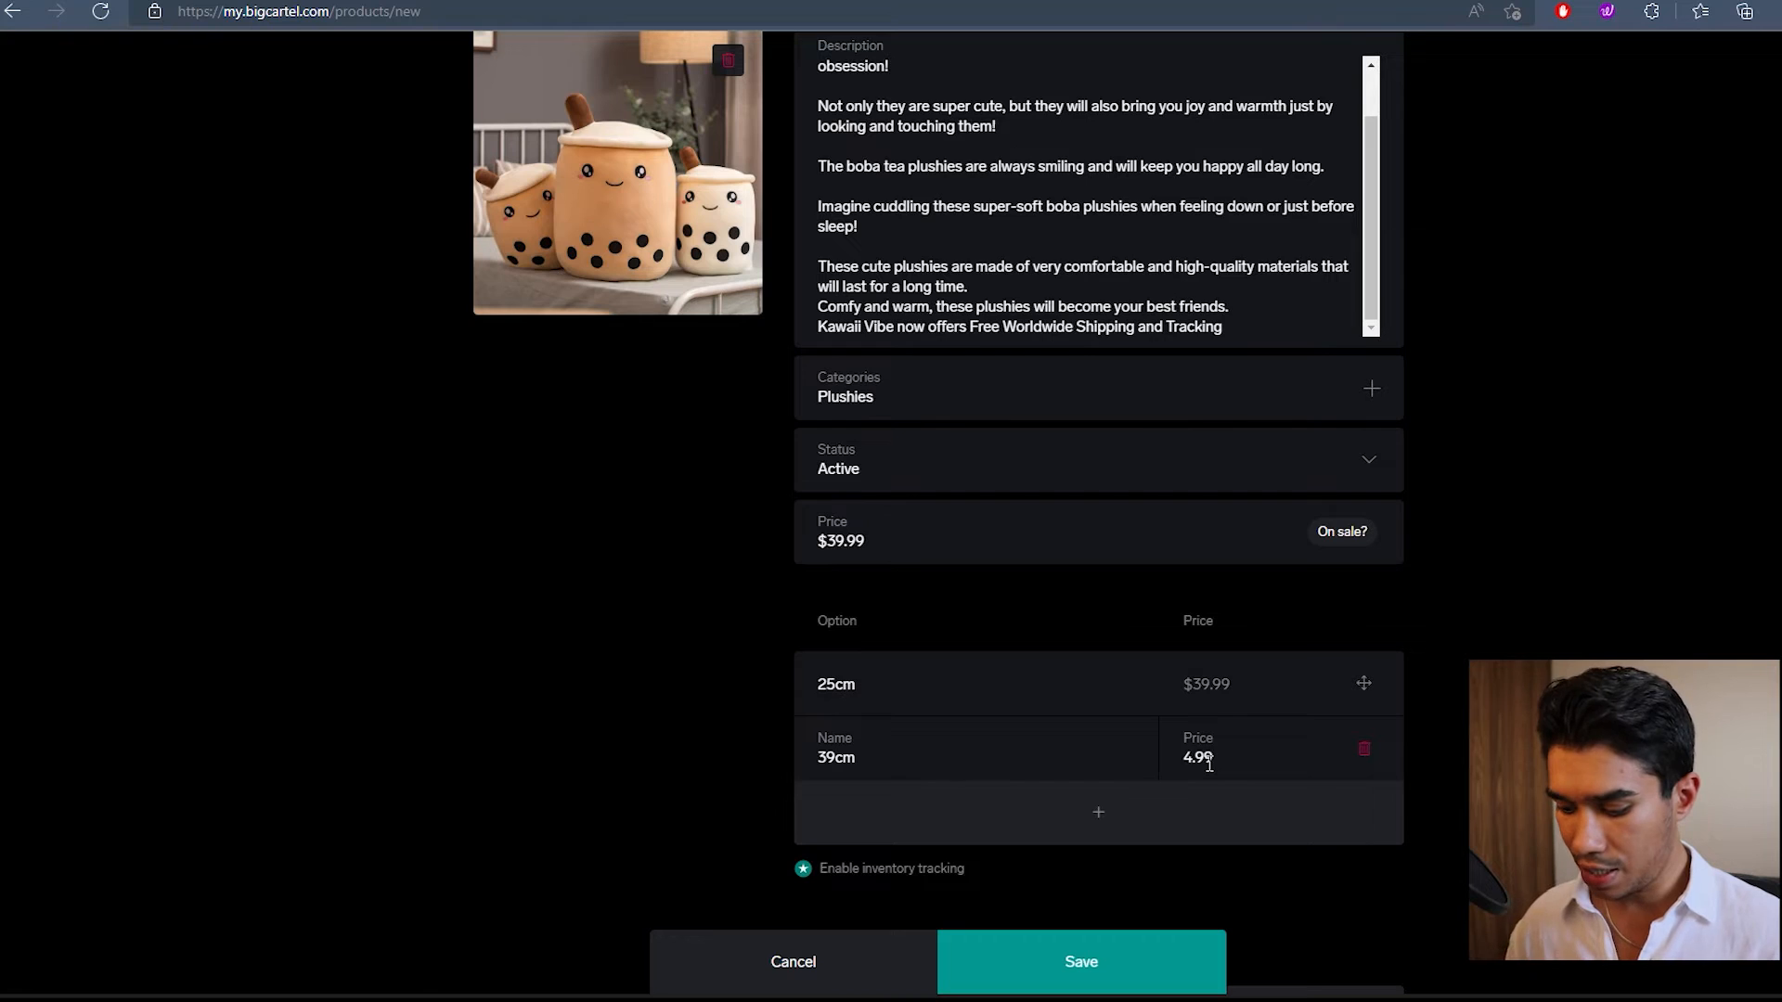
left_click(1692, 657)
scroll(1559, 642, "down", 2)
scroll(1560, 641, "up", 2)
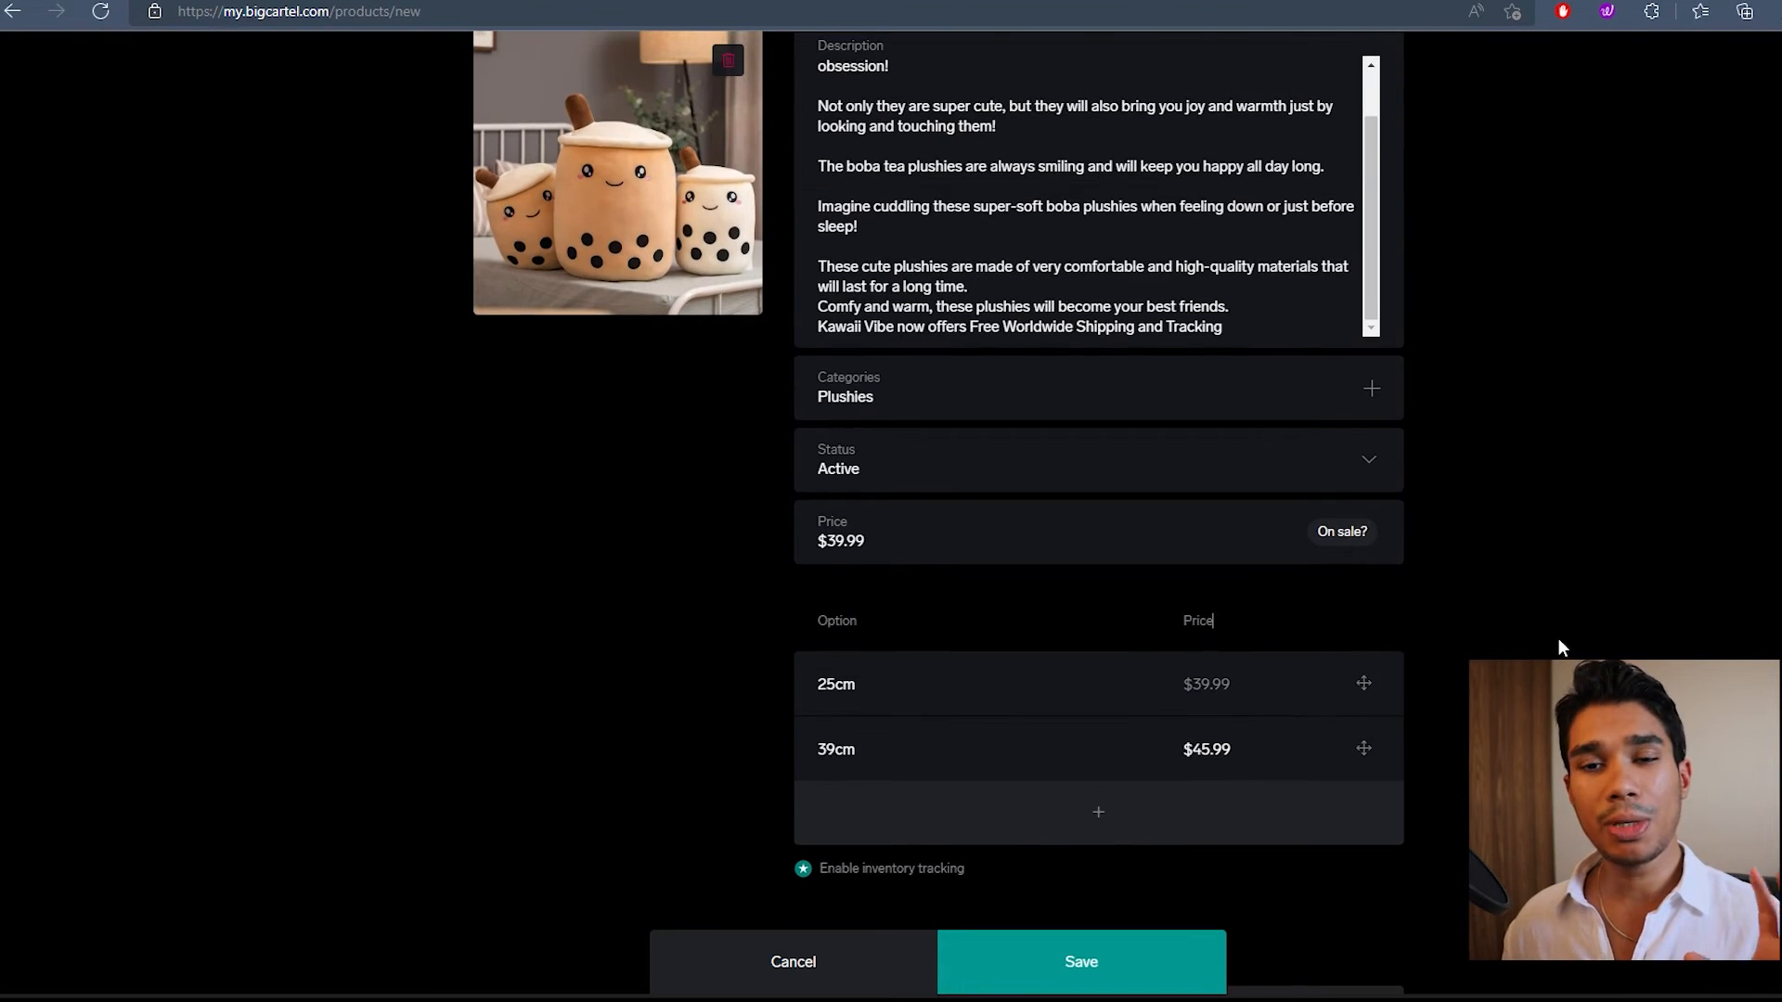
scroll(1558, 640, "up", 2)
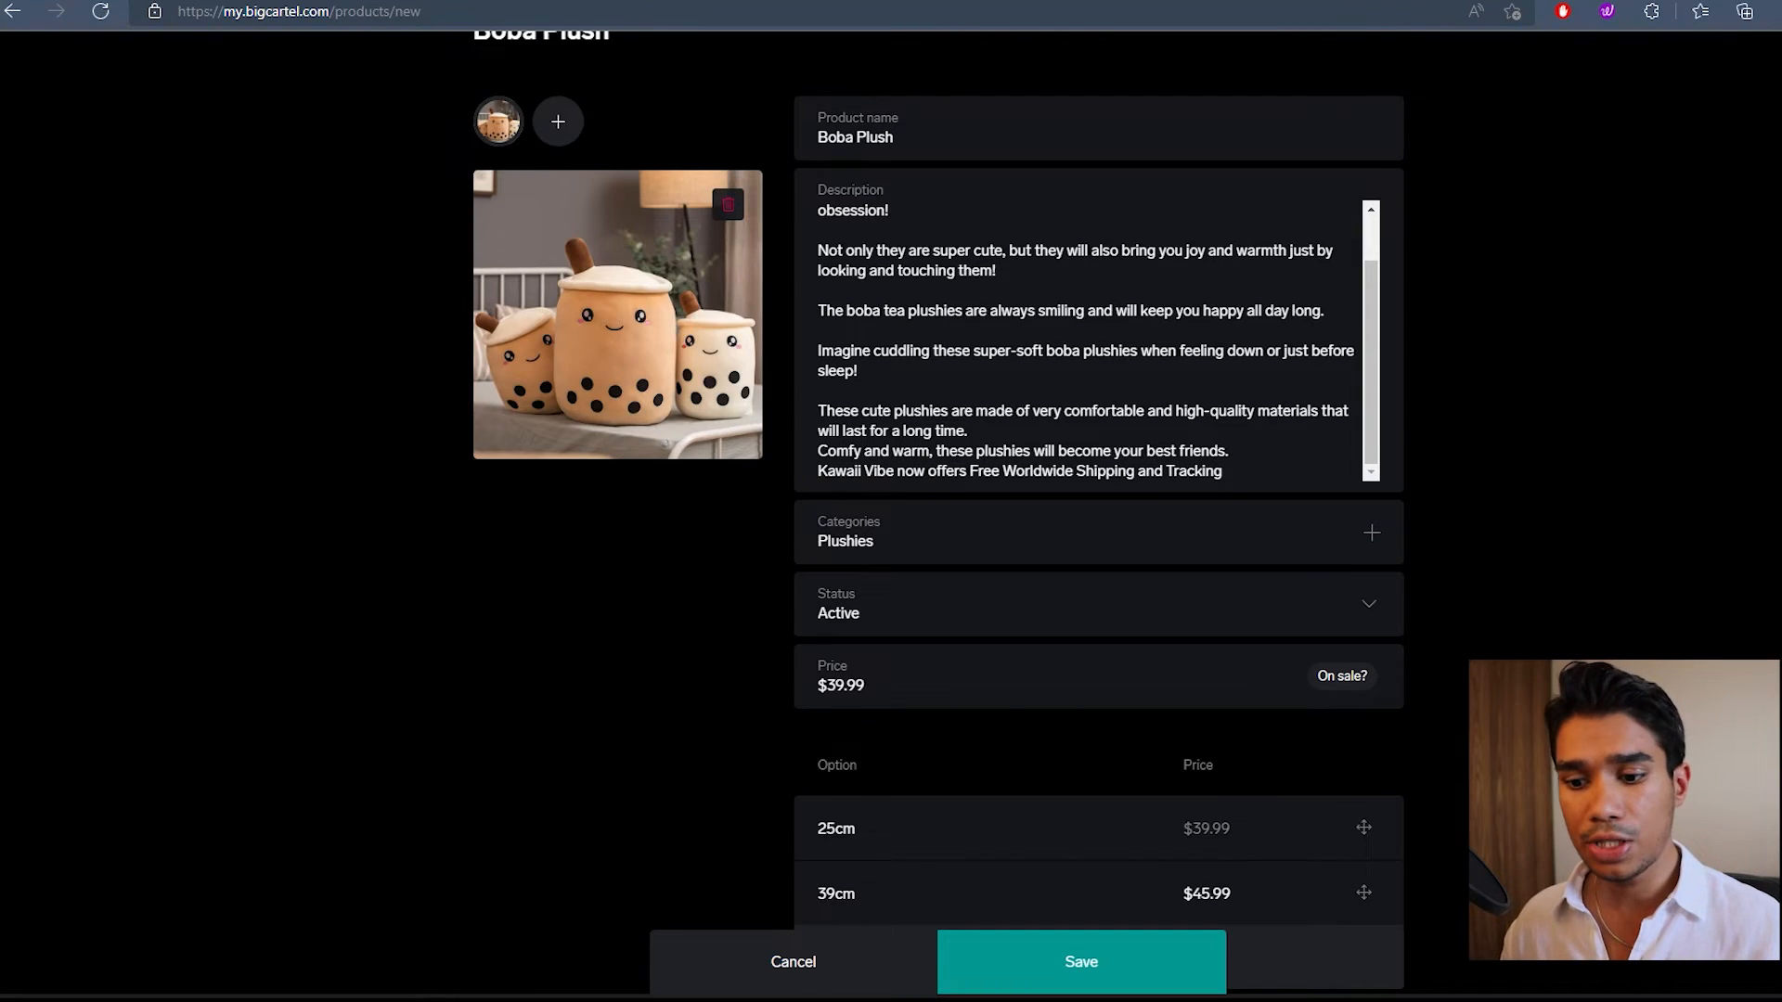
scroll(1749, 527, "down", 2)
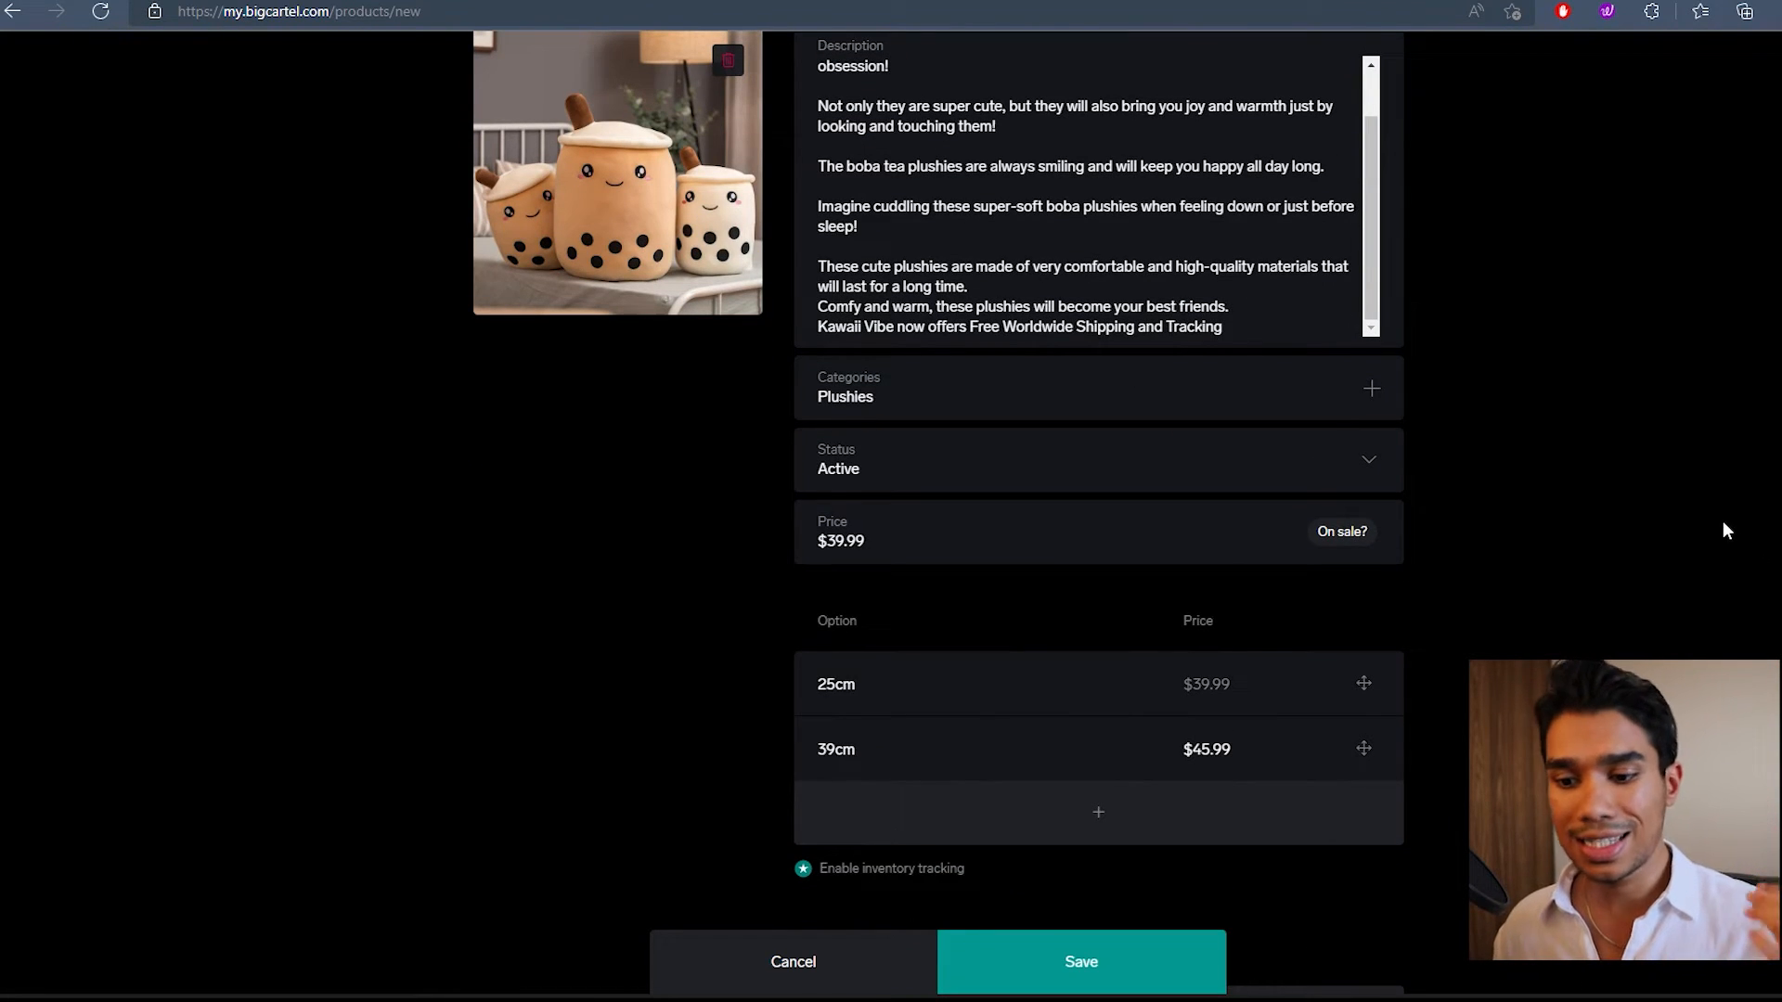
Step: Switch the Boba Plush's on-sale marking on and back off
scroll(1156, 767, "down", 2)
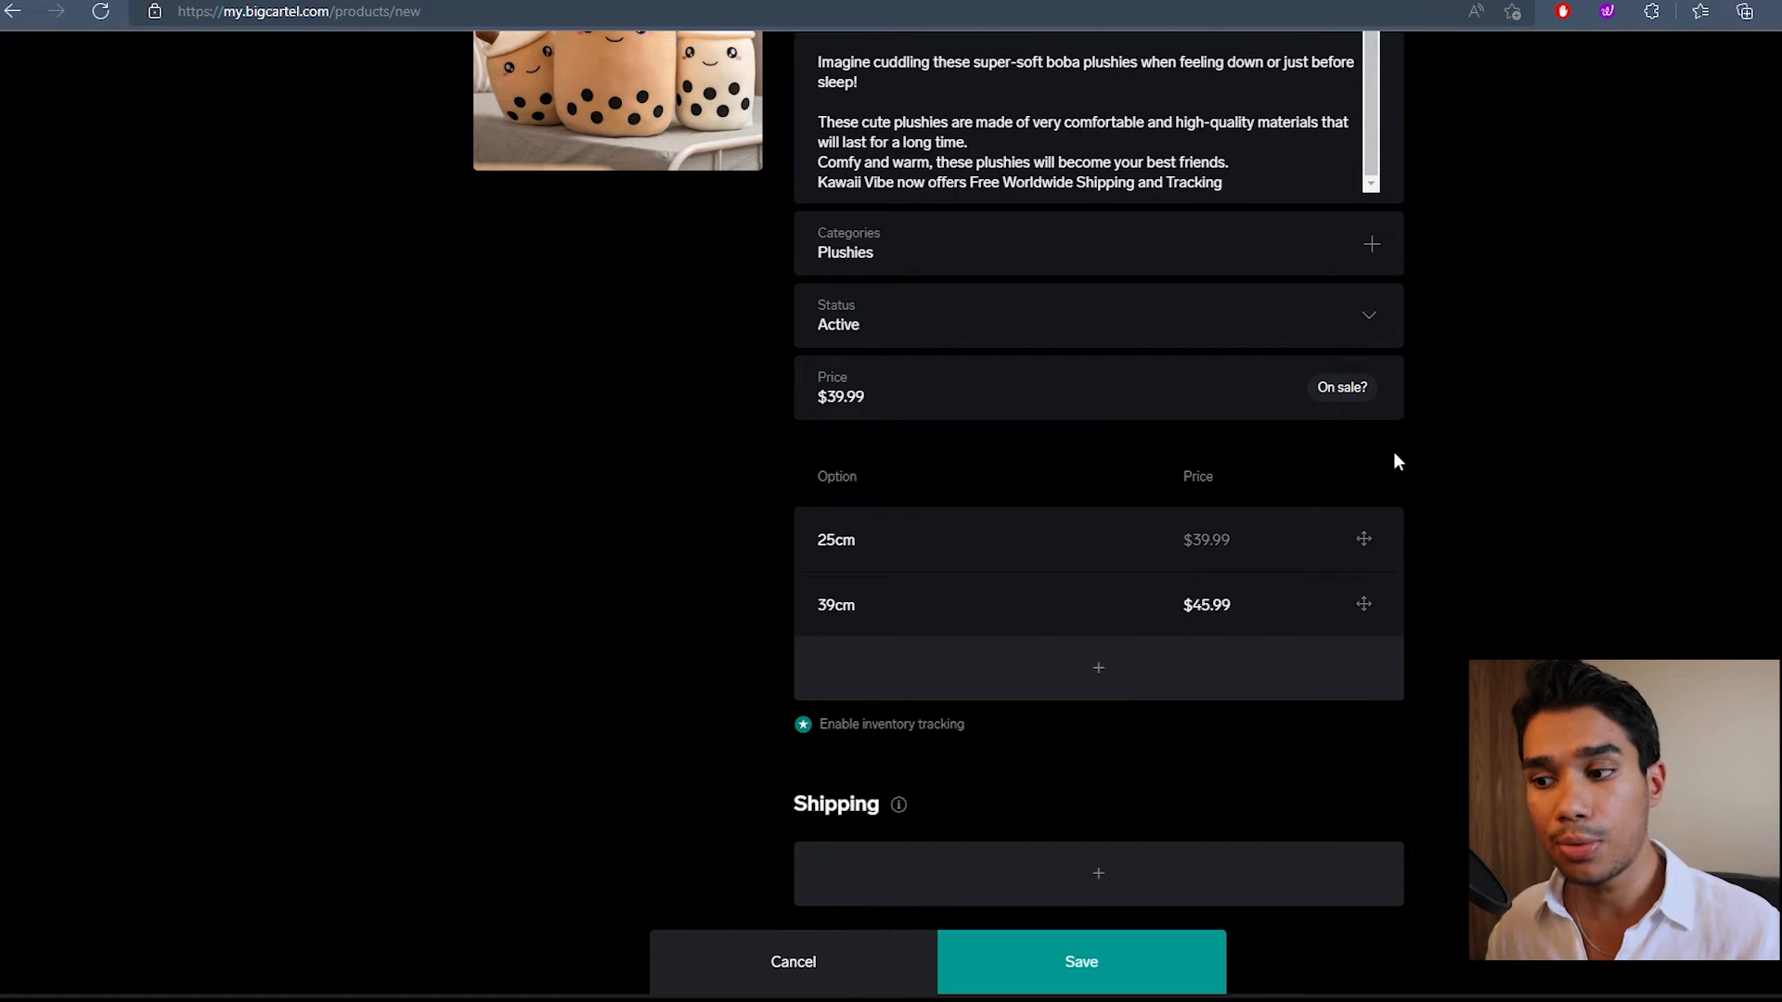
left_click(1338, 389)
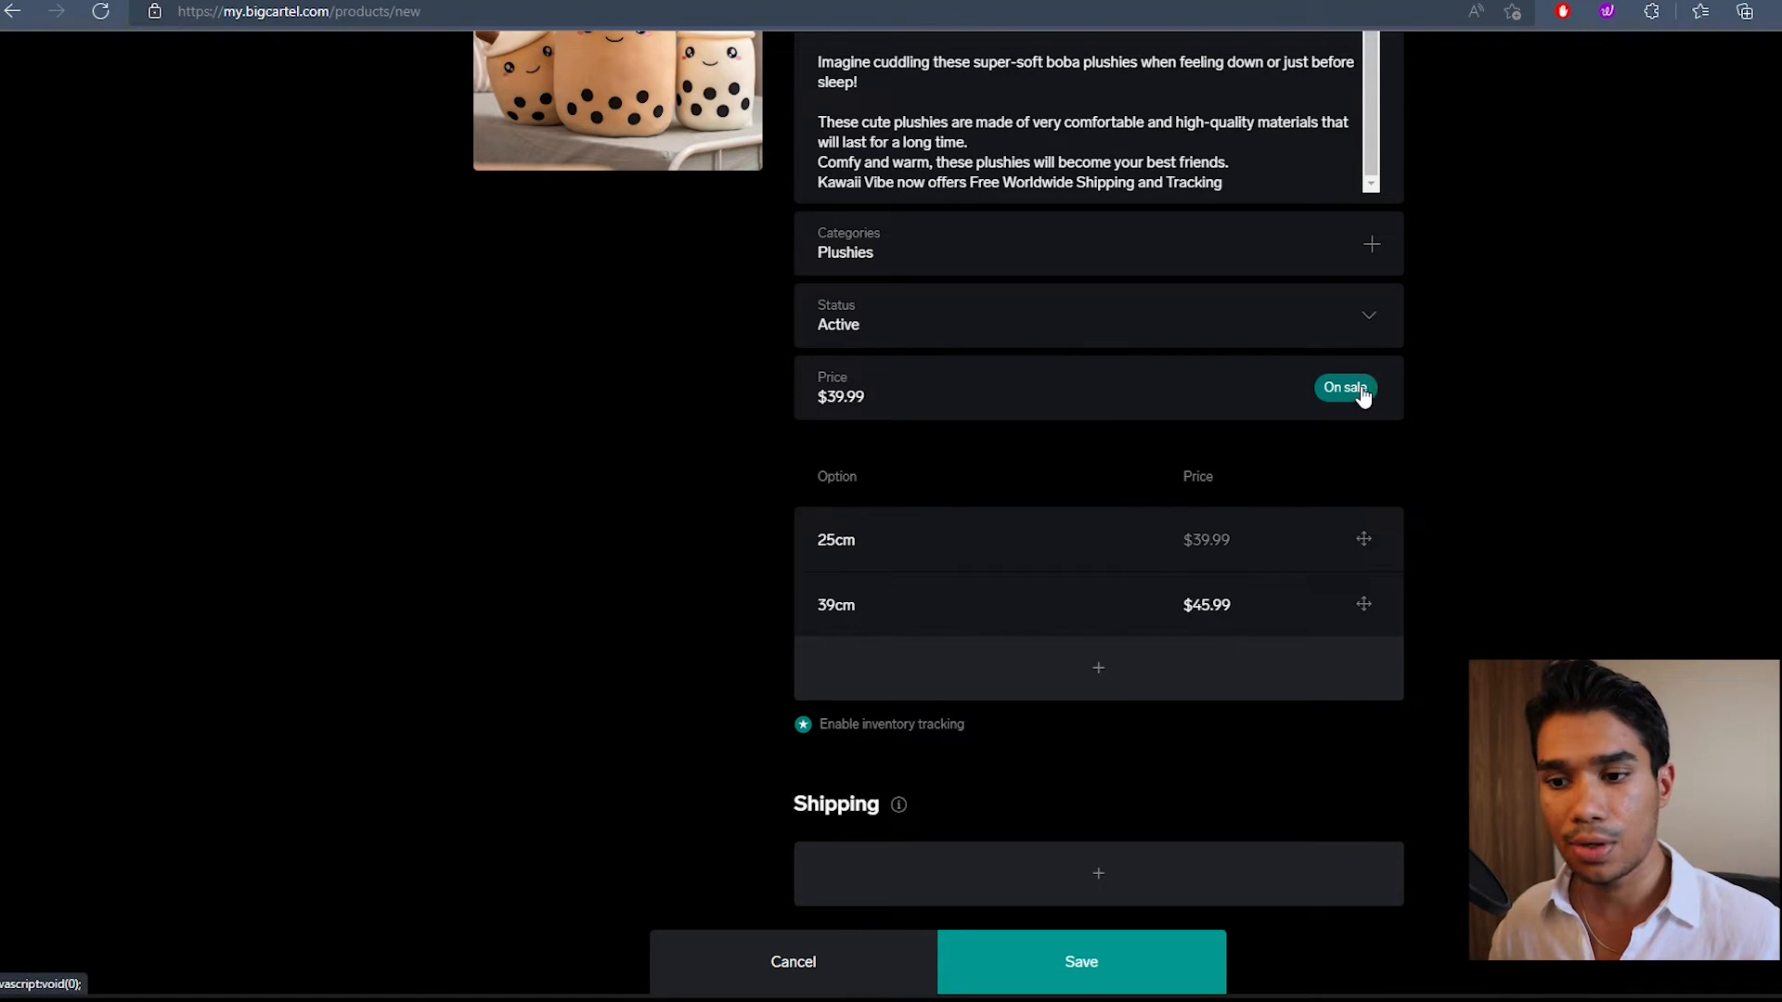
left_click(1361, 392)
Step: Add two shipping destination rows to the product and set the first one's country to United States
scroll(1536, 451, "down", 3)
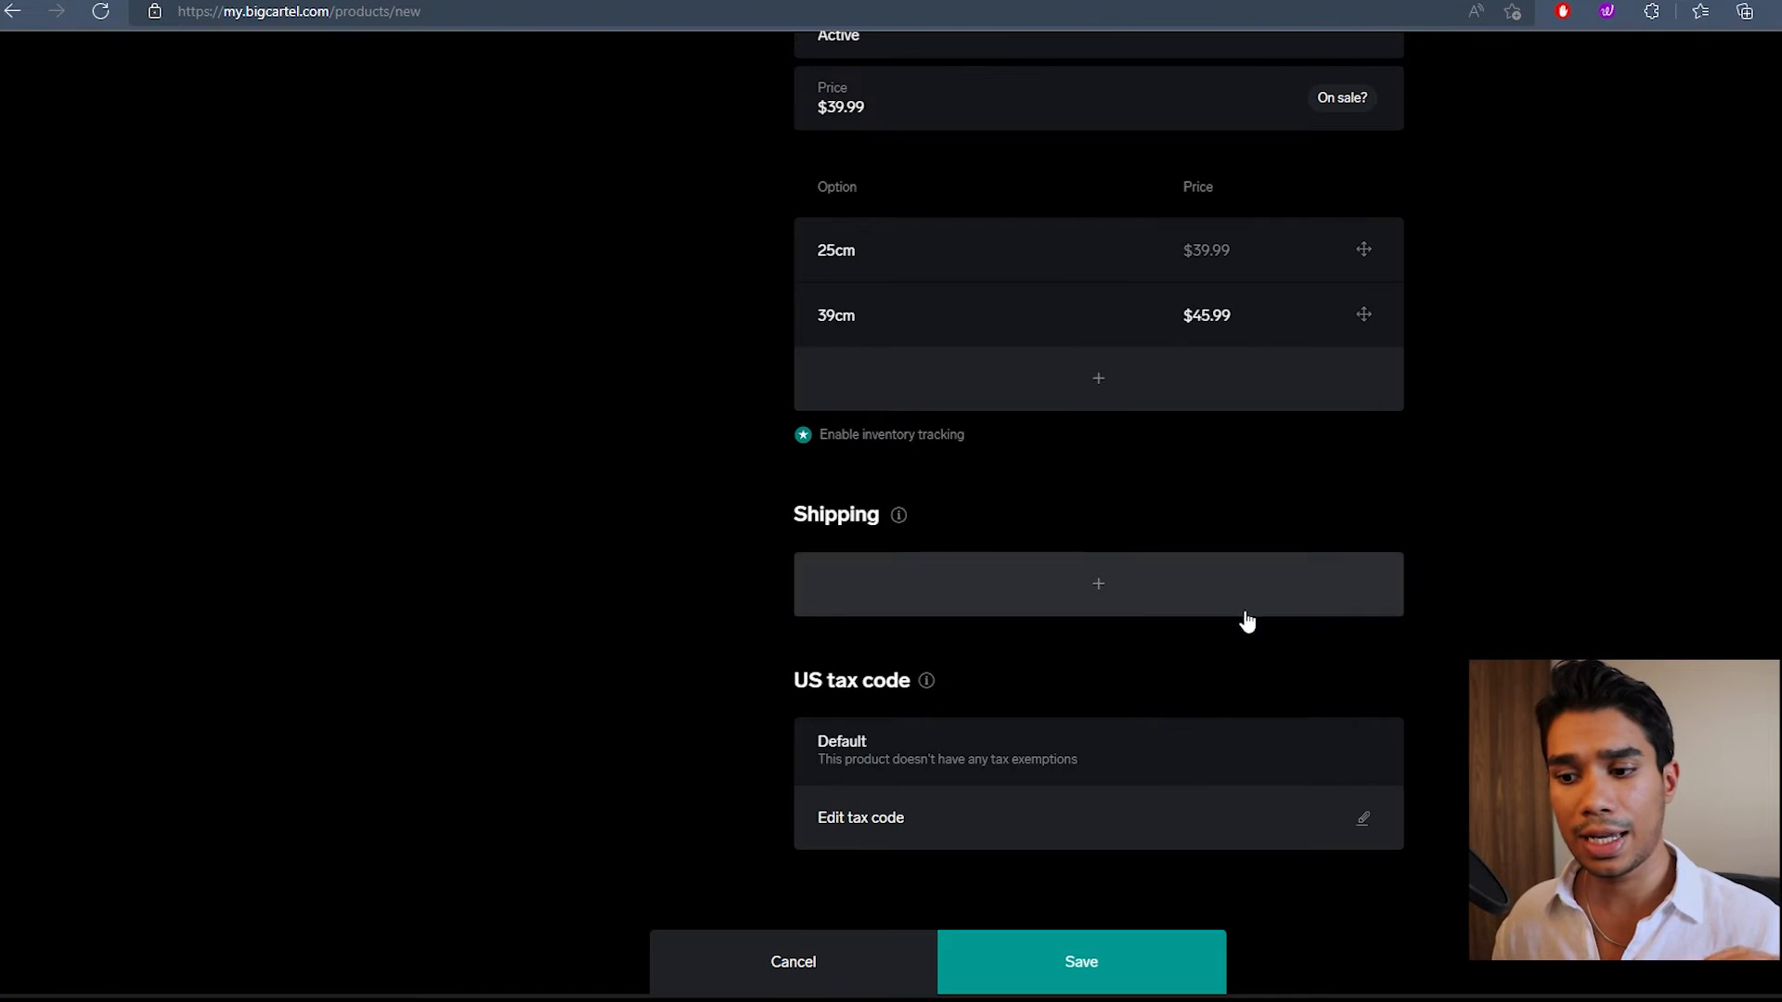
left_click(1153, 604)
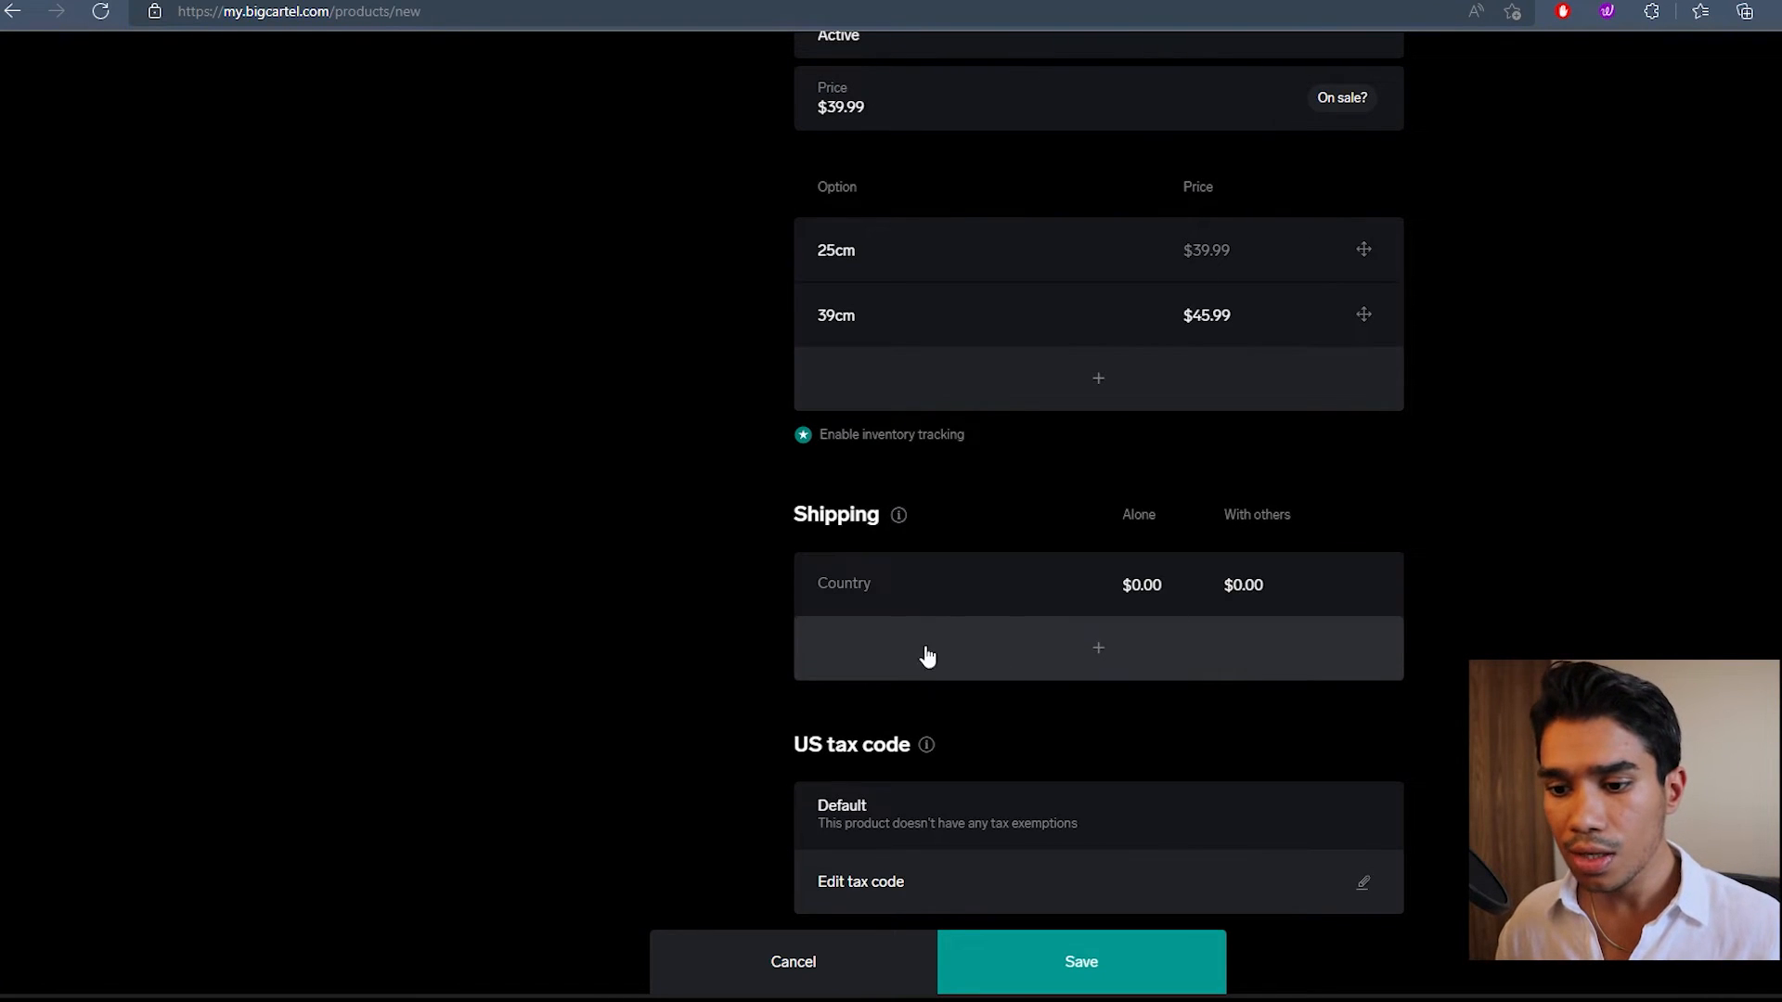
left_click(1106, 648)
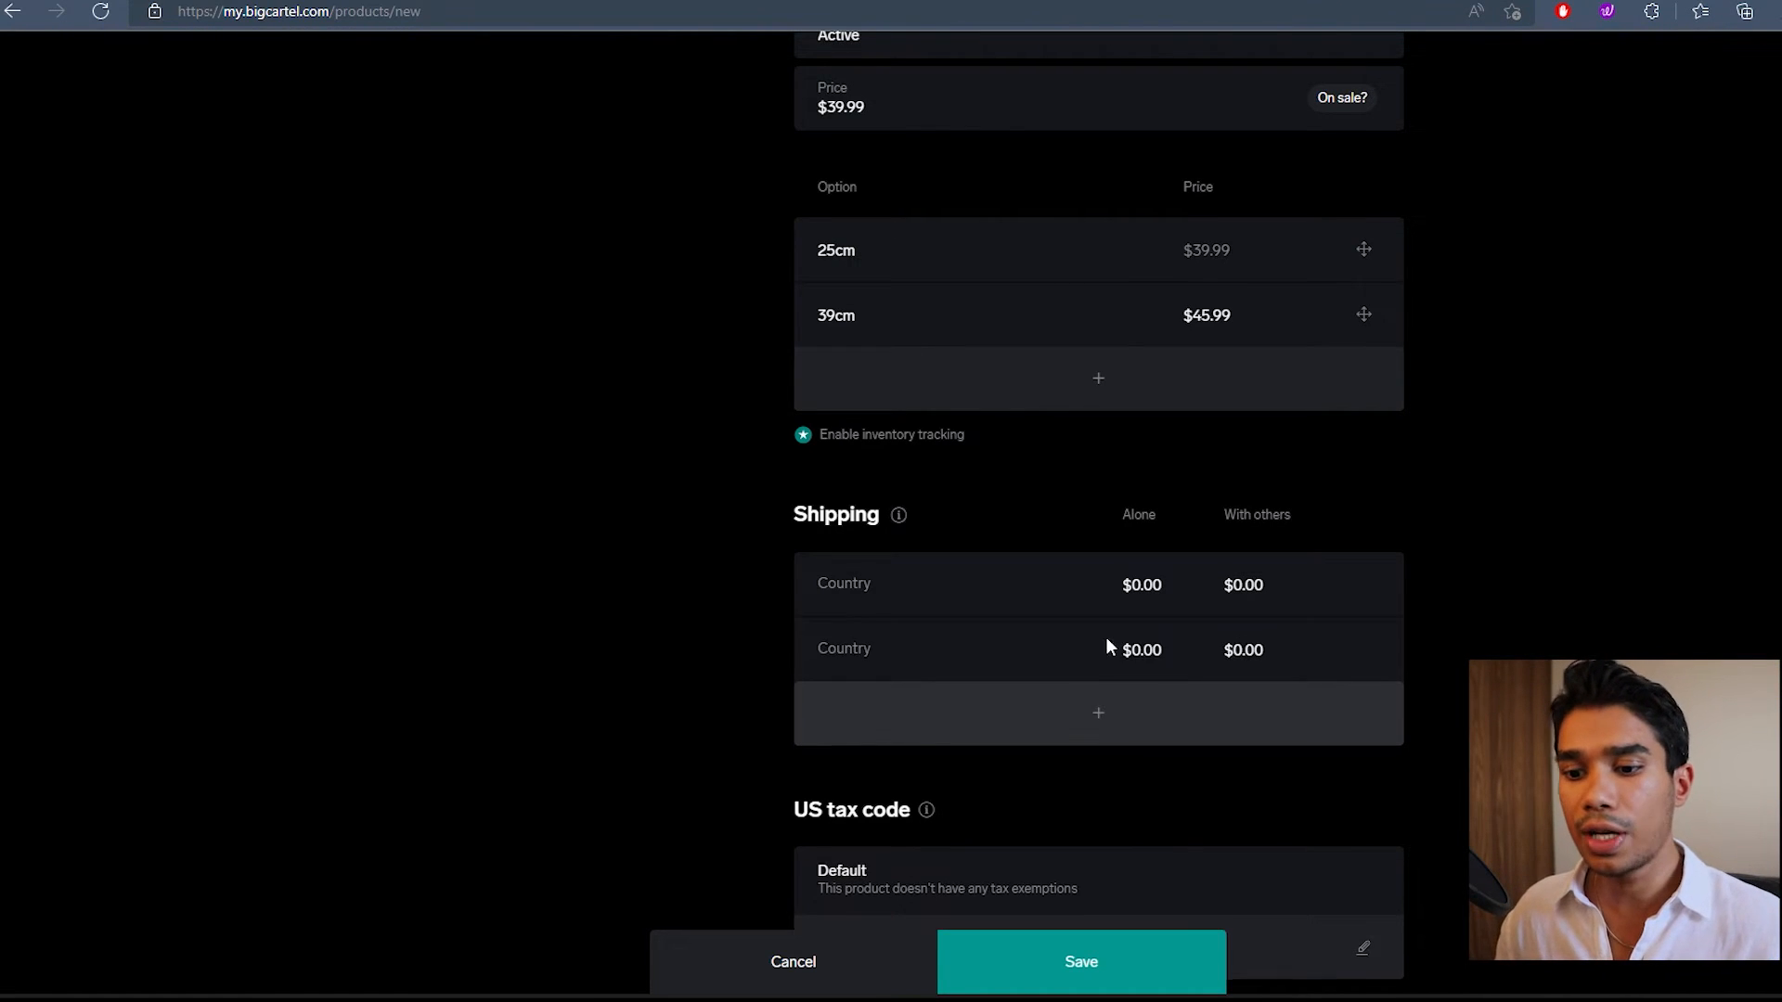
left_click(914, 653)
left_click(754, 585)
left_click(883, 585)
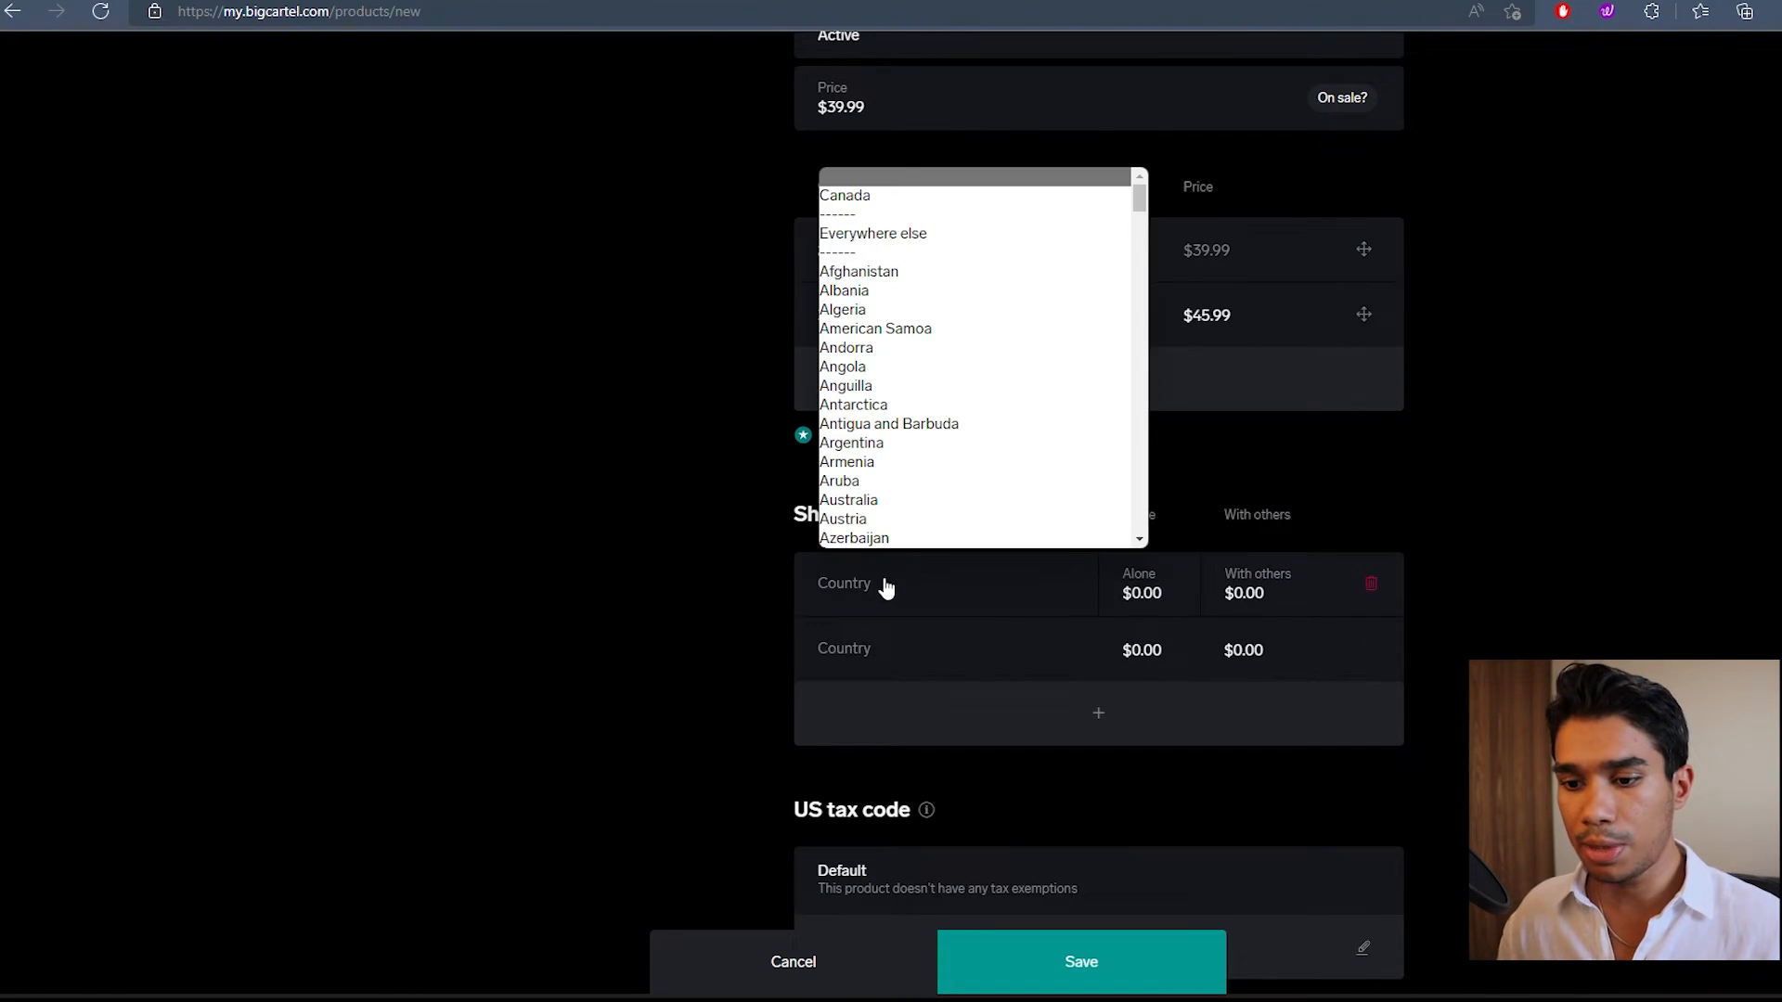
type("un")
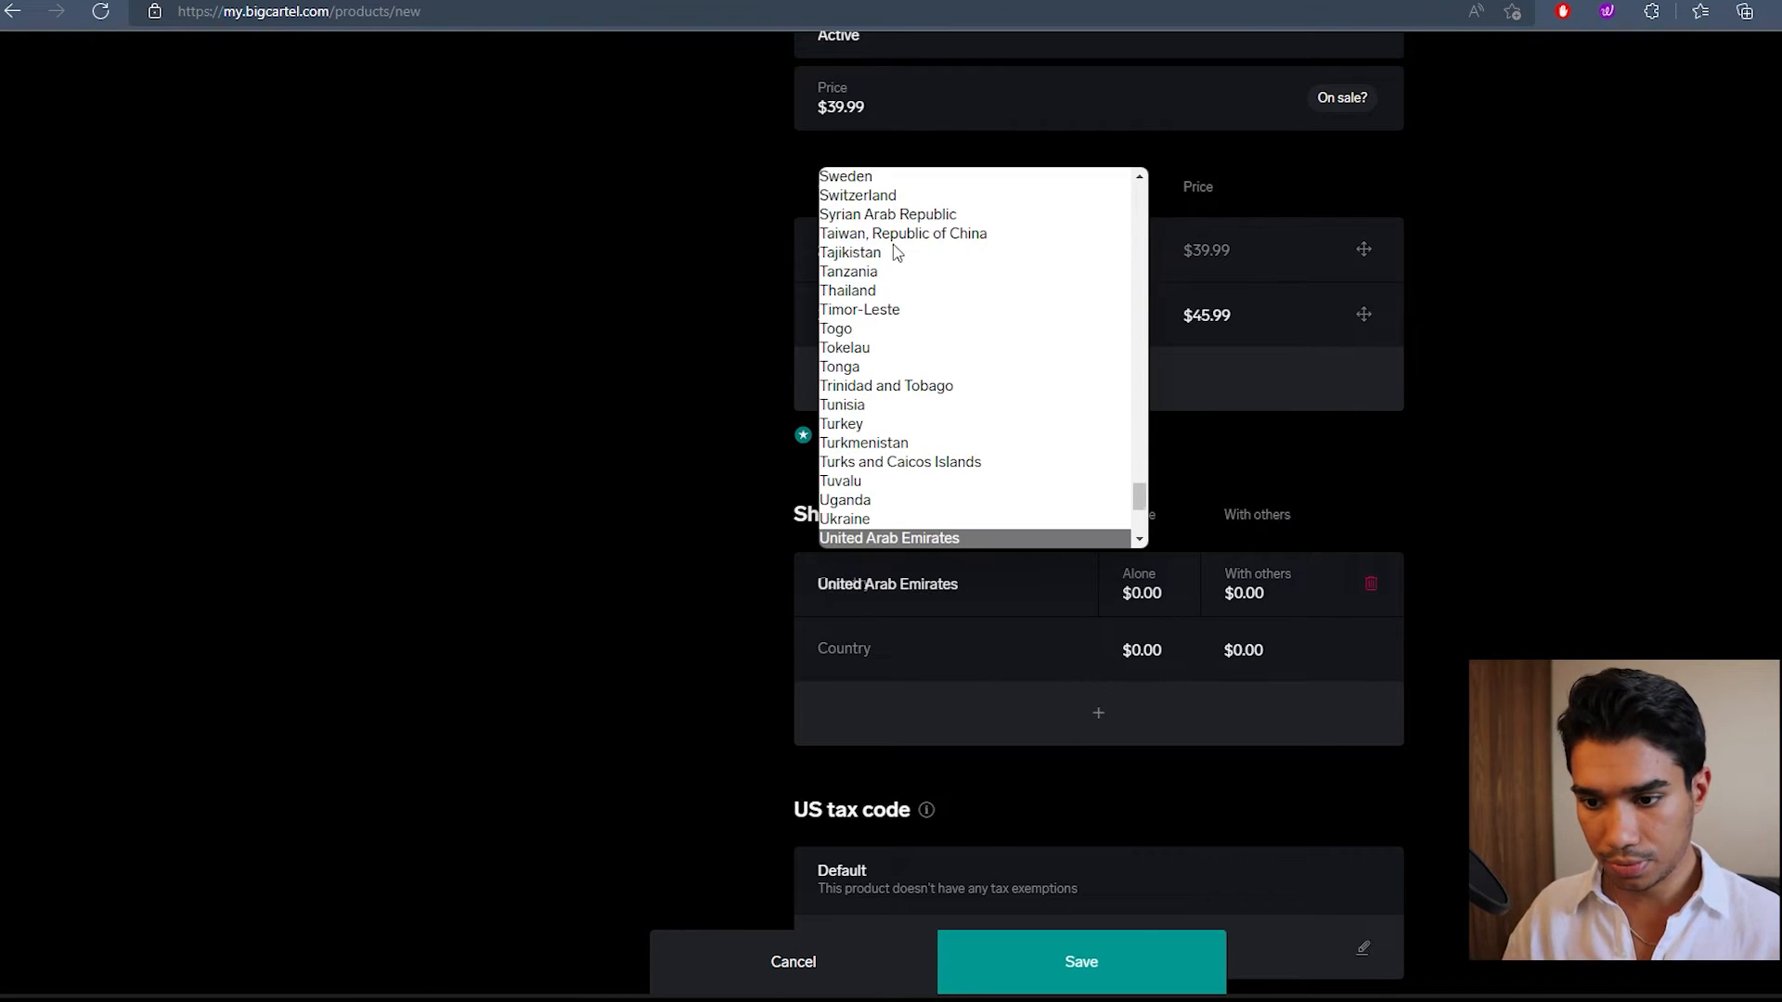
scroll(928, 417, "down", 1)
left_click(978, 518)
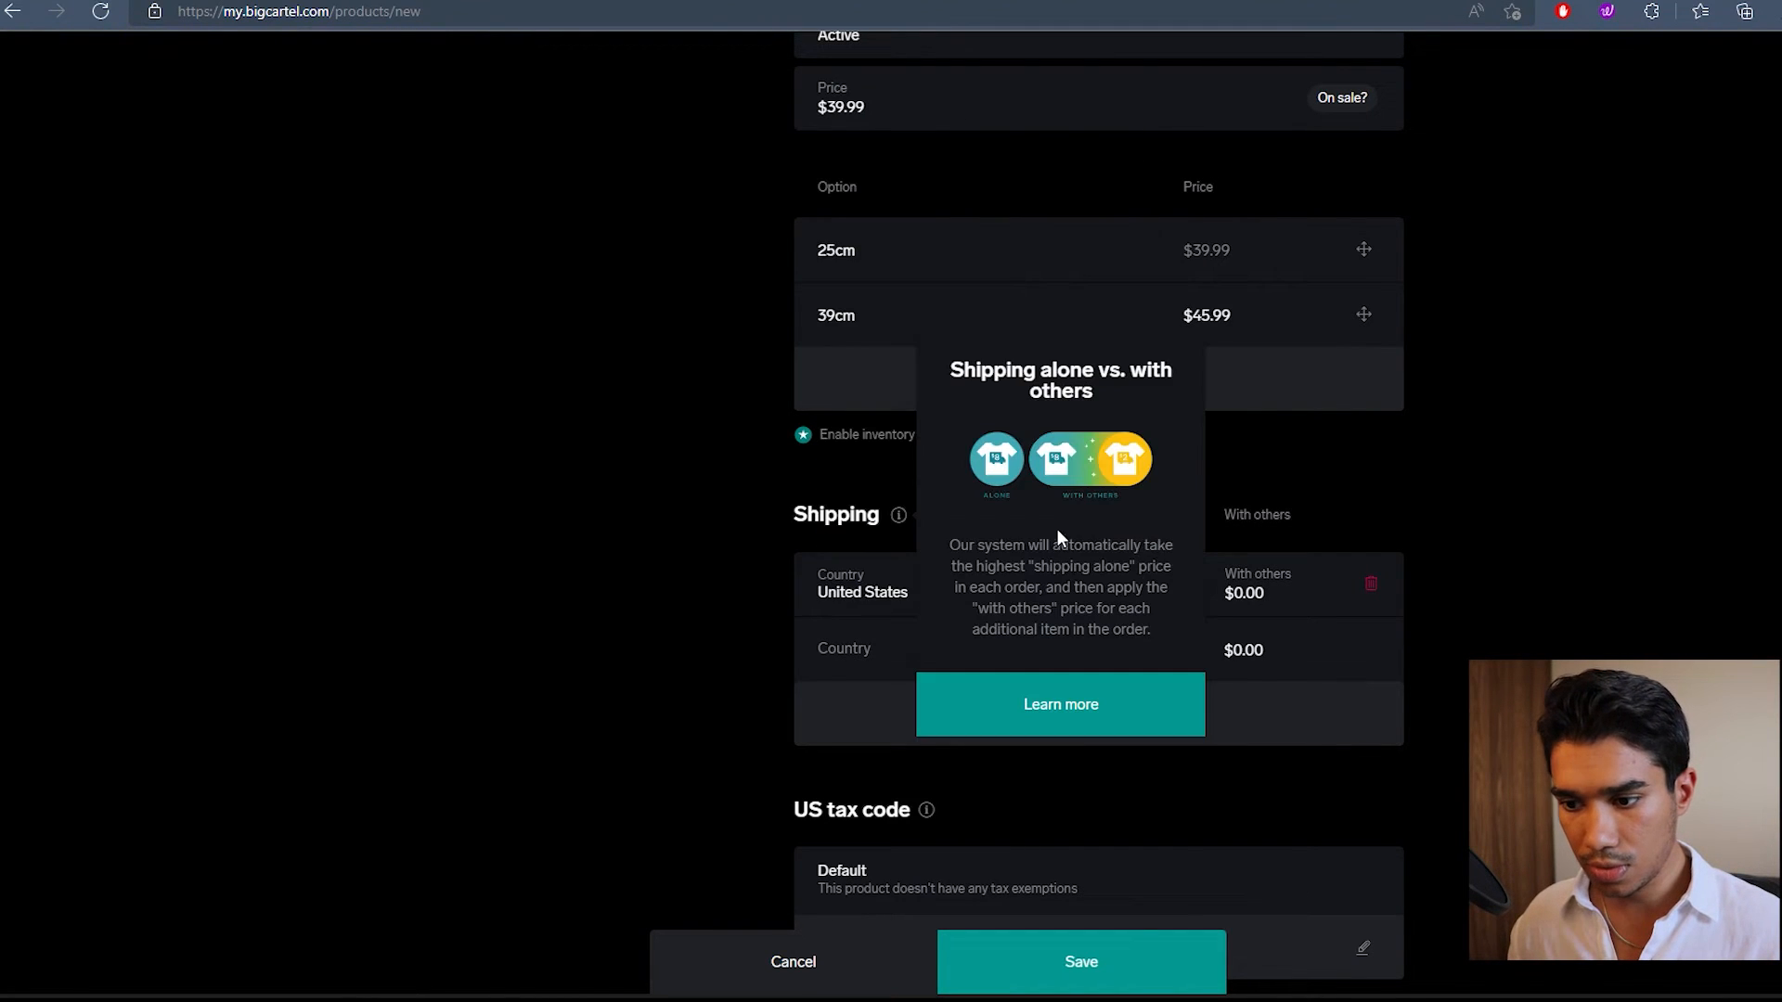
Step: Set the United States shipping-alone rate to $5.99, leaving the with-others rate at $0.00
left_click(1141, 592)
key("BackSpace")
key("BackSpace")
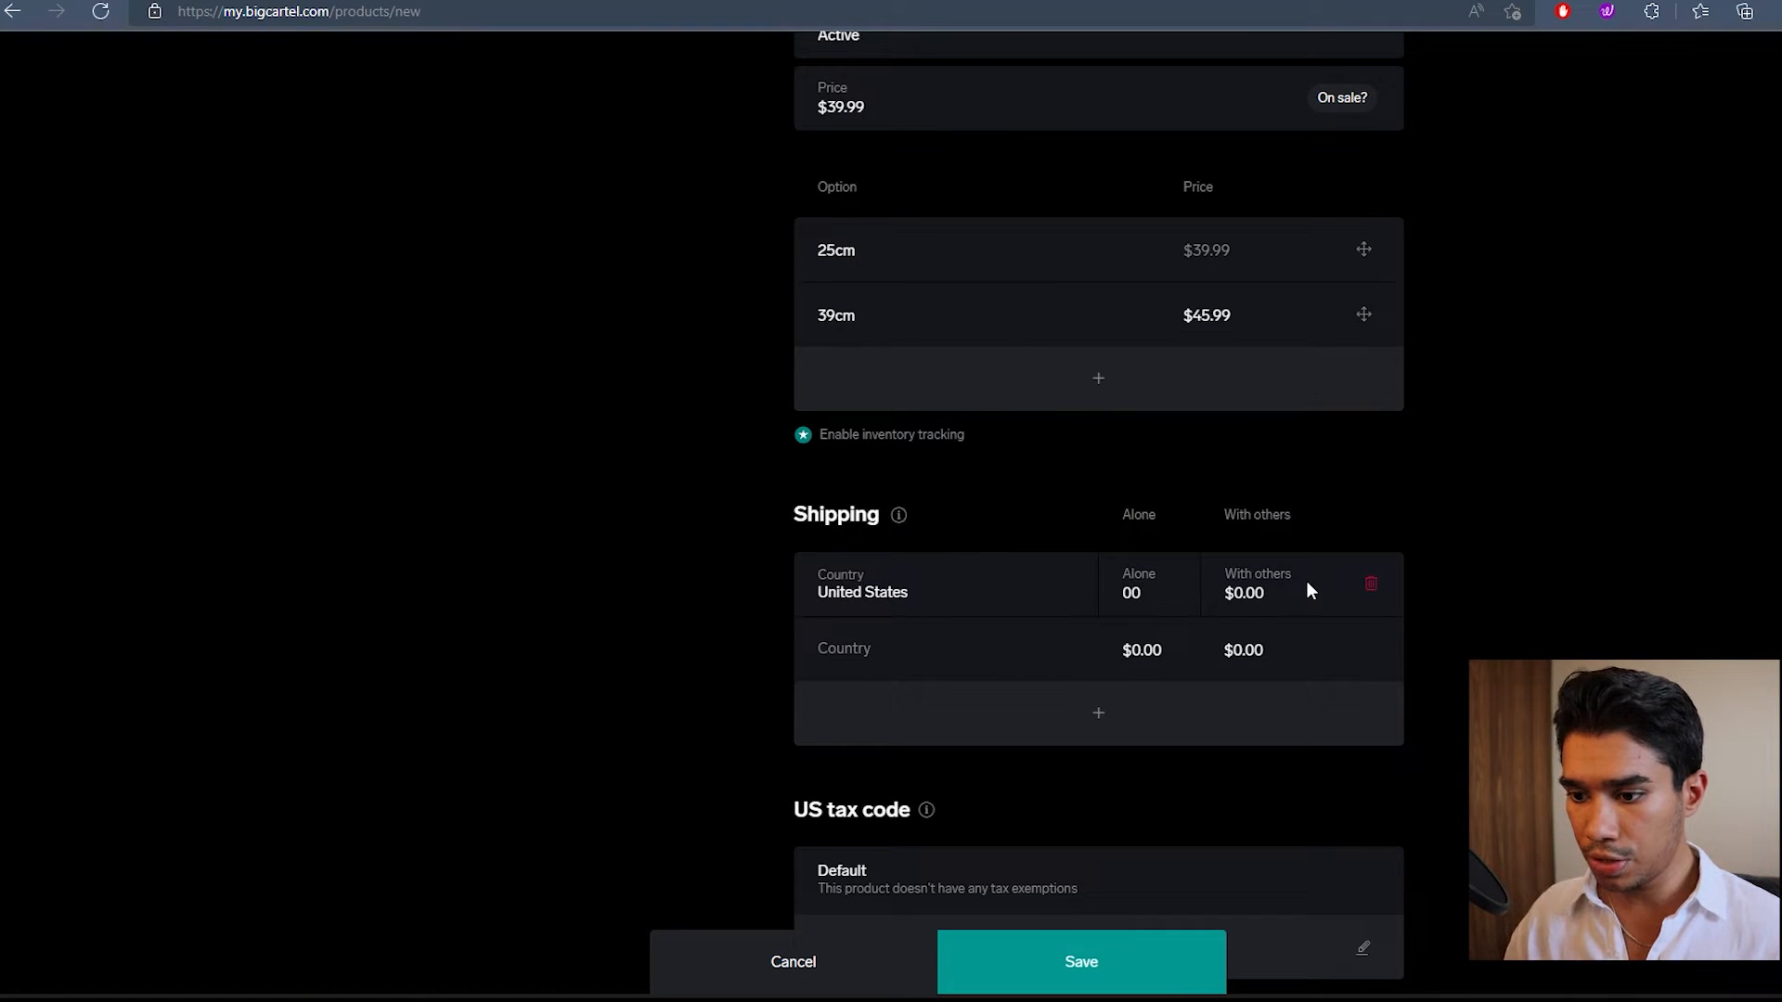
type("5.99")
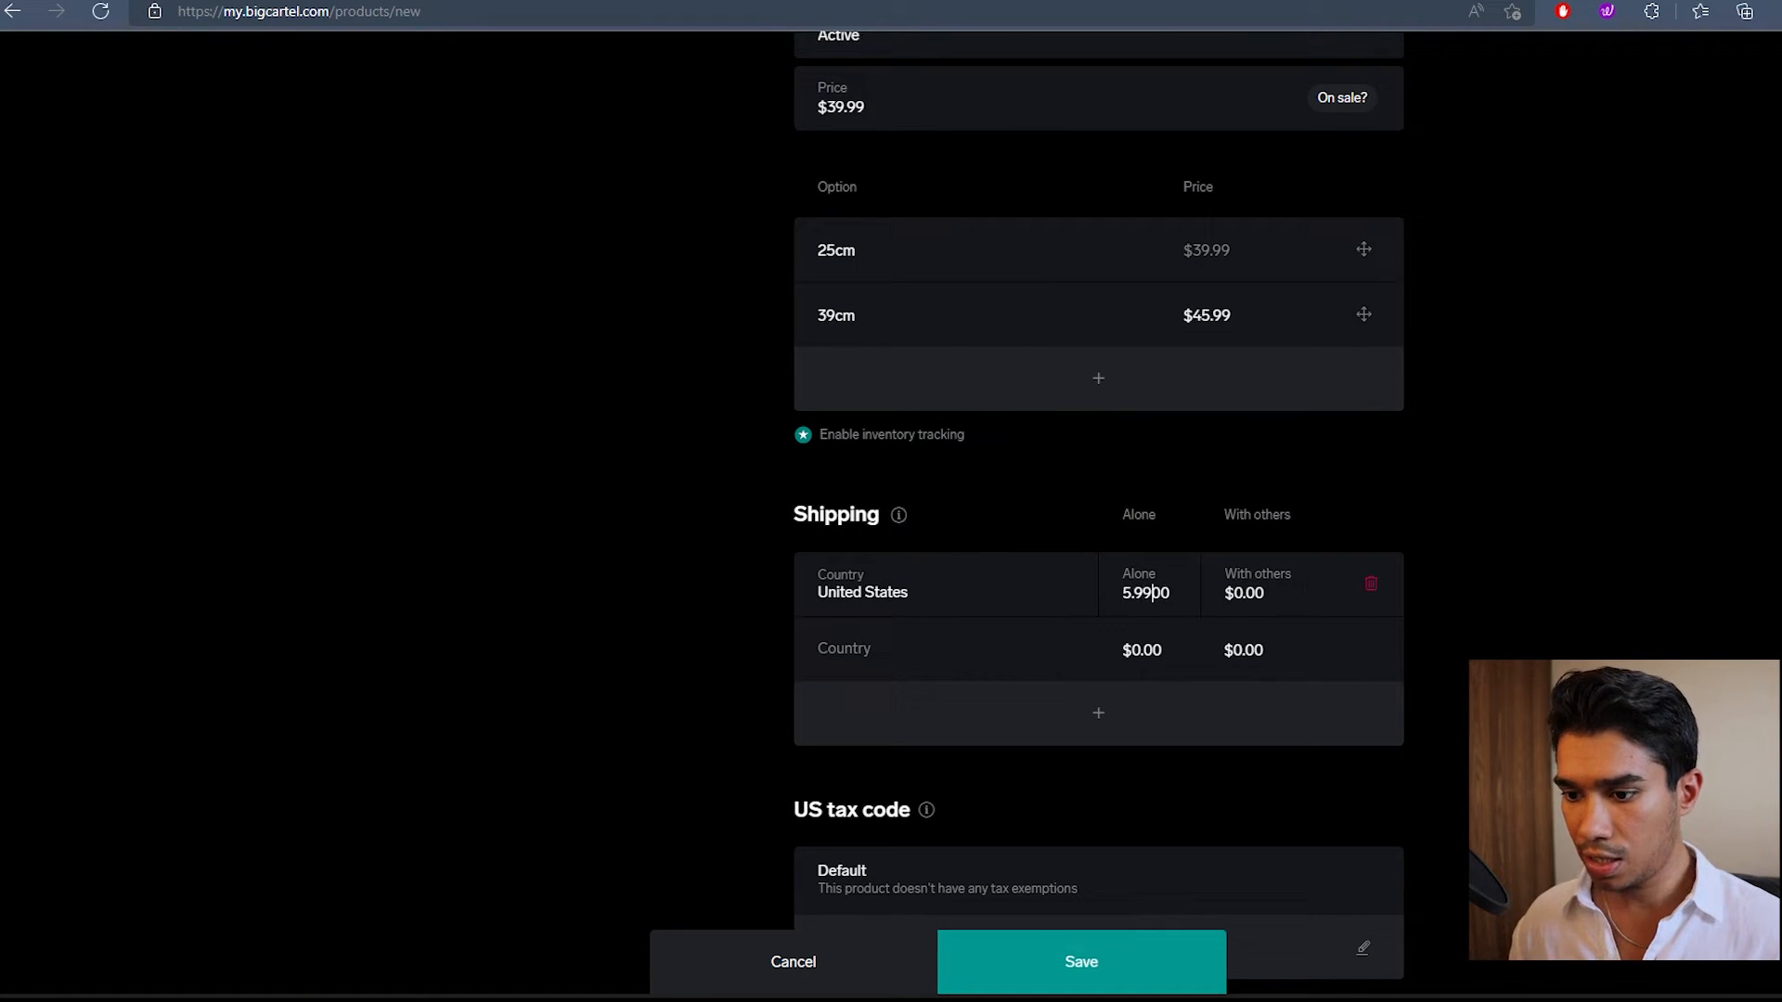
left_click(341, 286)
left_click(1244, 594)
left_click(1548, 582)
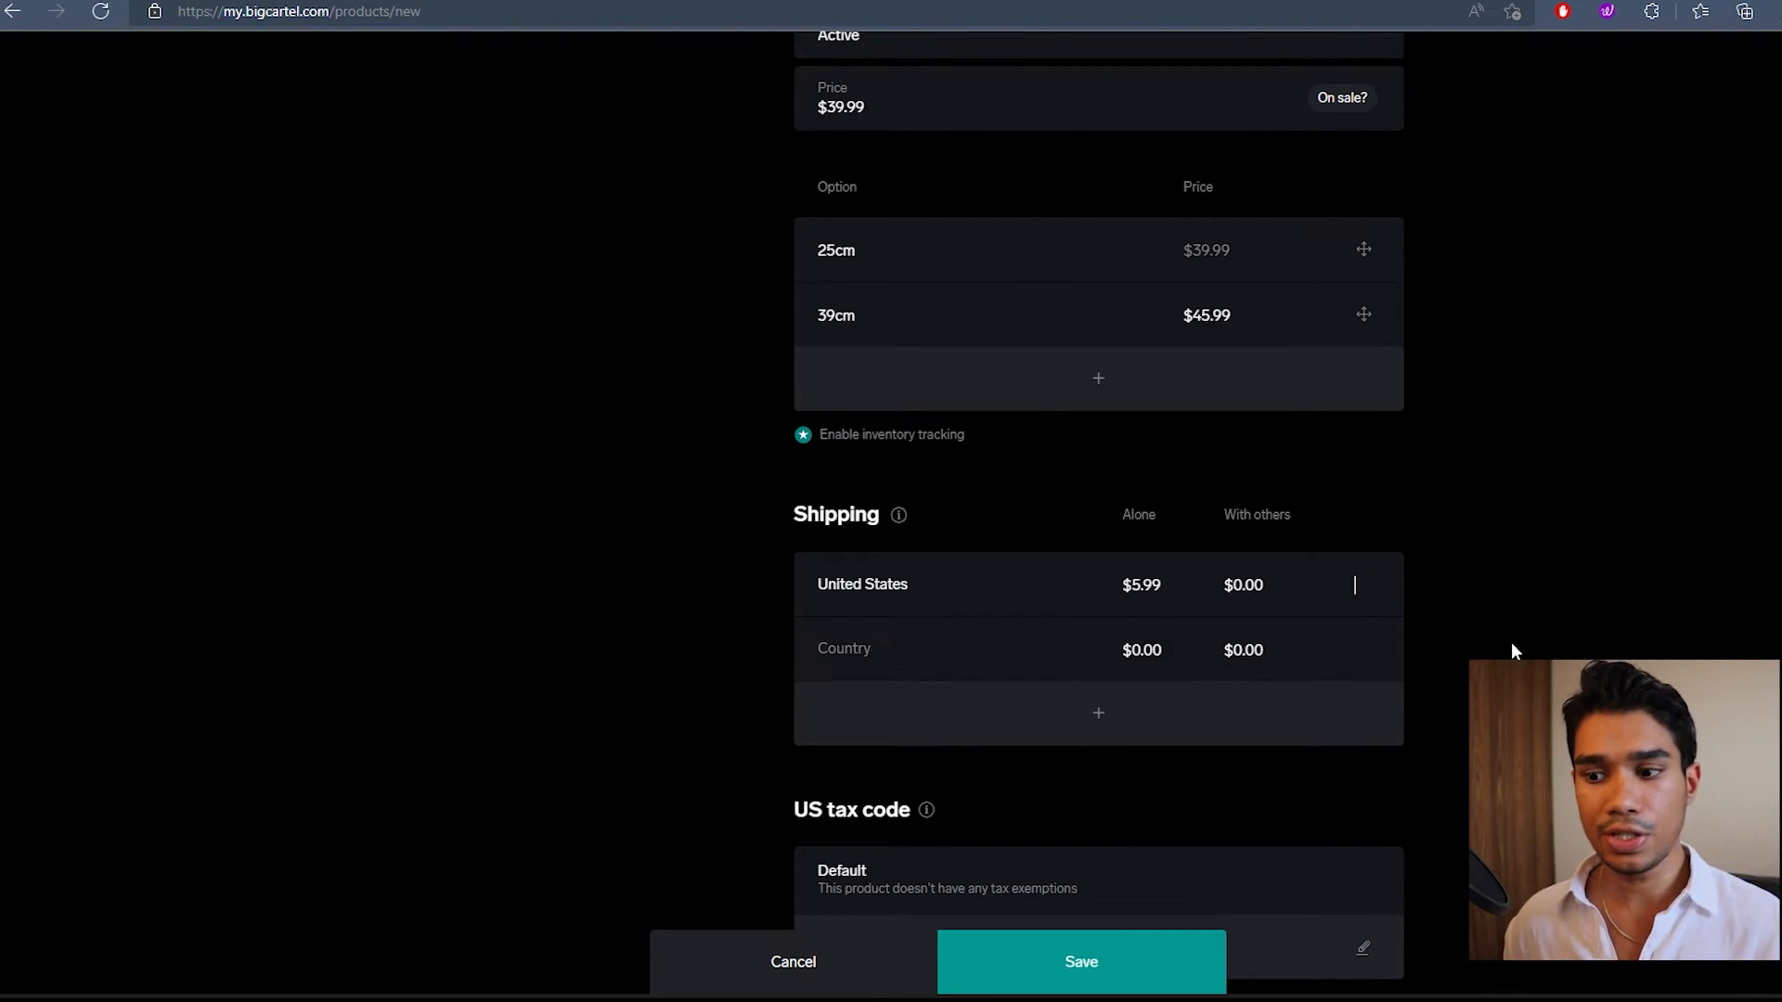
Step: Set the second shipping destination to Canada with a shipping-alone rate of $5.99
left_click(895, 660)
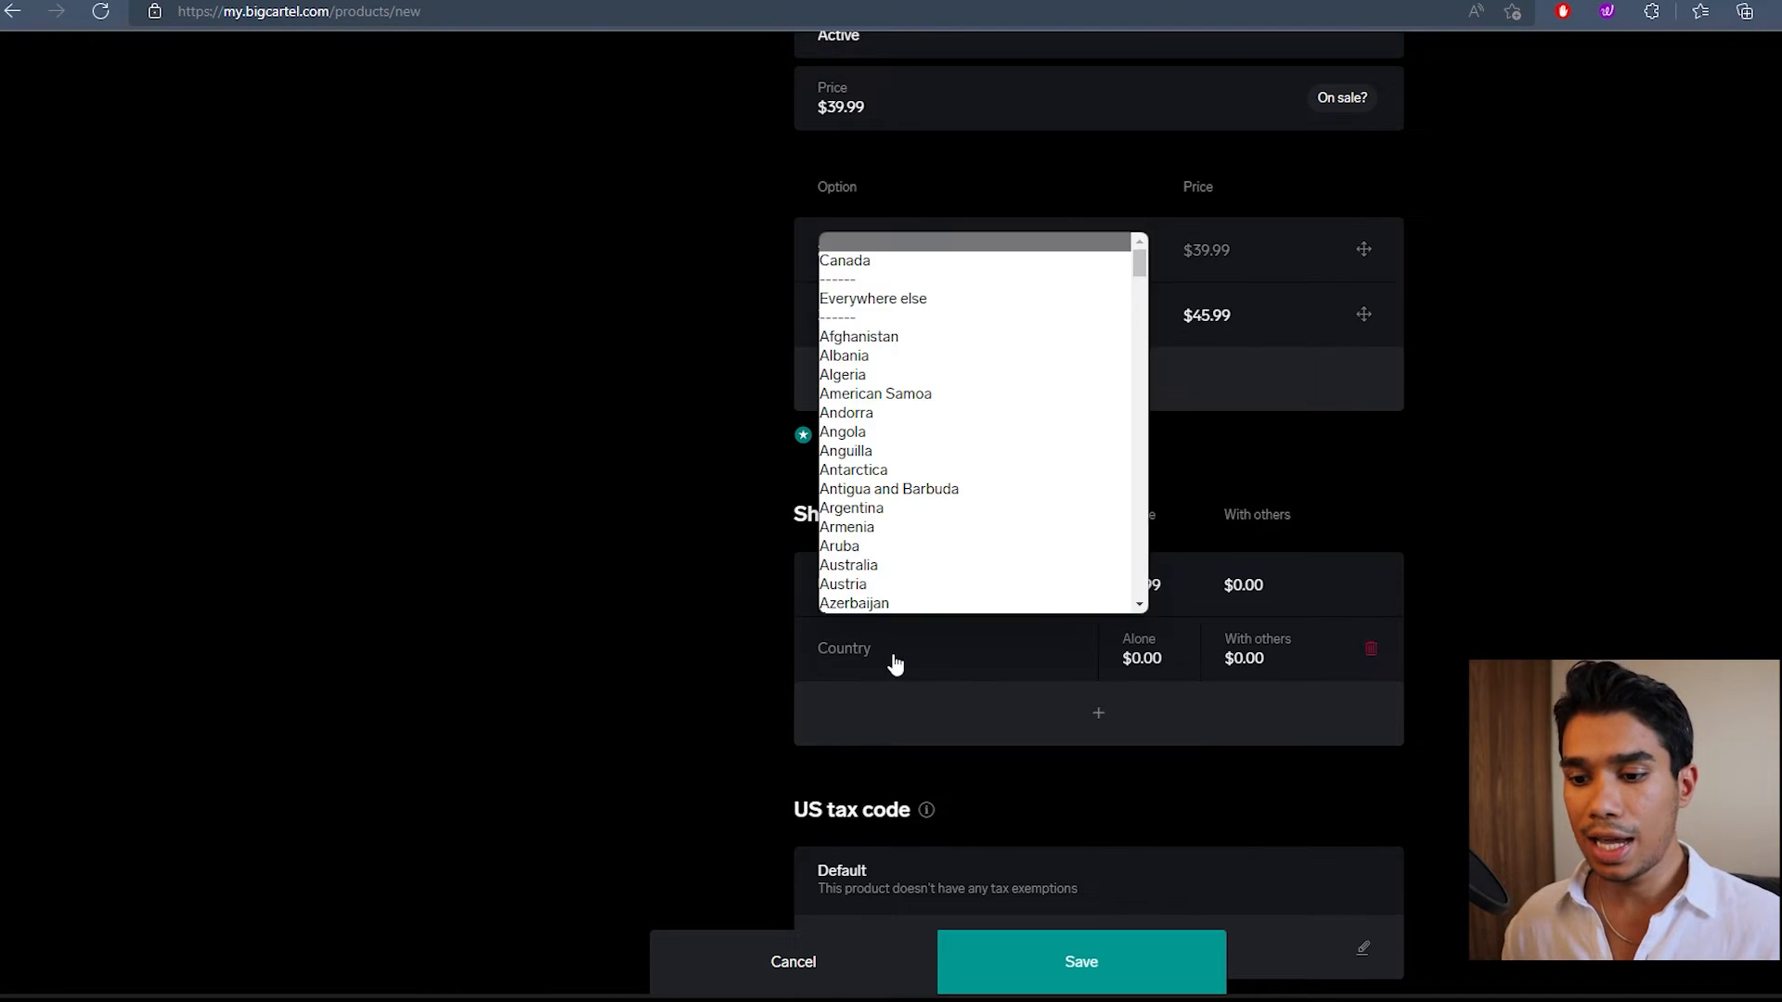
left_click(900, 264)
left_click(1146, 658)
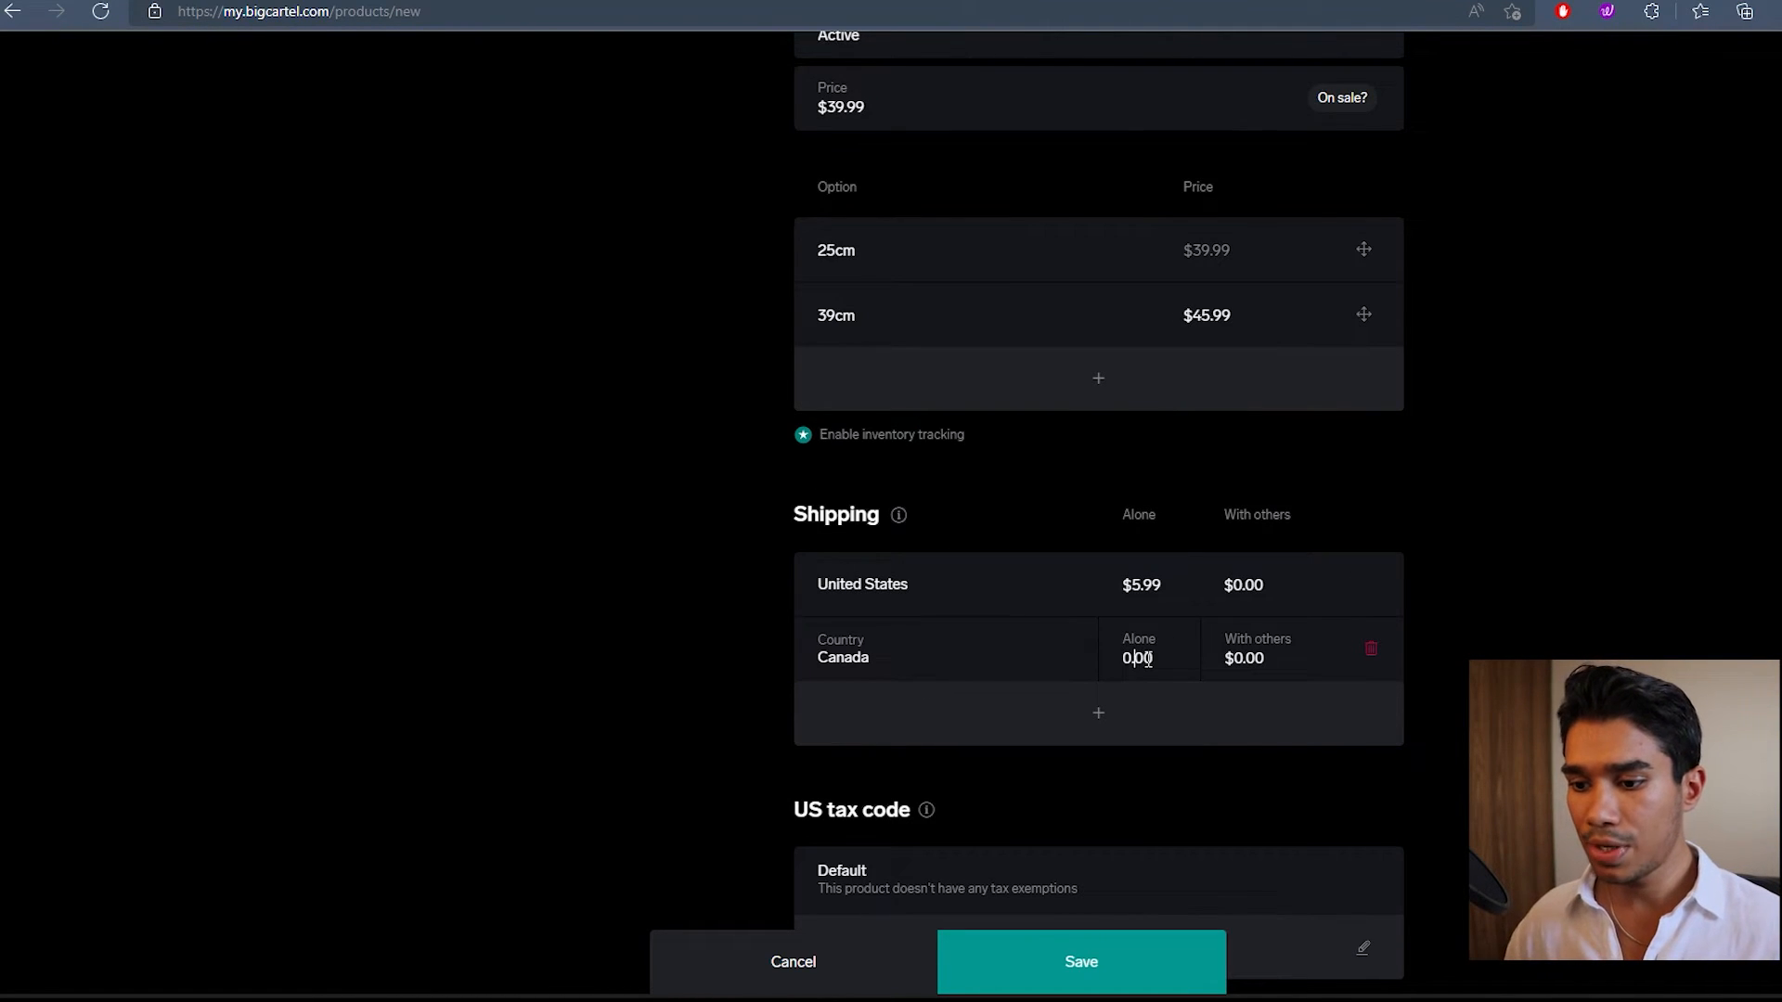
key("BackSpace")
key("BackSpace")
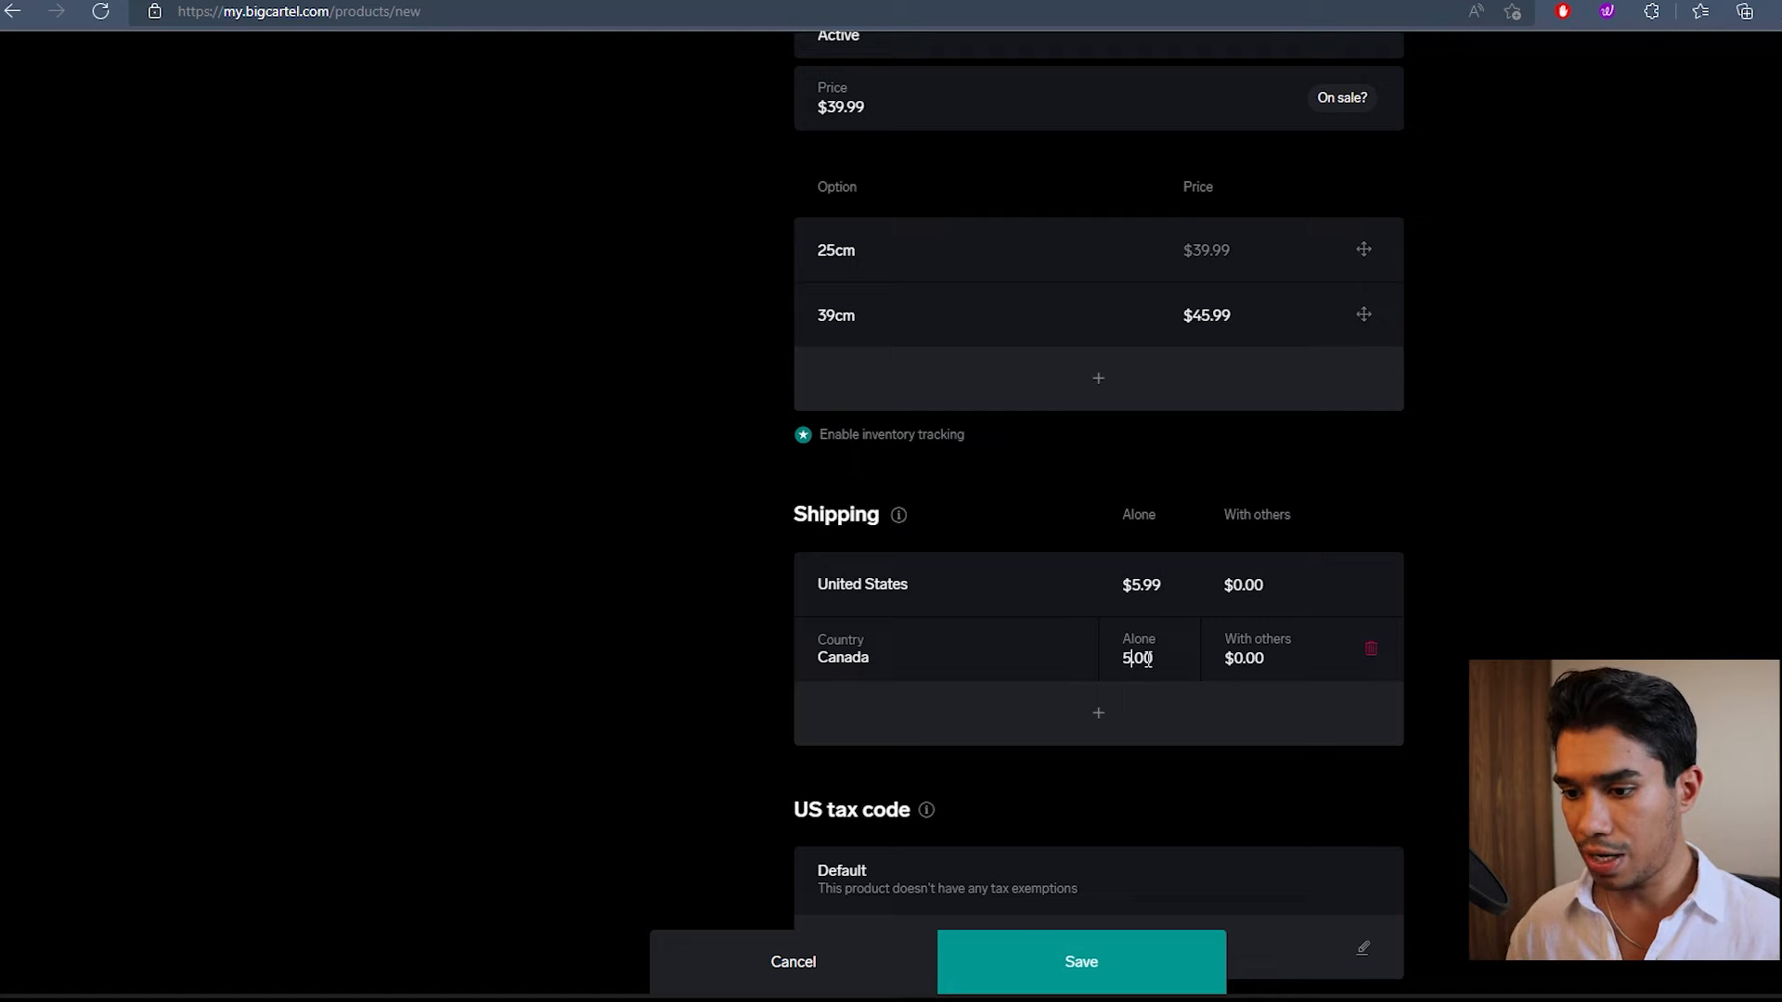
key("BackSpace")
key("BackSpace")
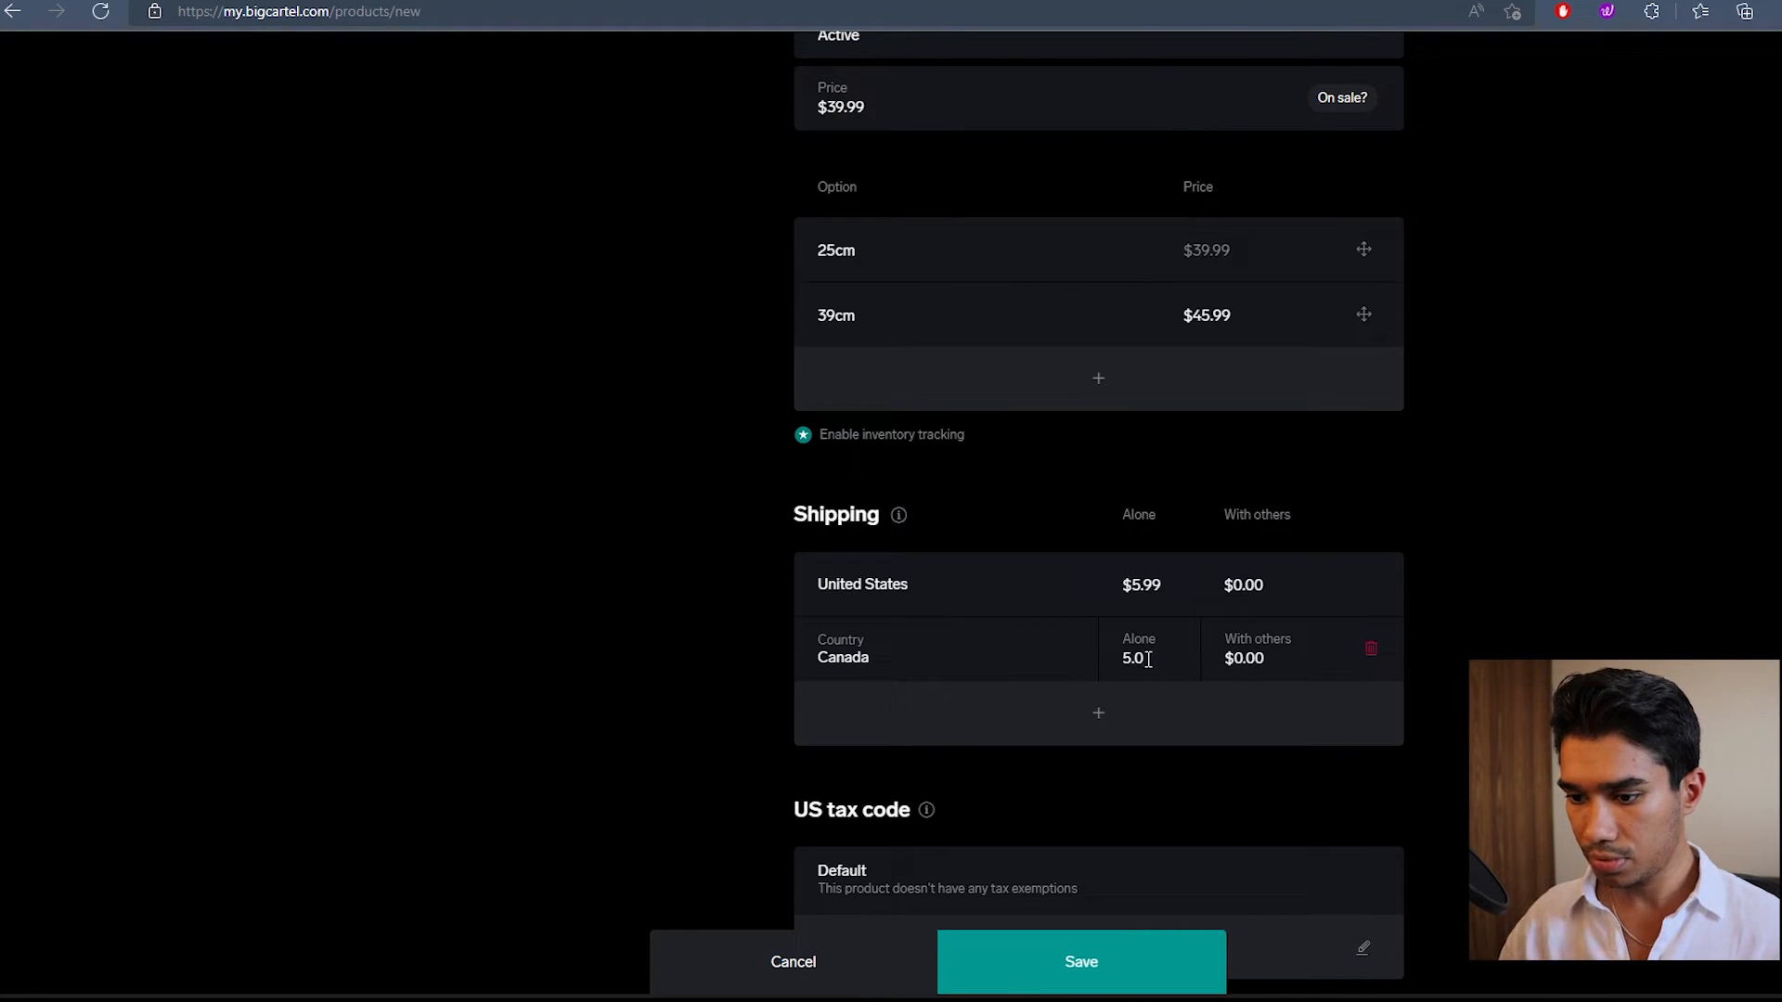
left_click(1648, 525)
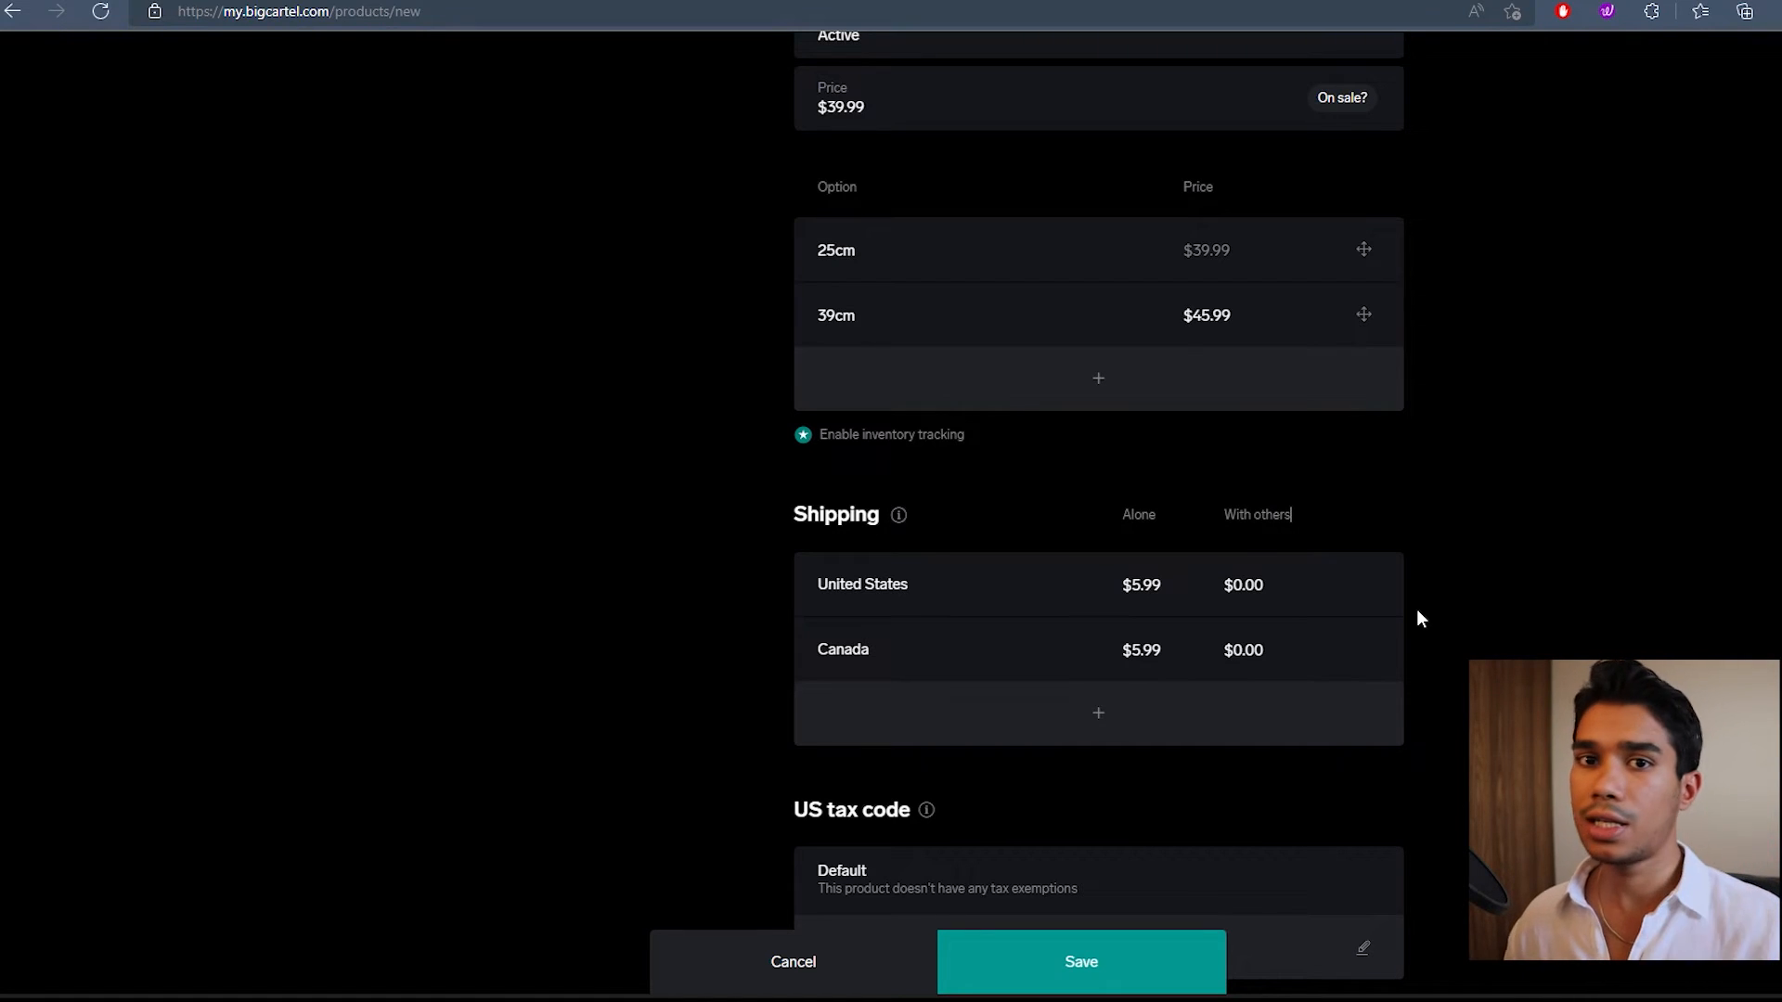
Step: Save the Boba Plush product and decline the browser's offer to store the form information
scroll(1417, 609, "down", 4)
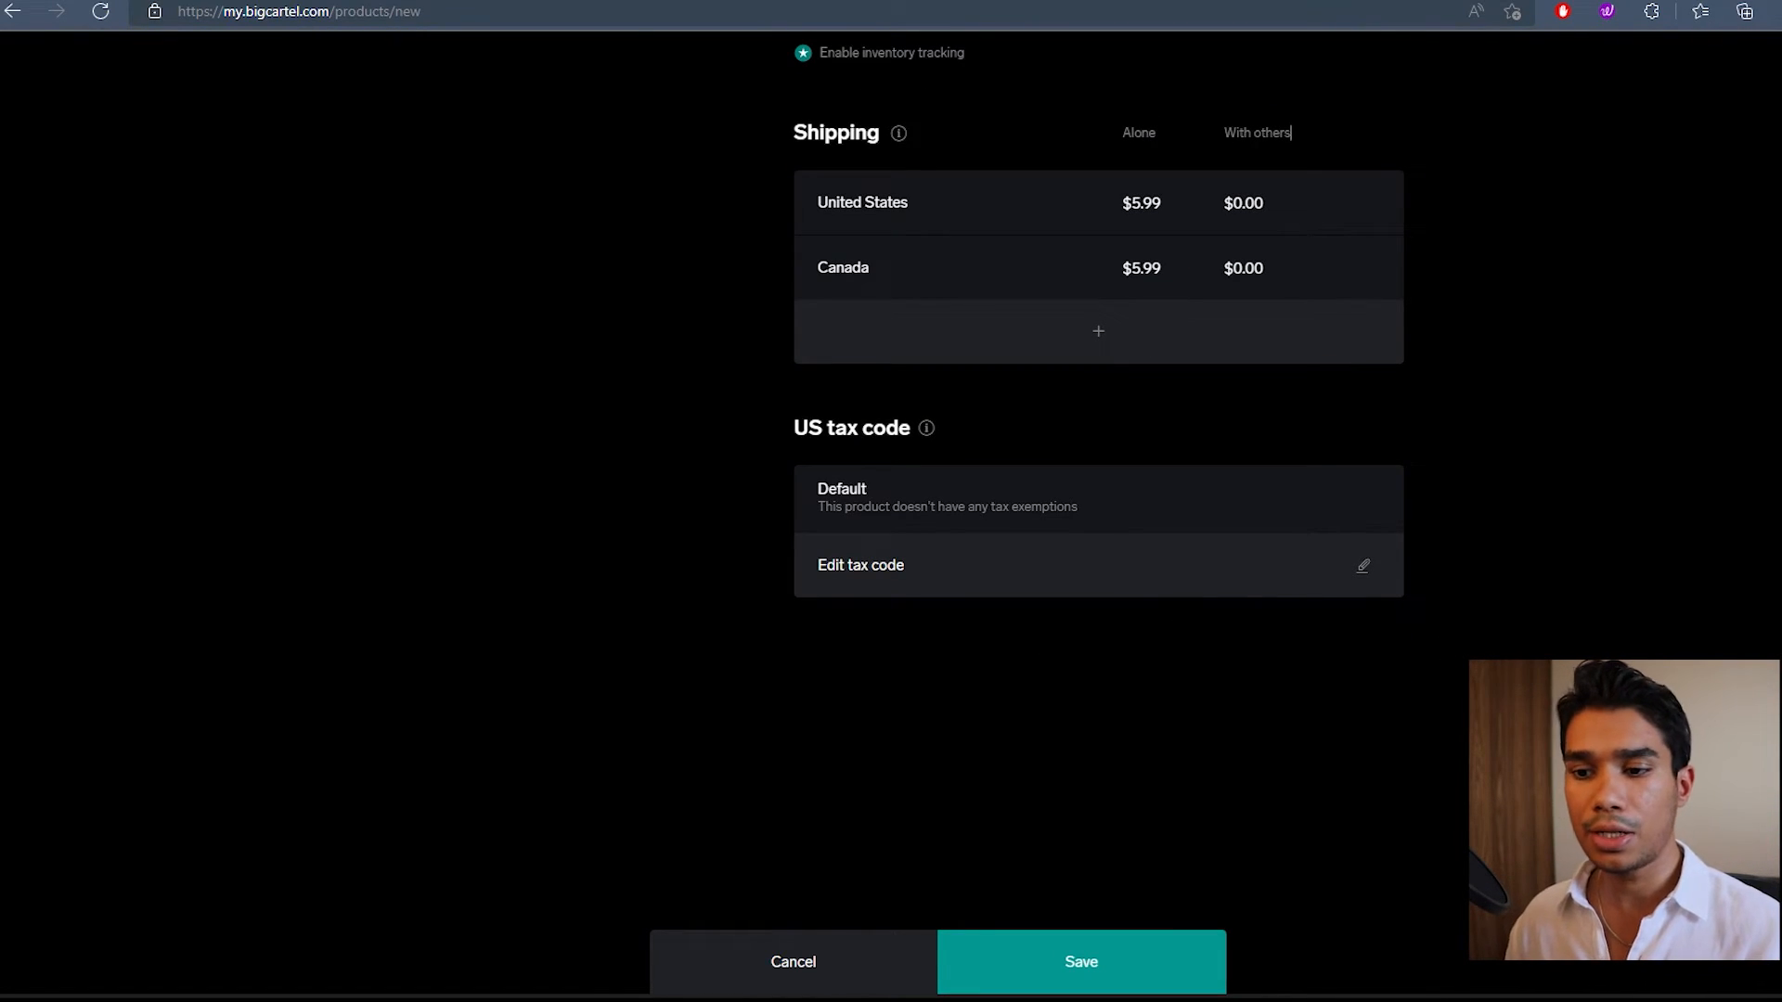
scroll(1523, 656, "up", 11)
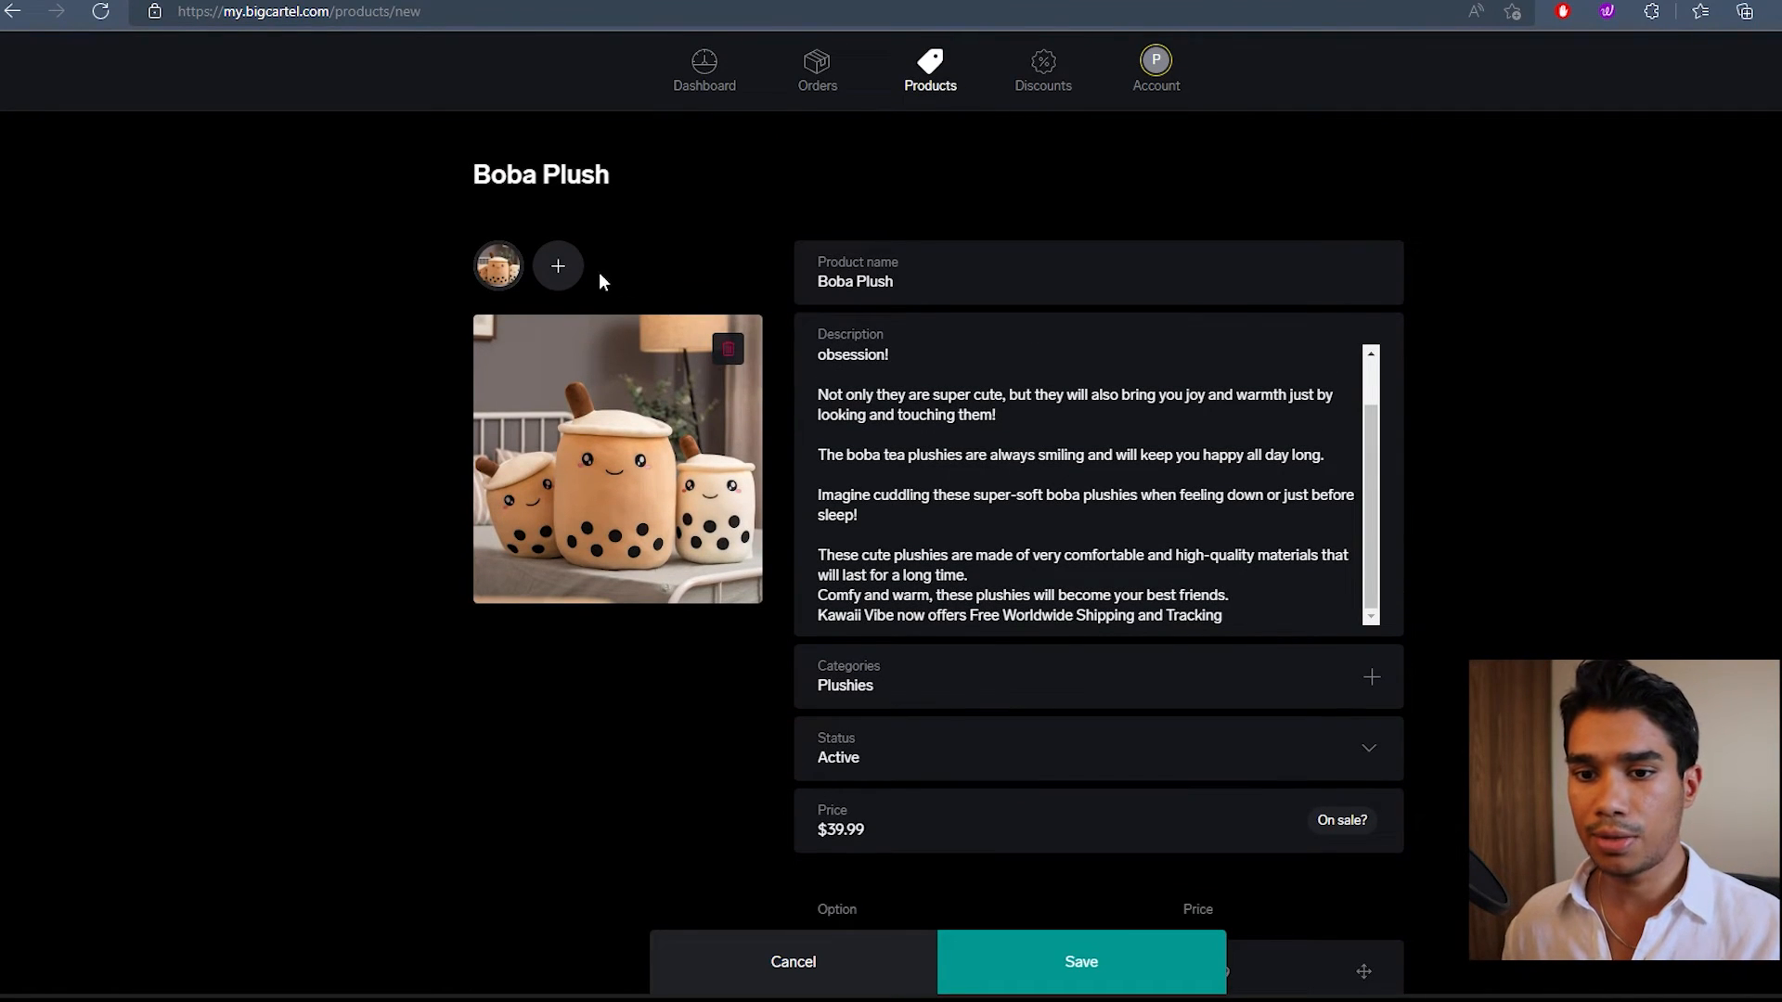
left_click(1077, 960)
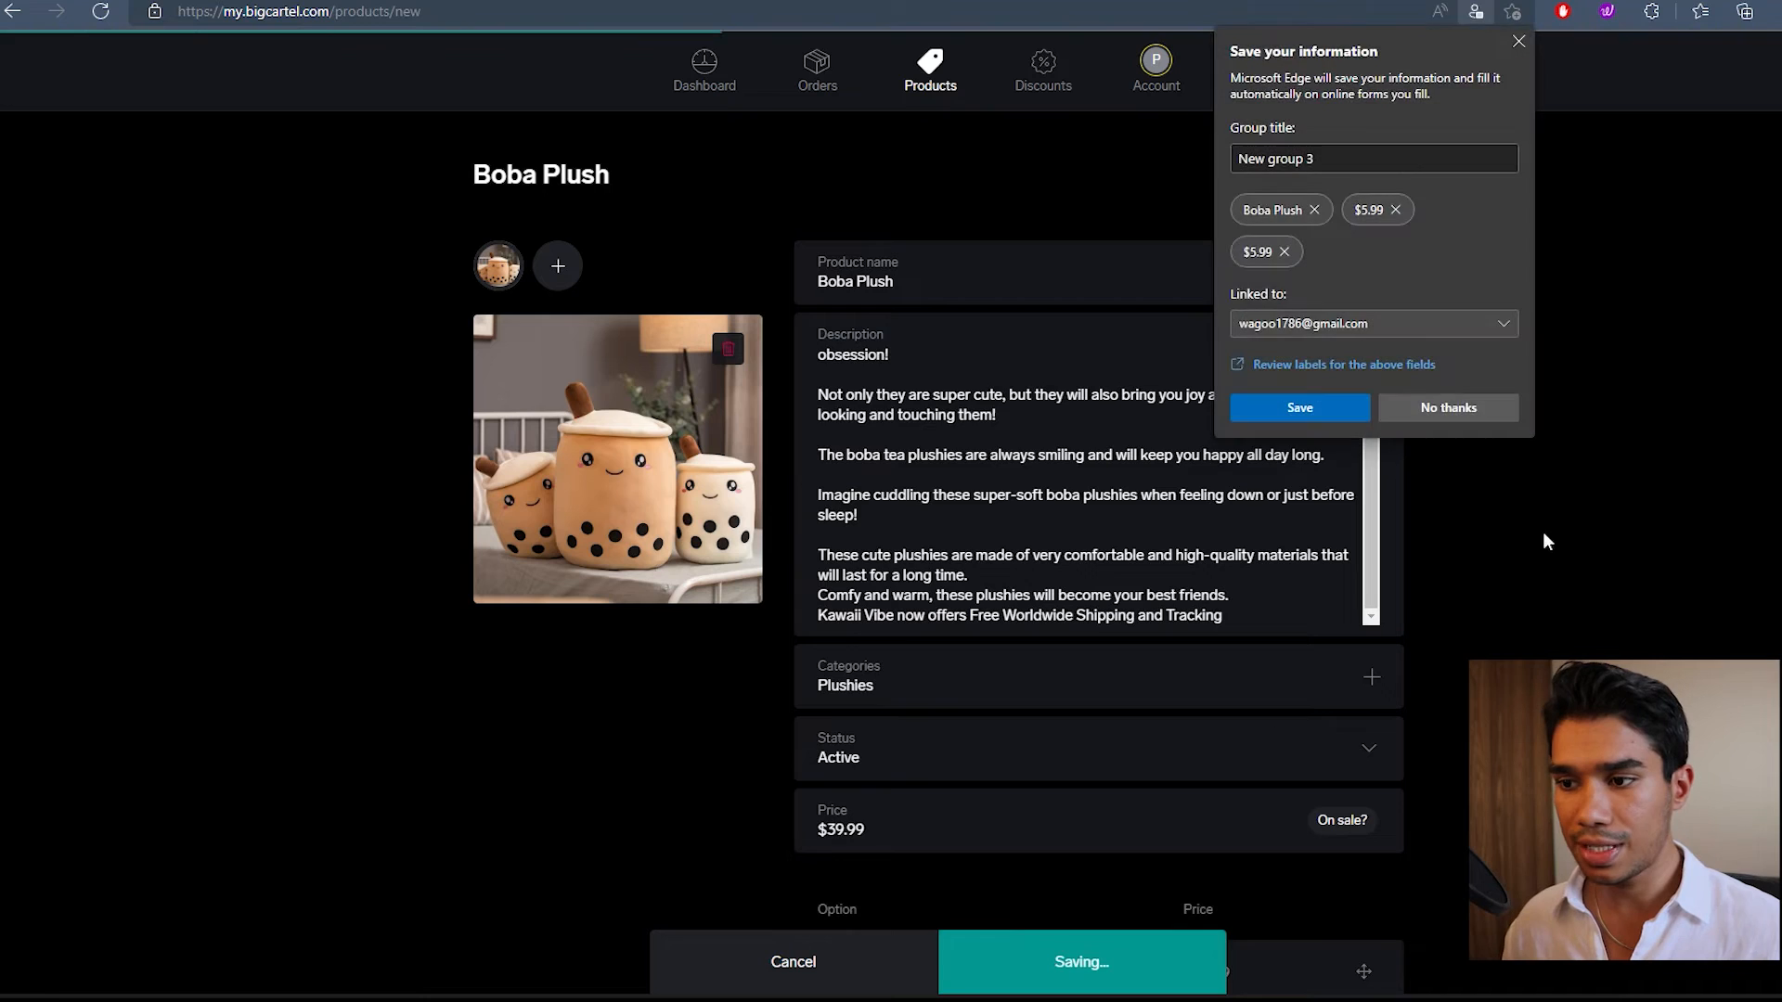
left_click(1448, 408)
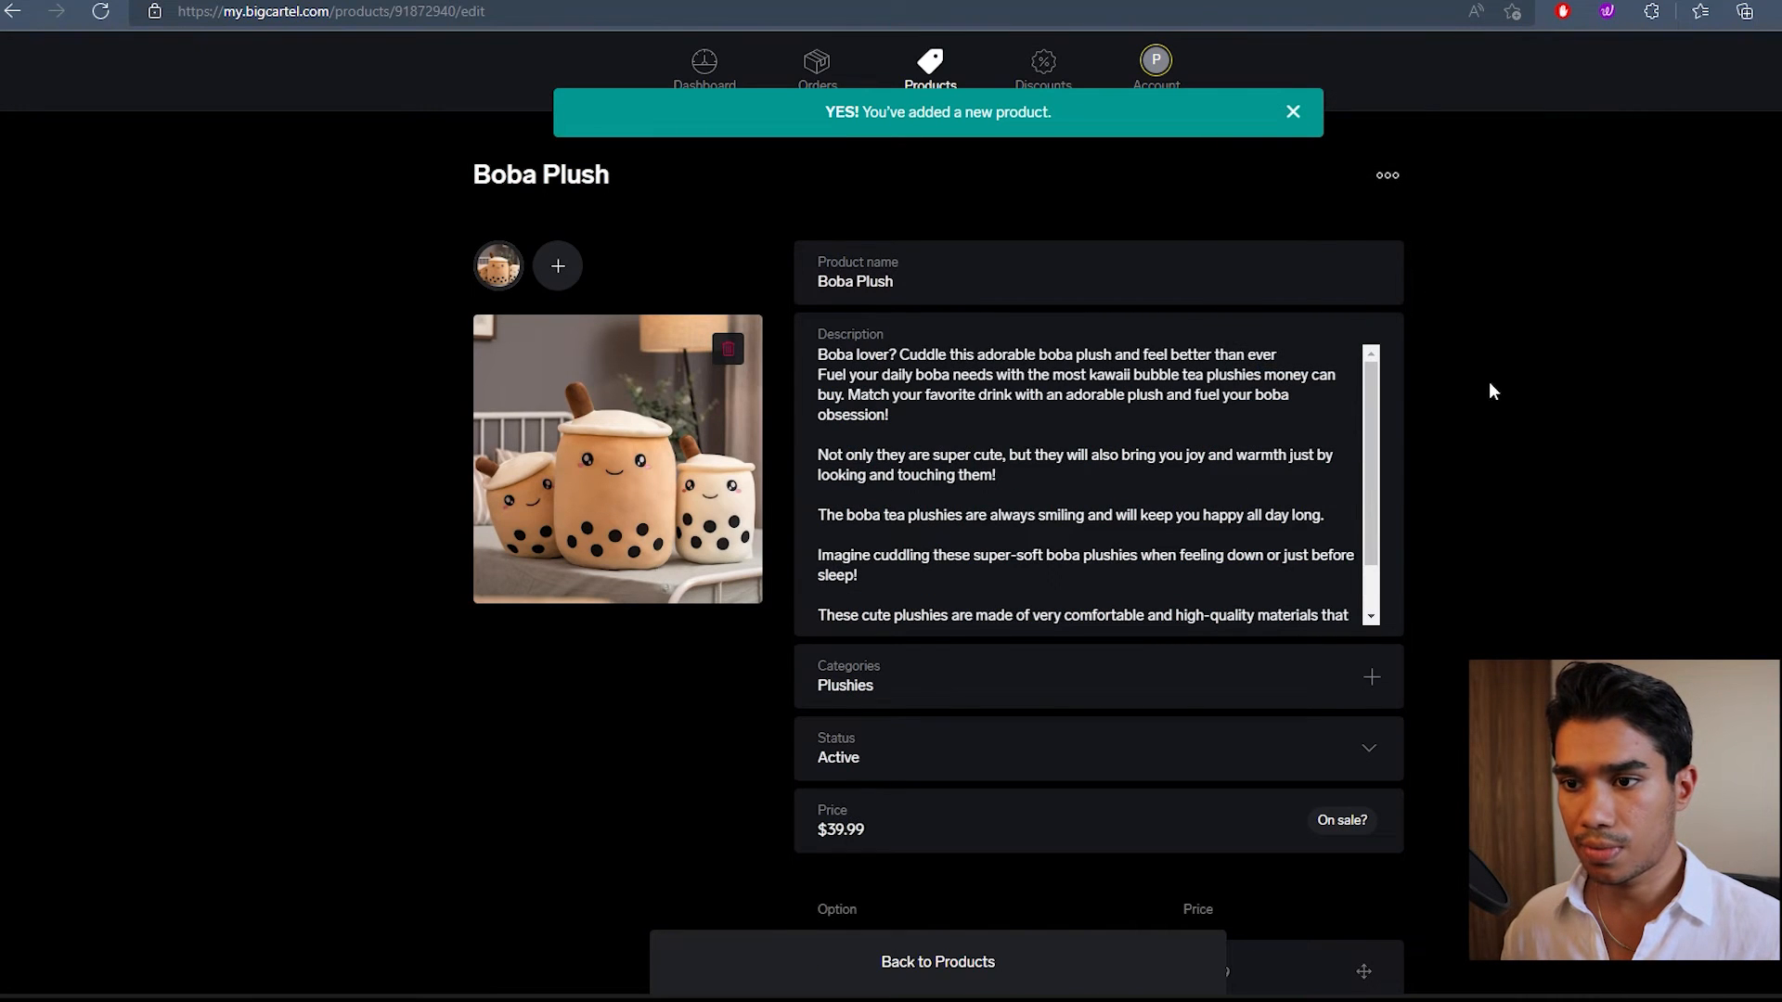
Step: Start another new product from the product list and upload the Shiba Inu plush photo from Downloads
left_click(957, 82)
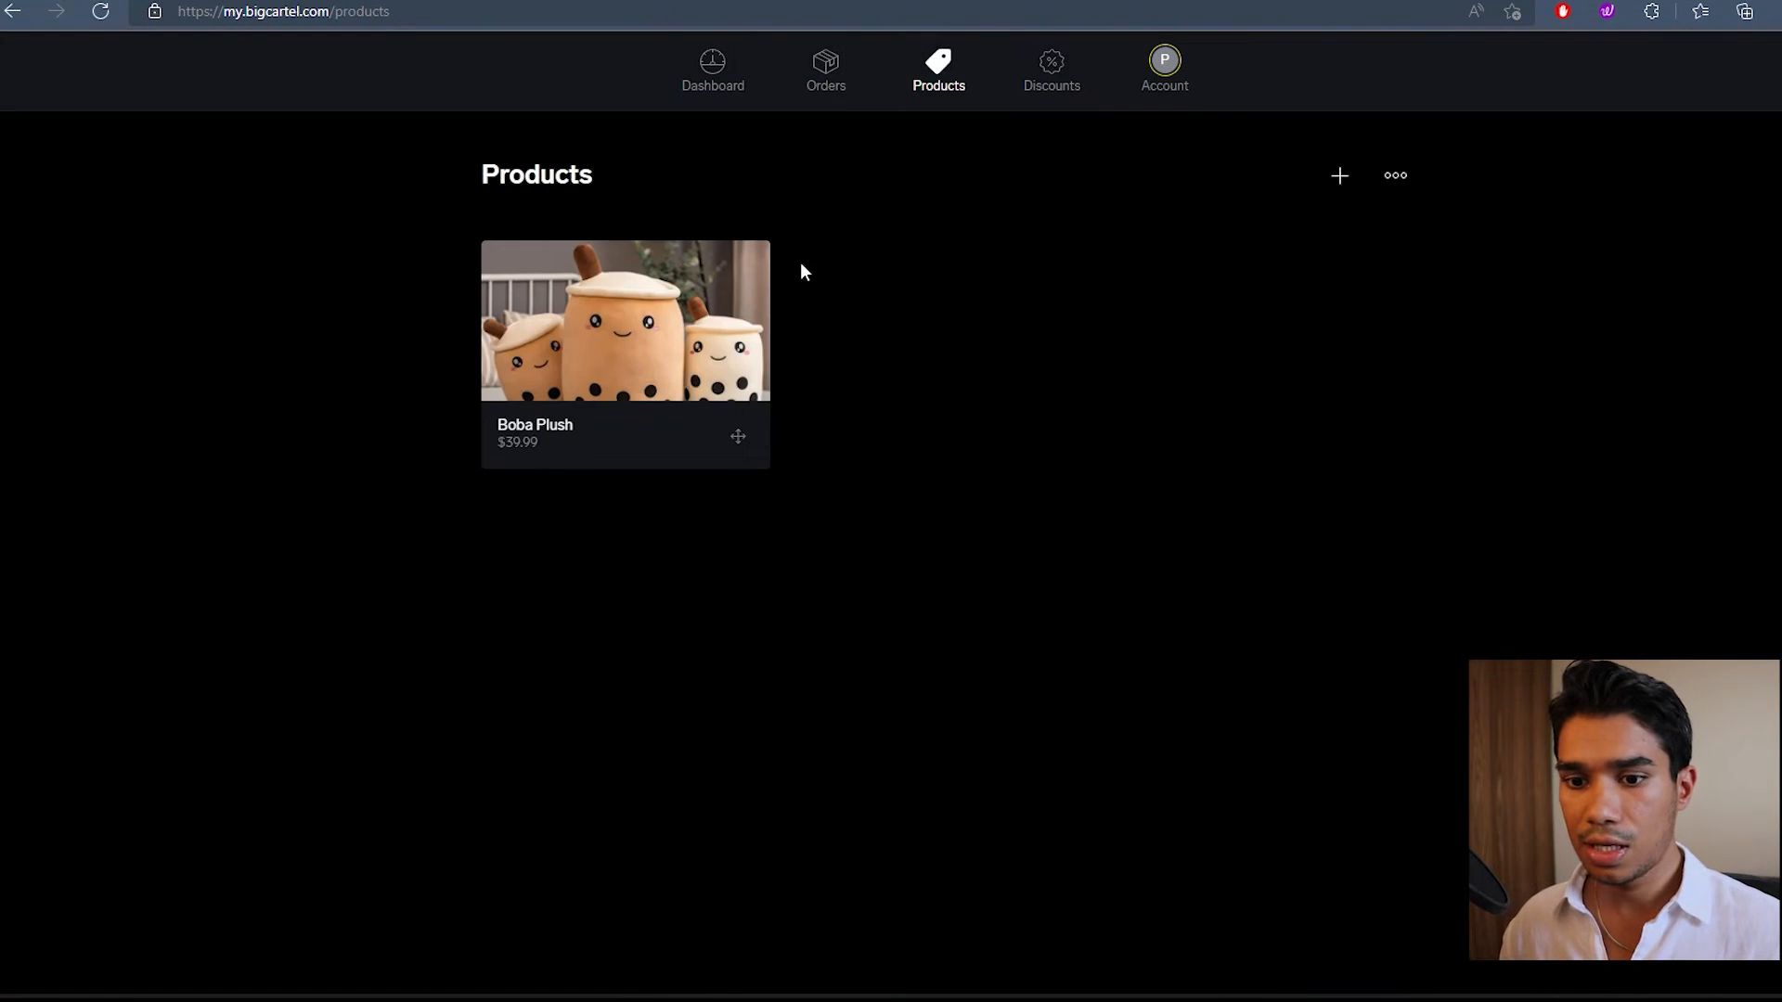
left_click(1340, 176)
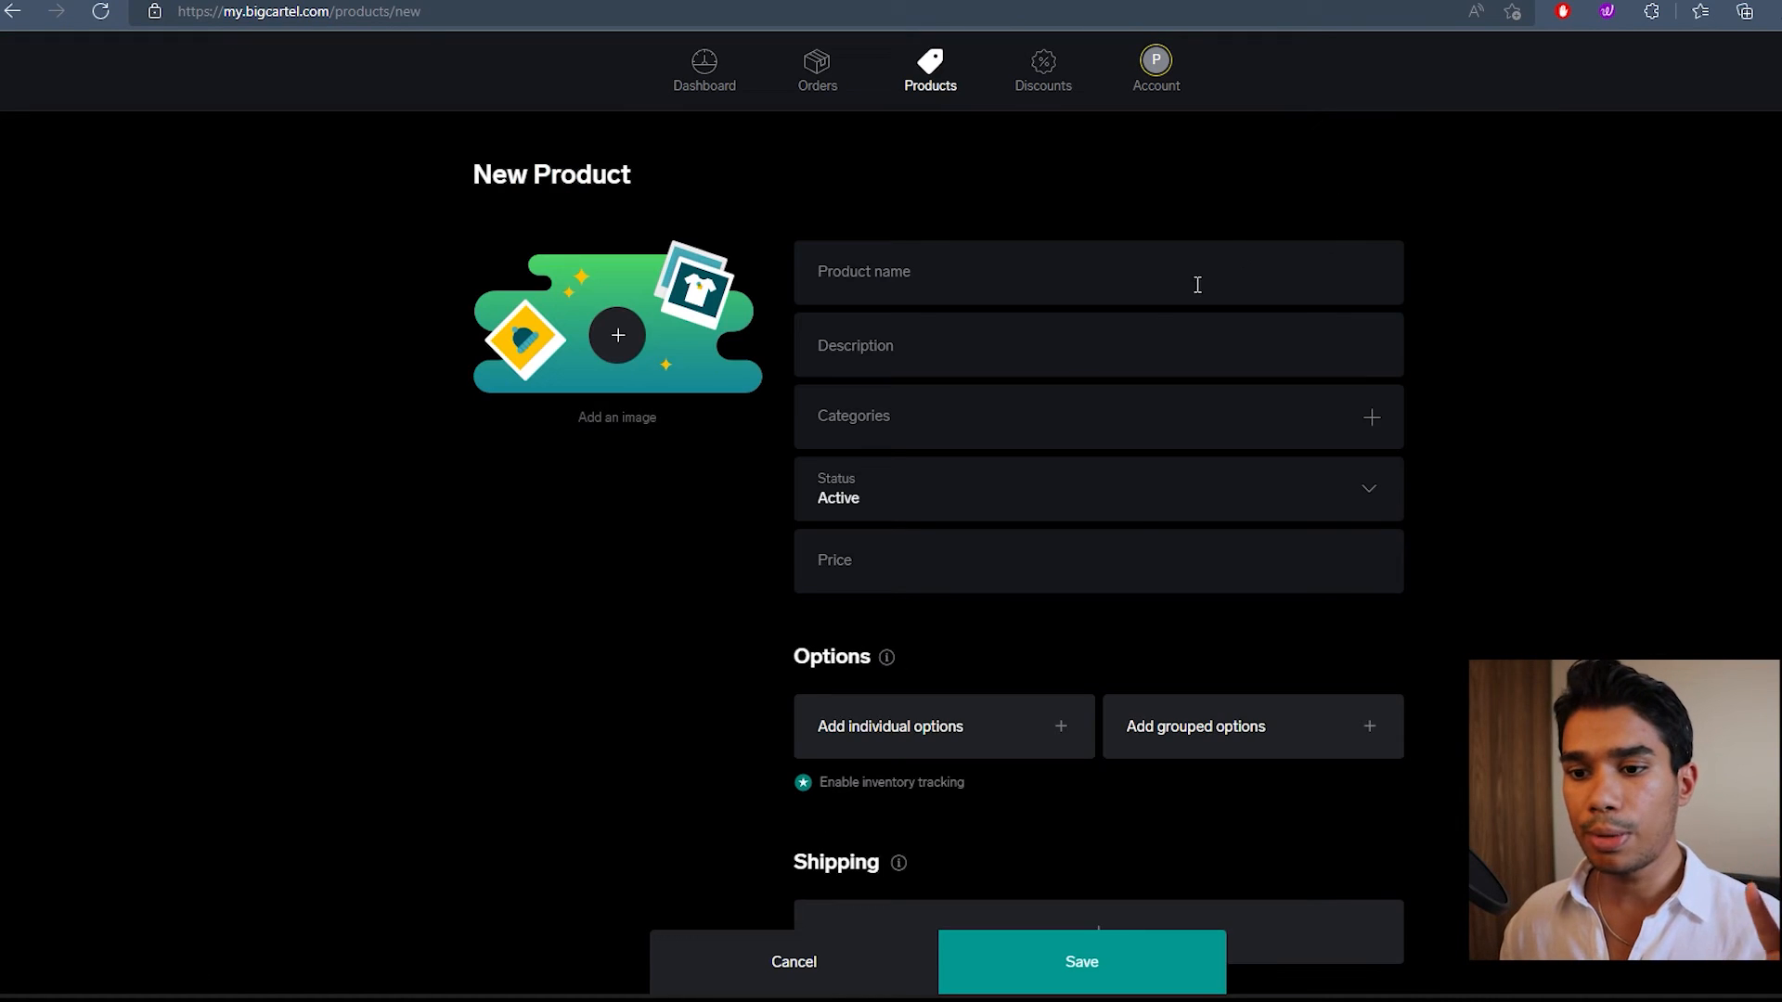
left_click(606, 362)
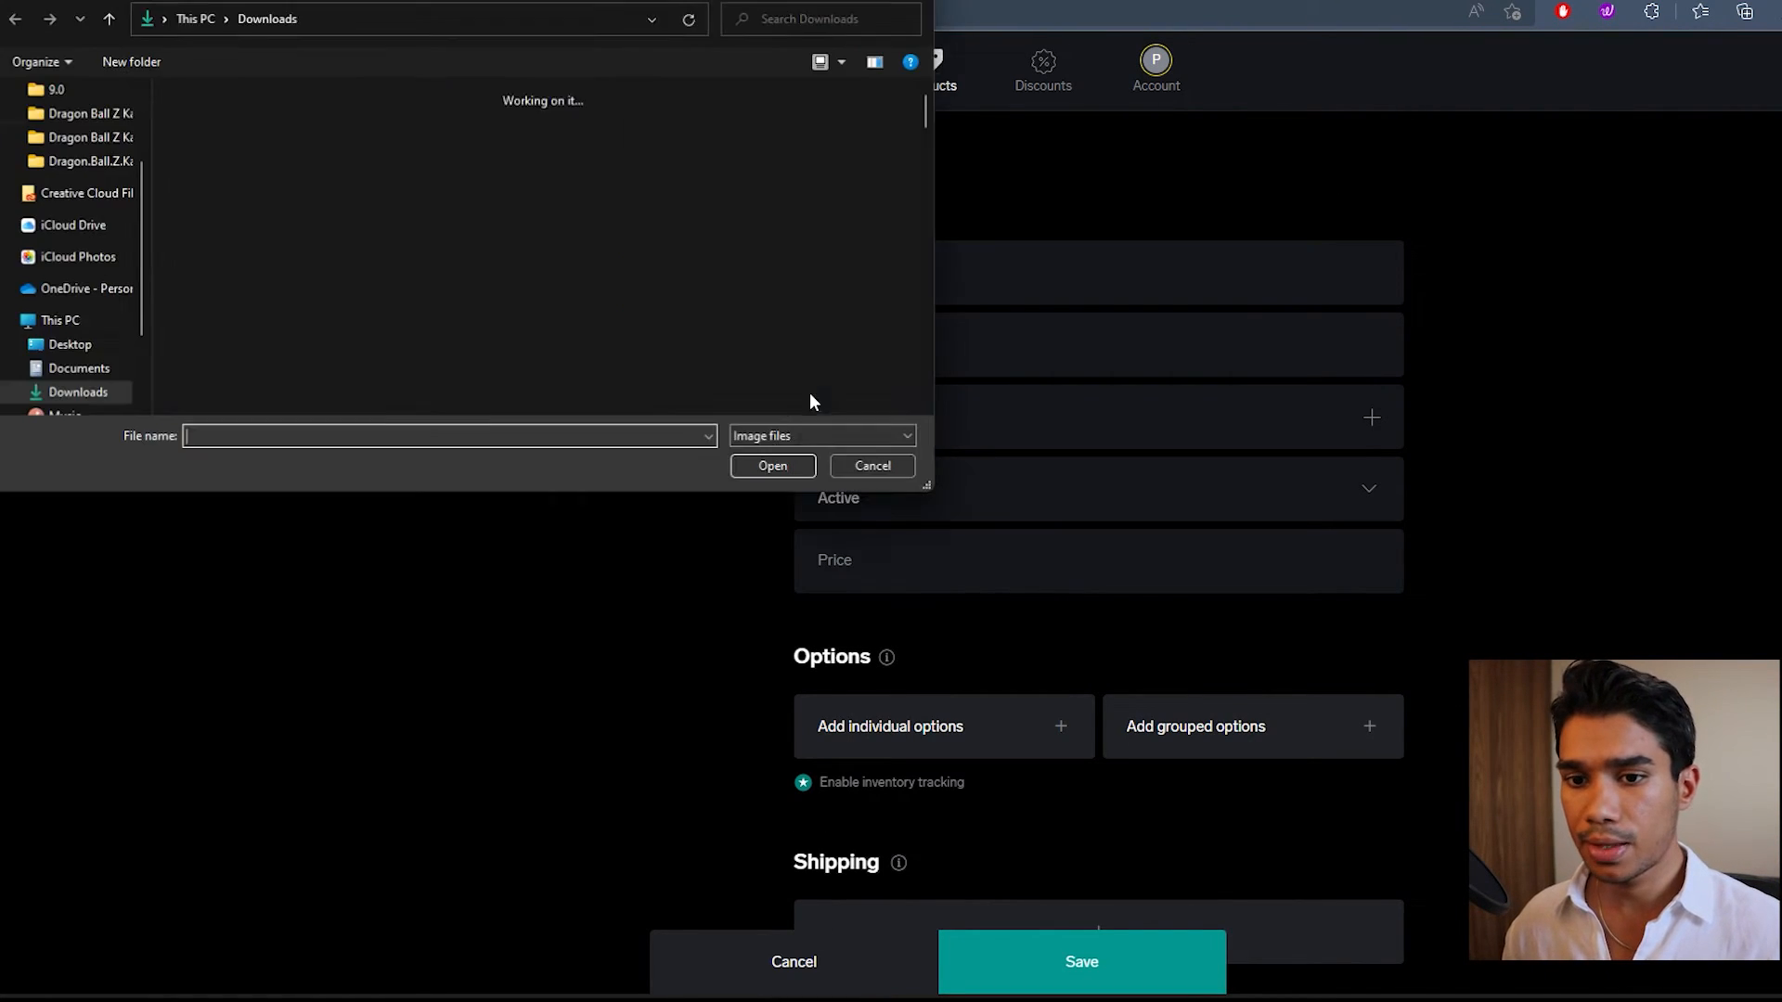
left_click(255, 176)
left_click(755, 469)
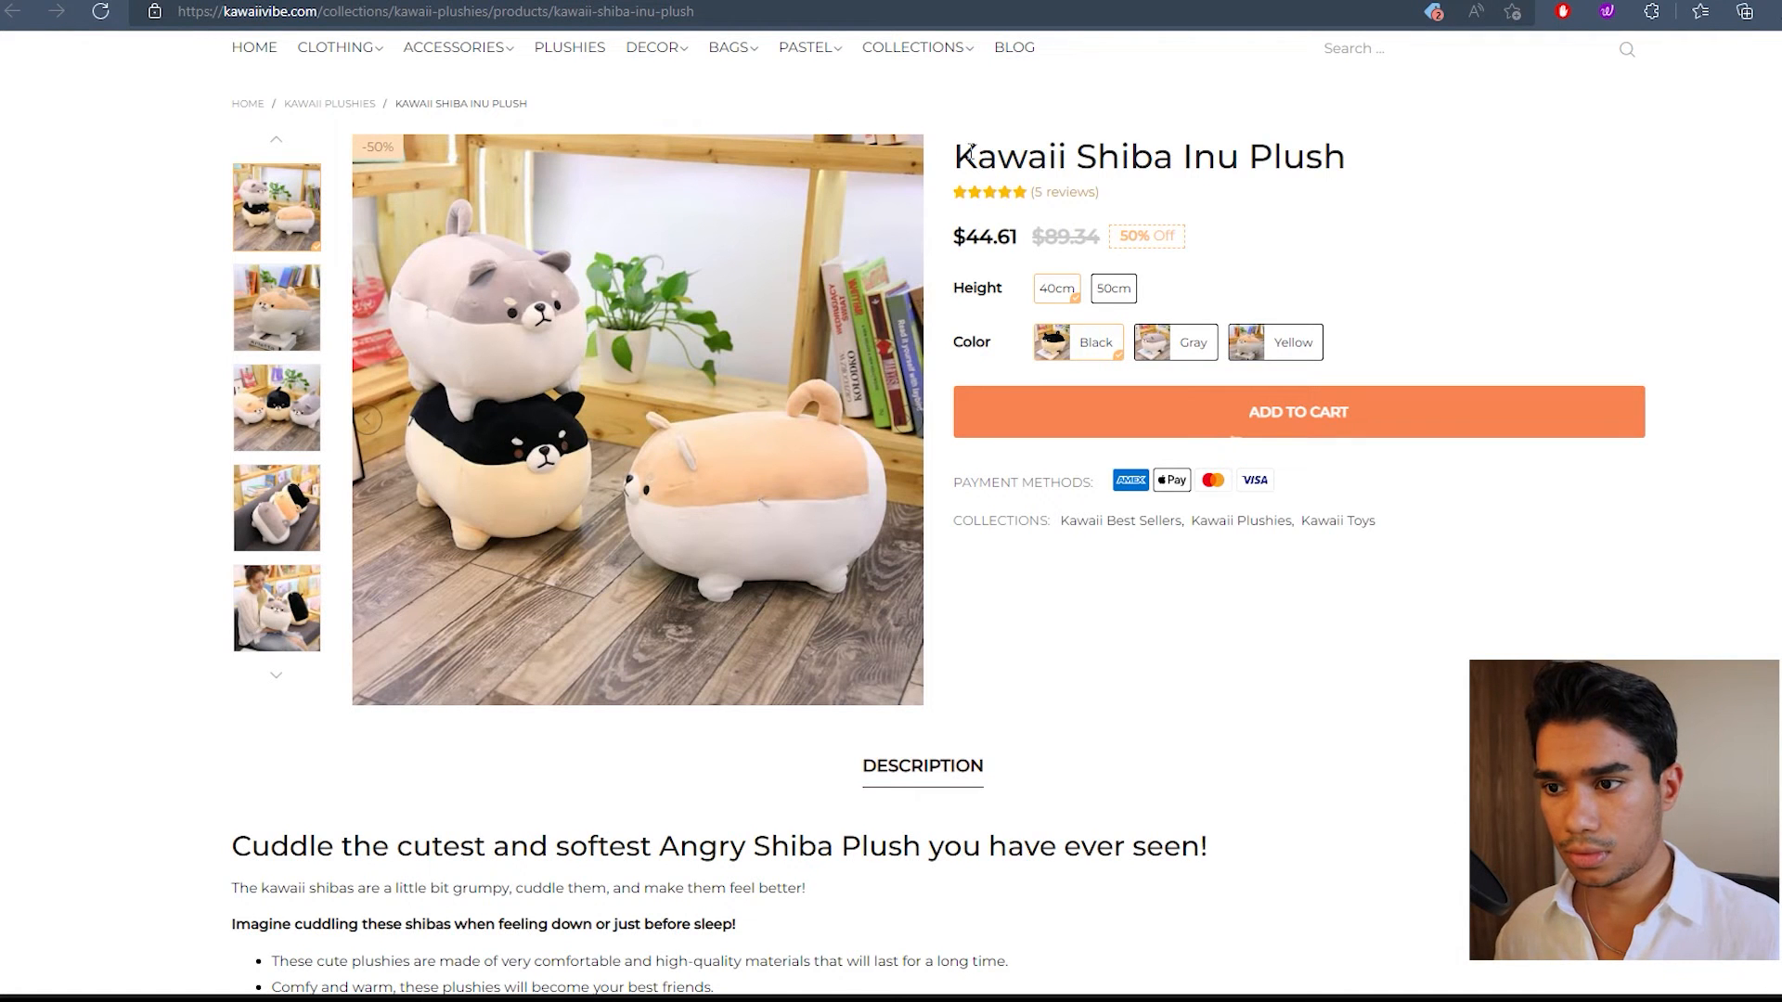
Step: Copy the title Kawaii Shiba Inu Plush from the KawaiiVibe page into the new product's name
left_click_drag(955, 156, 1358, 165)
key("ctrl+c")
left_click(622, 1)
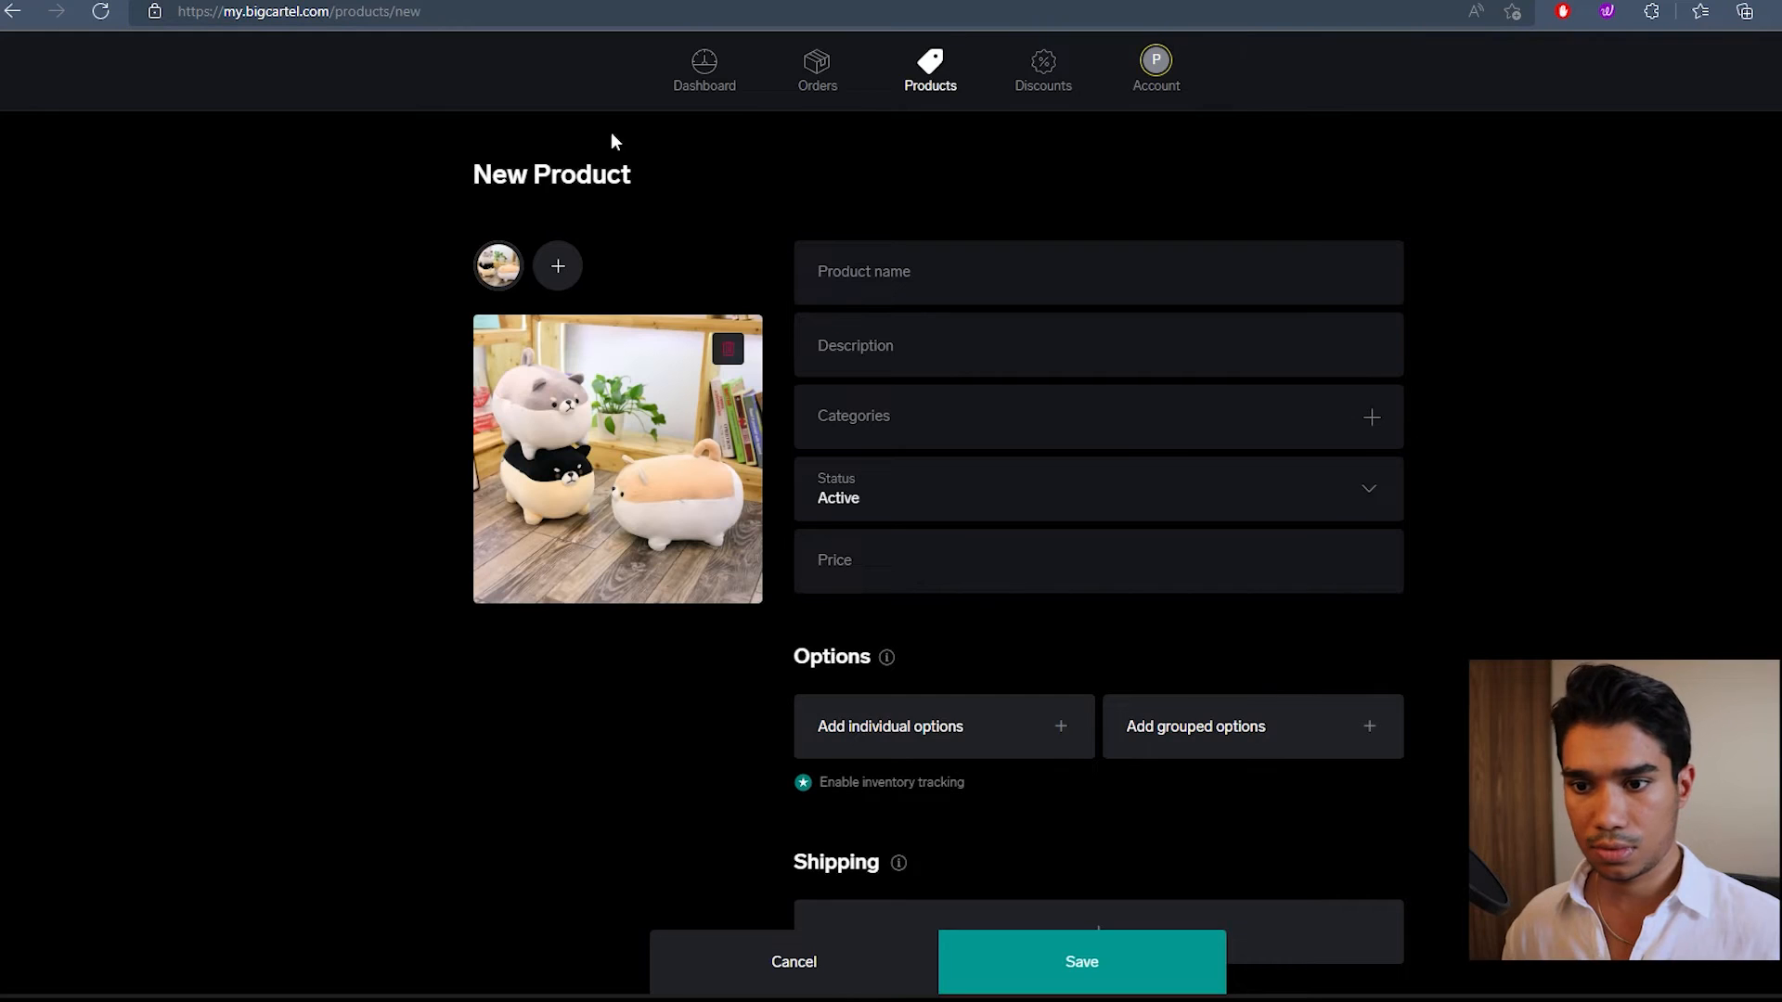
left_click(909, 297)
key("ctrl+v")
Step: Copy the full Shiba Inu plush description from the KawaiiVibe page into the new product's description
key("ctrl+Tab")
scroll(1021, 480, "down", 7)
left_click_drag(231, 124, 733, 311)
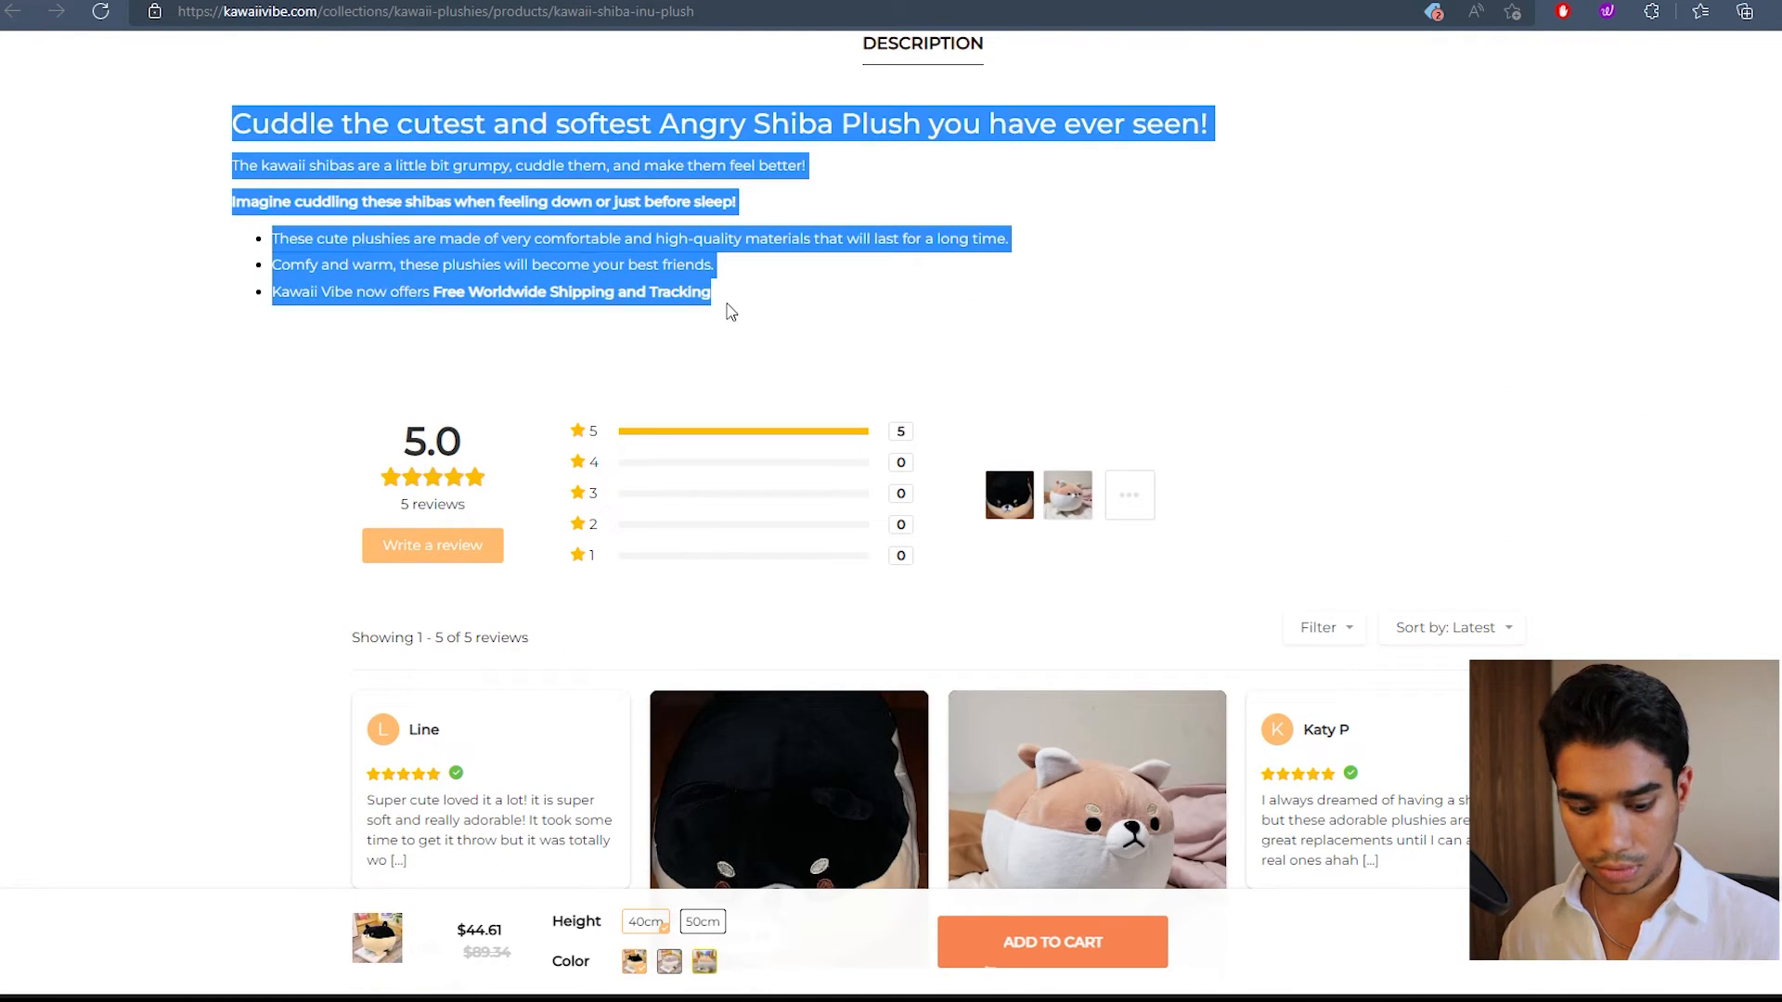
key("ctrl+c")
key("ctrl+Tab")
left_click(877, 351)
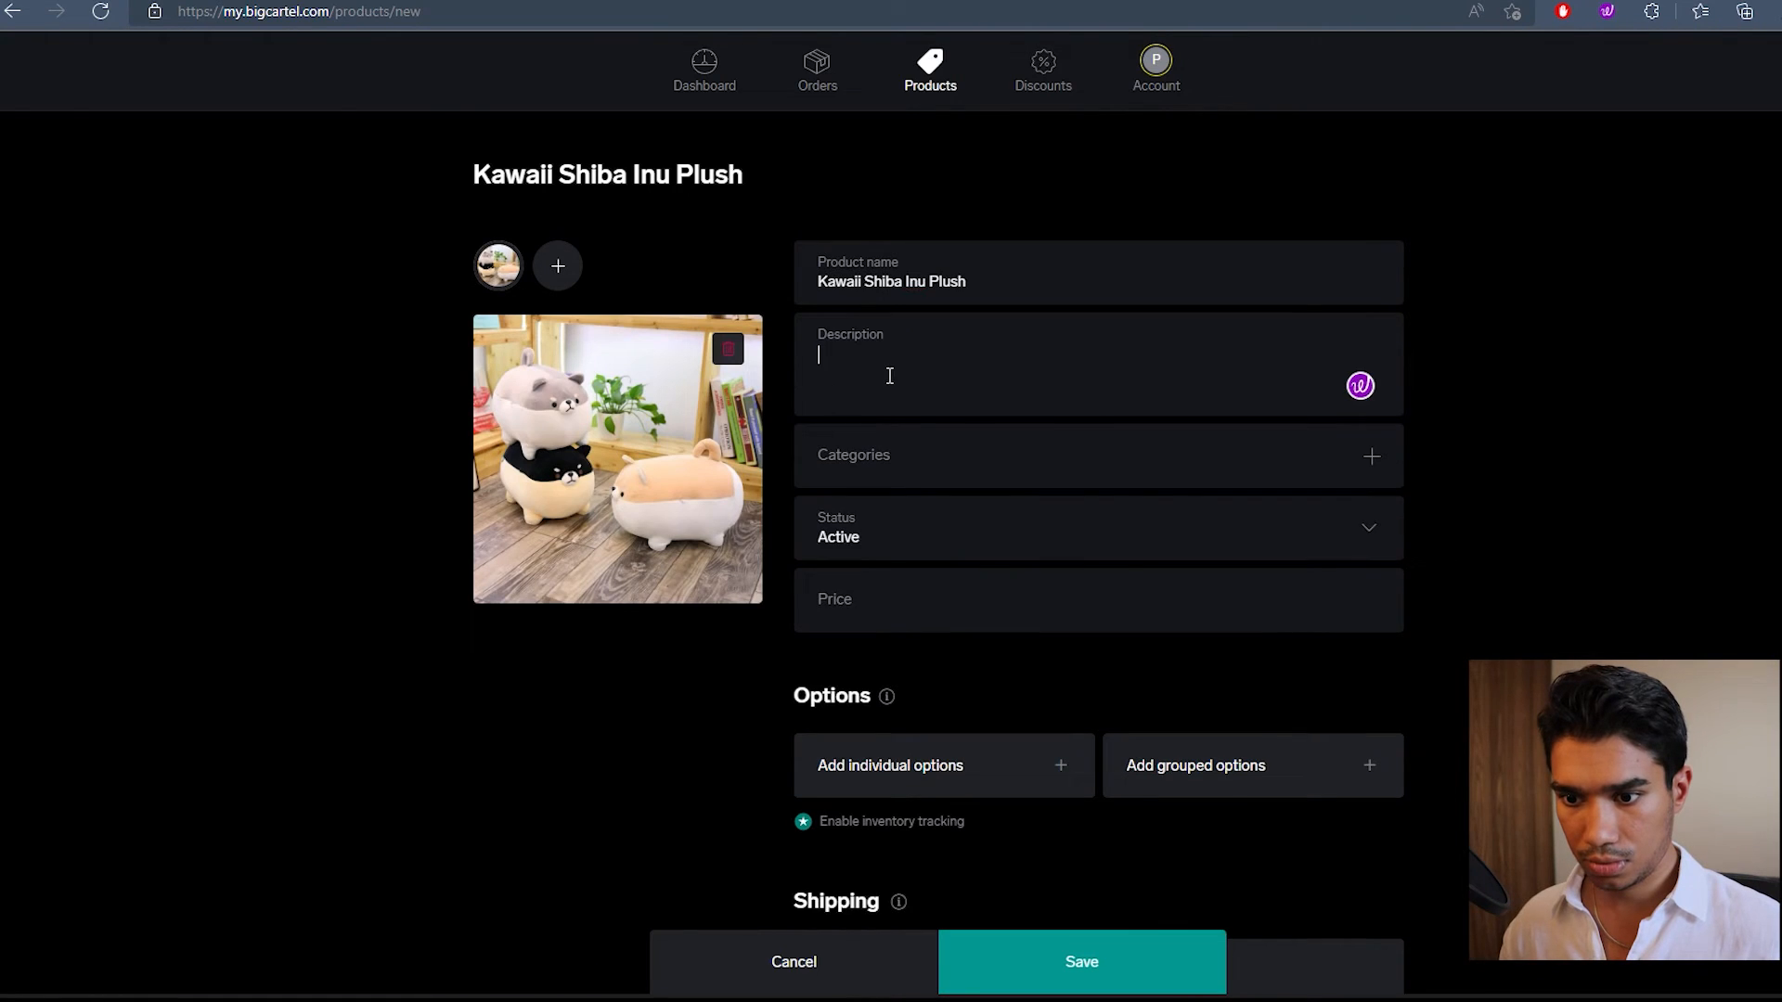
key("ctrl+v")
Step: Assign the Shiba Inu product to the Plushies category and set its price to $39.99
left_click(1009, 608)
left_click(852, 521)
left_click(1206, 590)
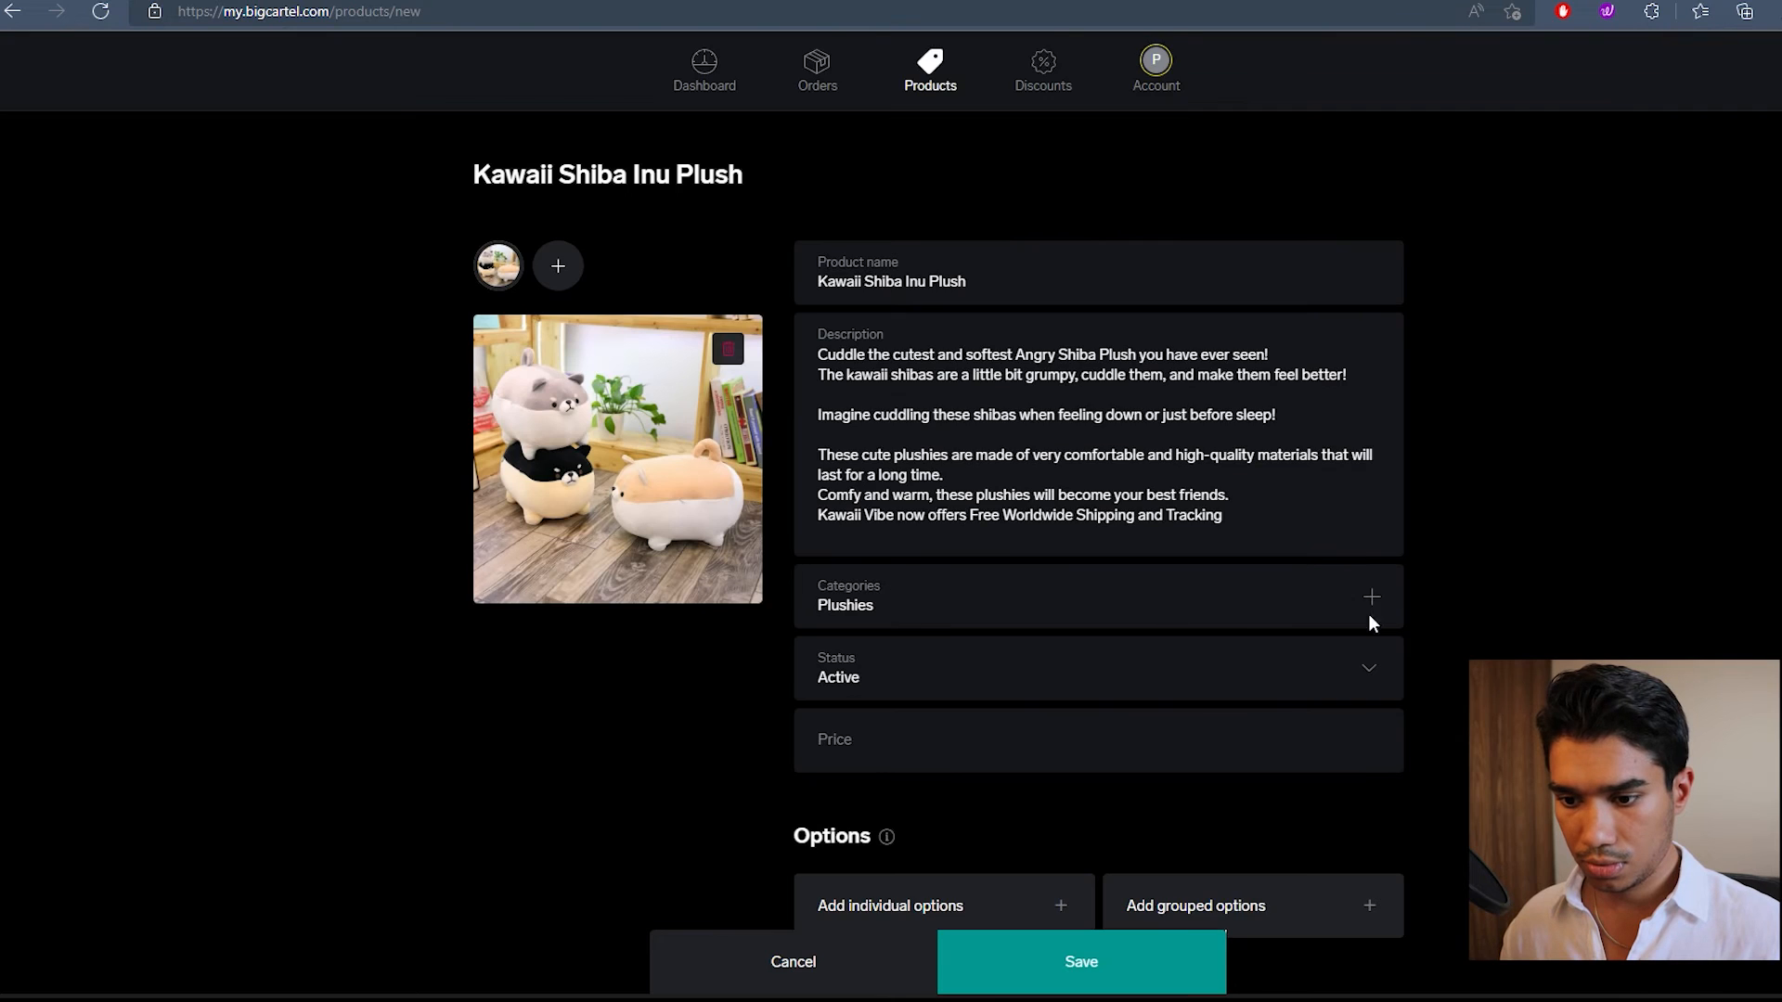
scroll(984, 552, "down", 2)
left_click(960, 604)
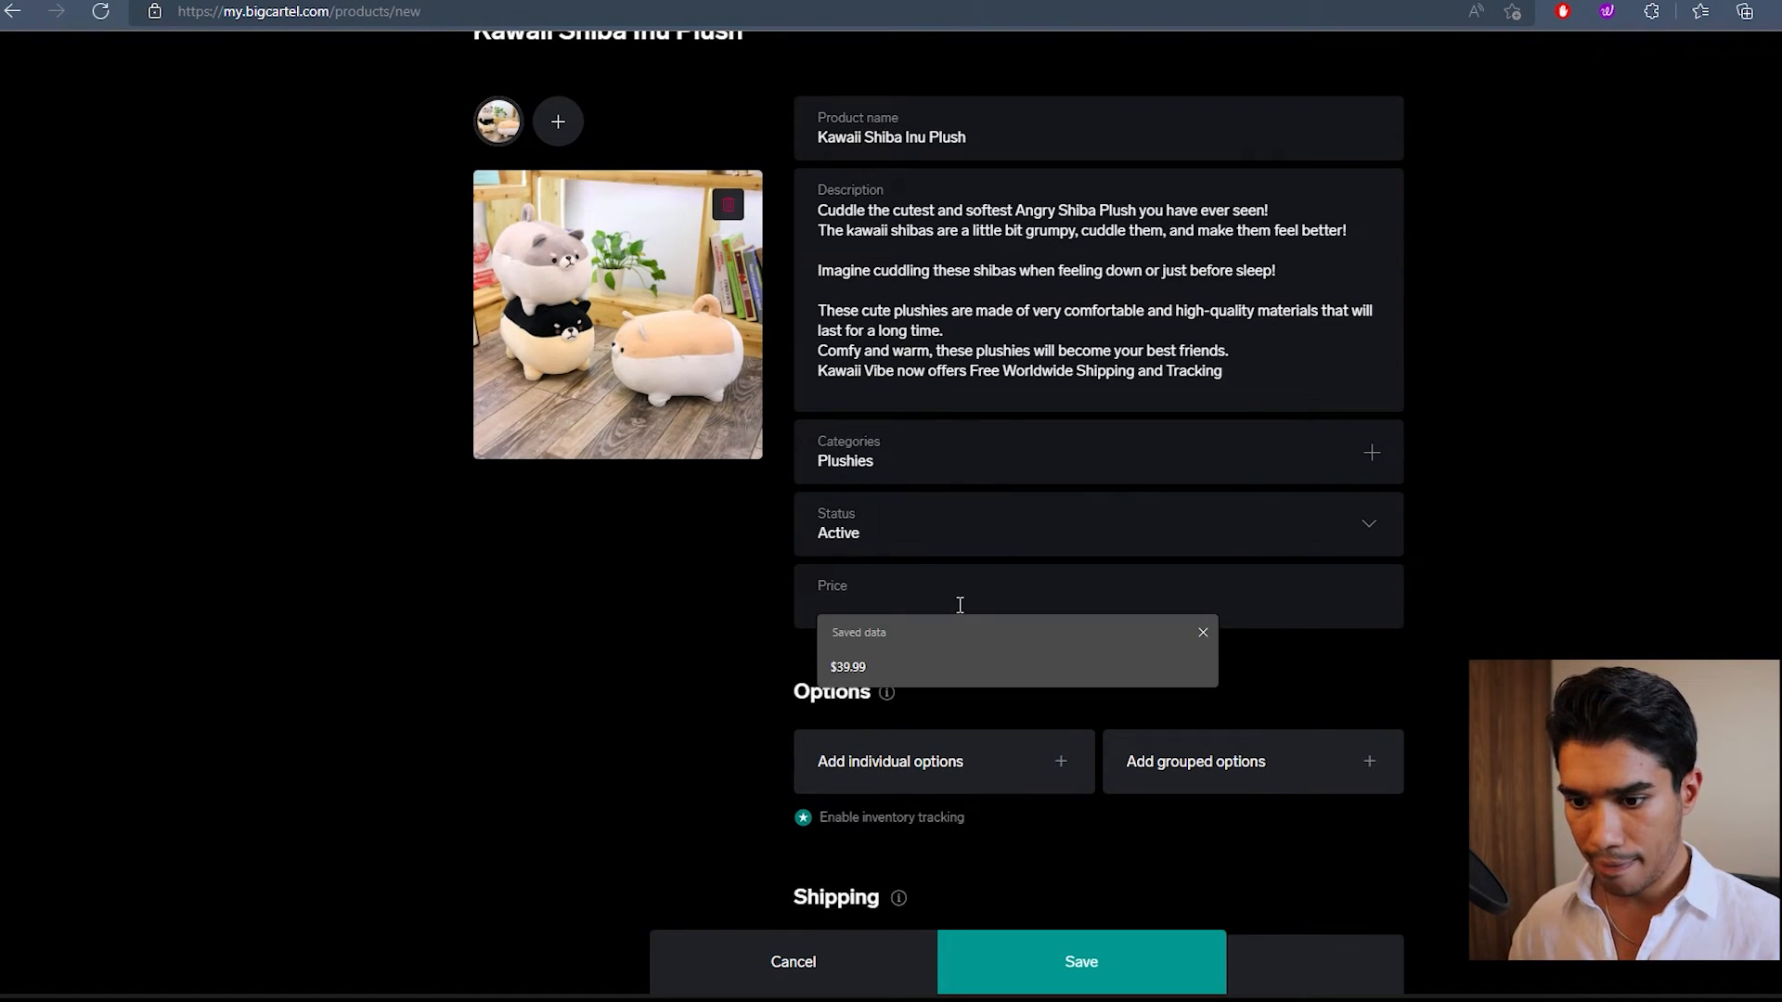
left_click(951, 653)
Step: Add two individual size options to the Shiba Inu product, named 25cm and 35cm
left_click(958, 761)
left_click(964, 750)
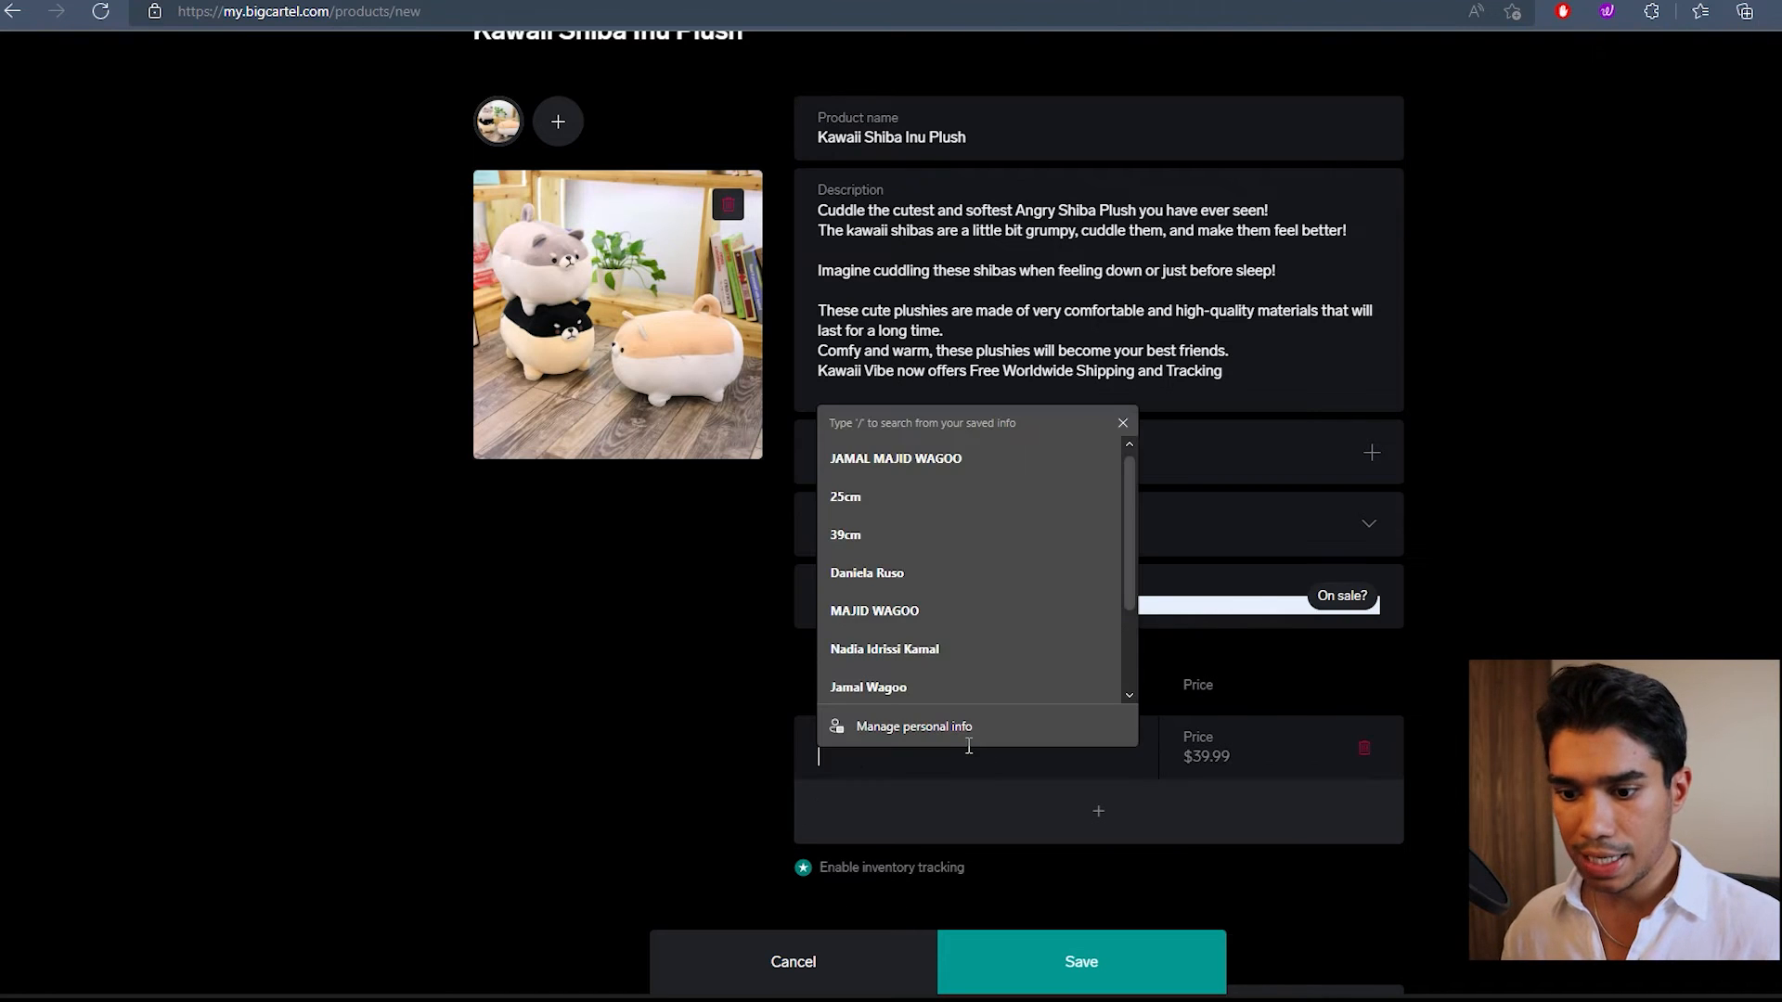
type("25cm")
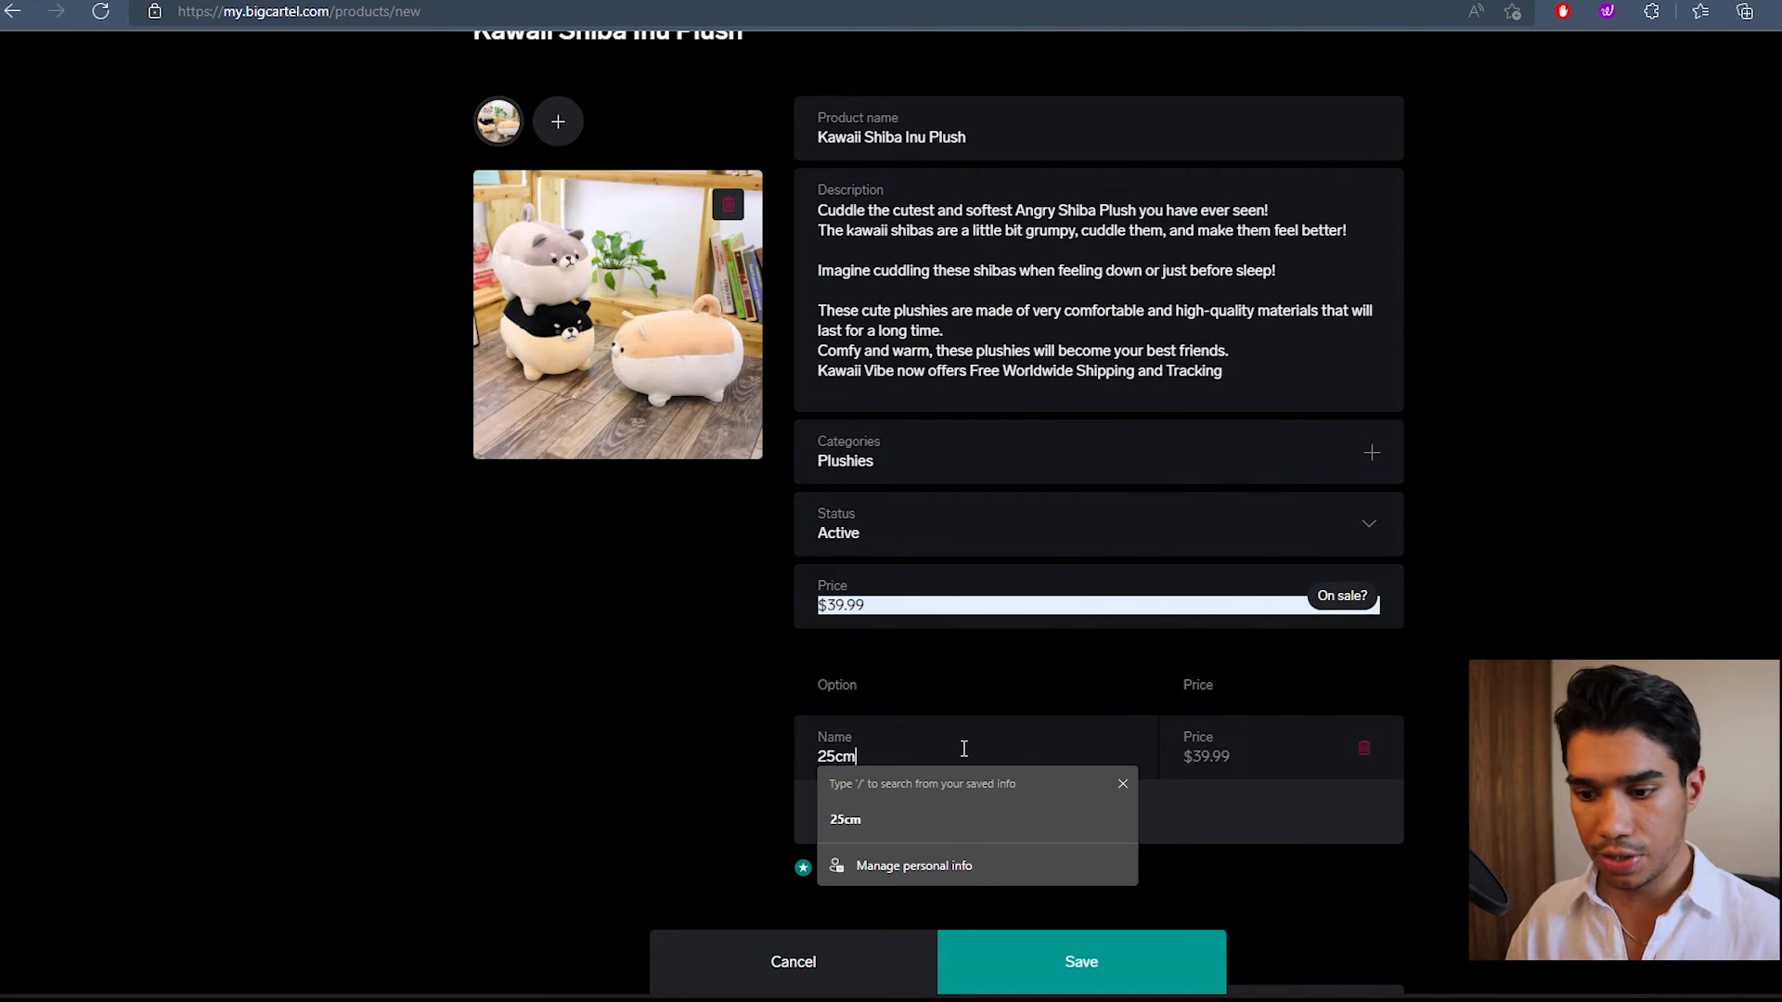
left_click(1000, 826)
left_click(882, 805)
type("35cm")
Step: Set the price of the 35cm option to $45.99
left_click(1206, 824)
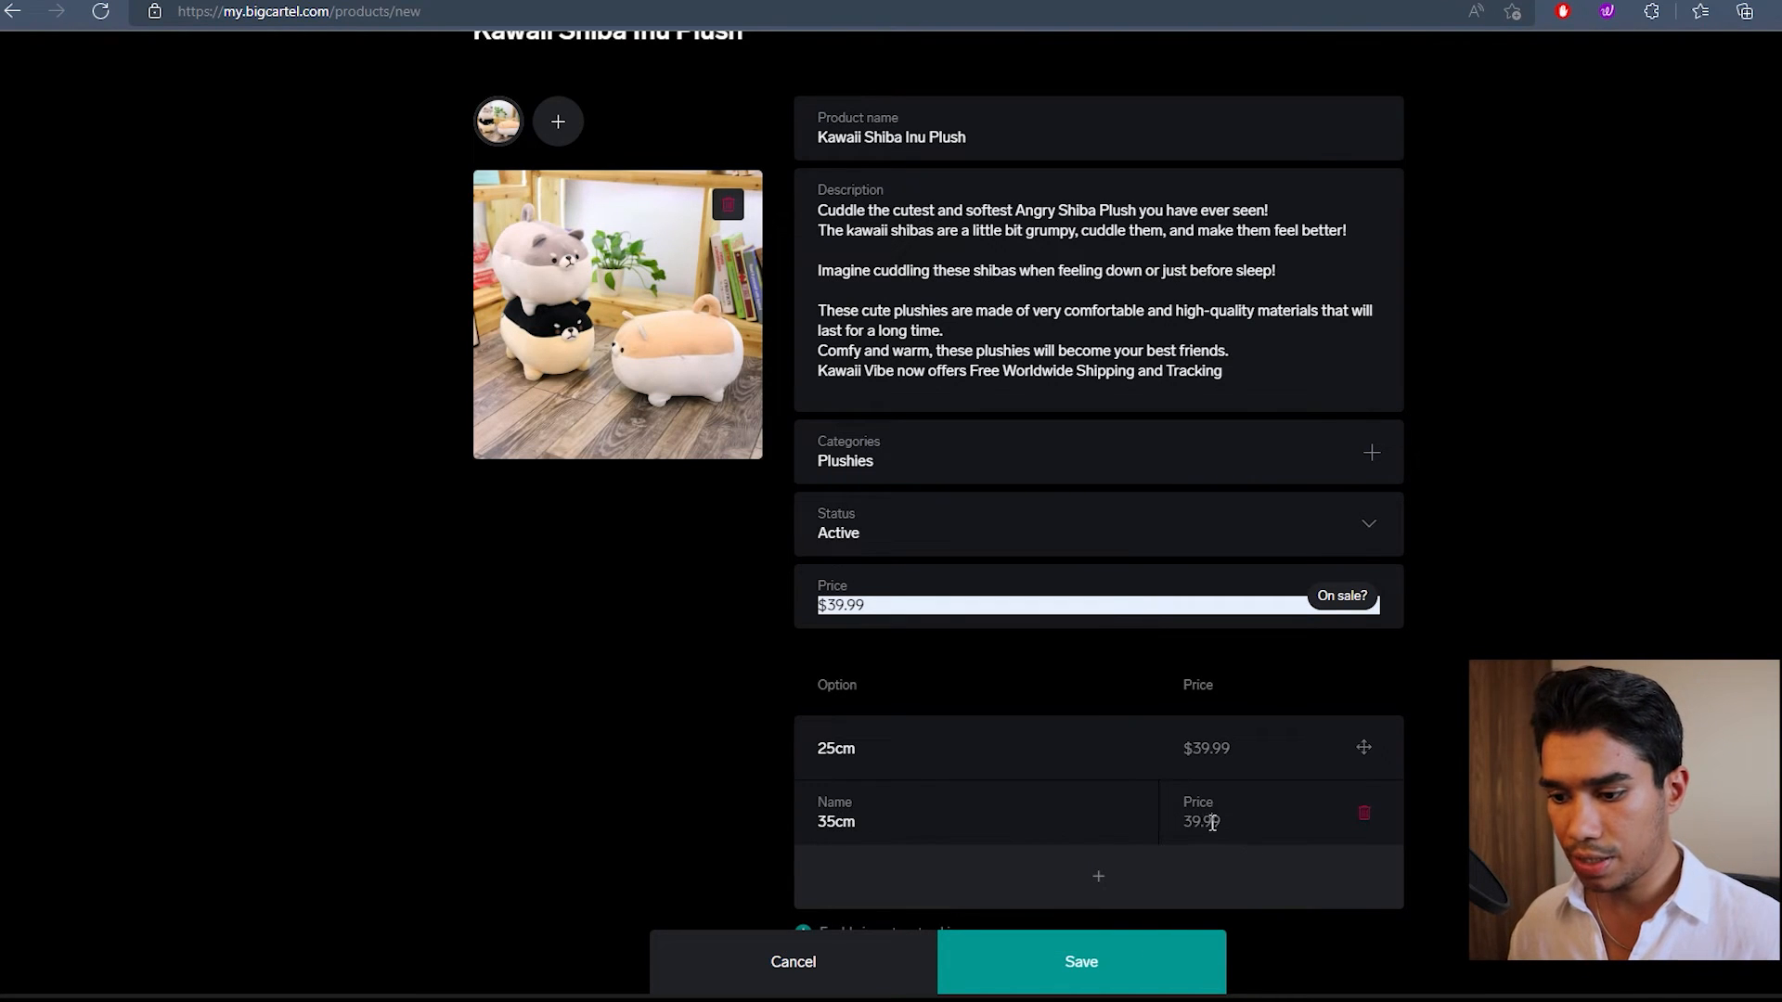
key("BackSpace")
key("BackSpace")
key("BackSpace")
key("BackSpace")
key("BackSpace")
type("45.99")
key("Return")
Step: Add Canada as a shipping destination for the Shiba Inu product with a $5.99 rate when shipped alone
scroll(1651, 660, "down", 4)
scroll(1630, 583, "up", 6)
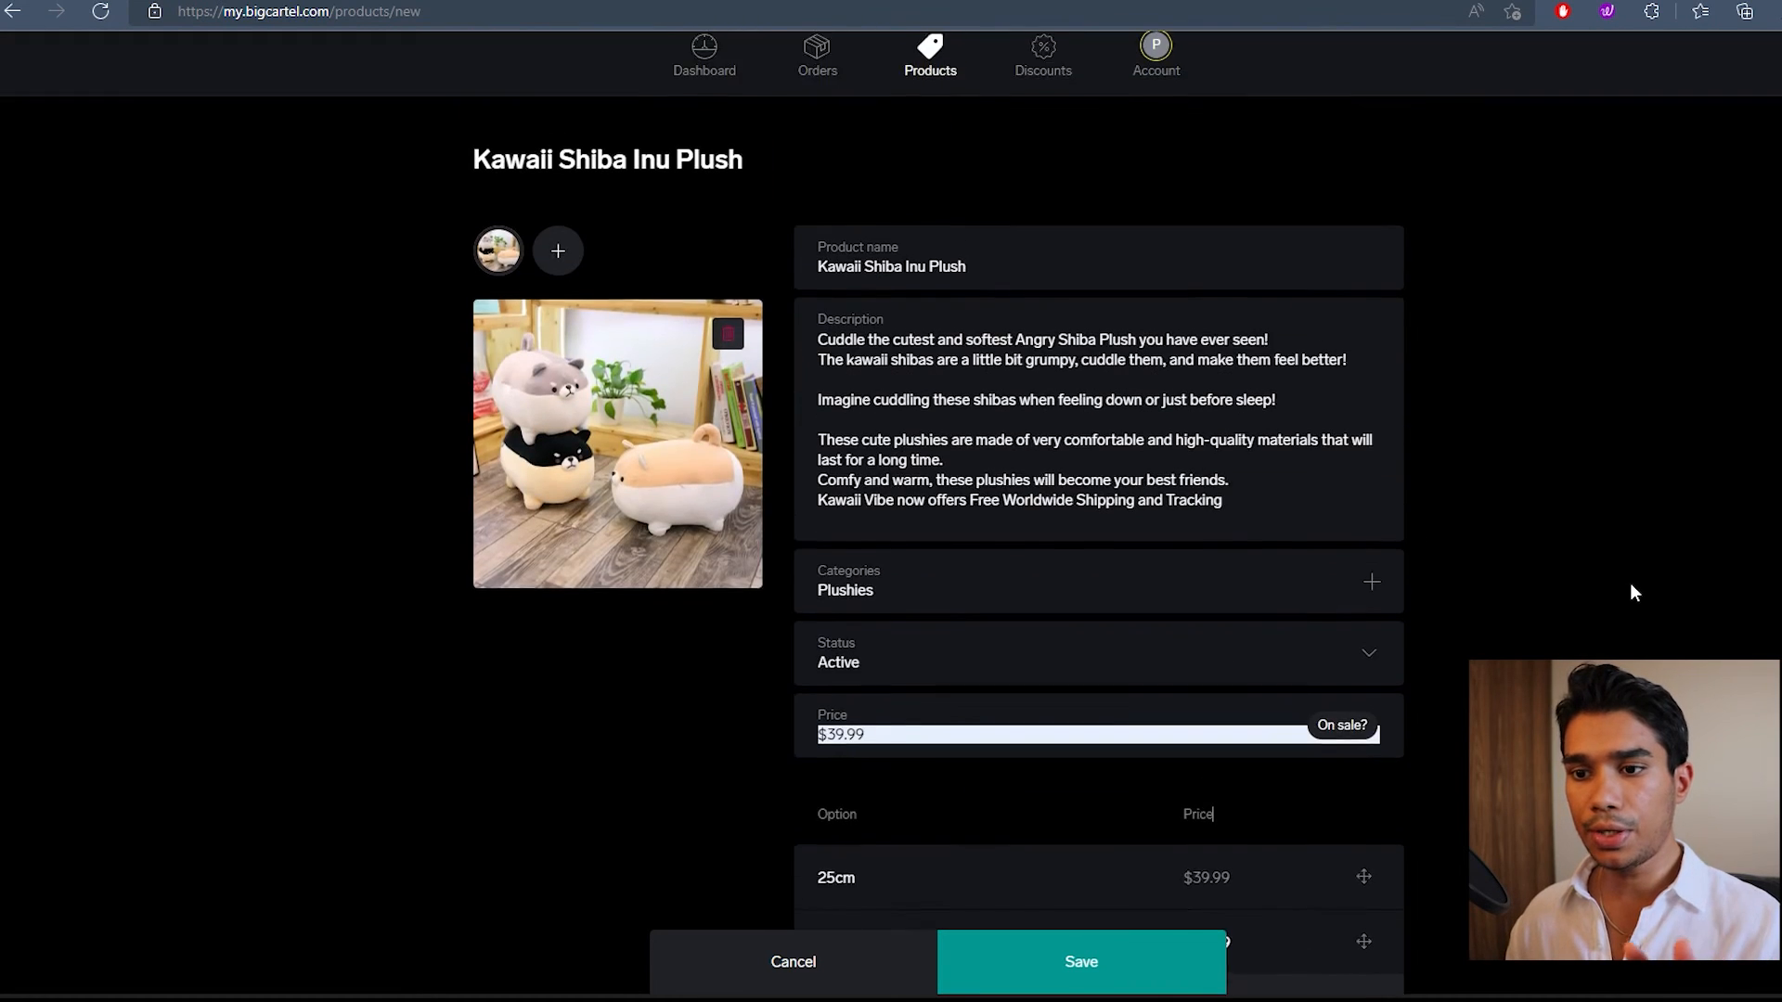
scroll(1630, 587, "down", 6)
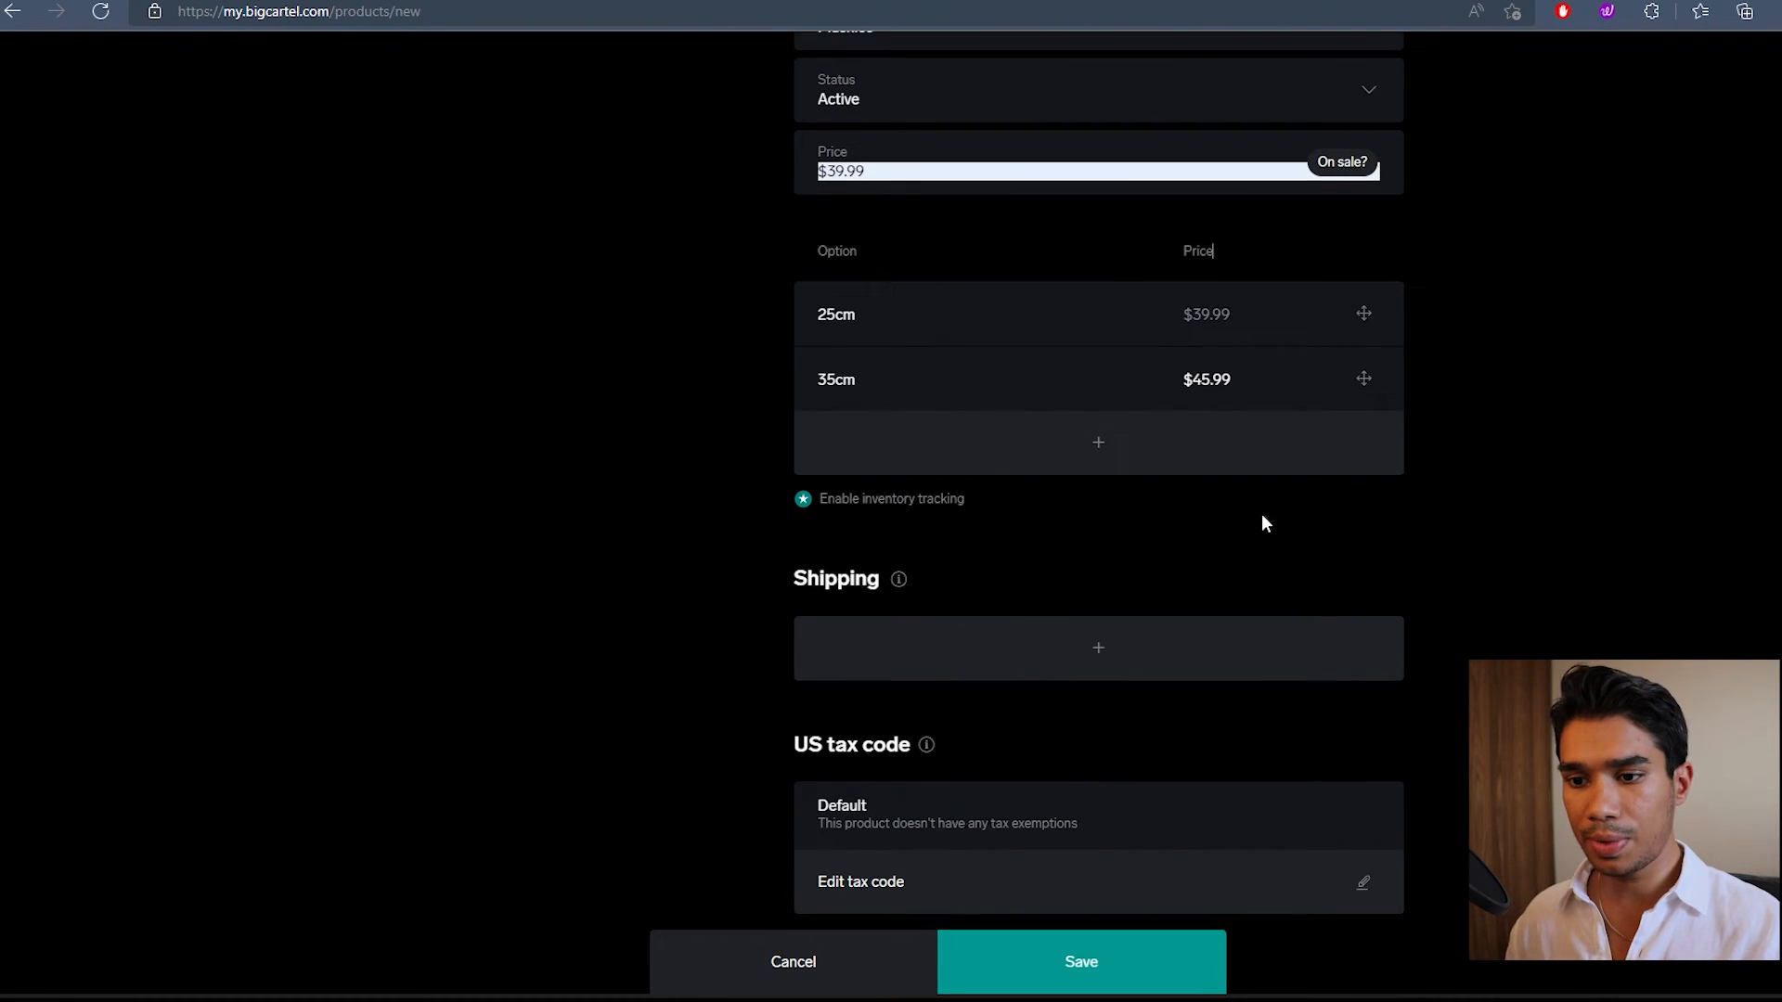
left_click(1113, 665)
left_click(891, 659)
left_click(880, 261)
left_click(1138, 655)
key("BackSpace")
type("5.99")
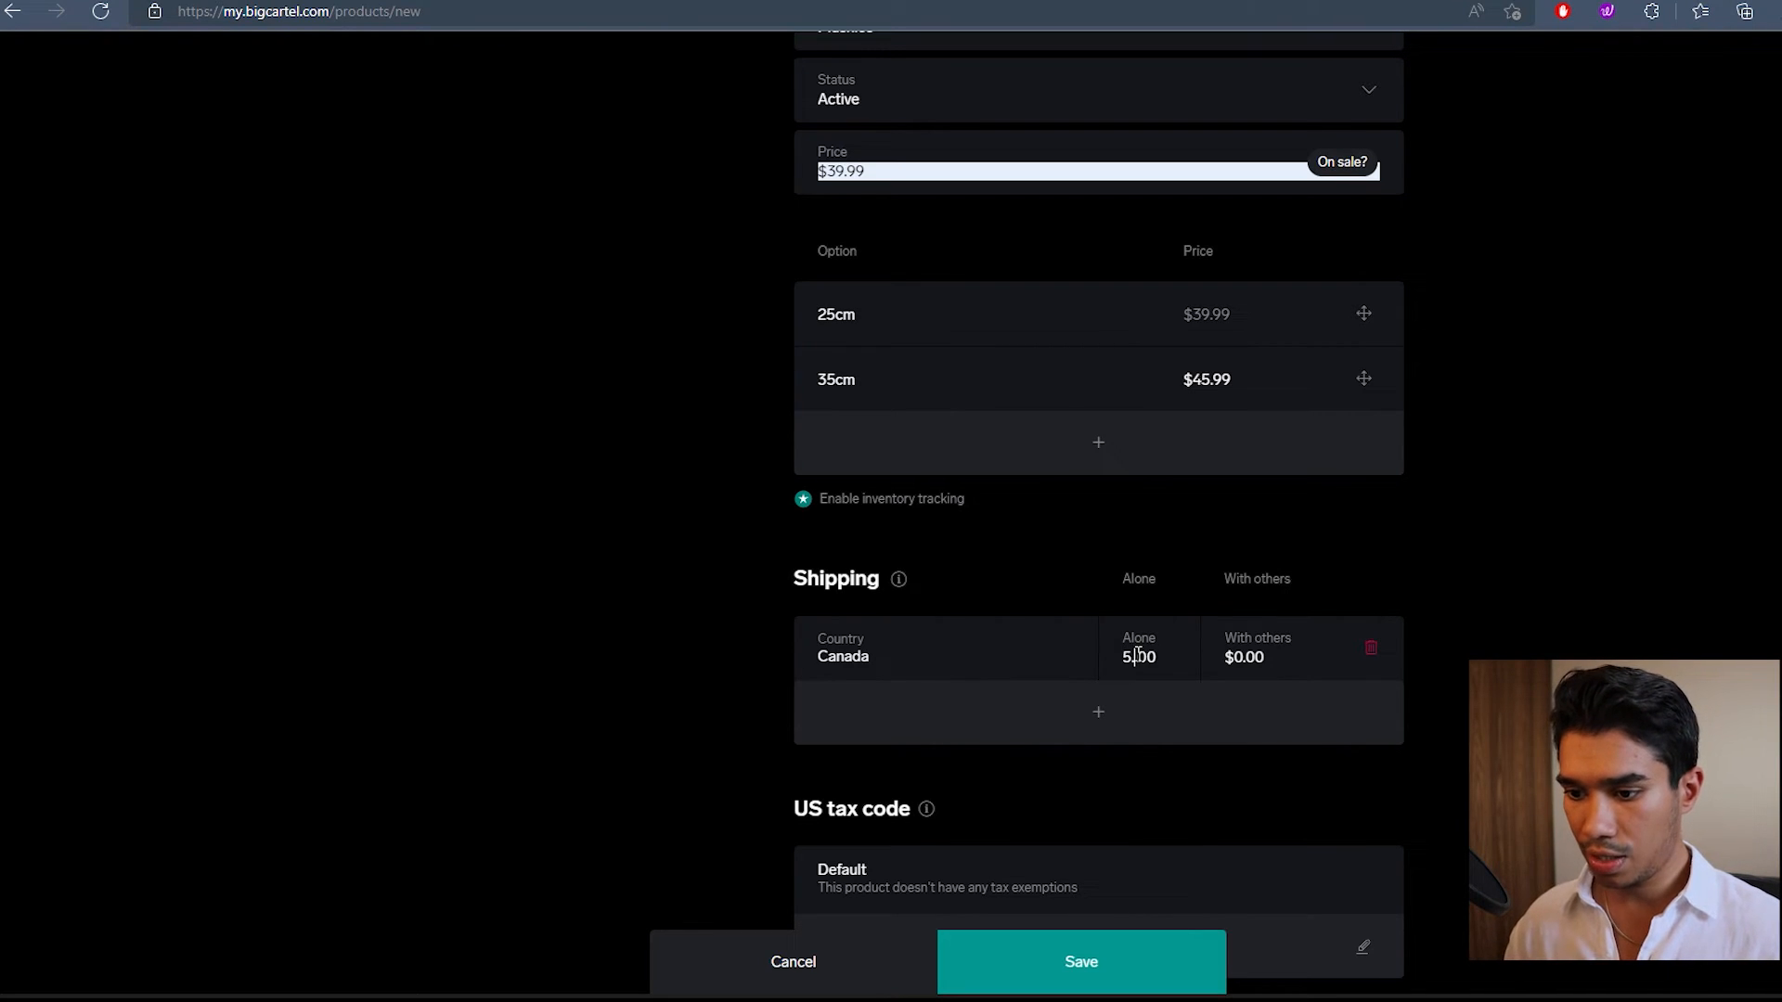
key("Delete")
key("Delete")
key("Delete")
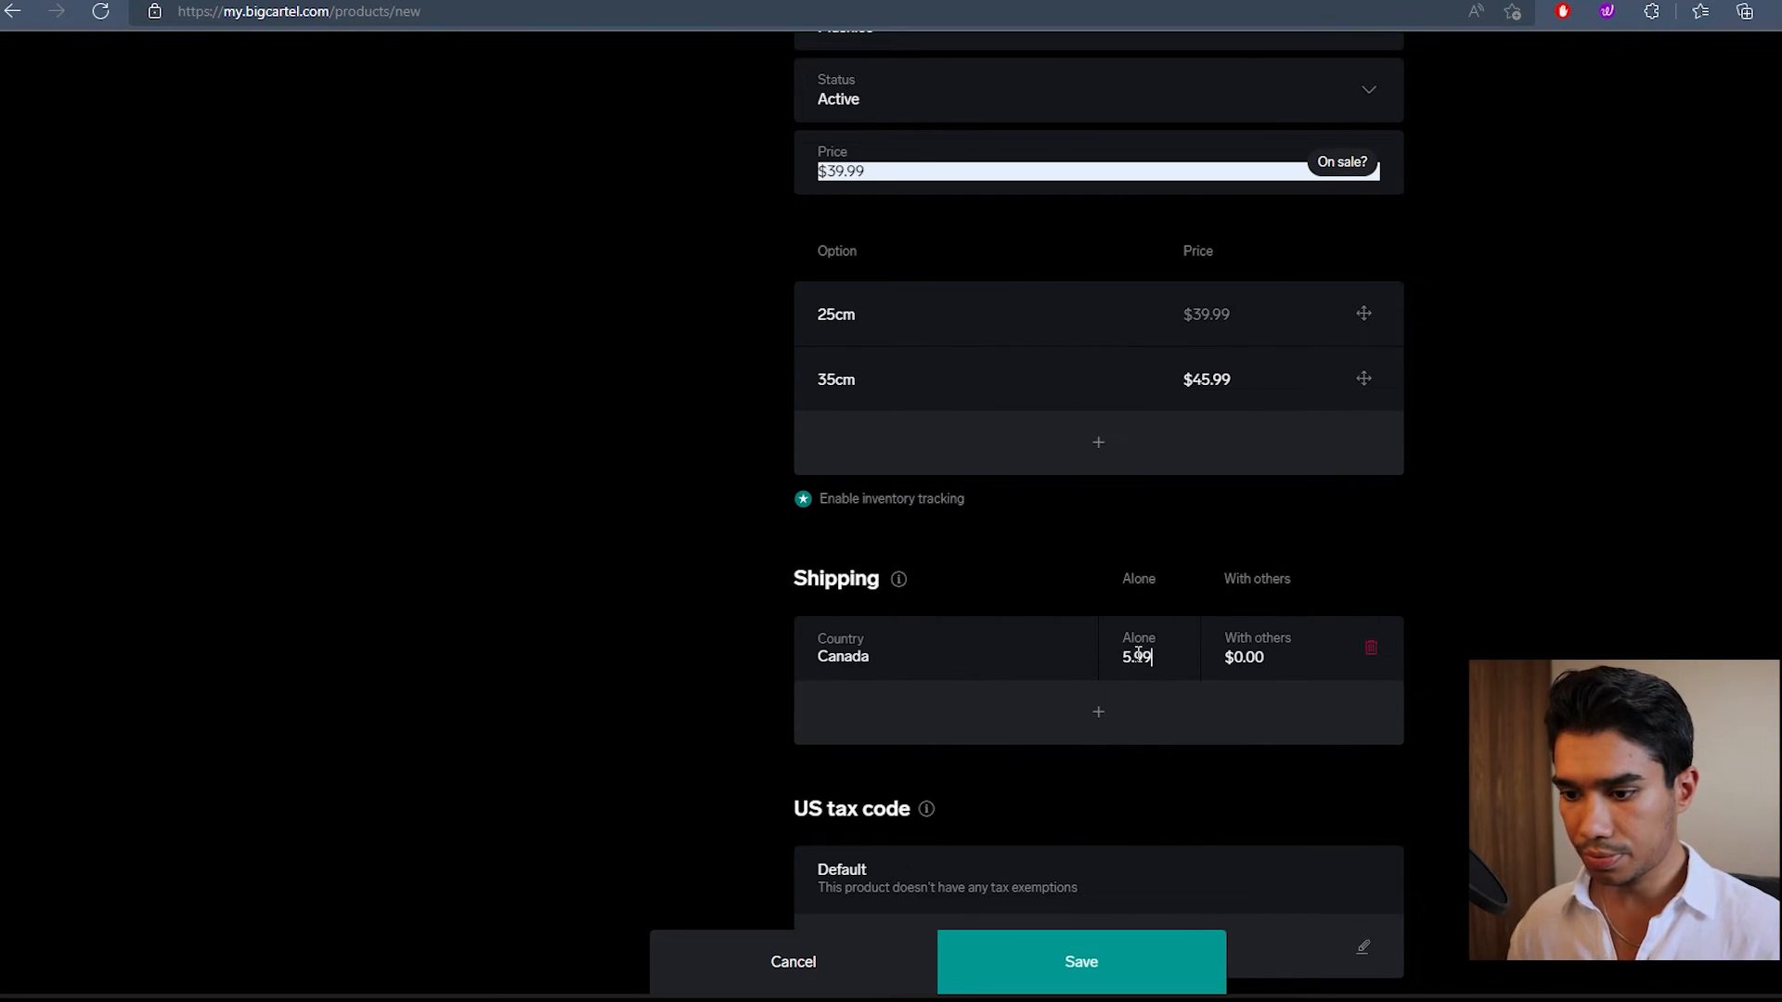
Step: Add United States as the second shipping destination of the Shiba Inu product
left_click(1108, 701)
left_click(873, 705)
scroll(922, 508, "down", 4)
type("un")
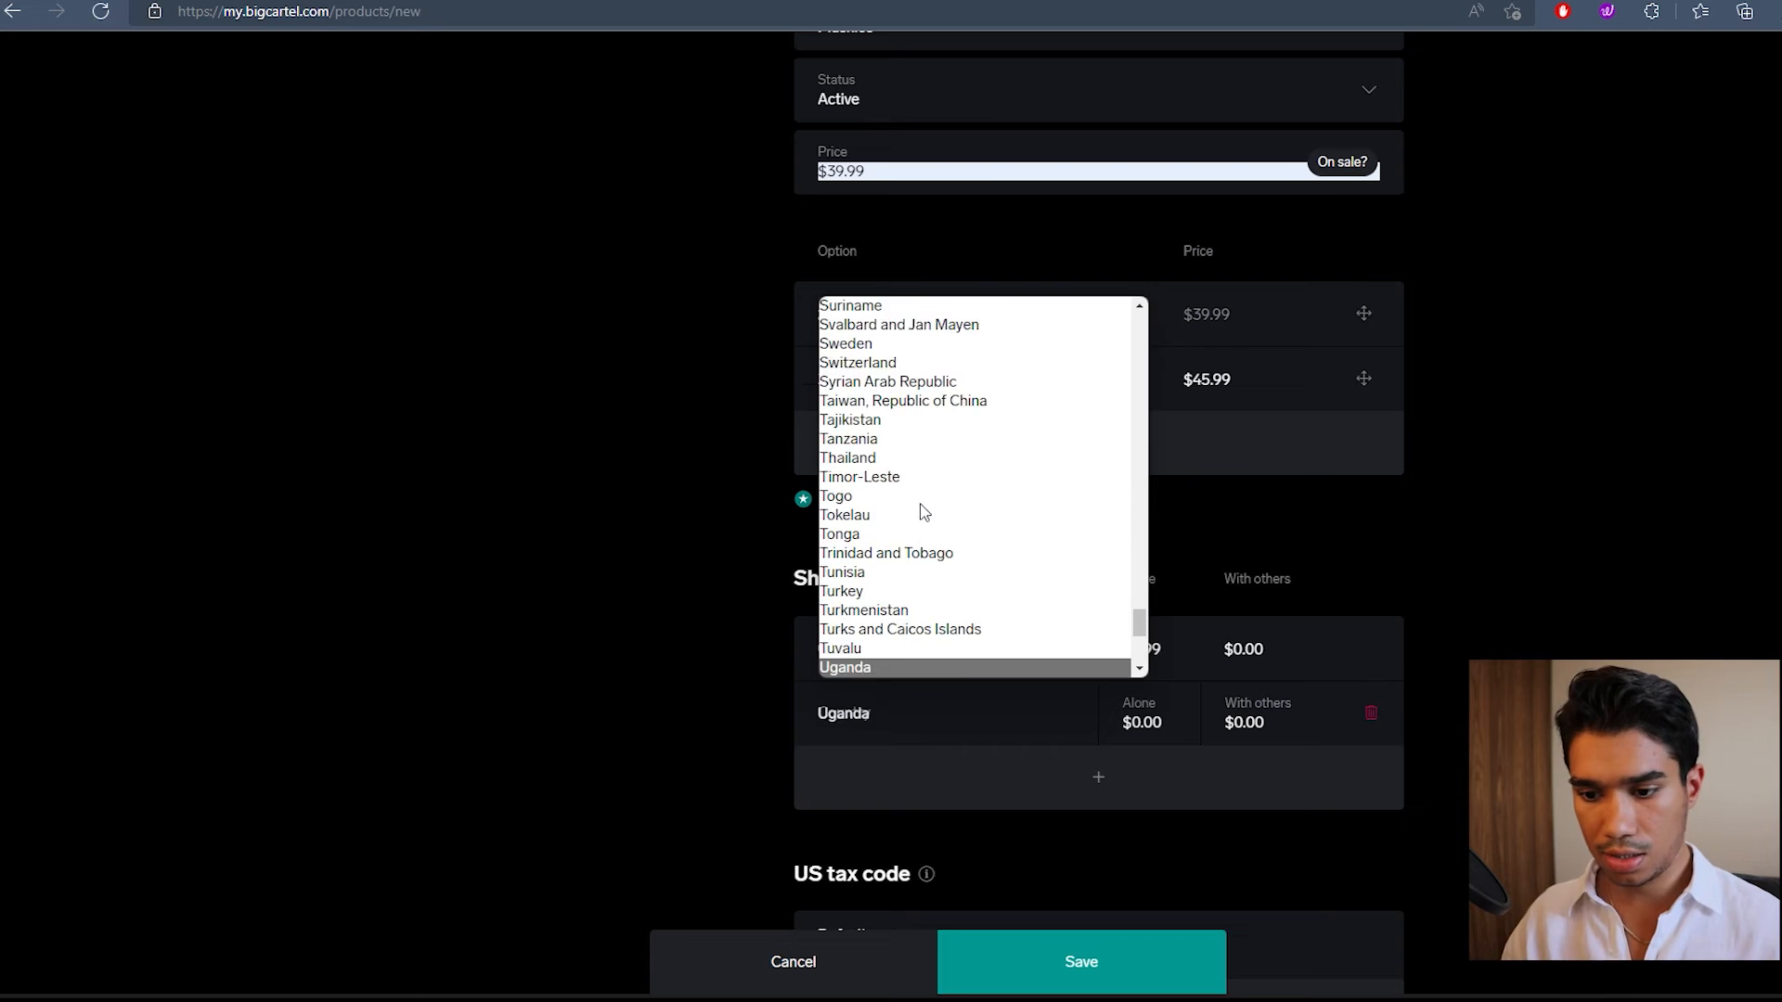
scroll(989, 657, "down", 1)
left_click(975, 632)
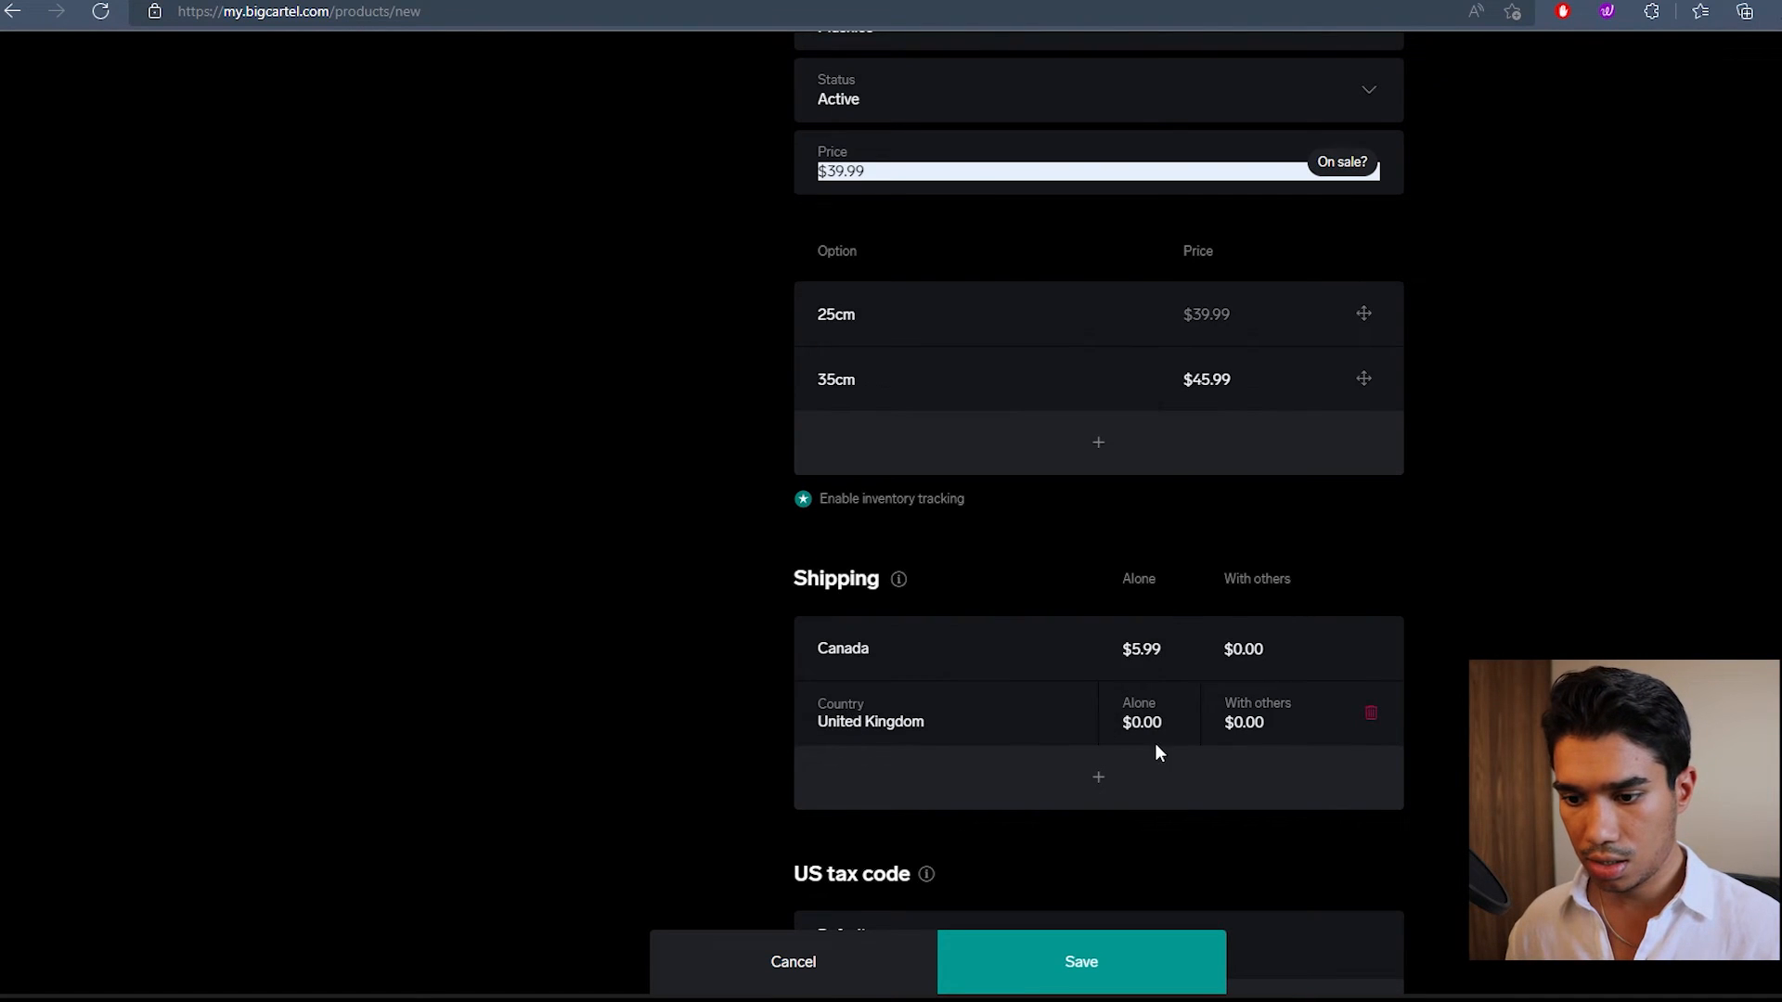
left_click(956, 724)
scroll(899, 692, "down", 1)
left_click(881, 663)
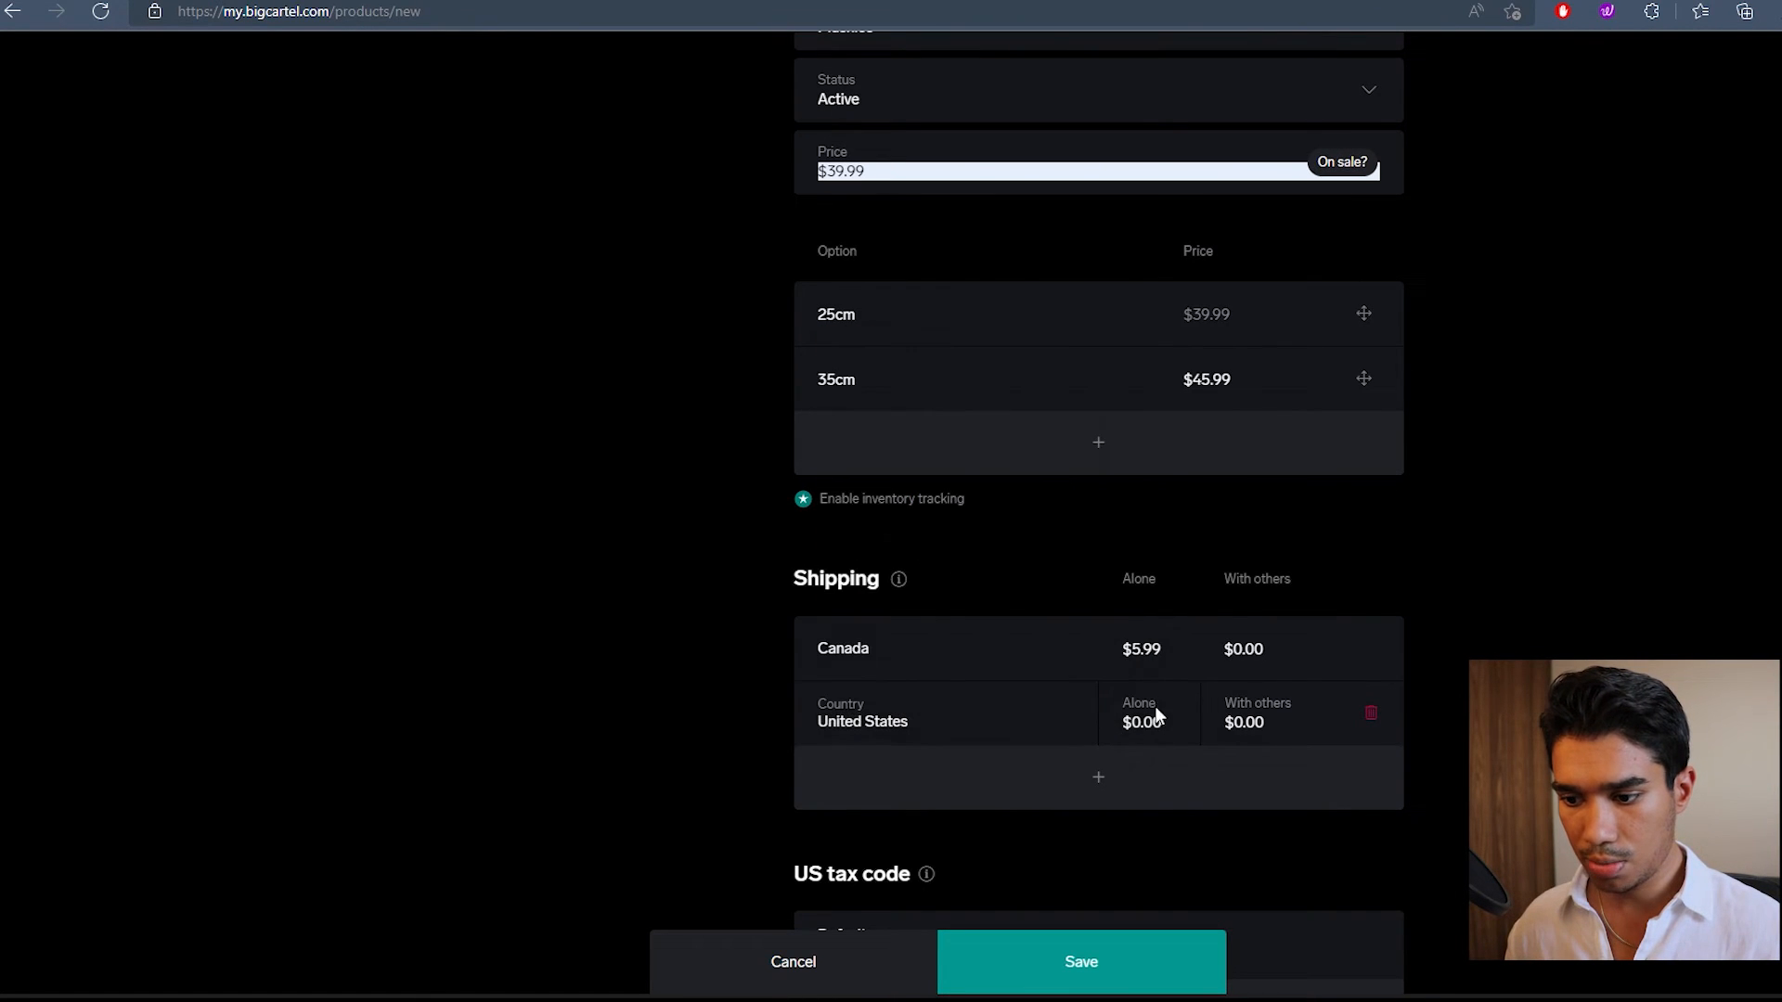
Step: Set the United States shipping rate for the product alone to $5.99 and save the product
left_click(1148, 720)
key("BackSpace")
key("BackSpace")
key("BackSpace")
type("5.9")
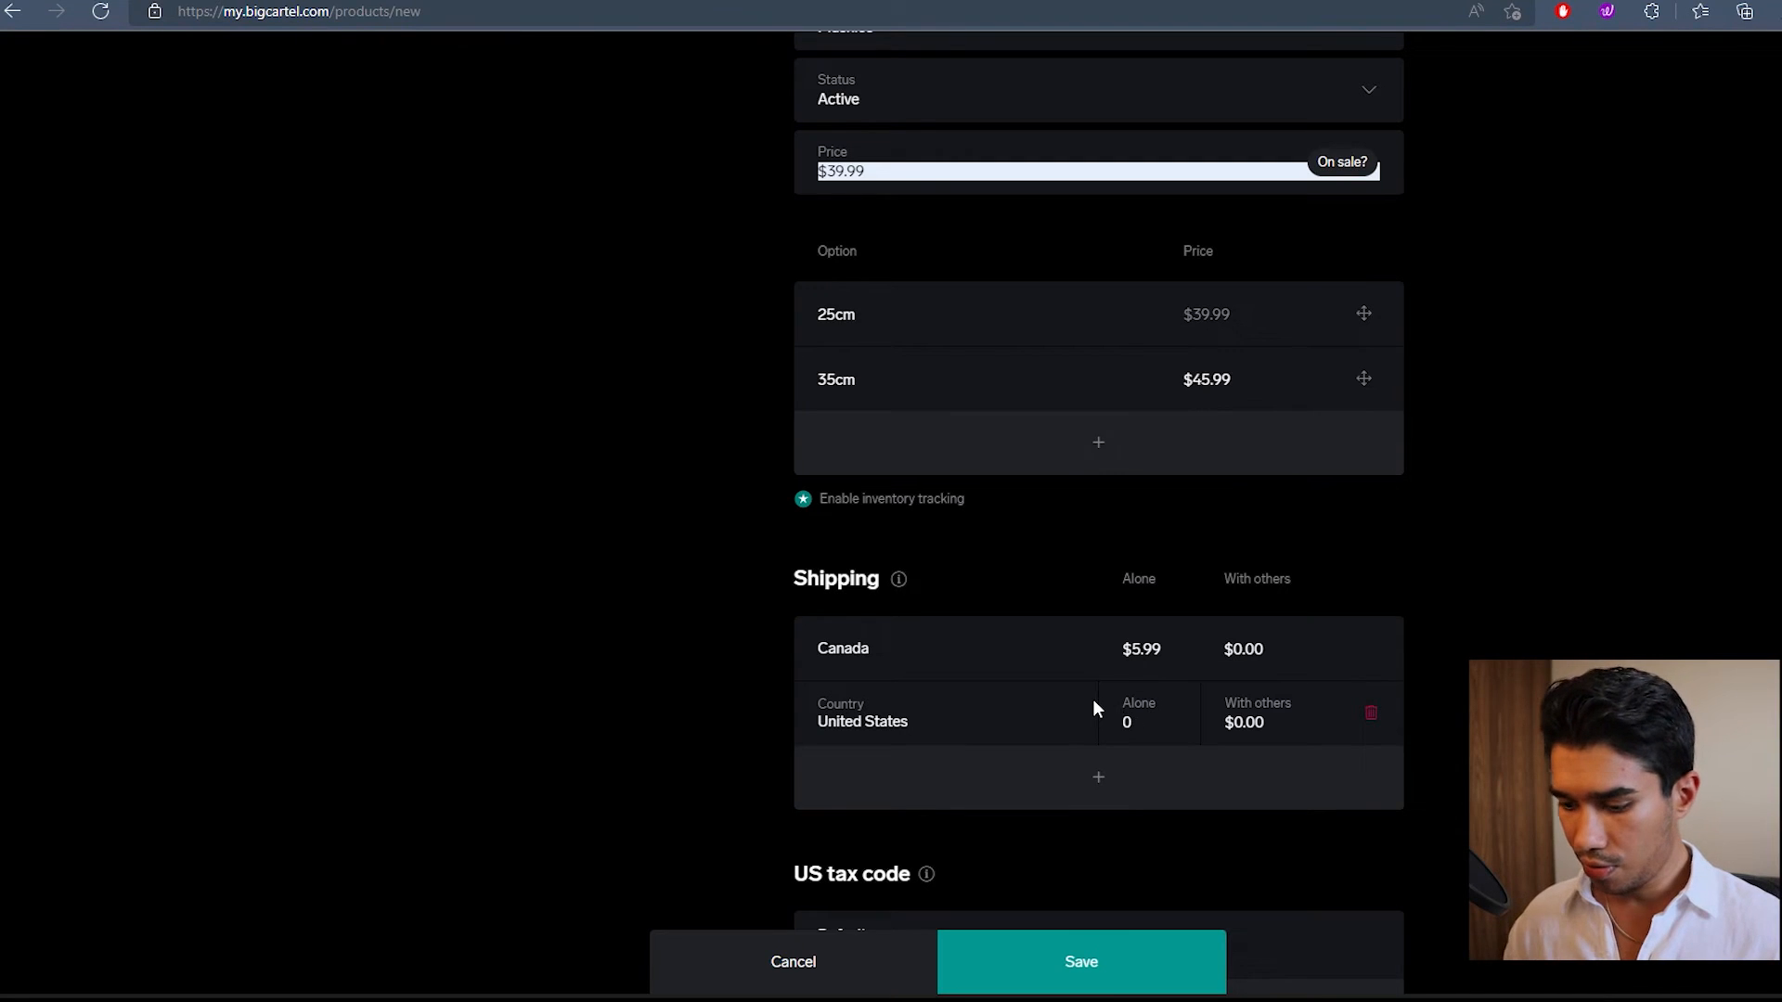
type("9")
left_click(1439, 677)
scroll(1353, 605, "down", 3)
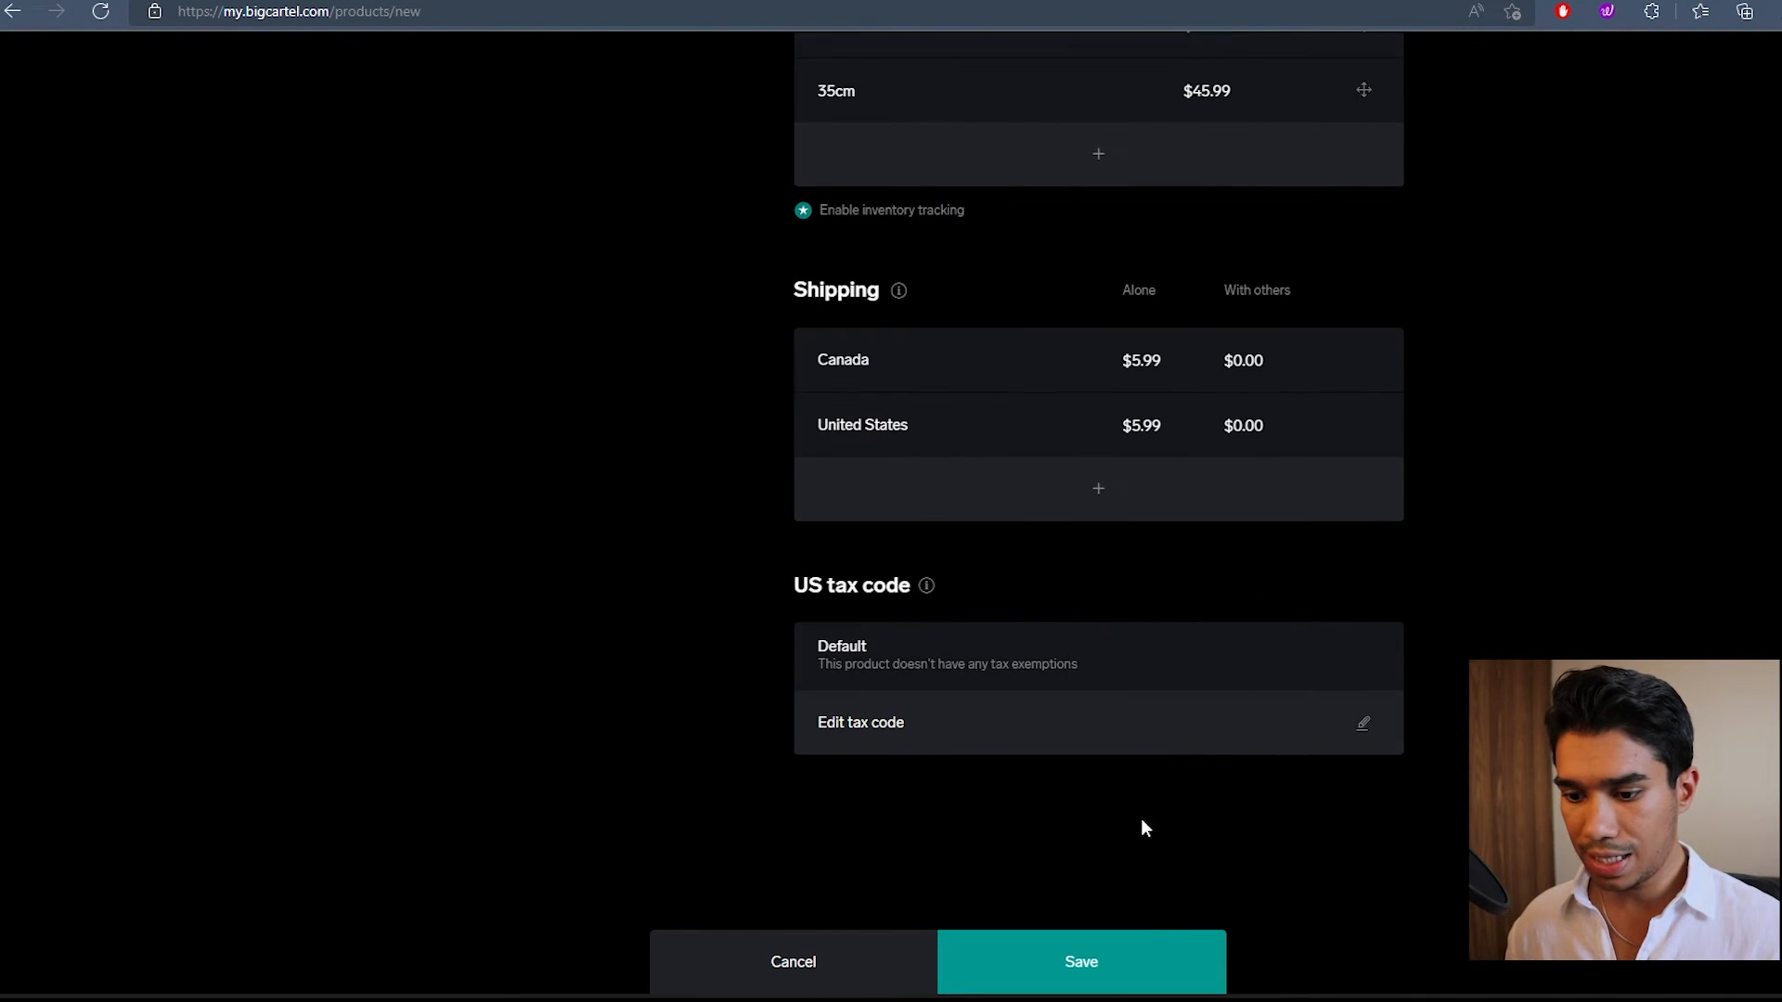
left_click(1143, 956)
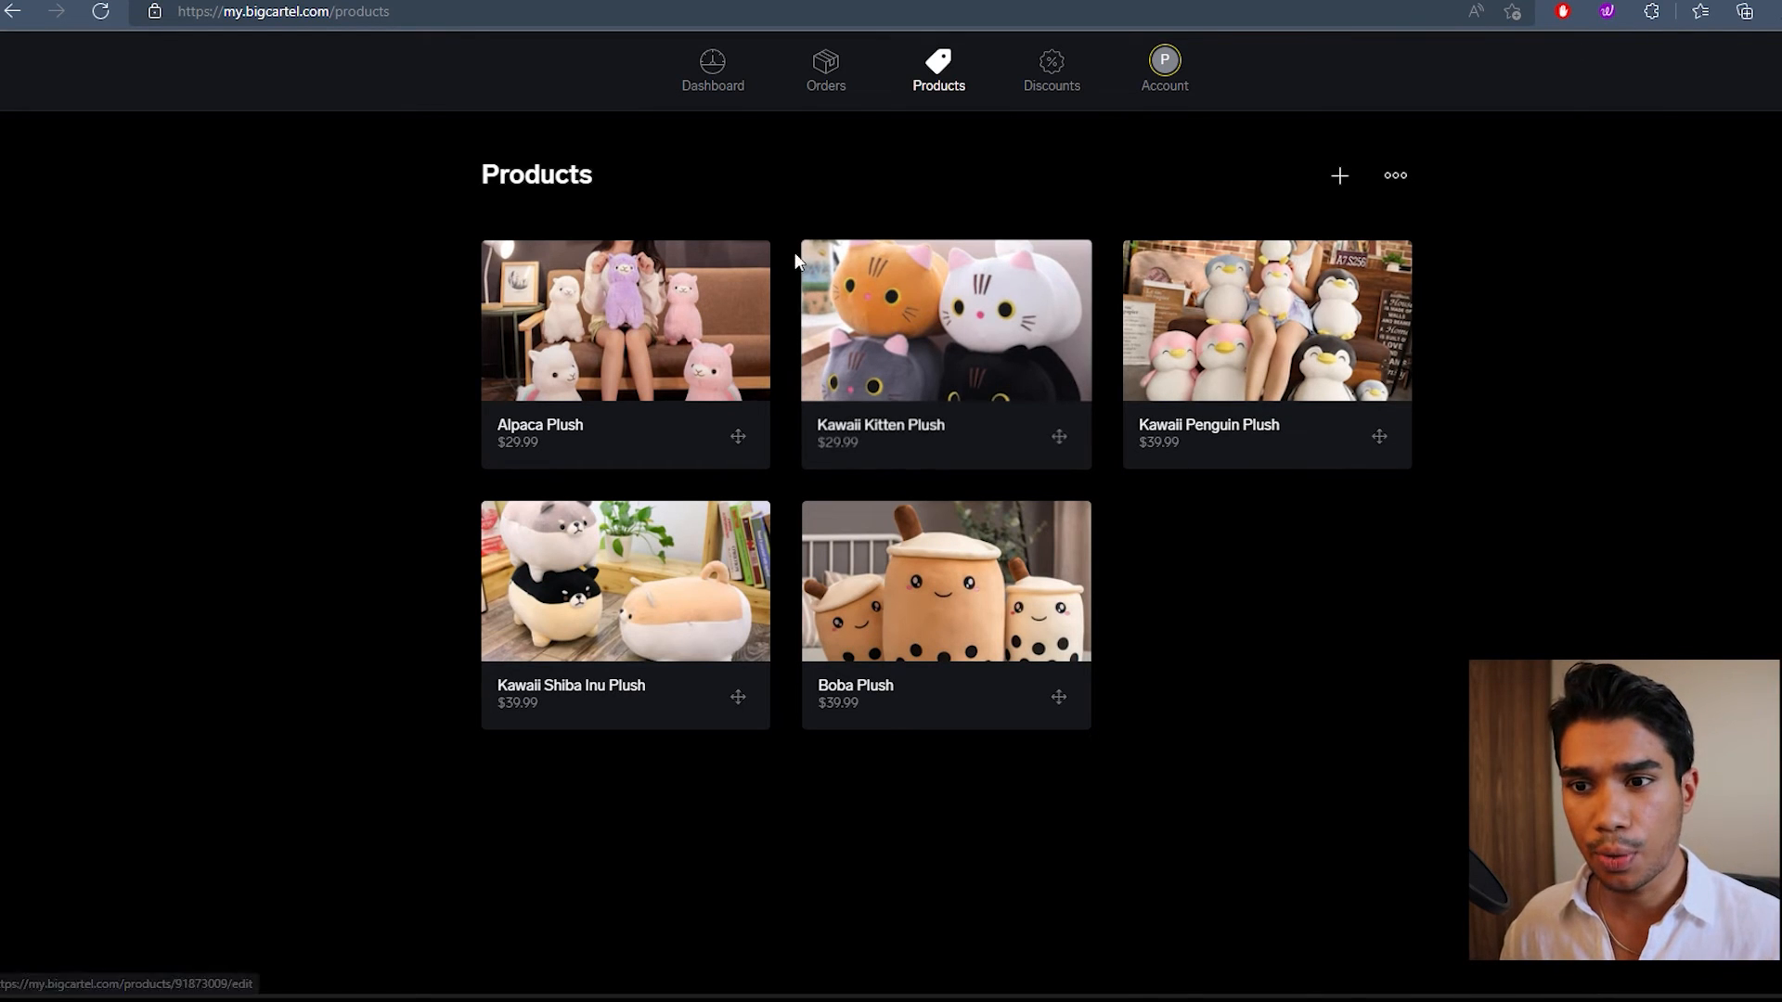
Step: Open the payment processor item from the dashboard's getting started checklist and look through the account settings and payment options
left_click(711, 77)
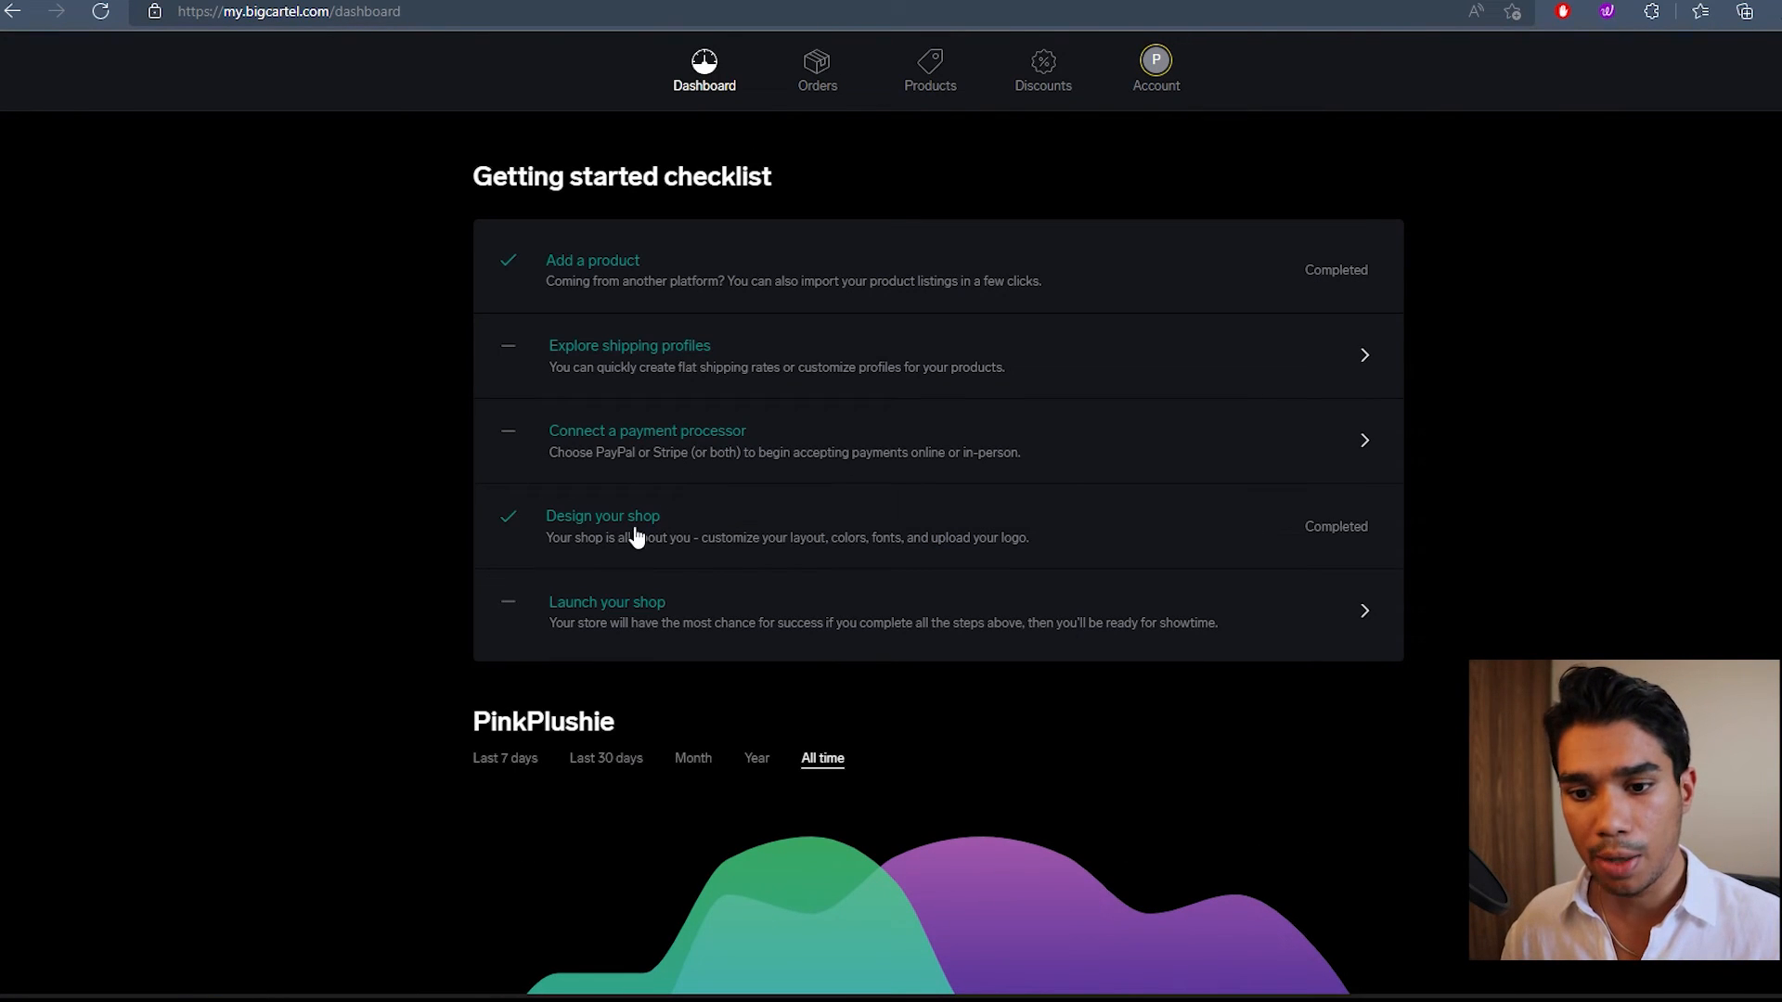
left_click(624, 455)
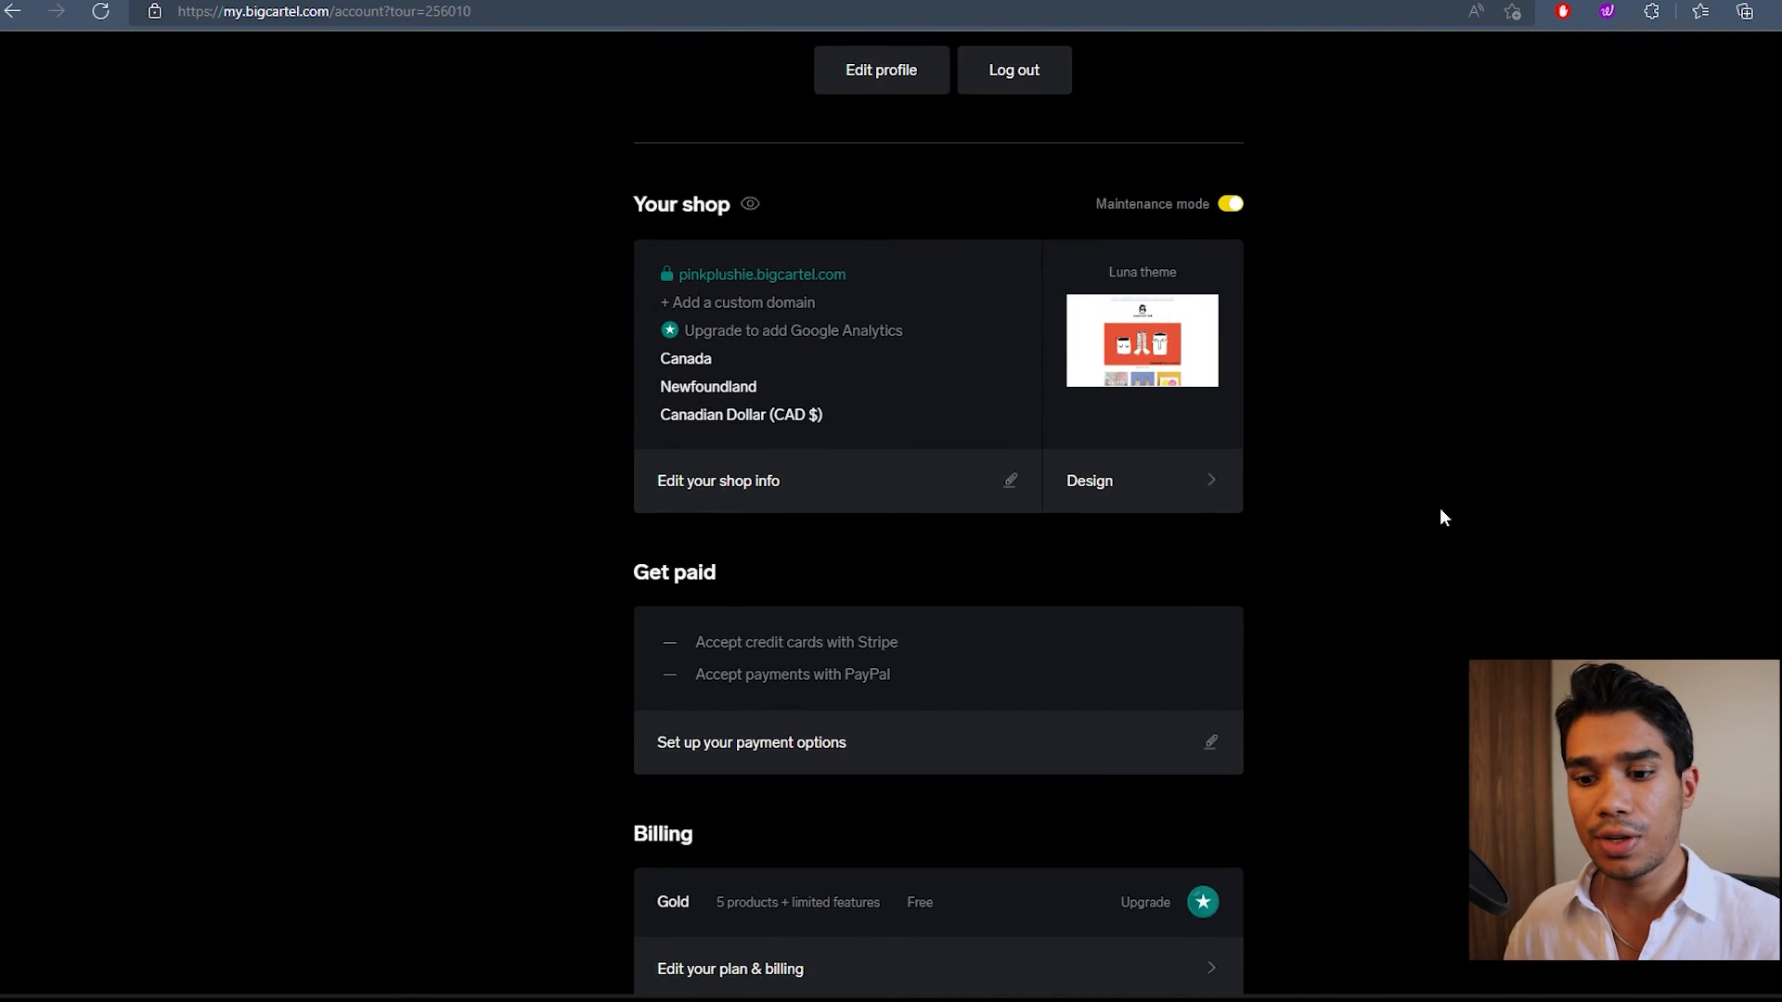
scroll(1442, 518, "down", 3)
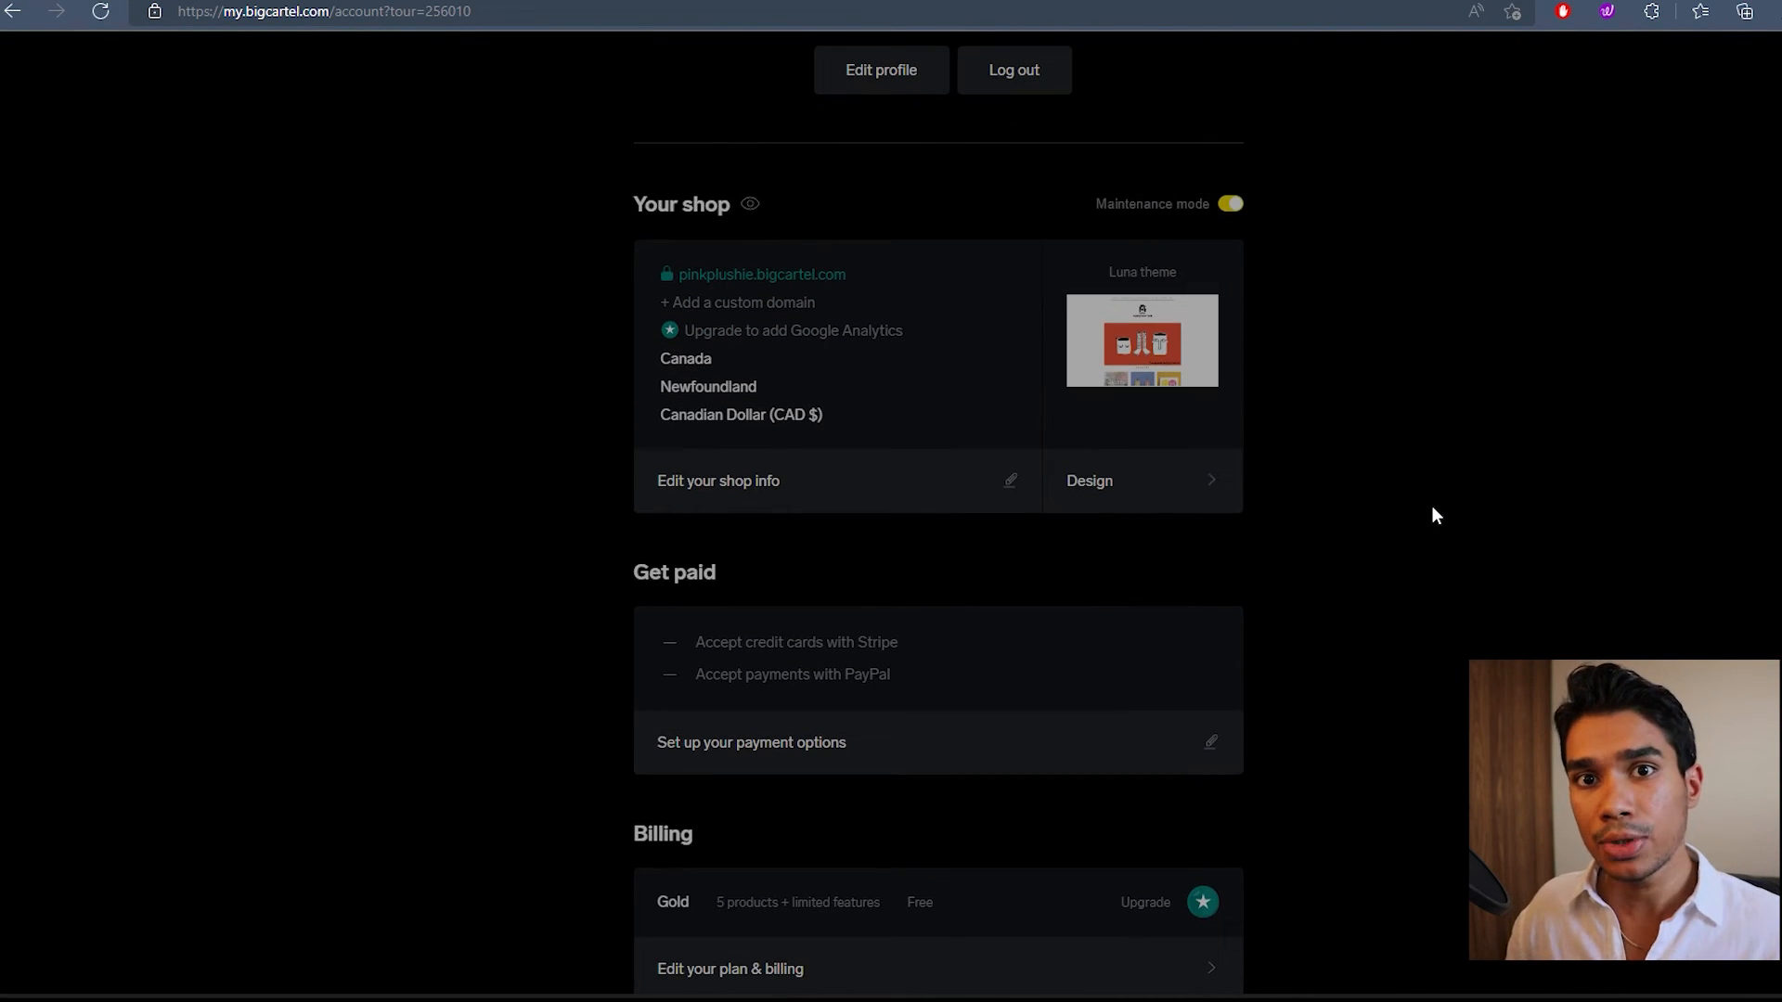
scroll(1431, 509, "down", 8)
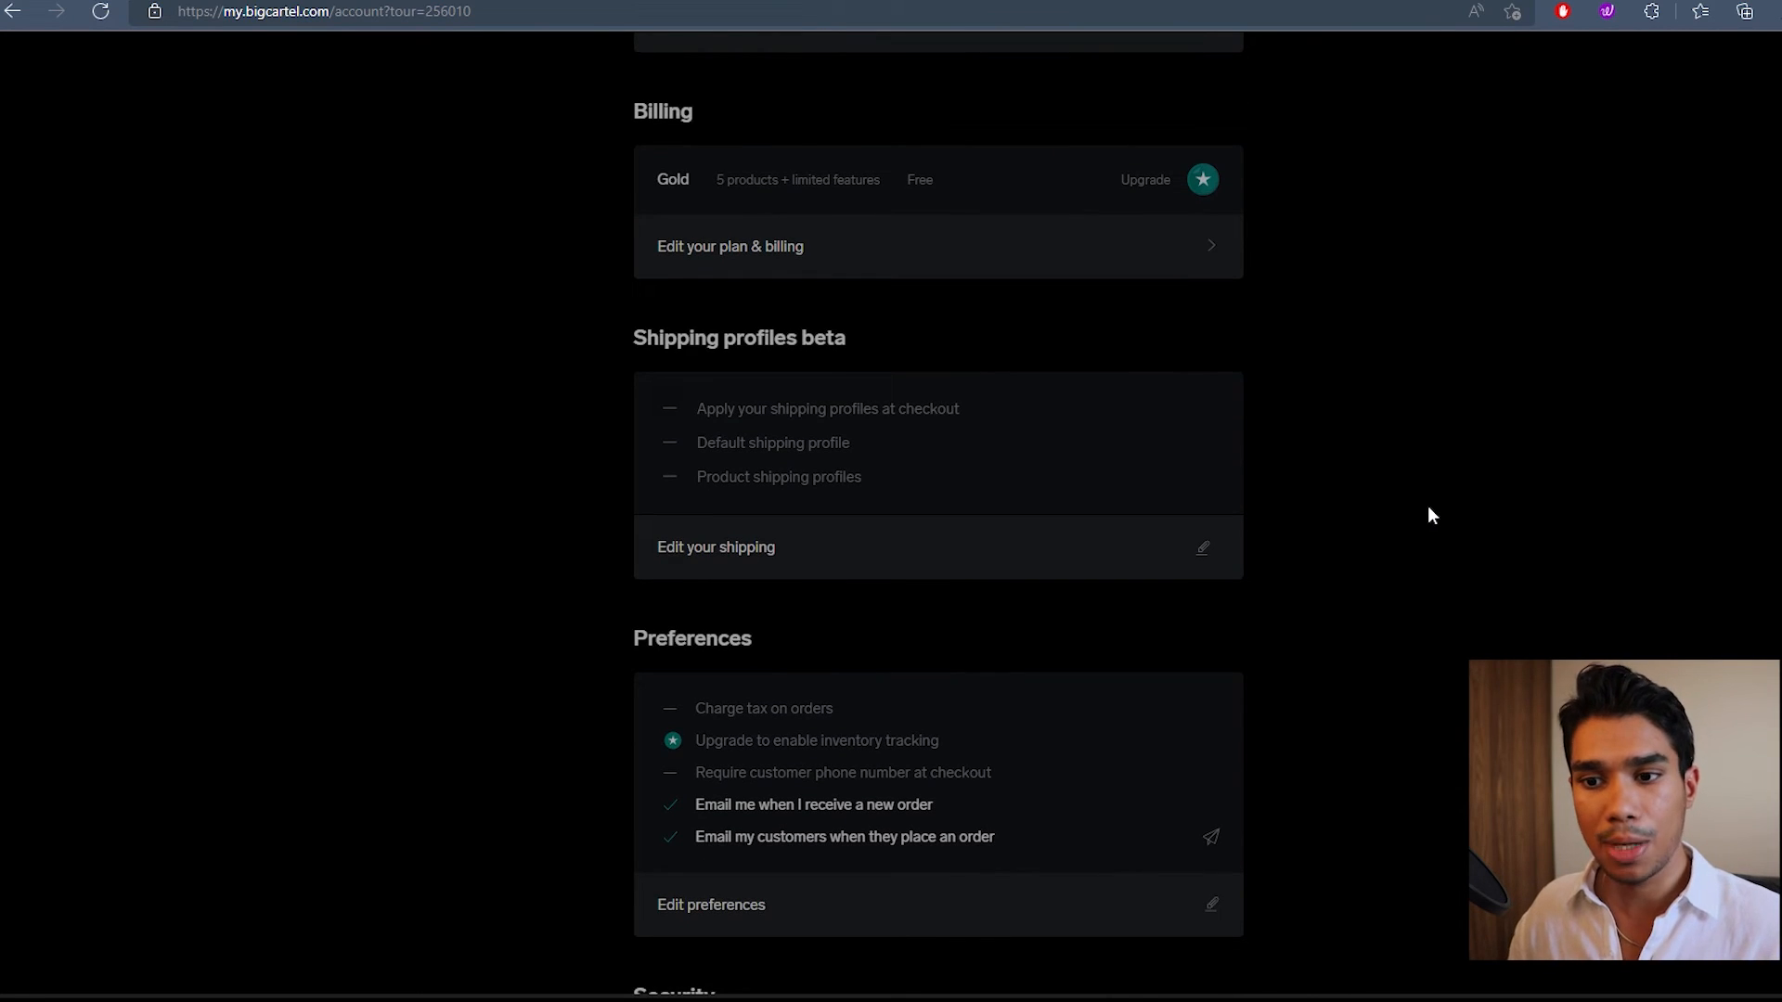
scroll(1429, 515, "down", 8)
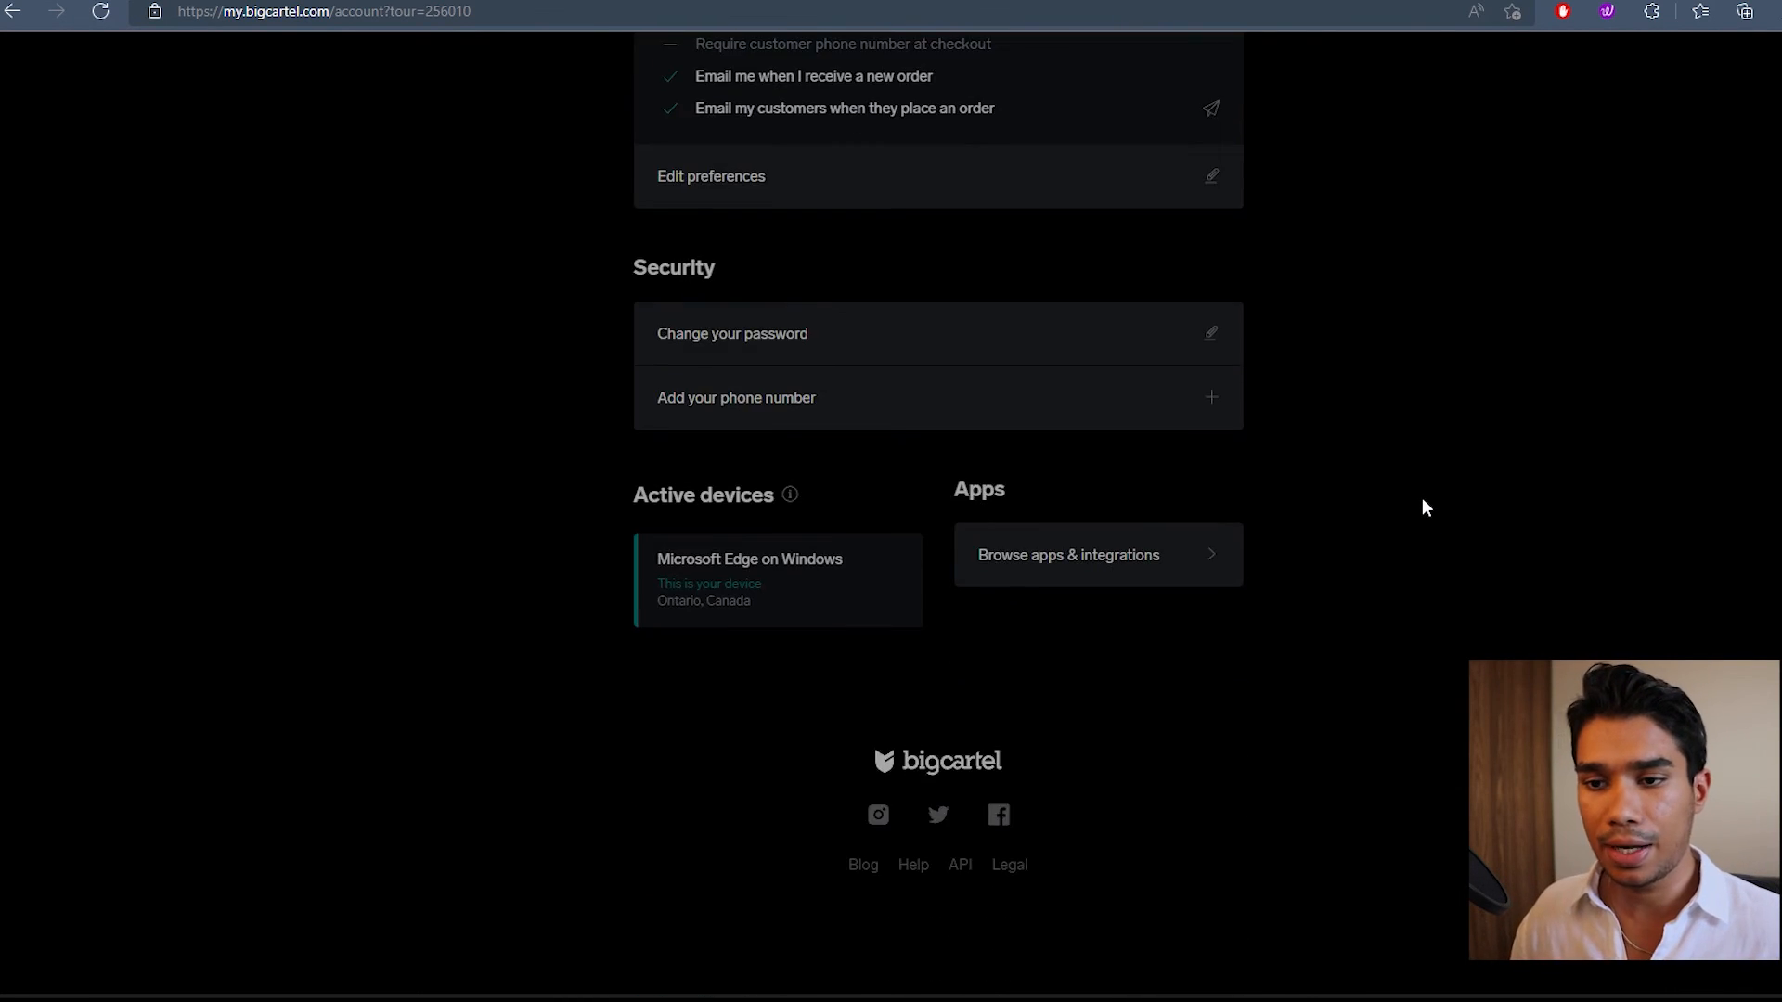
scroll(1425, 501, "up", 12)
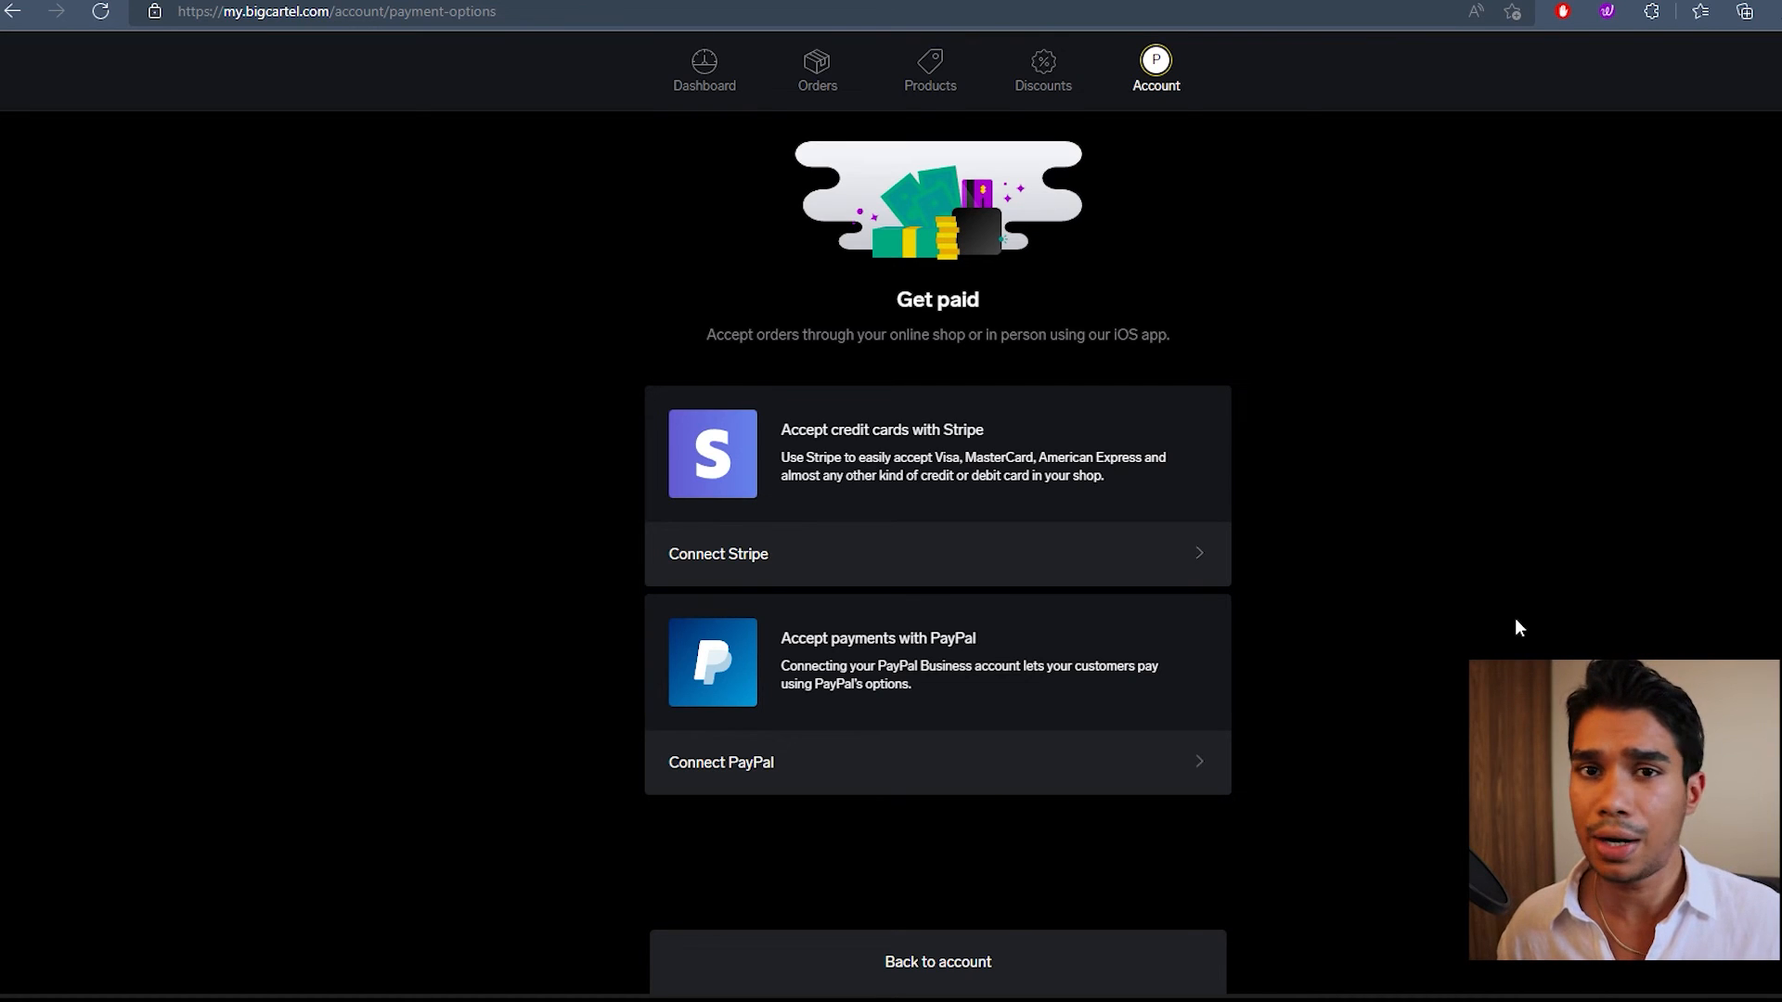
Step: Launch the shop from the dashboard's getting started checklist, taking it out of maintenance mode
left_click(702, 74)
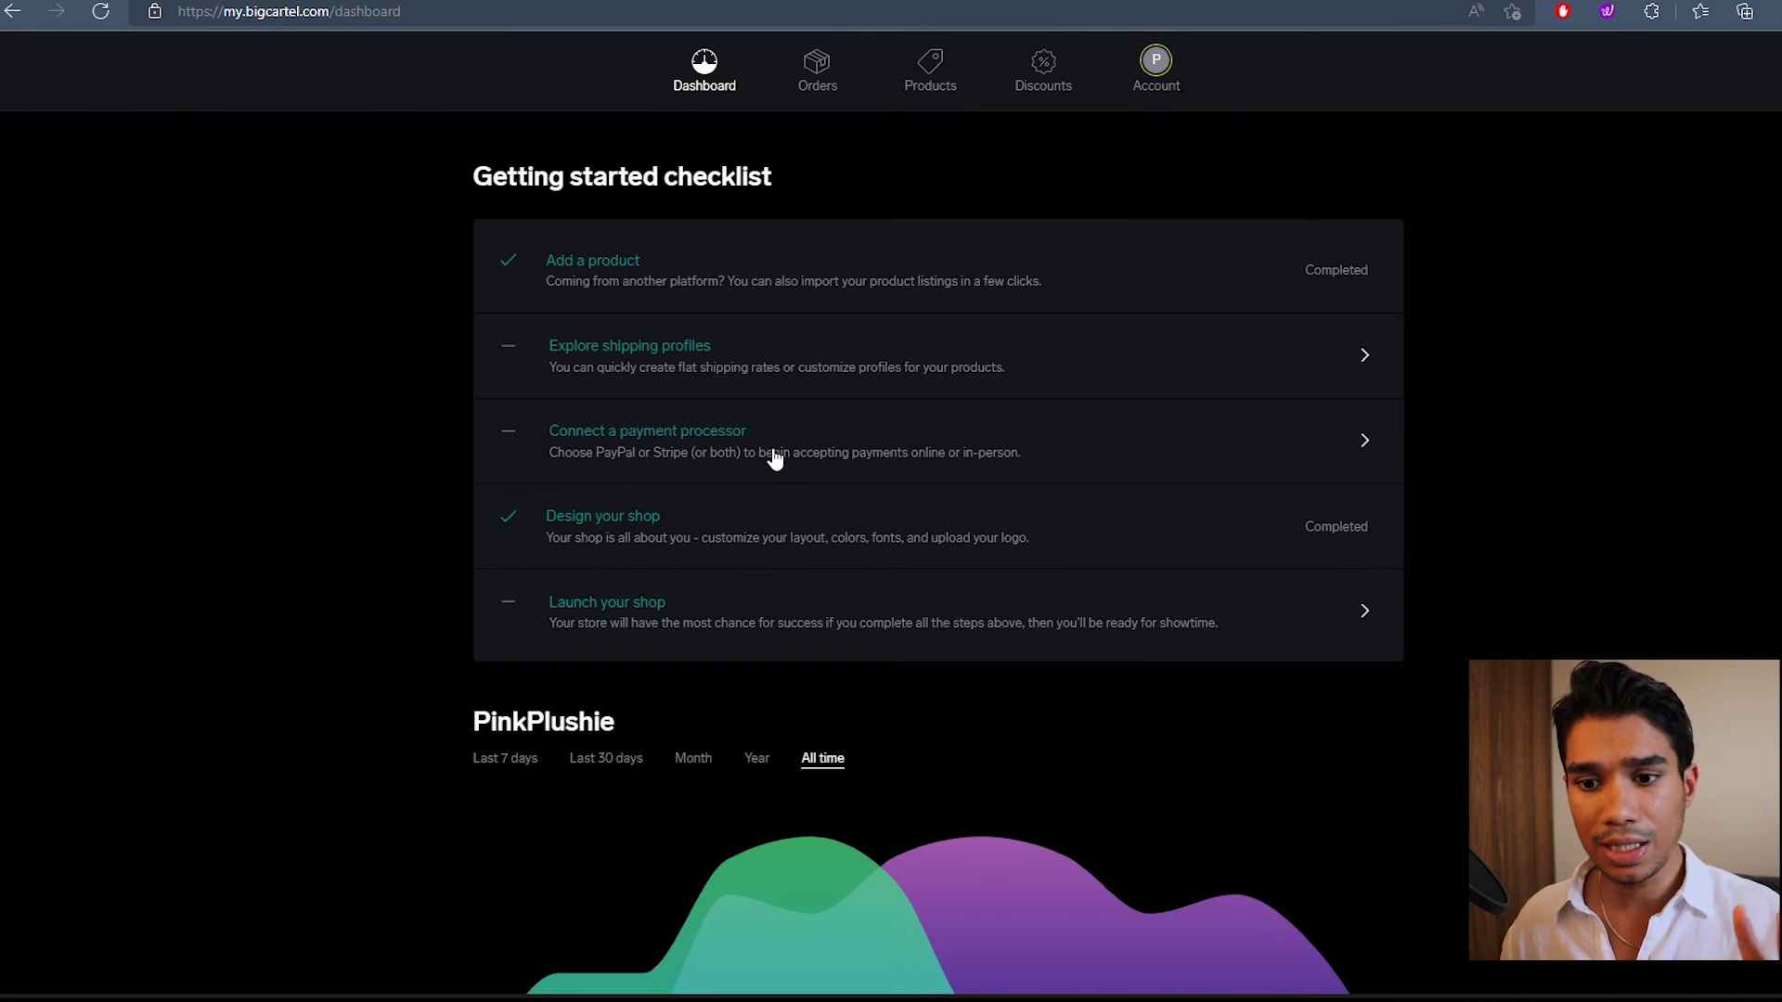
left_click(648, 599)
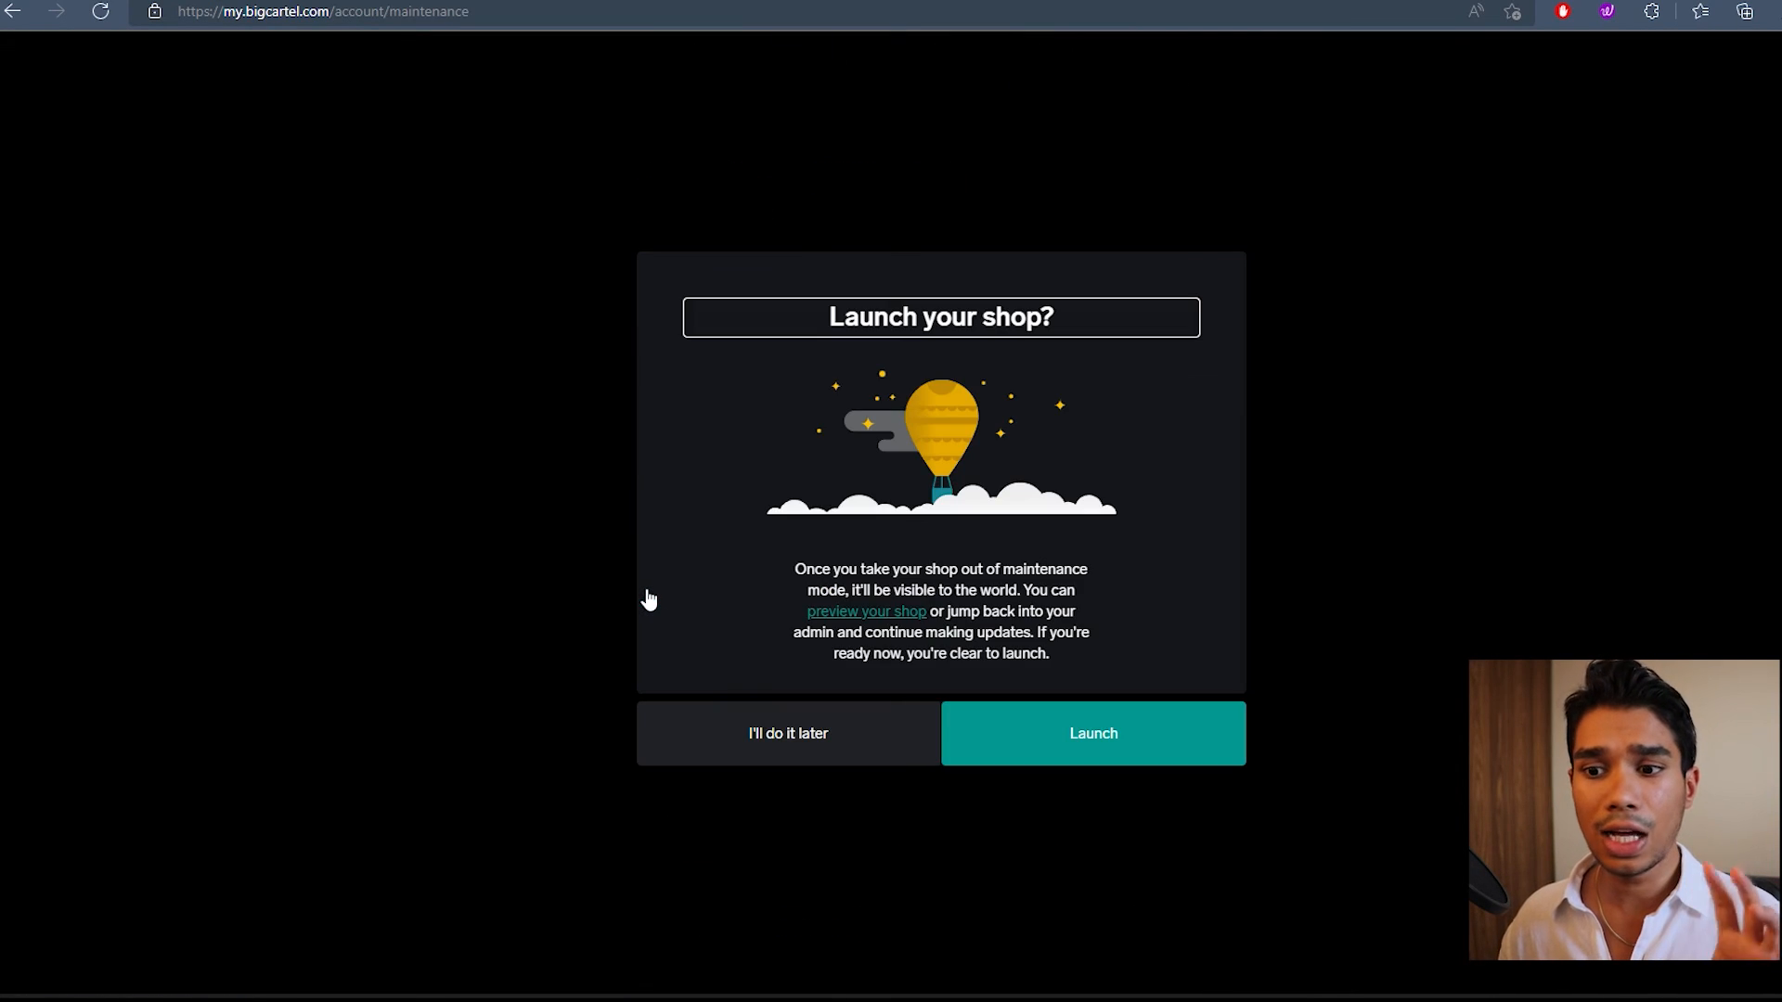
left_click(1138, 747)
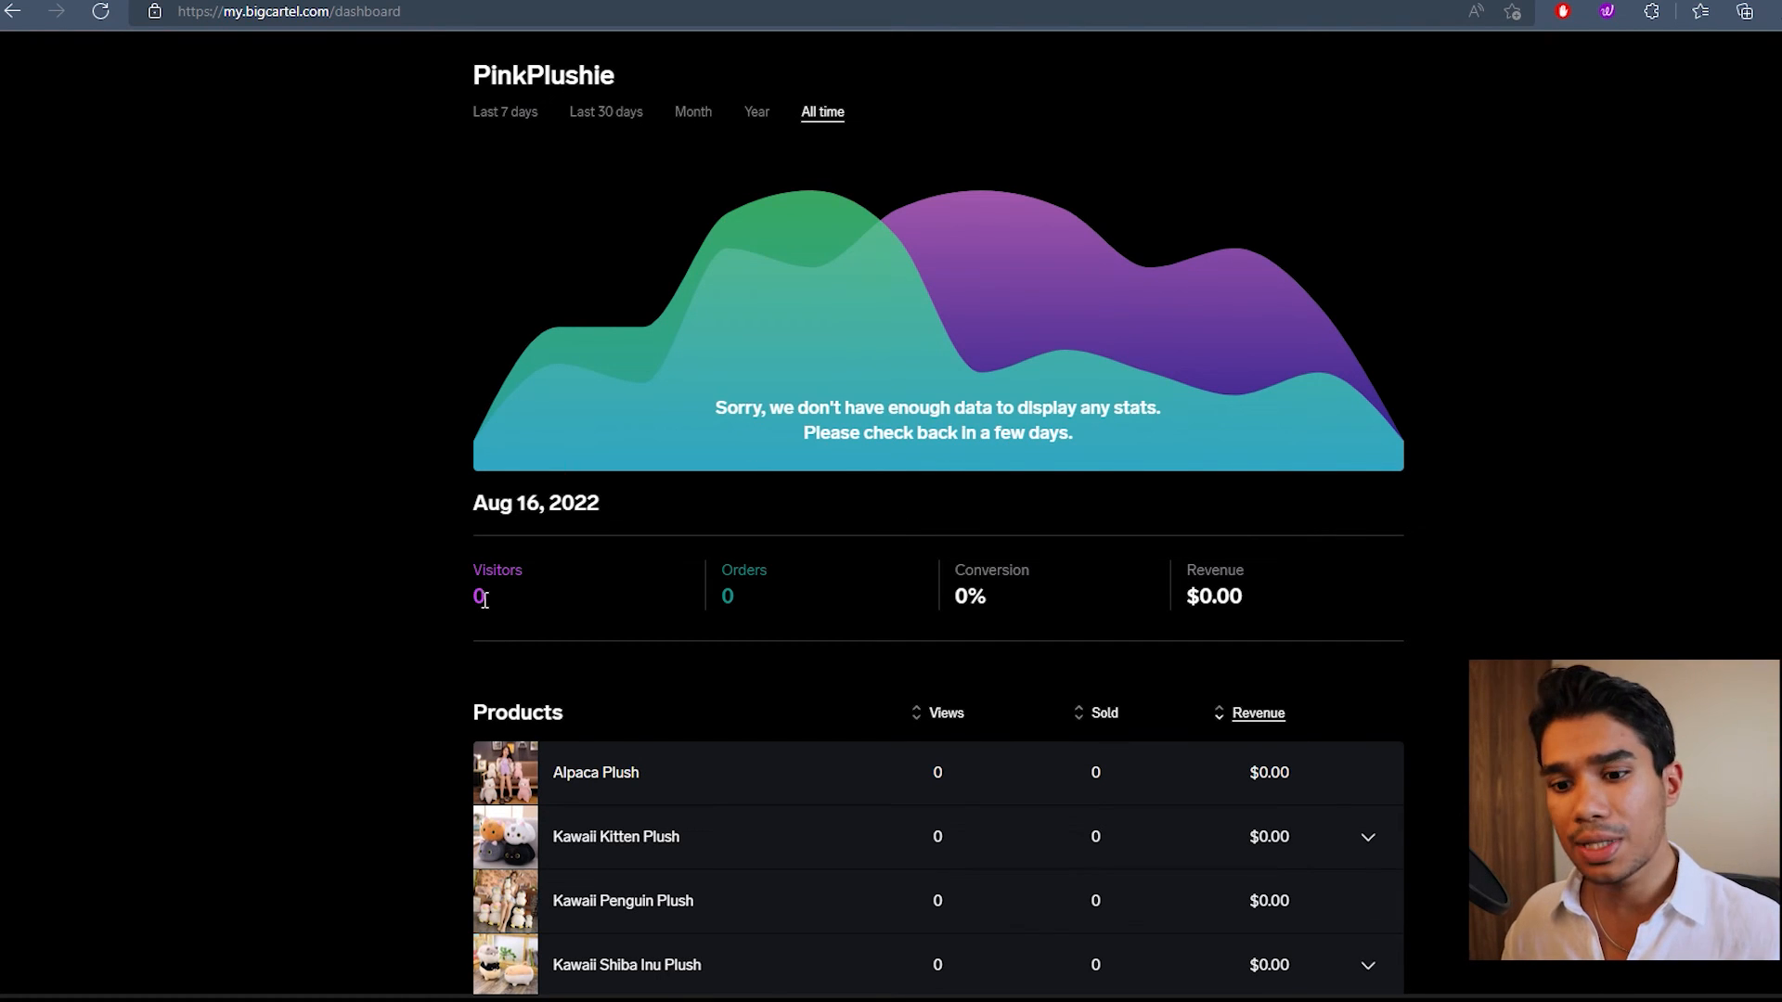
Step: Review the dashboard's visitor, product and category statistics, and open the form for a new discount
scroll(928, 539, "down", 3)
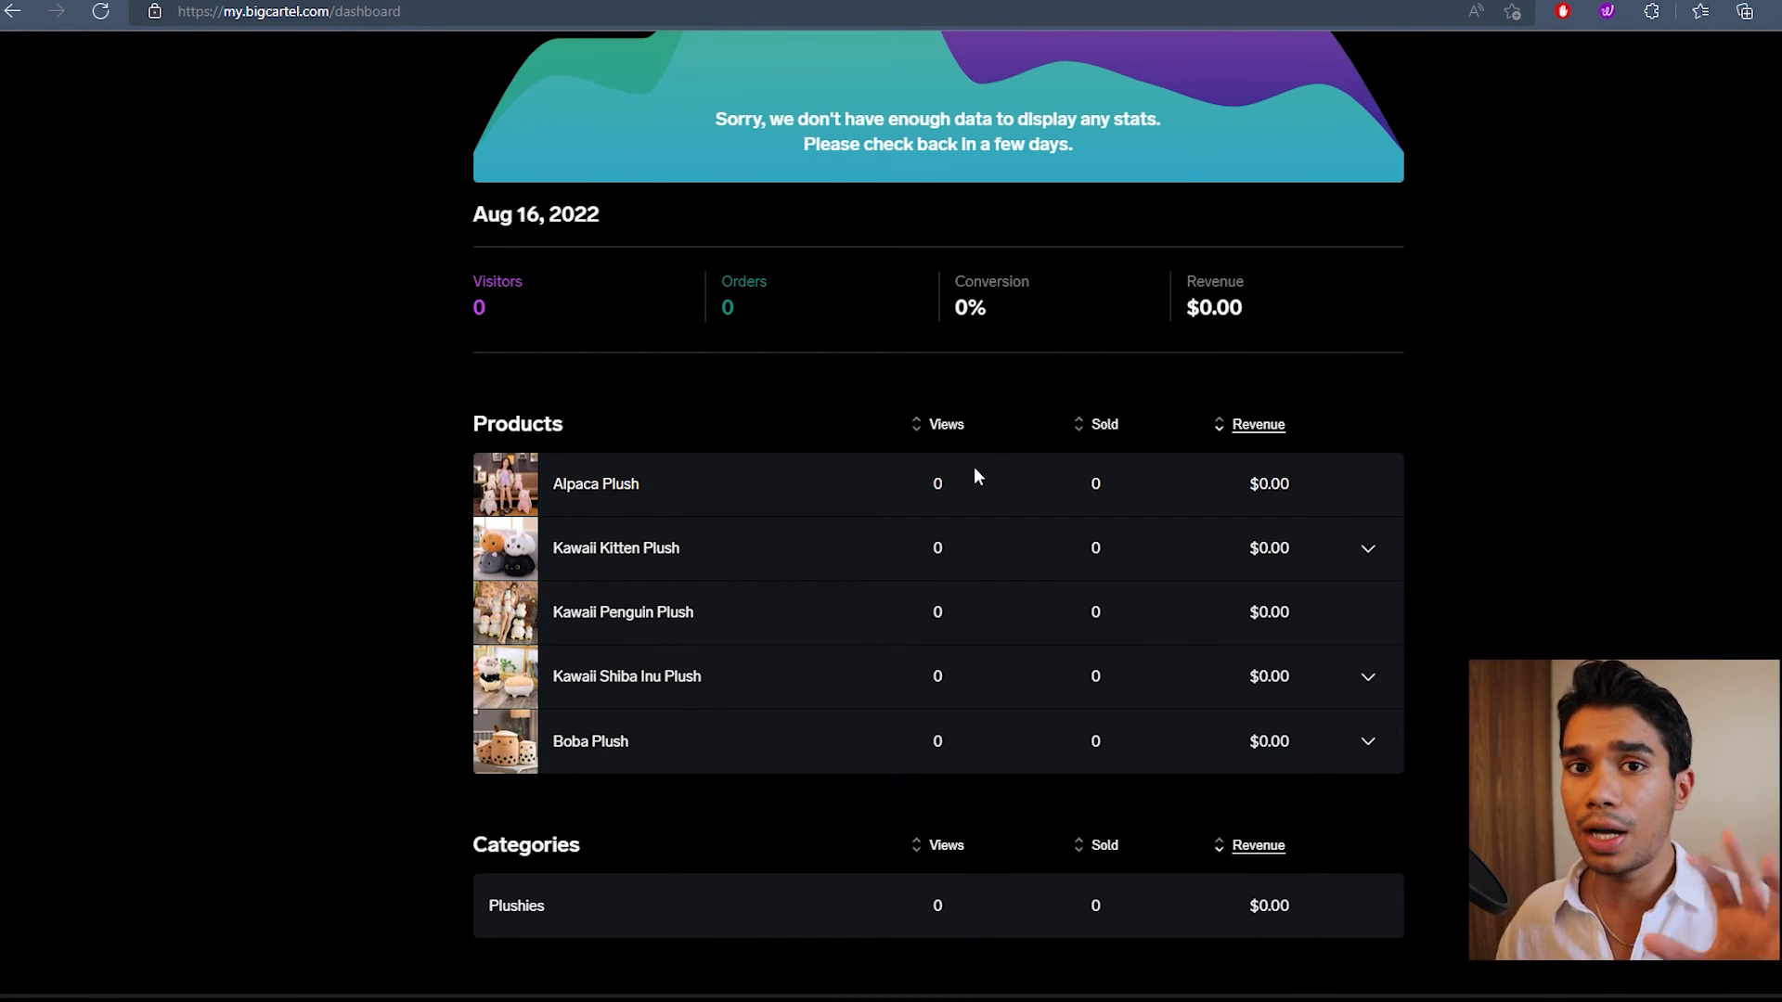
scroll(1188, 420, "up", 5)
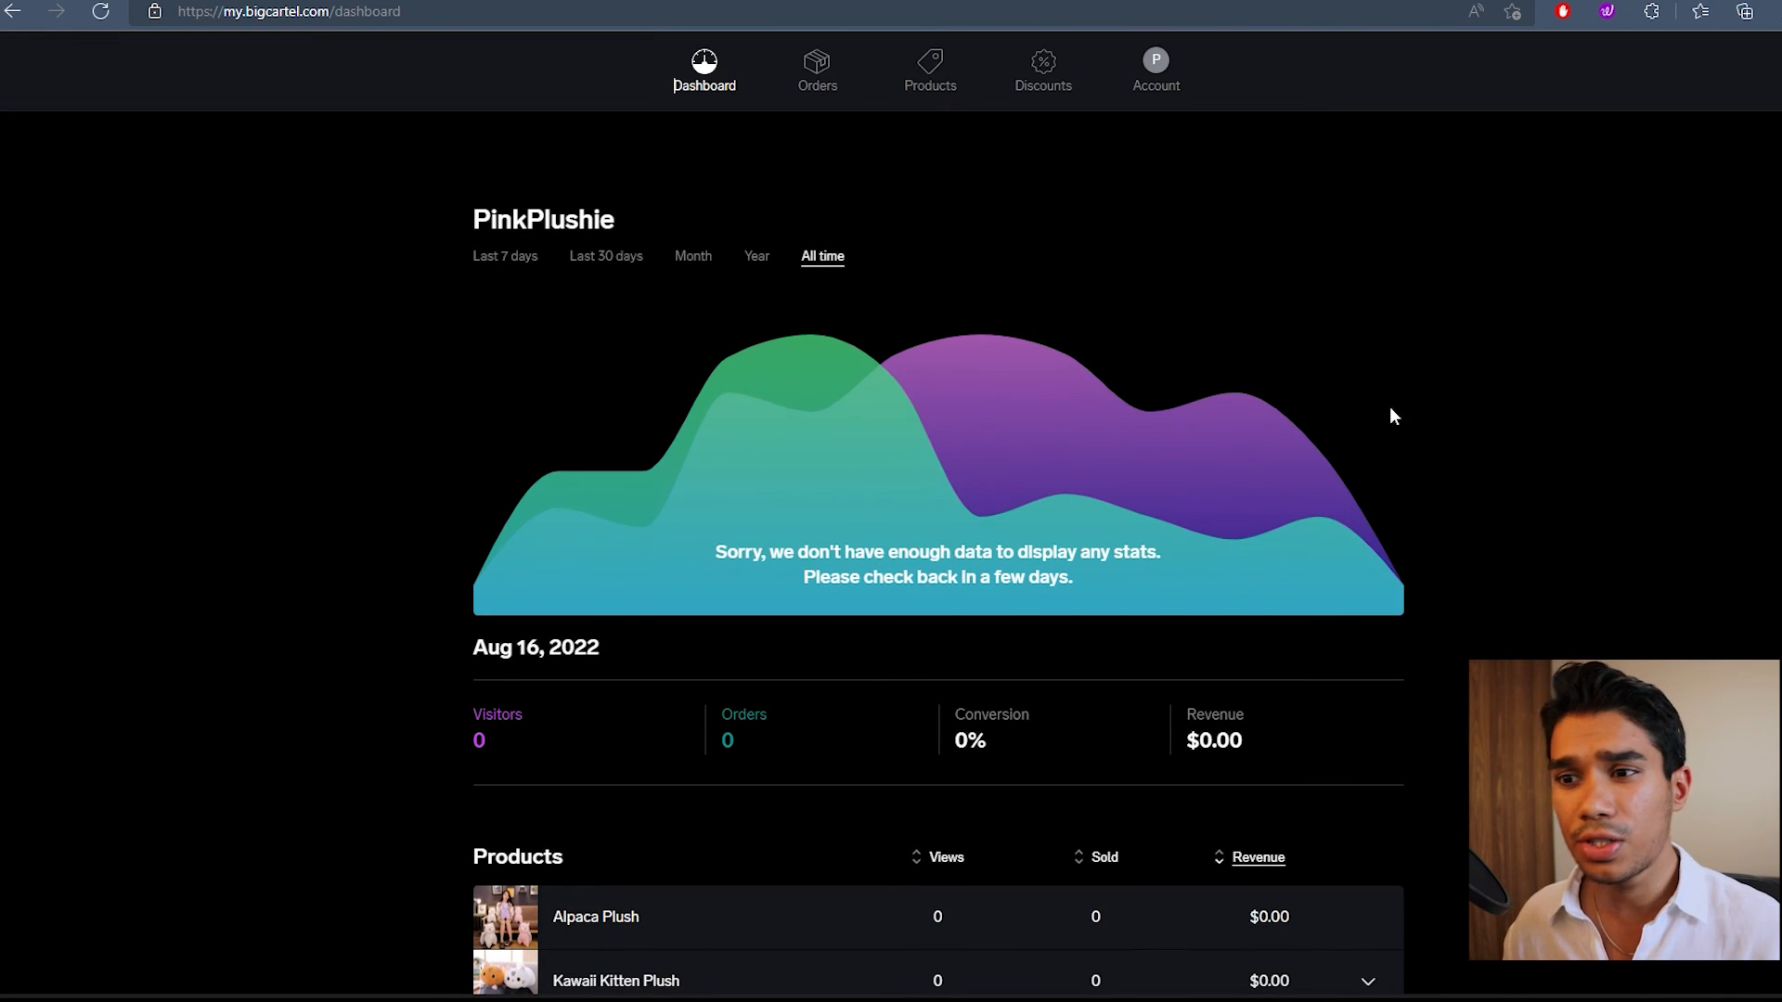
left_click(1042, 89)
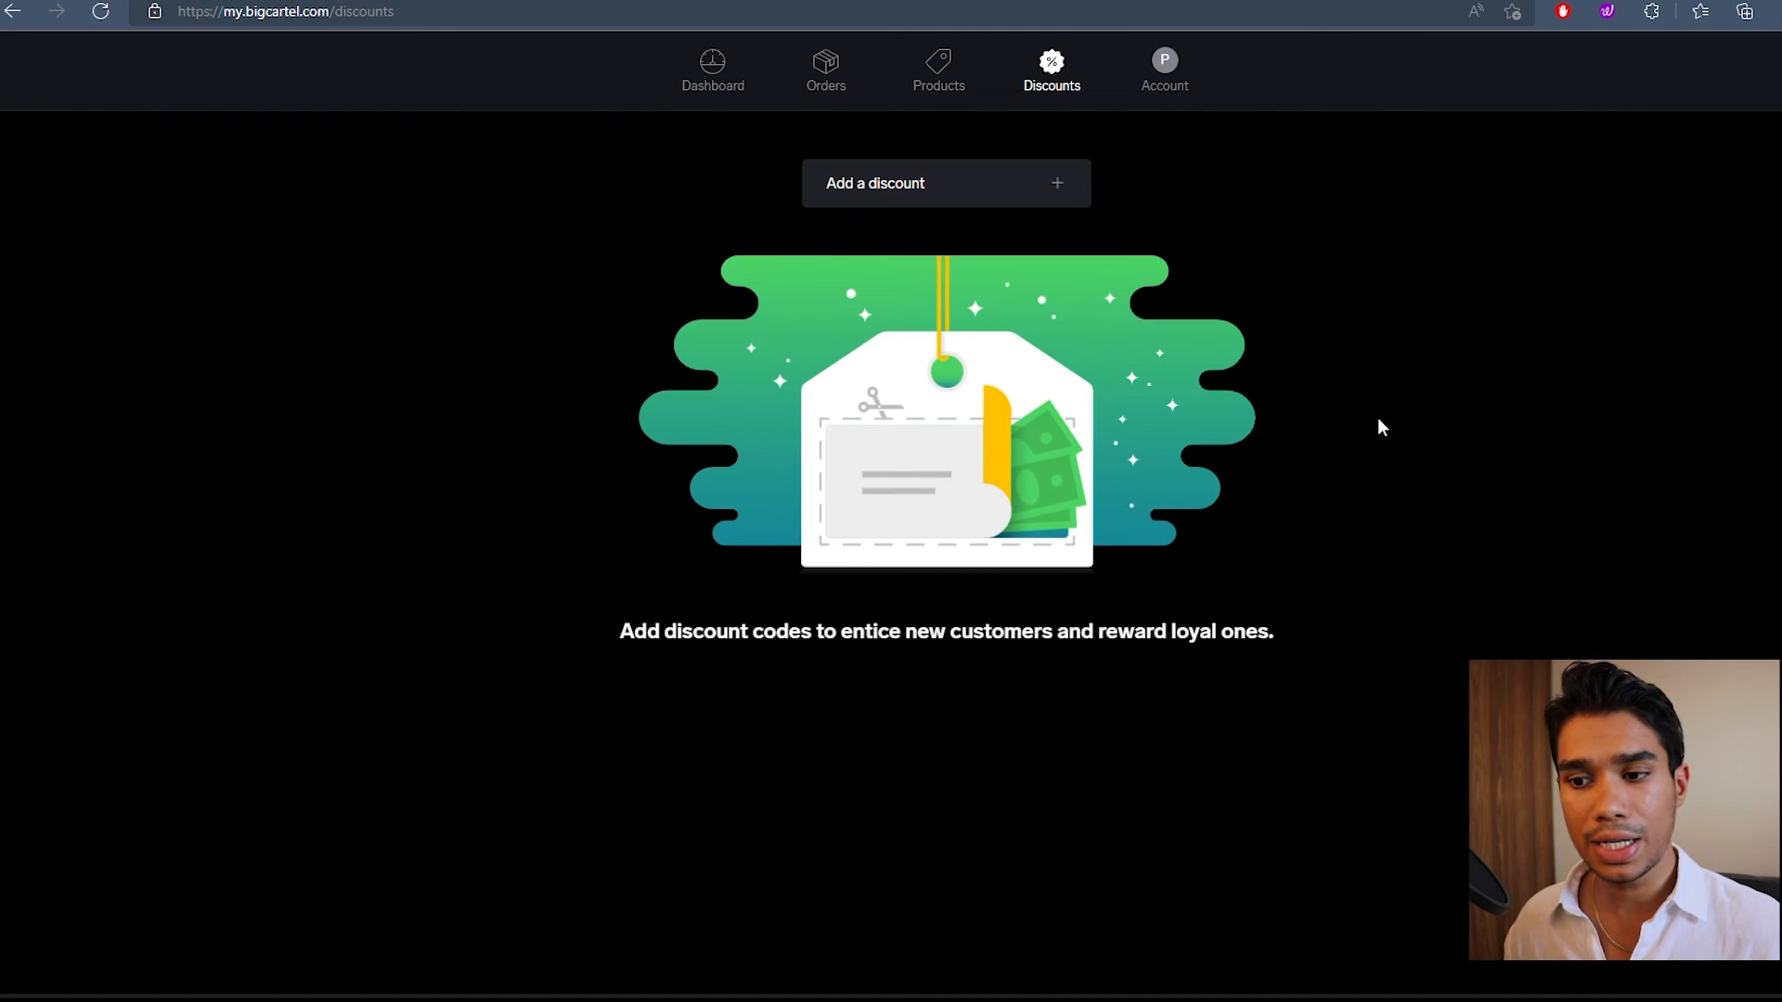
left_click(994, 193)
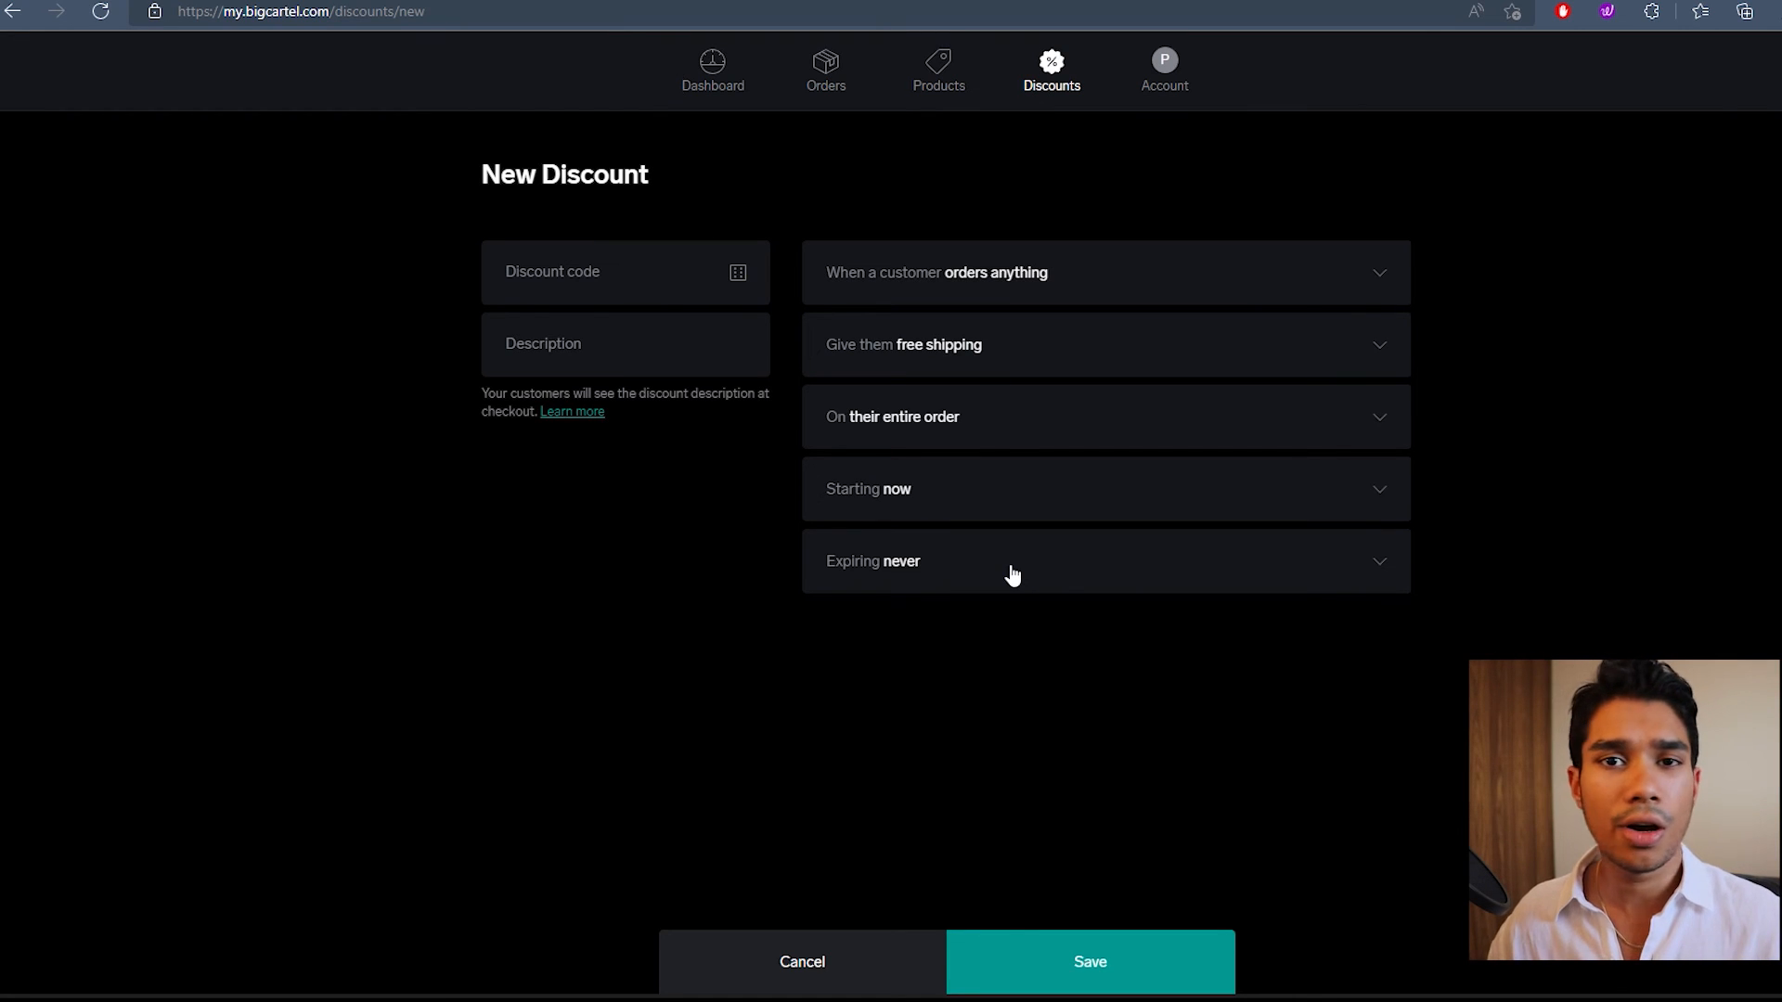
Step: Leave the new discount unsaved and review the shop, payment and billing sections of the account page
left_click(1164, 66)
scroll(1318, 260, "down", 5)
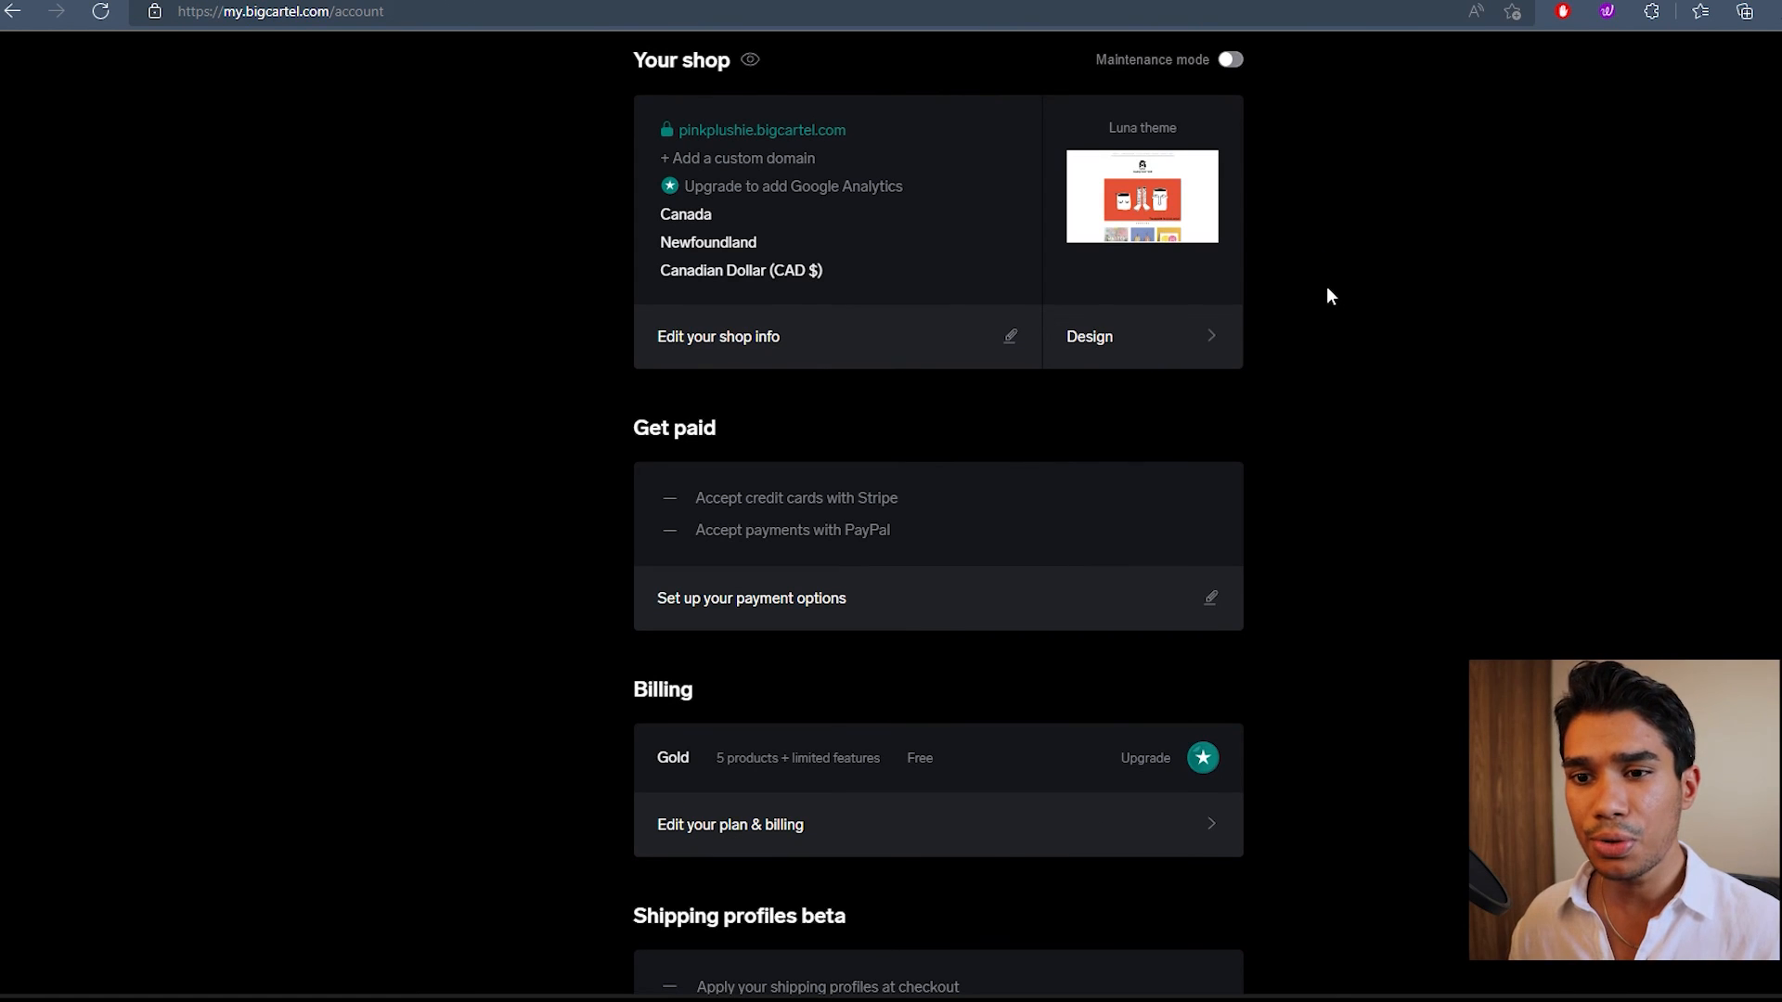
scroll(1365, 343, "up", 3)
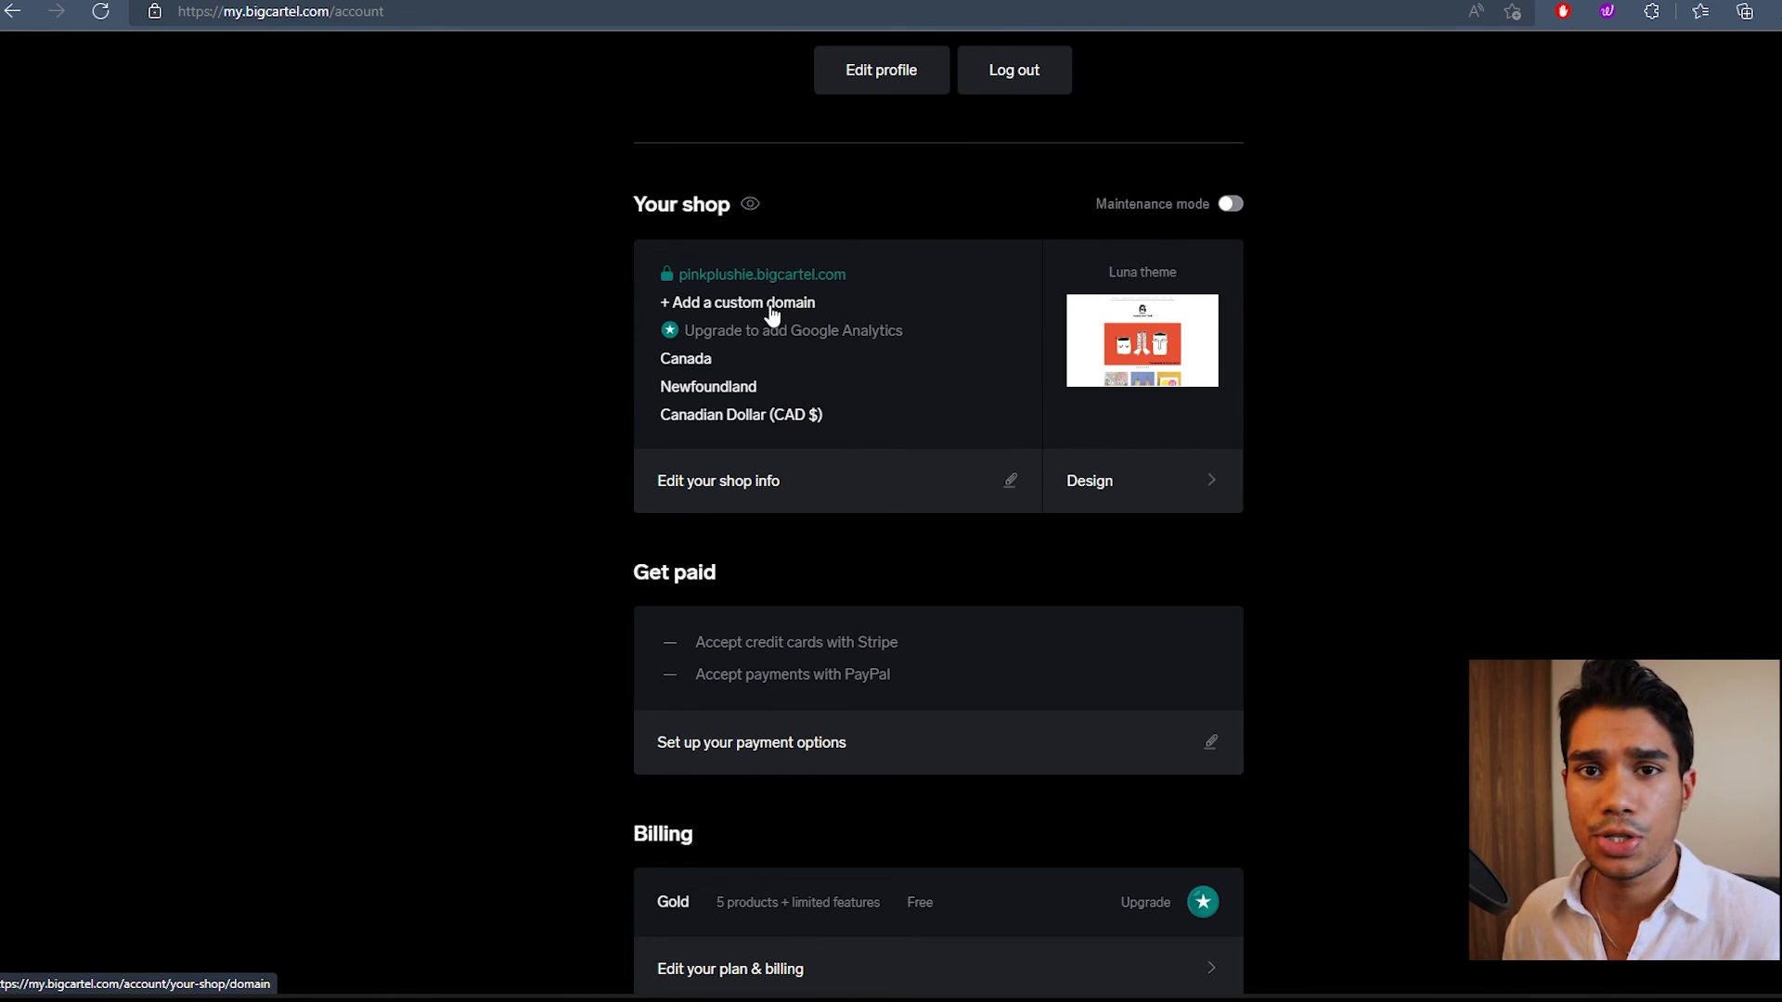
Step: Open the shop's design editor and examine the home page preview from the header logo to the footer
left_click(1218, 438)
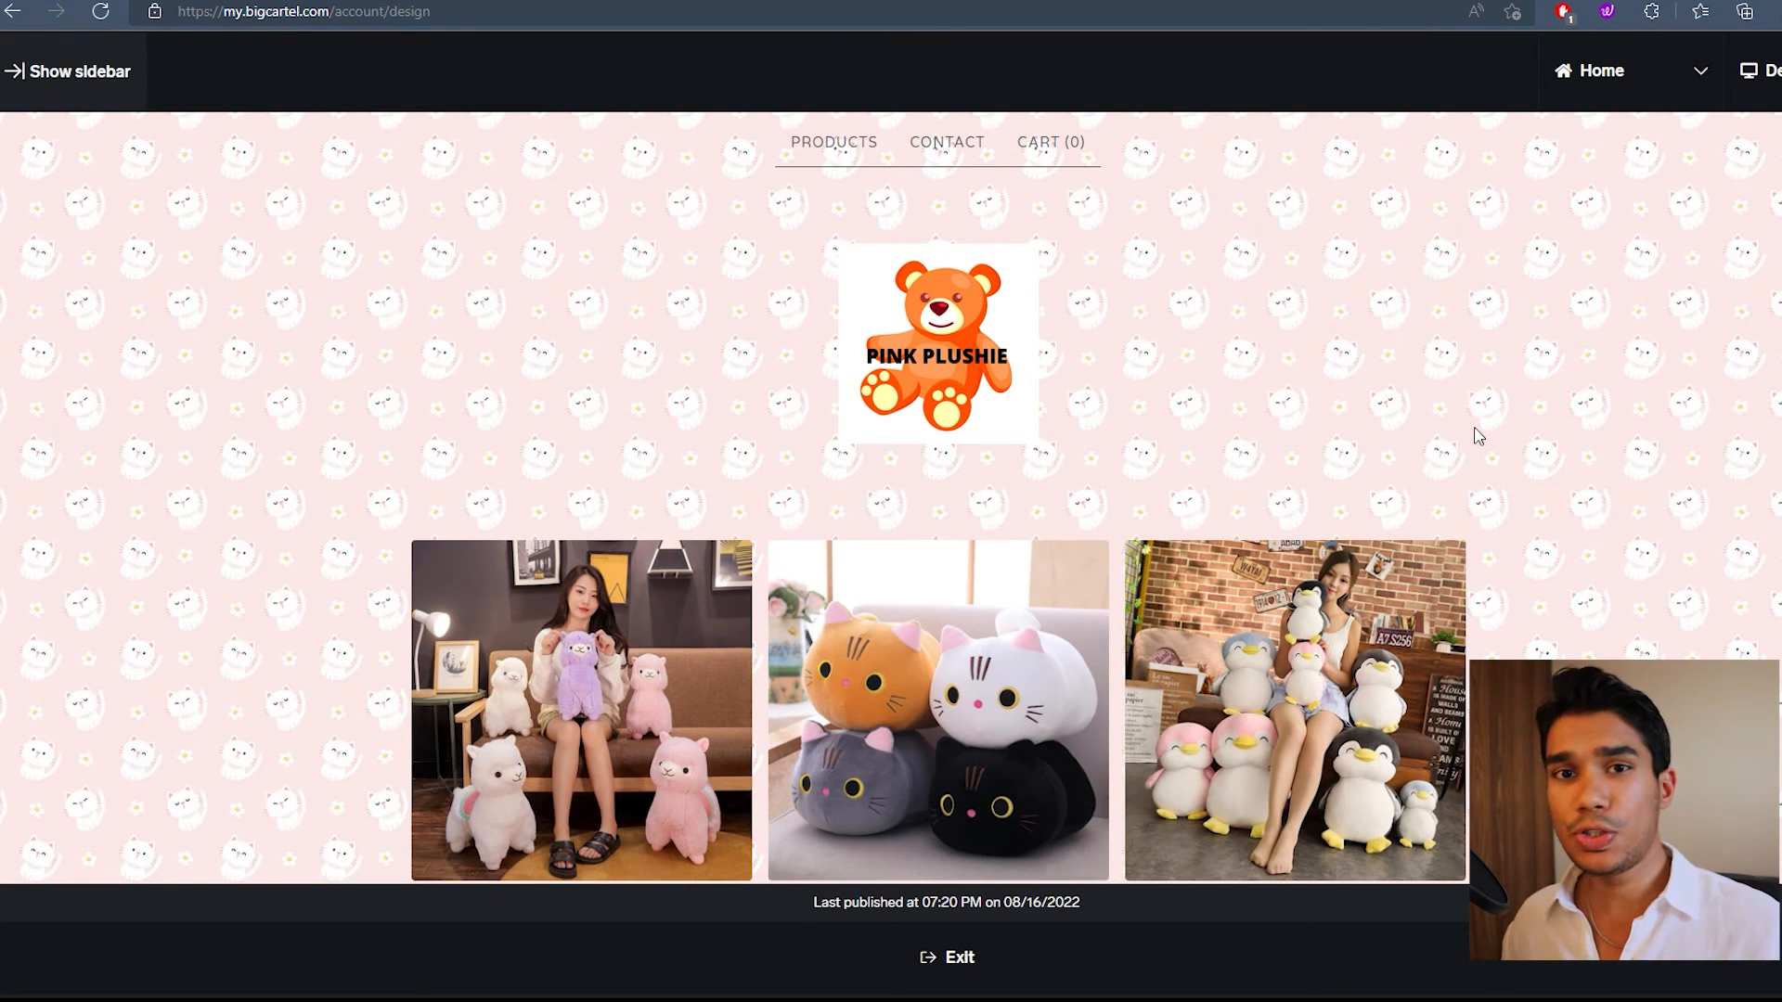
scroll(1466, 419, "down", 6)
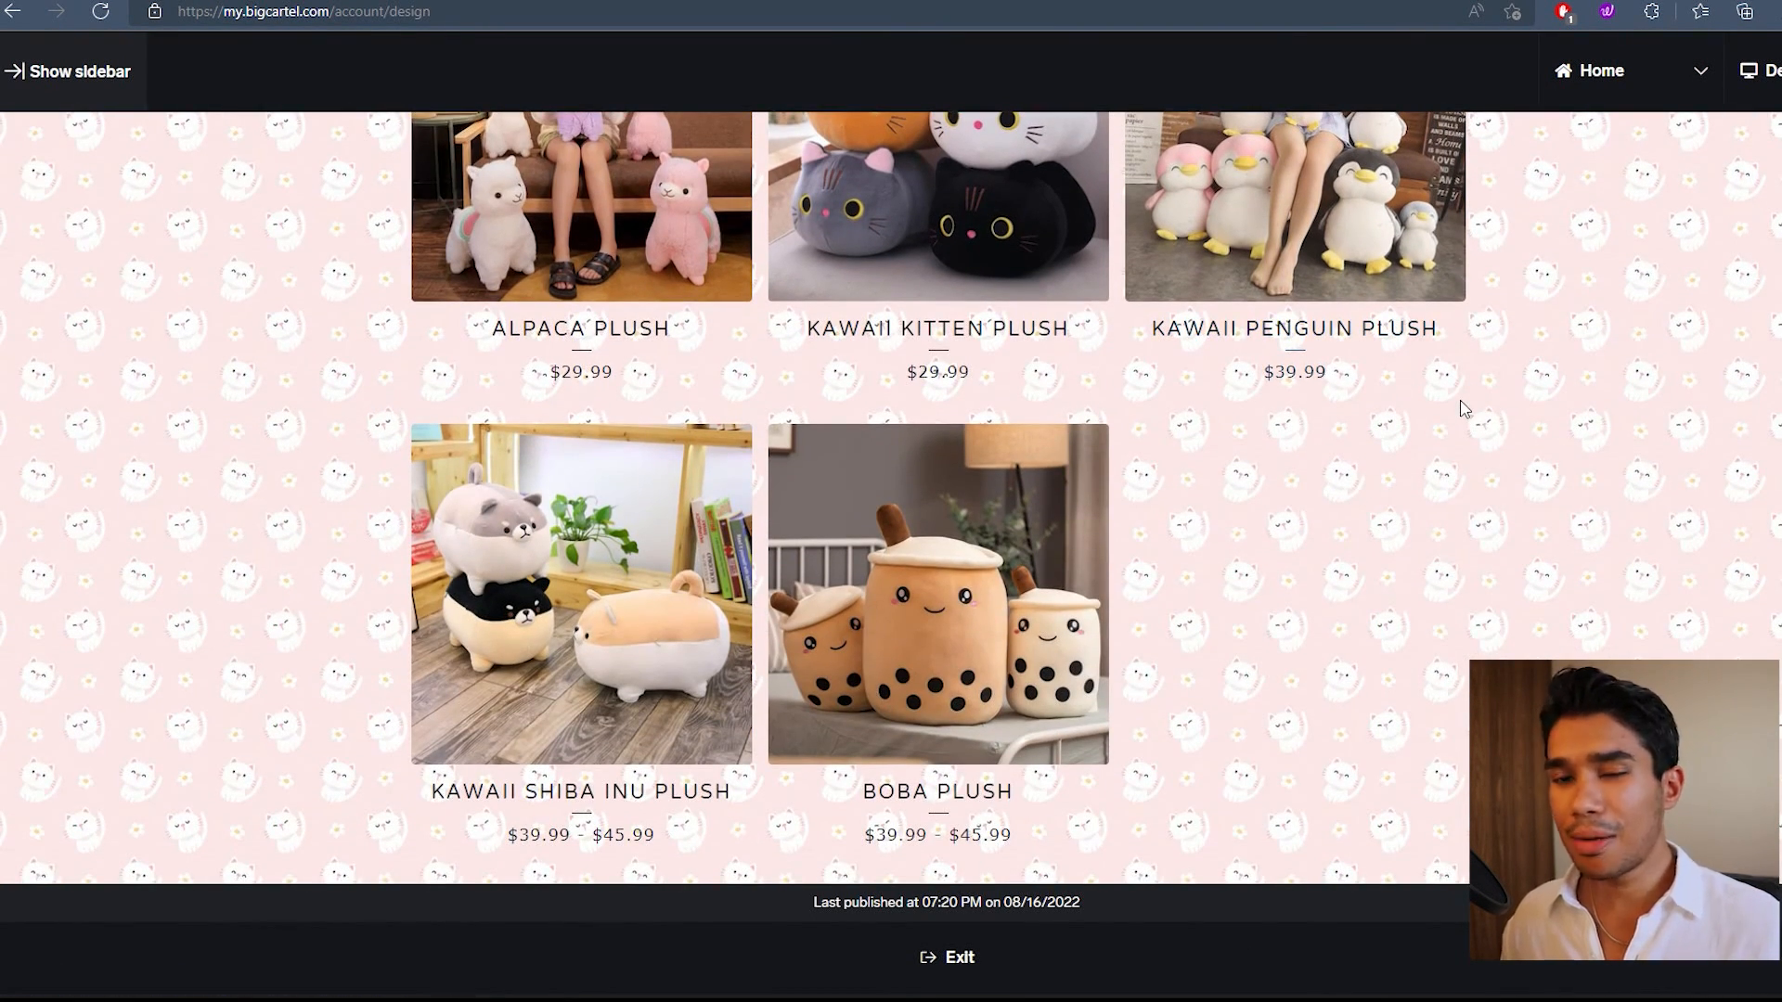
scroll(1513, 557, "up", 6)
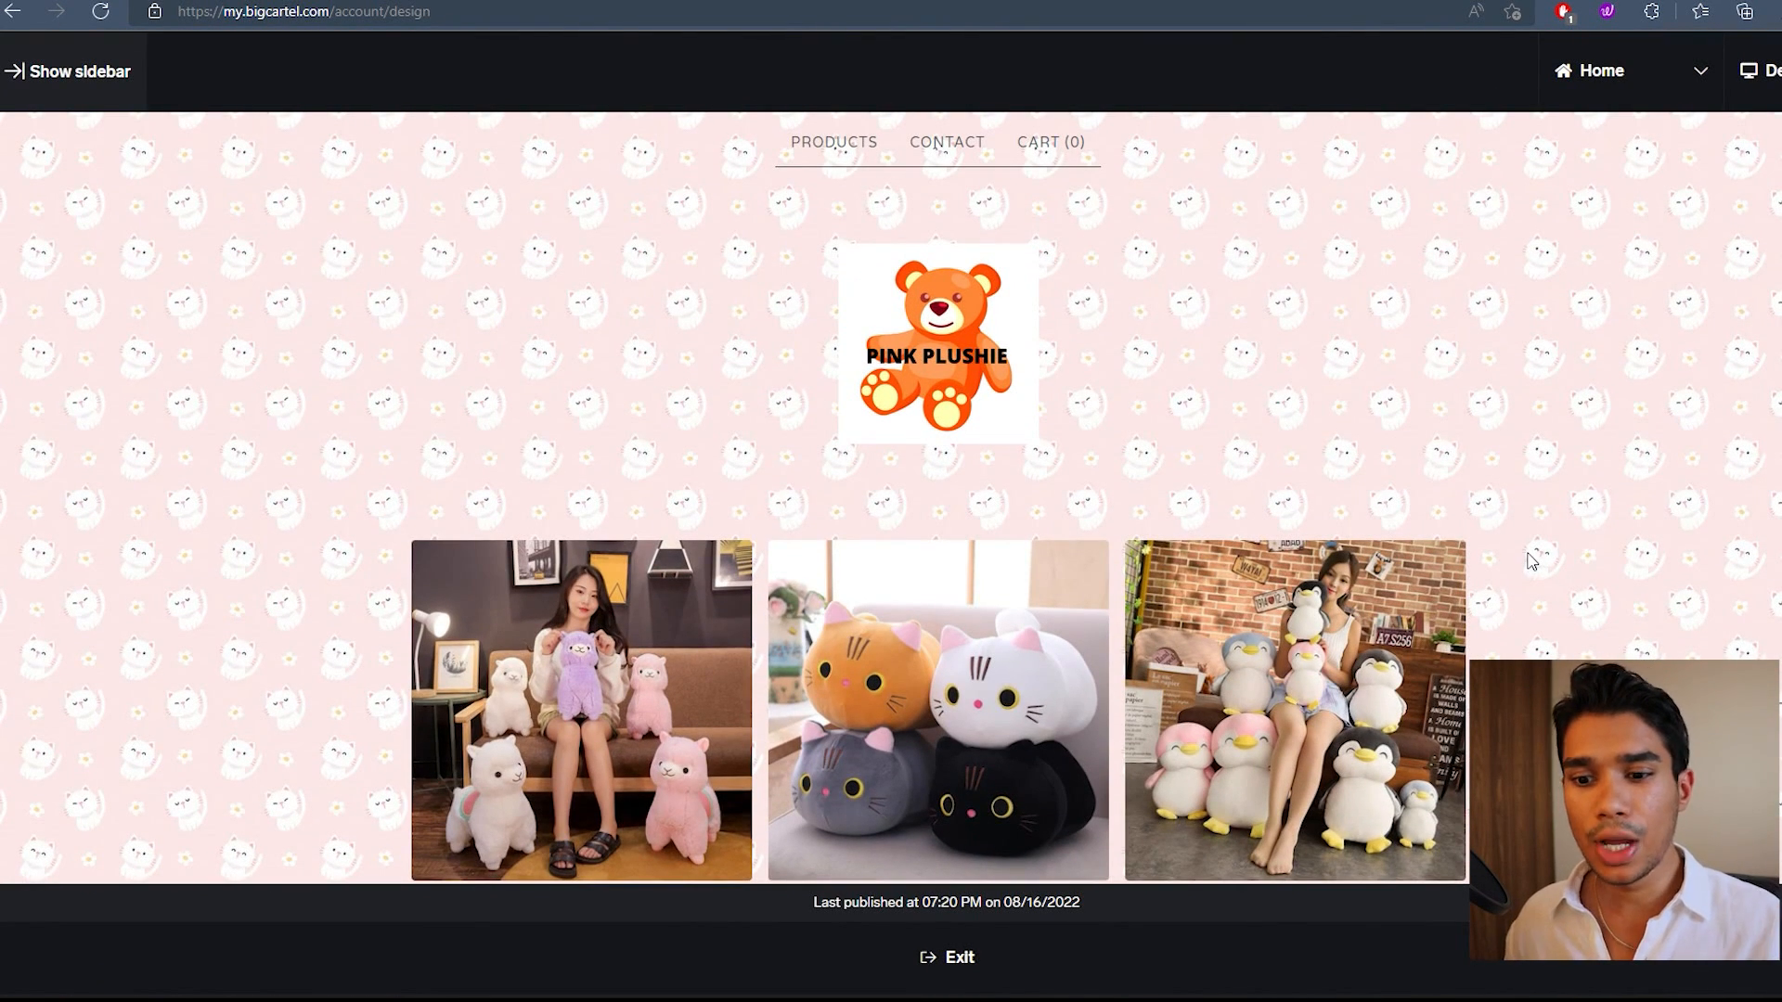
scroll(1578, 552, "down", 1)
scroll(1599, 546, "down", 3)
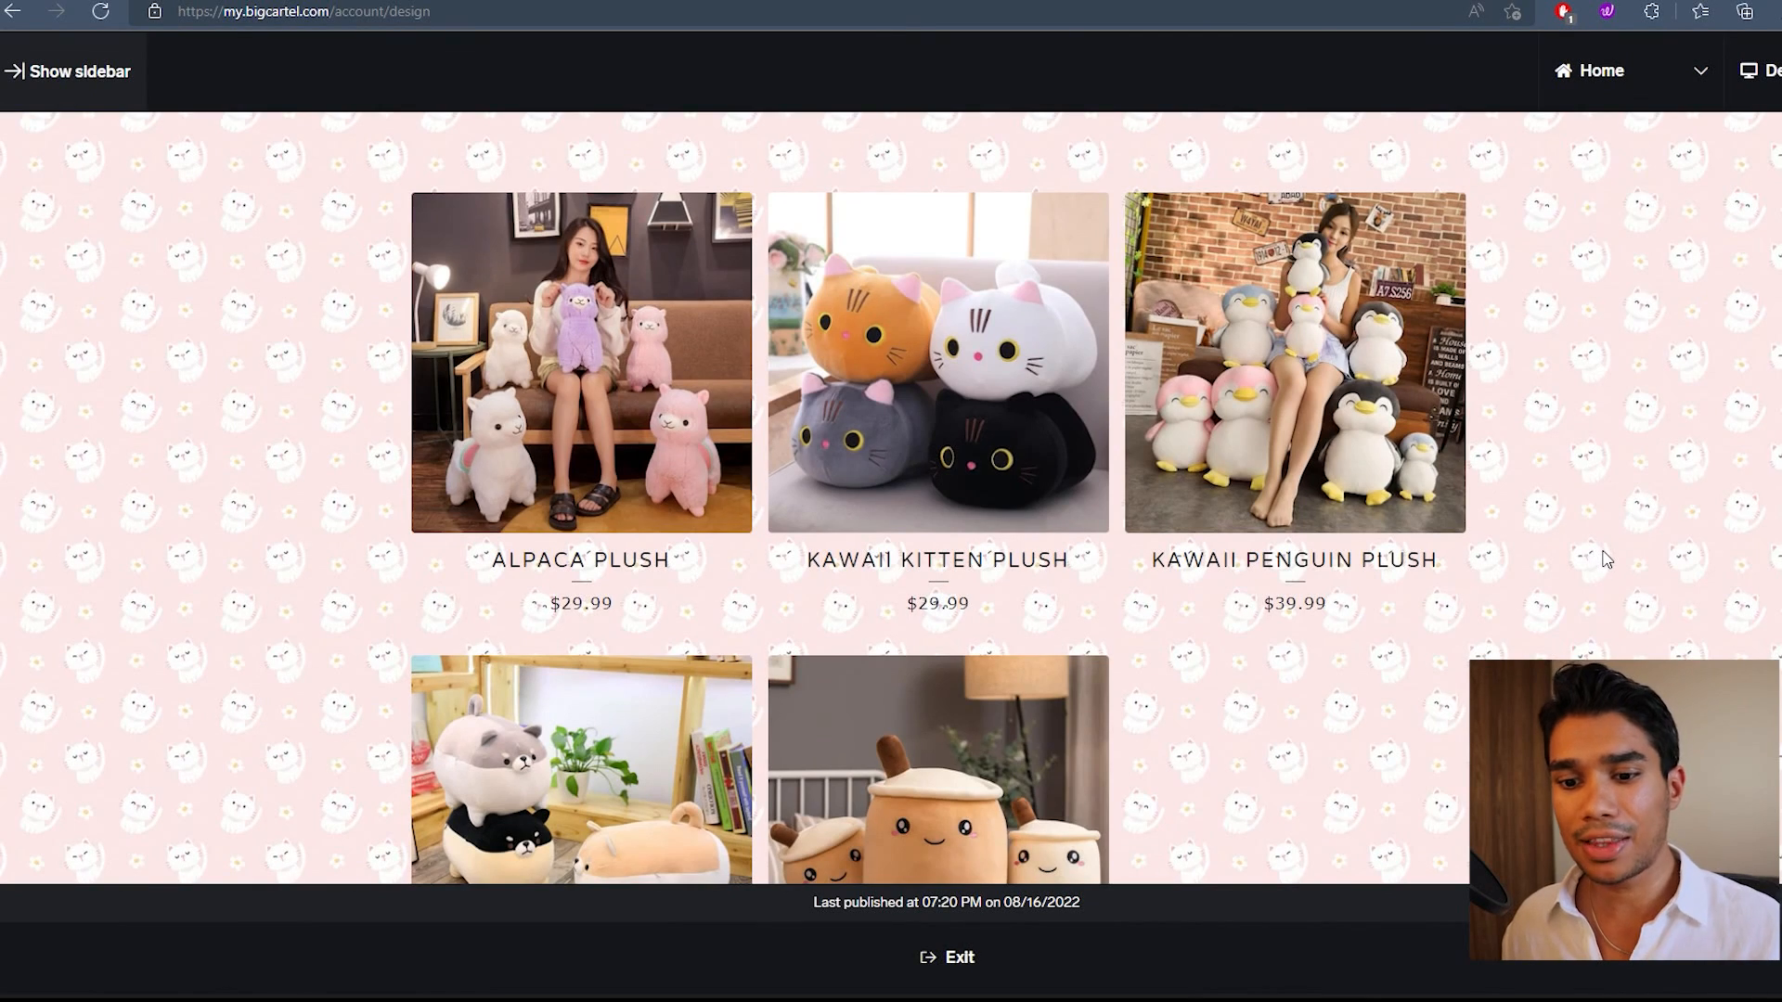
scroll(1603, 557, "down", 5)
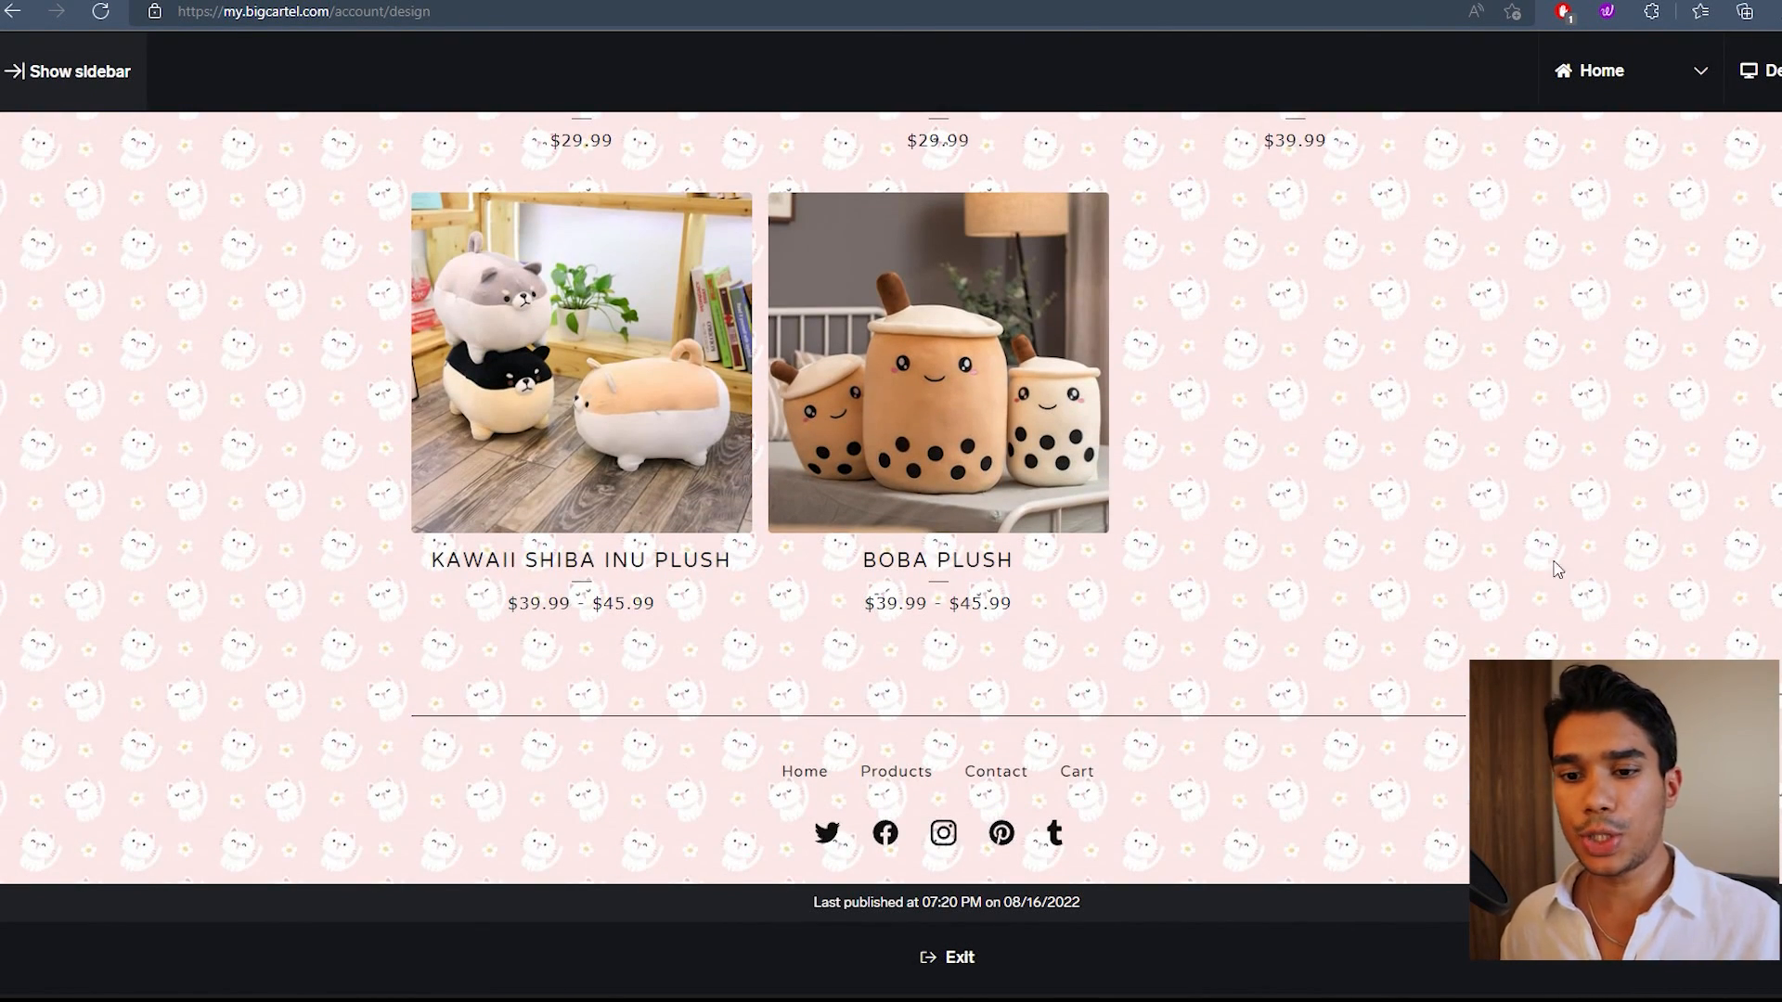
scroll(1601, 557, "up", 6)
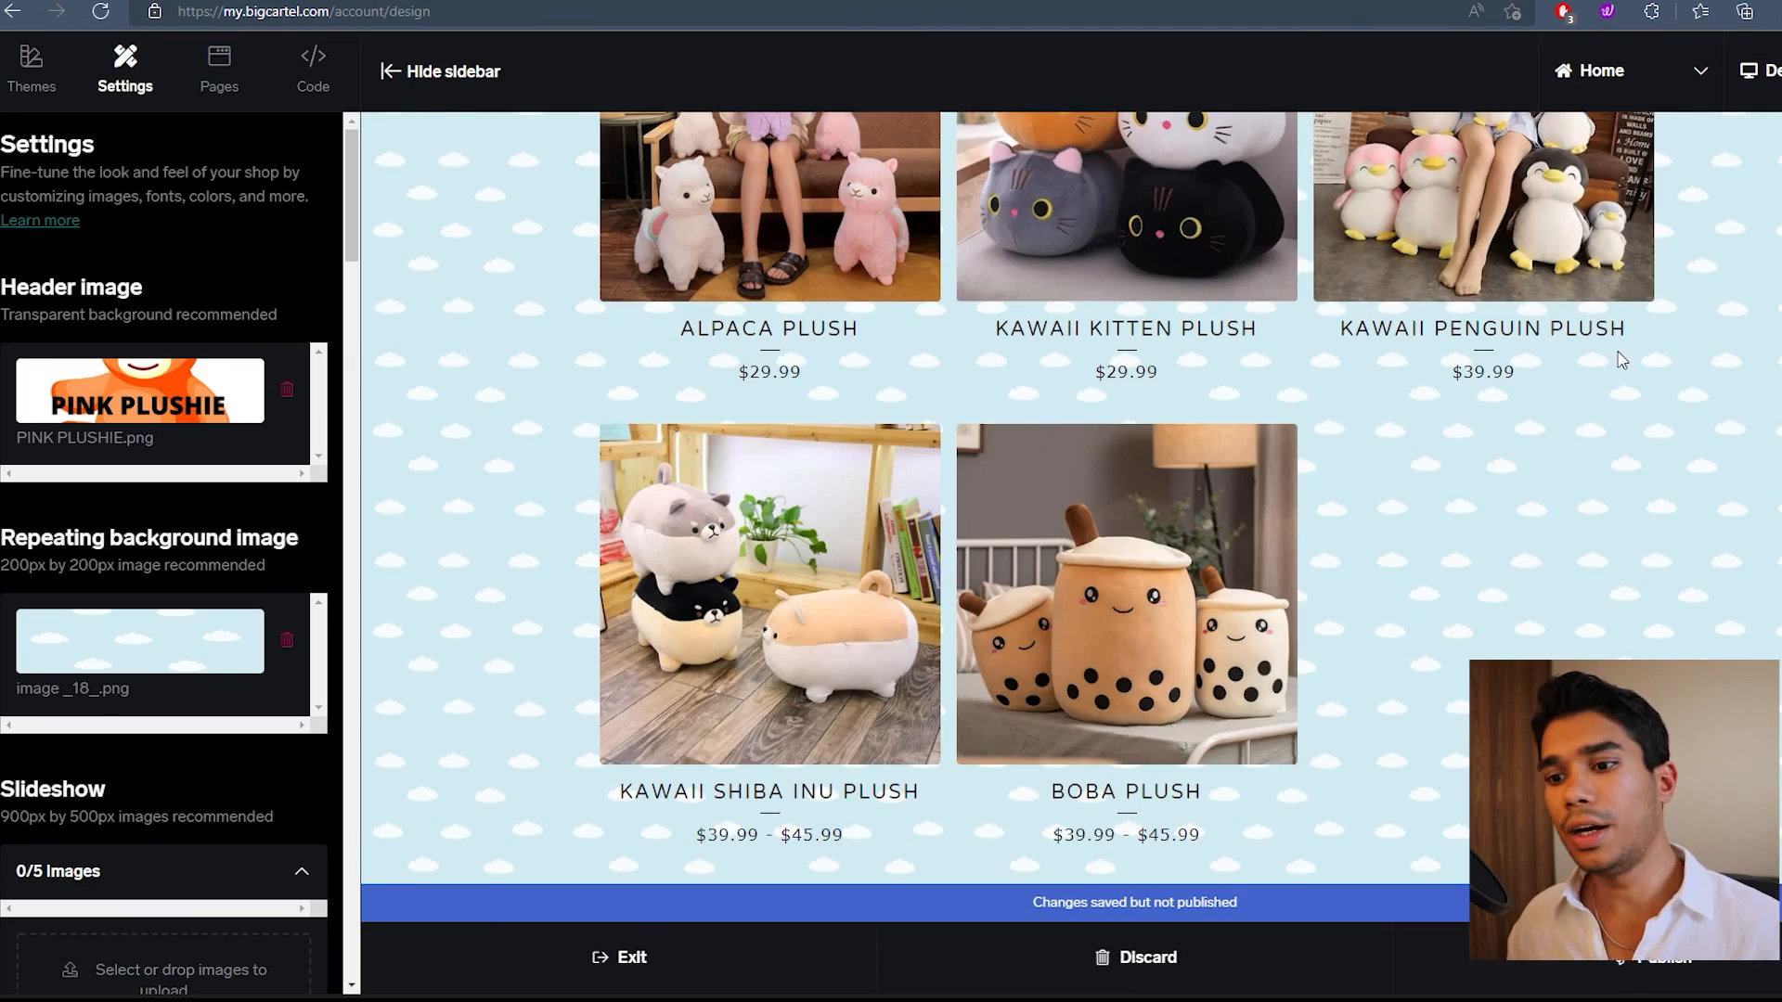
Step: Examine the logo and product grid in the home page preview against the repeating cloud background
scroll(1620, 369, "up", 4)
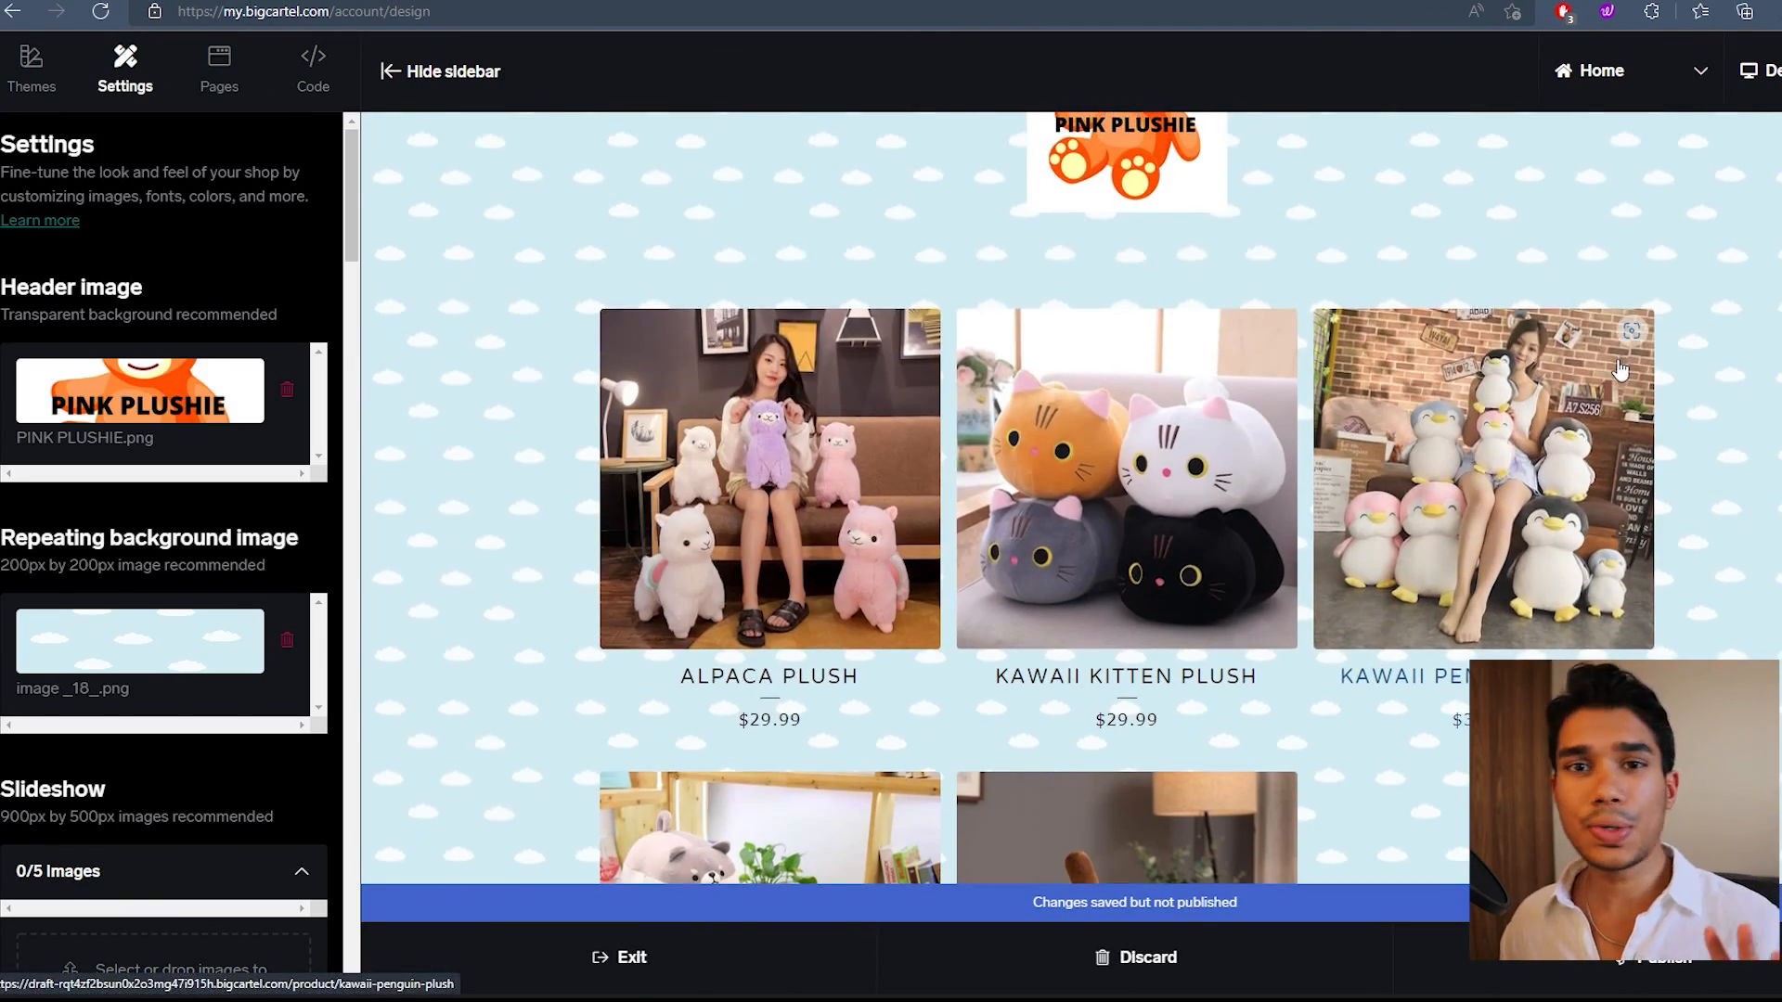
scroll(1732, 492, "up", 3)
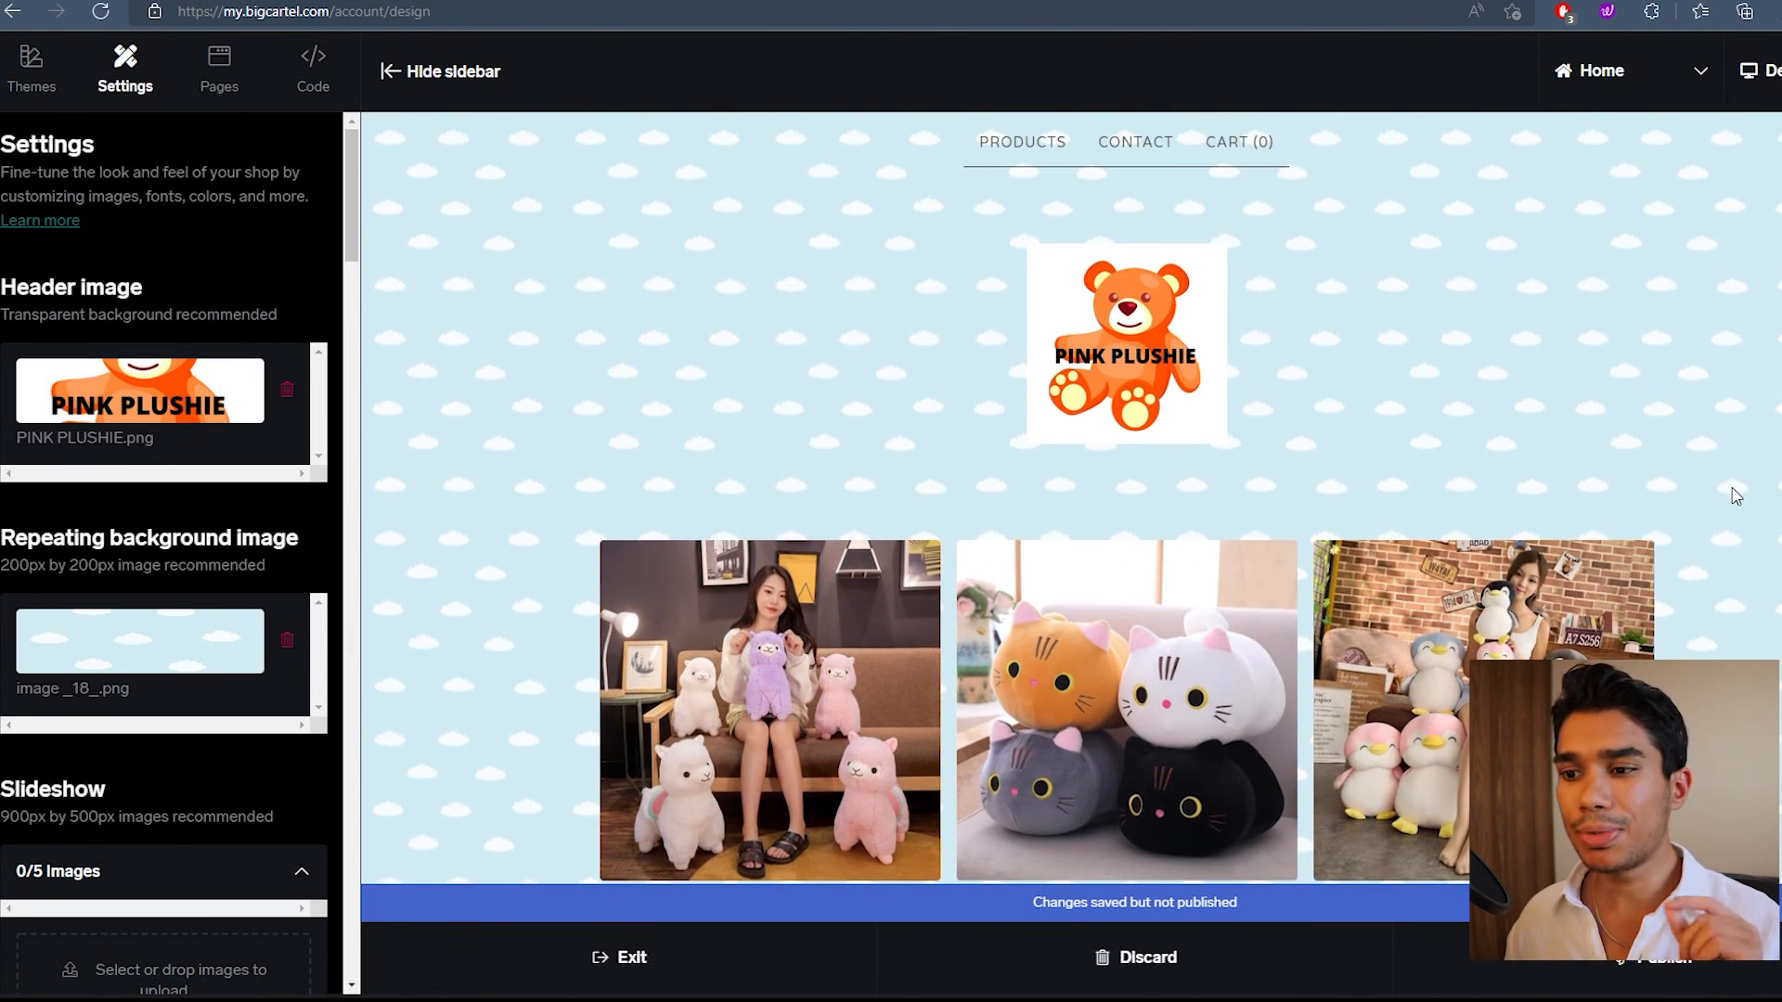
scroll(1737, 499, "down", 5)
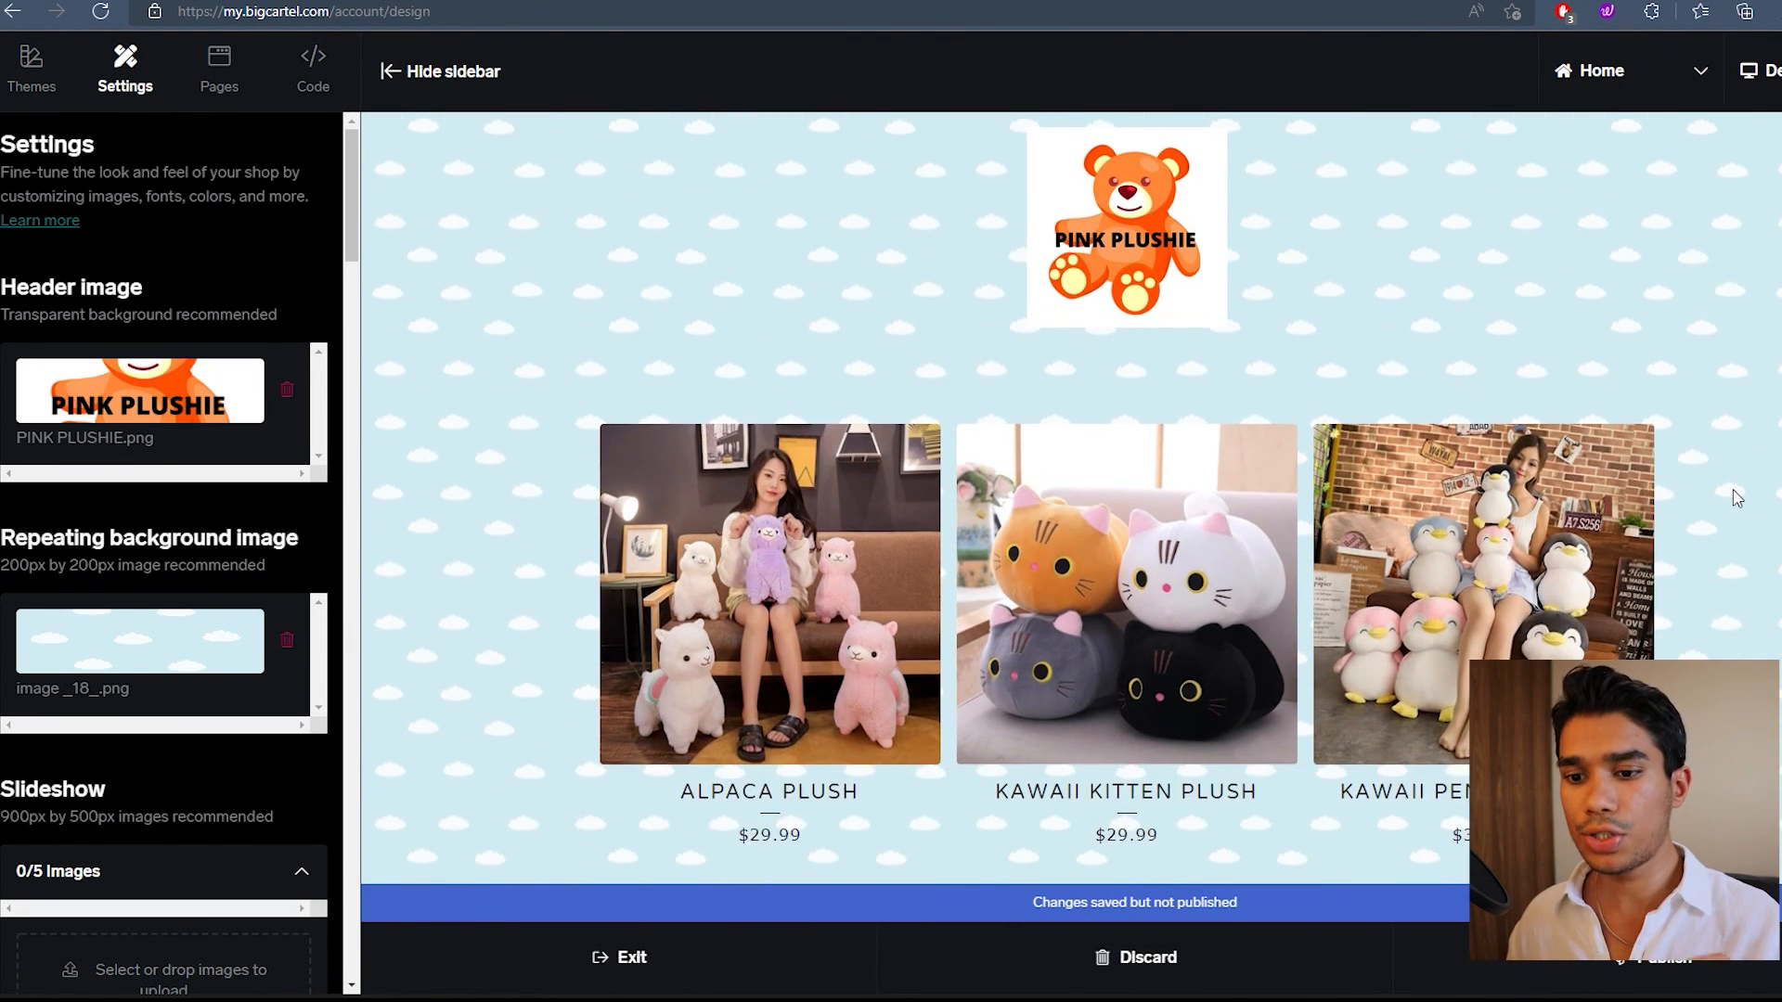
scroll(1745, 501, "down", 3)
scroll(1745, 501, "up", 4)
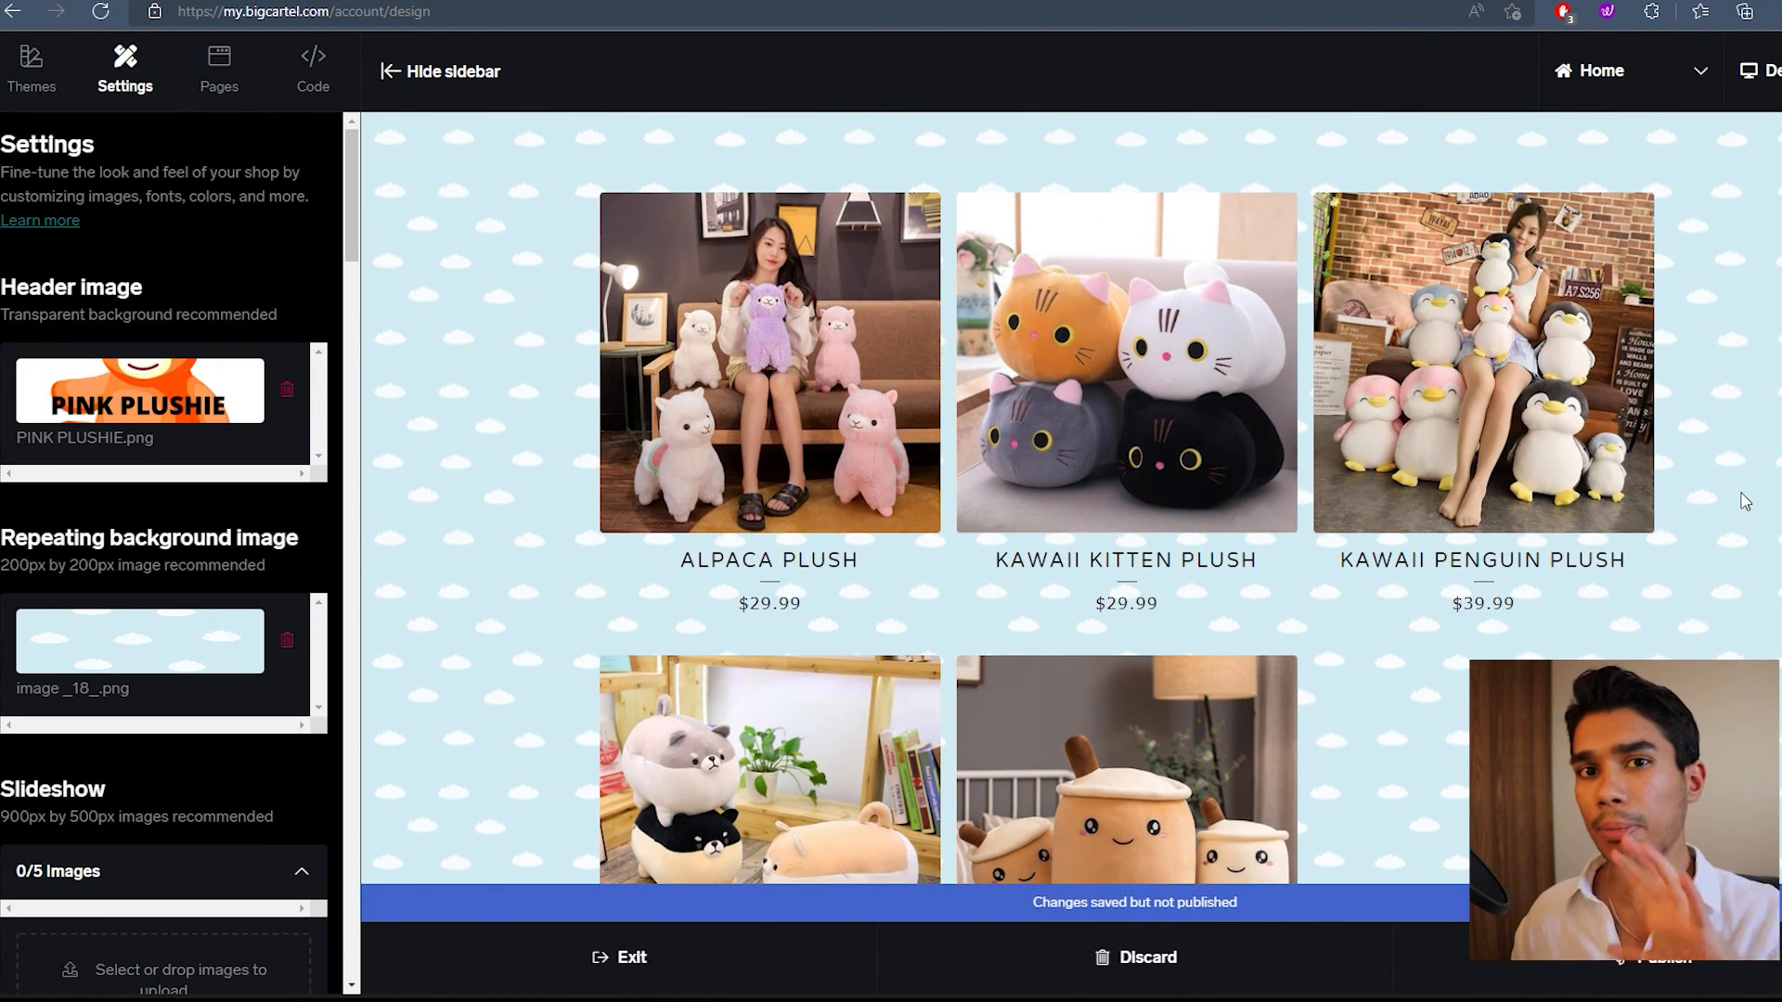